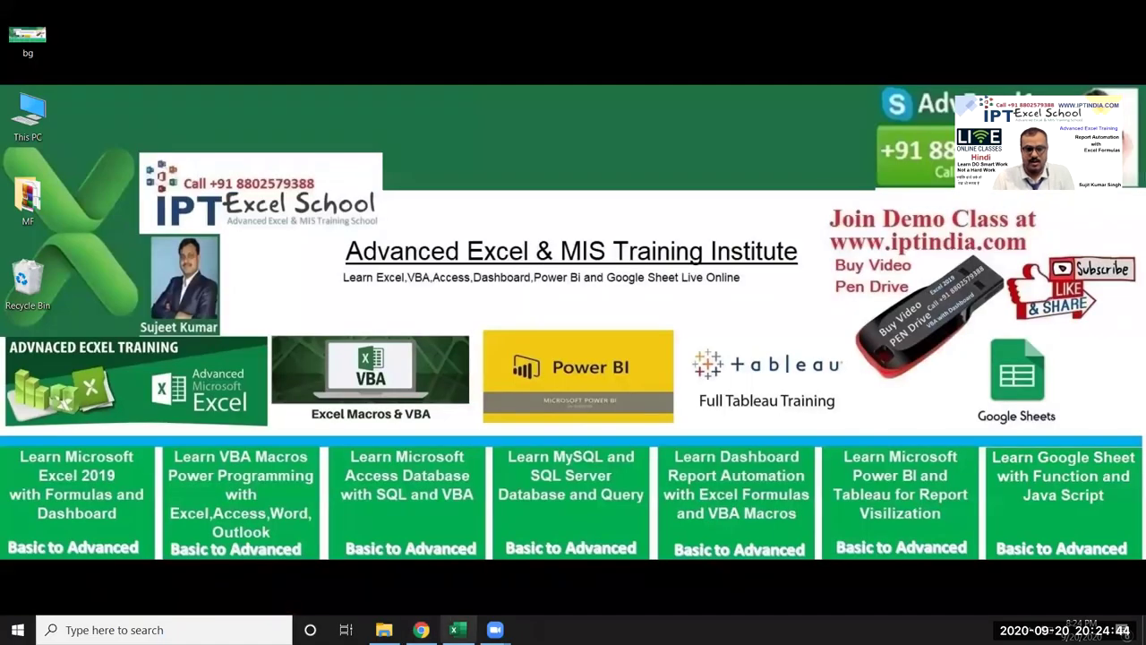
Step: Enter the label Month in A3, correcting the initial misspelling
click(457, 630)
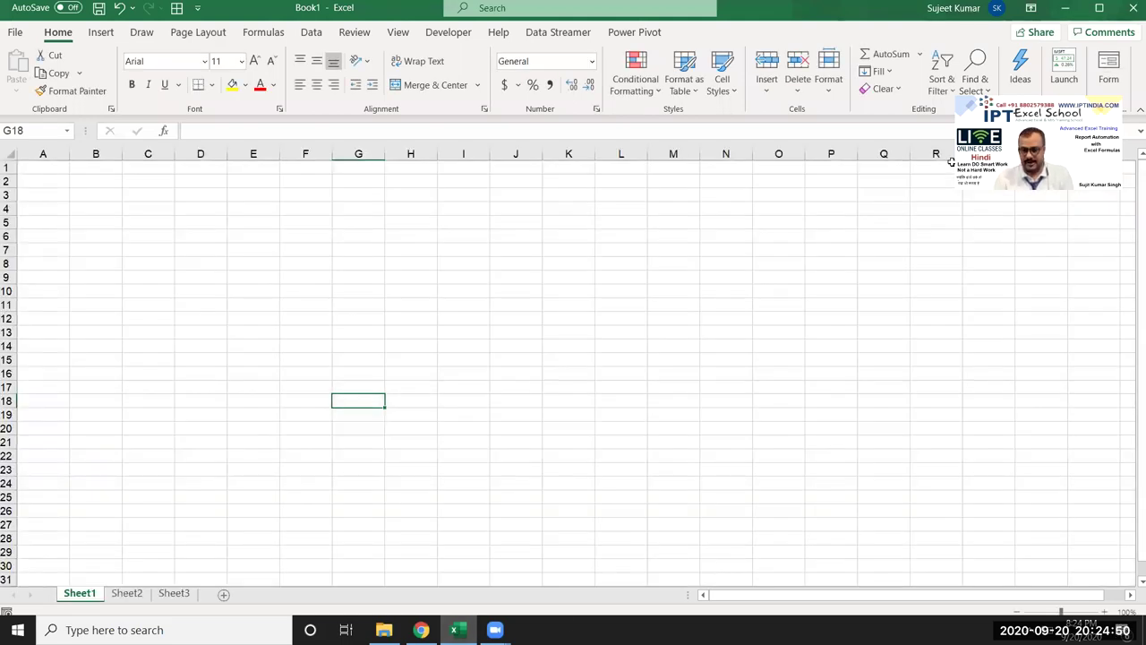
click(37, 223)
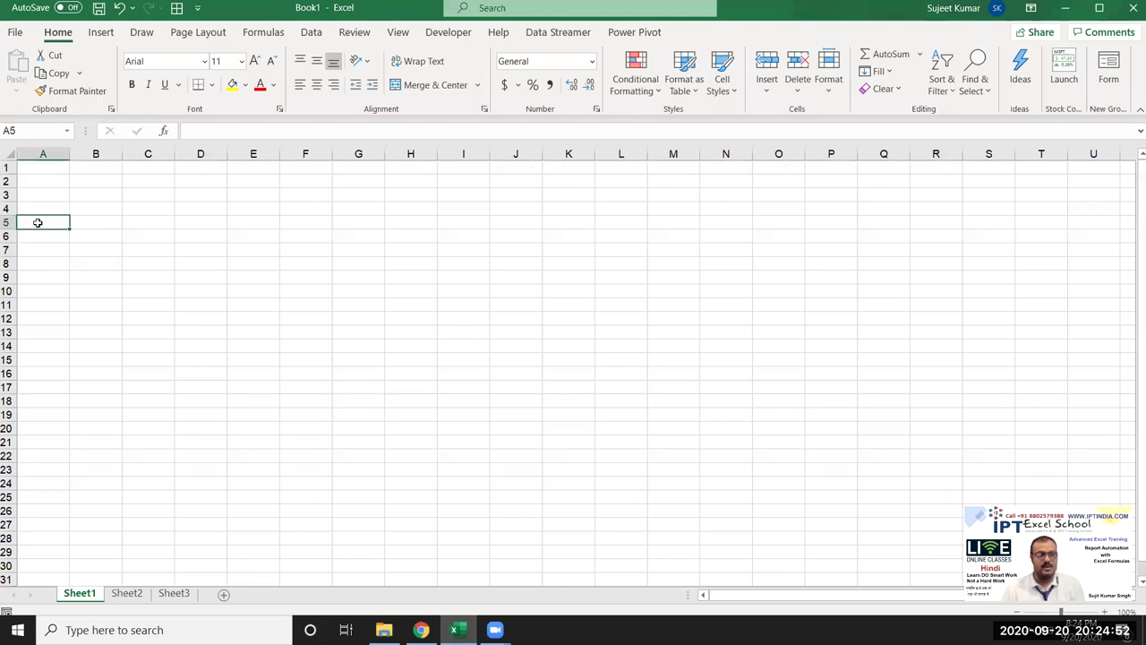
click(48, 196)
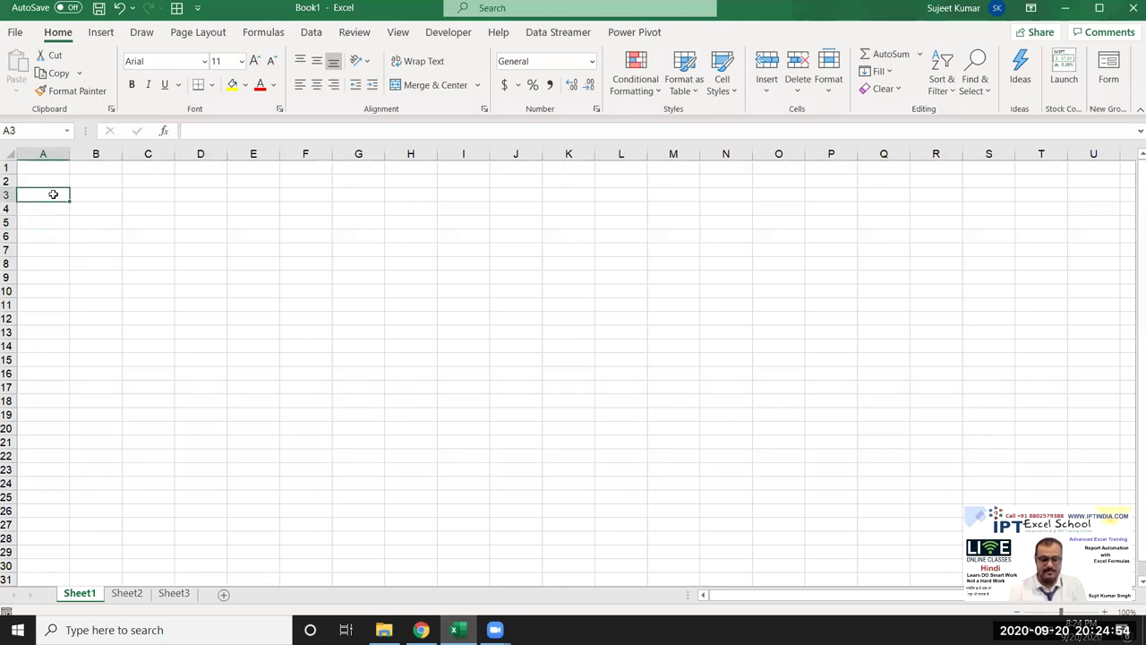
text(Motnh)
key(Return)
key(Up)
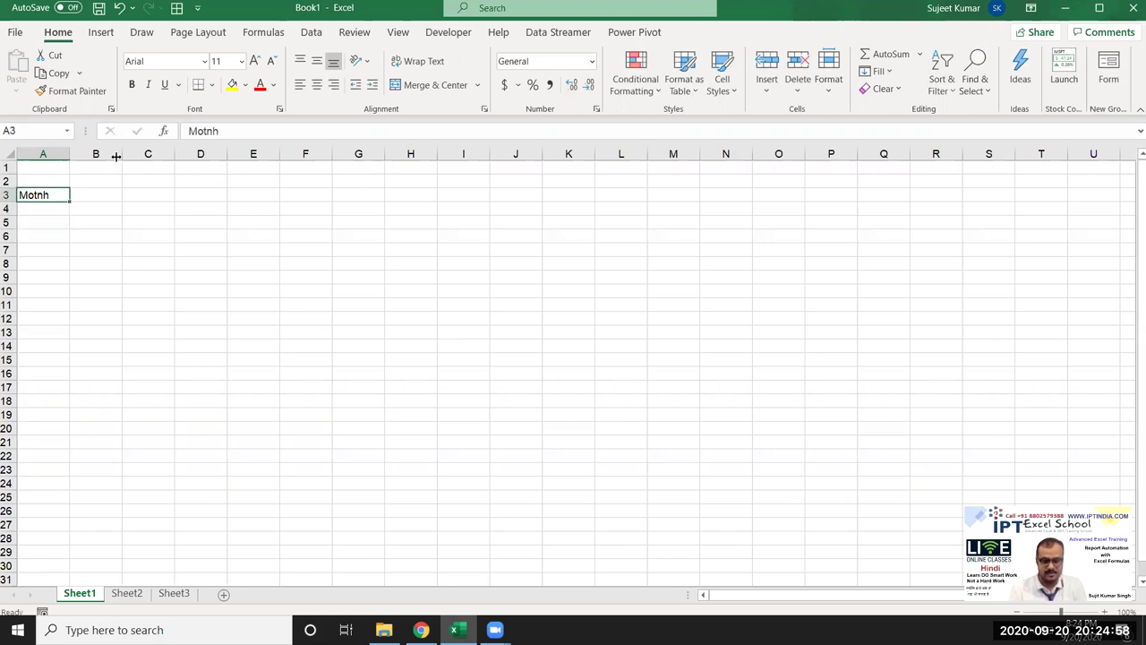
text(Month)
key(Return)
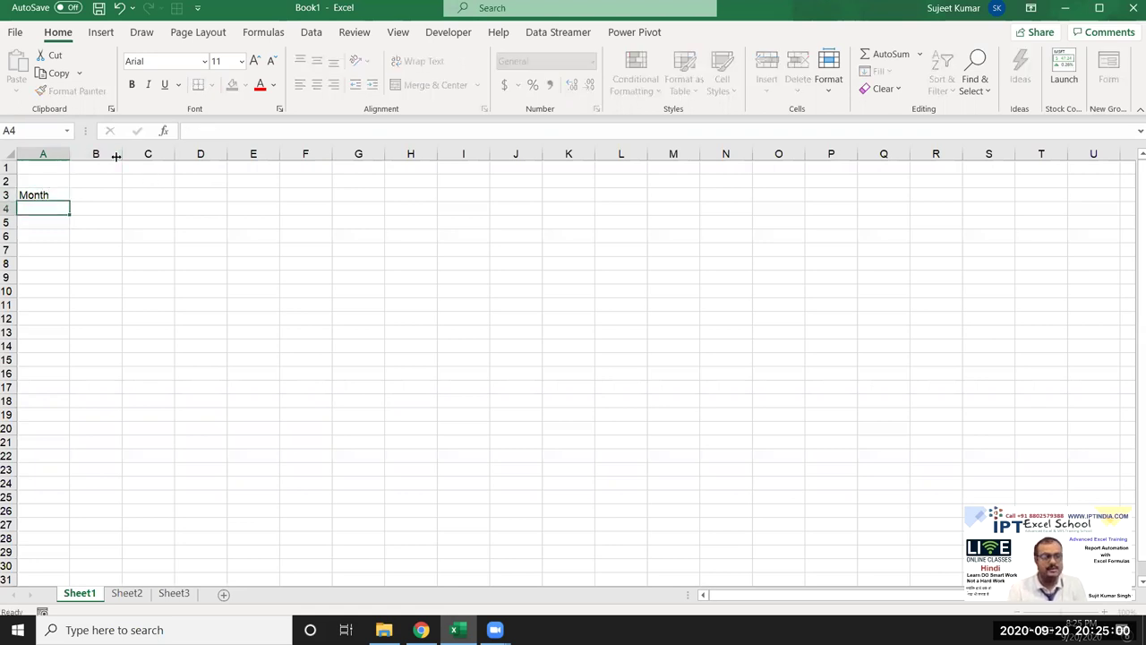
Step: Type the headers E.Code, Name, Depatment and DOJ across A8:D8
click(33, 258)
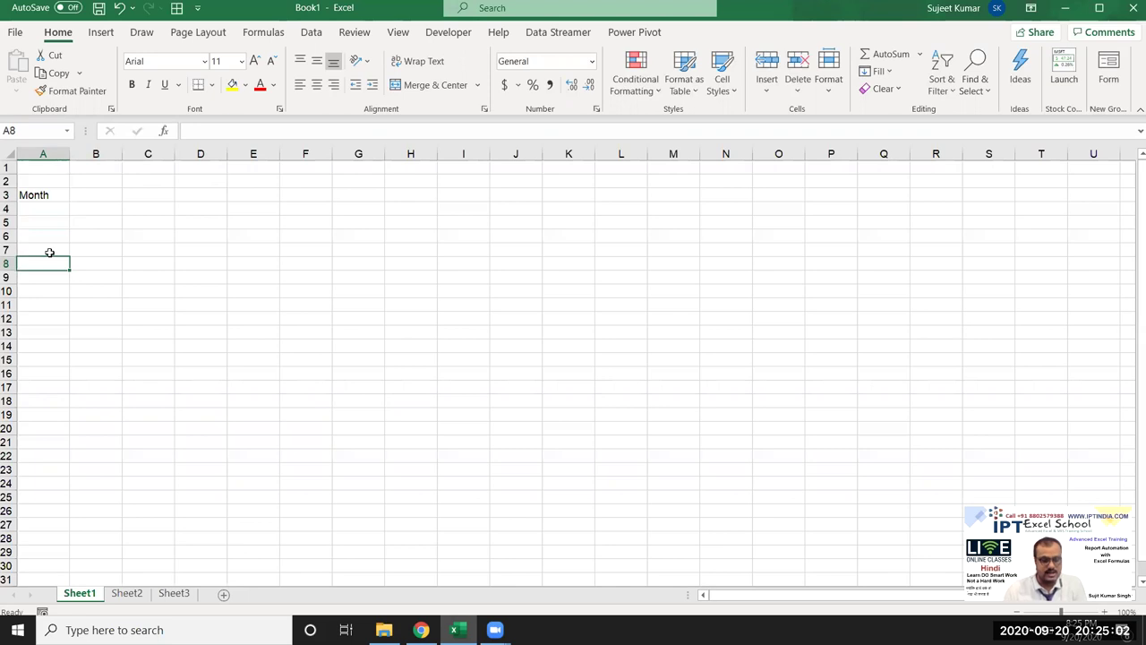
text(E.C)
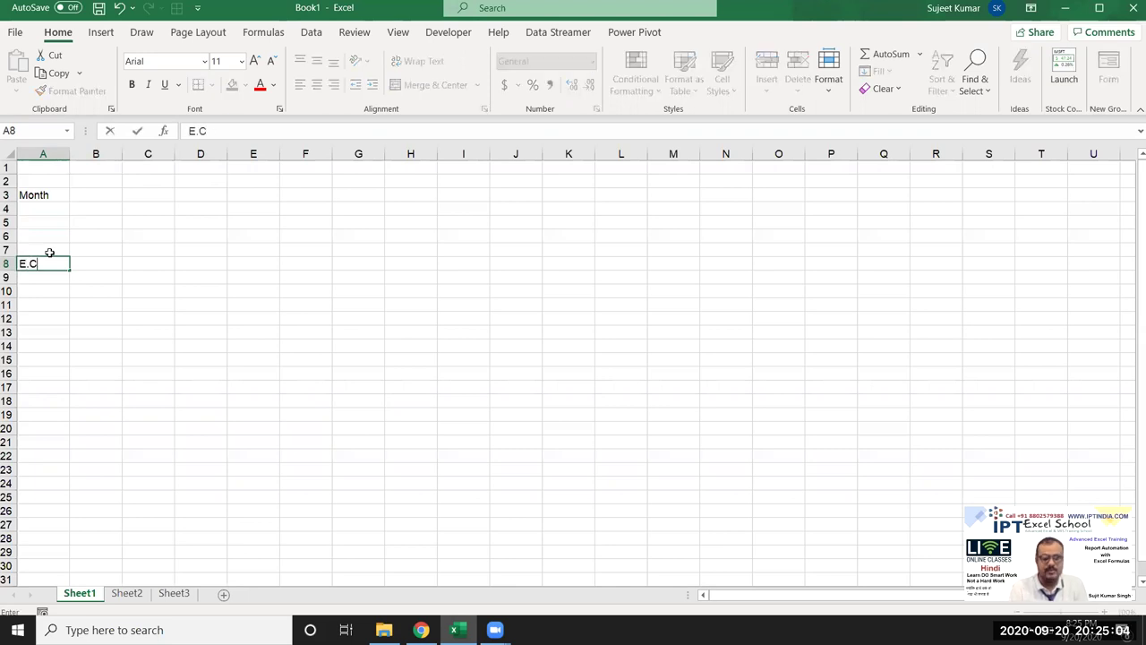
key(Tab)
text(N)
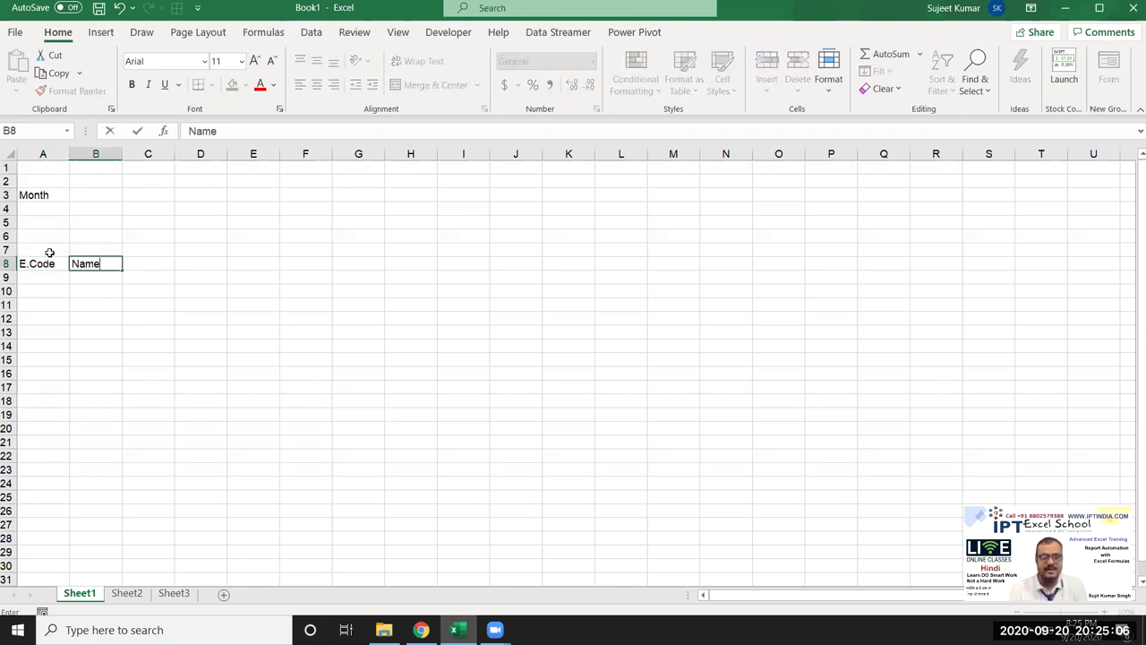
key(Tab)
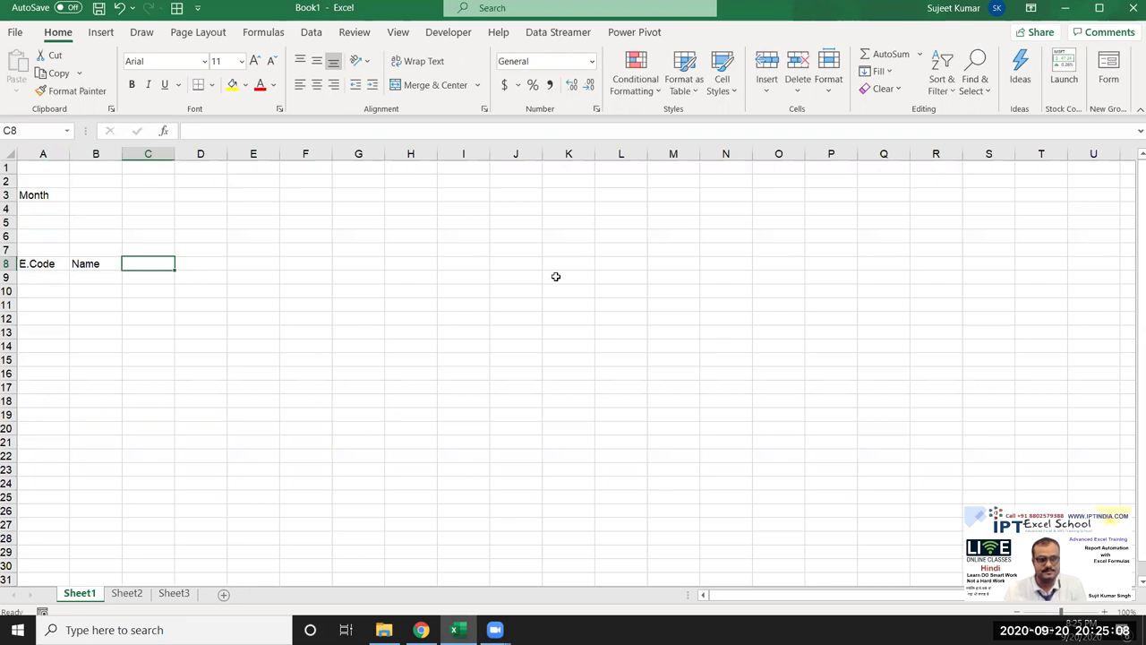
text(Depa)
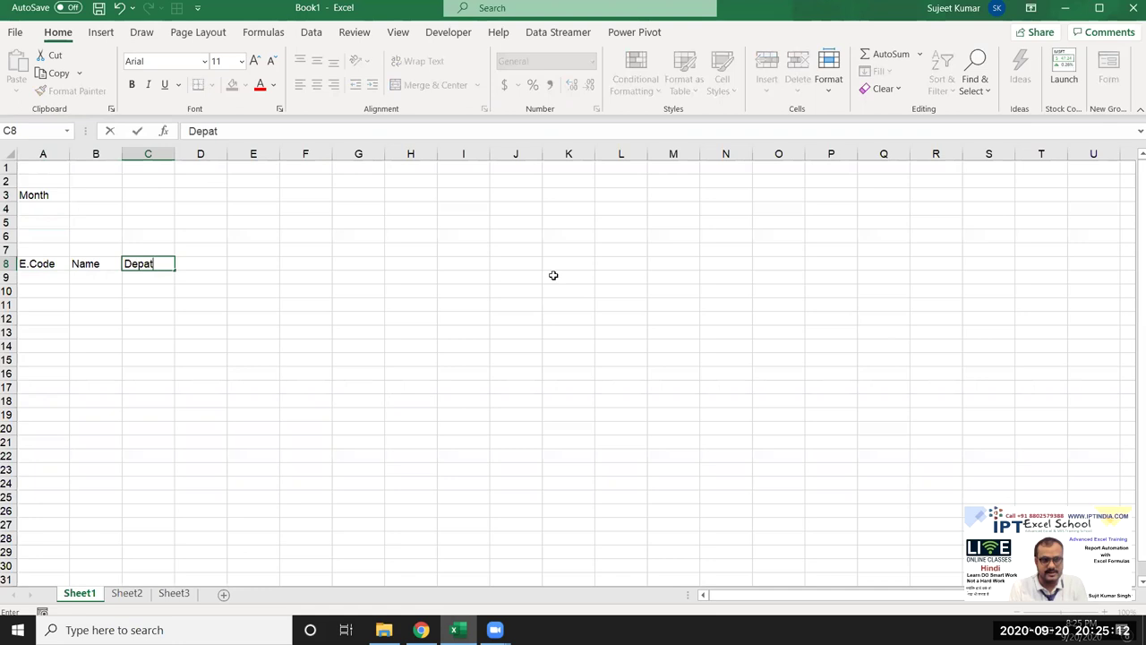
text(t)
key(Tab)
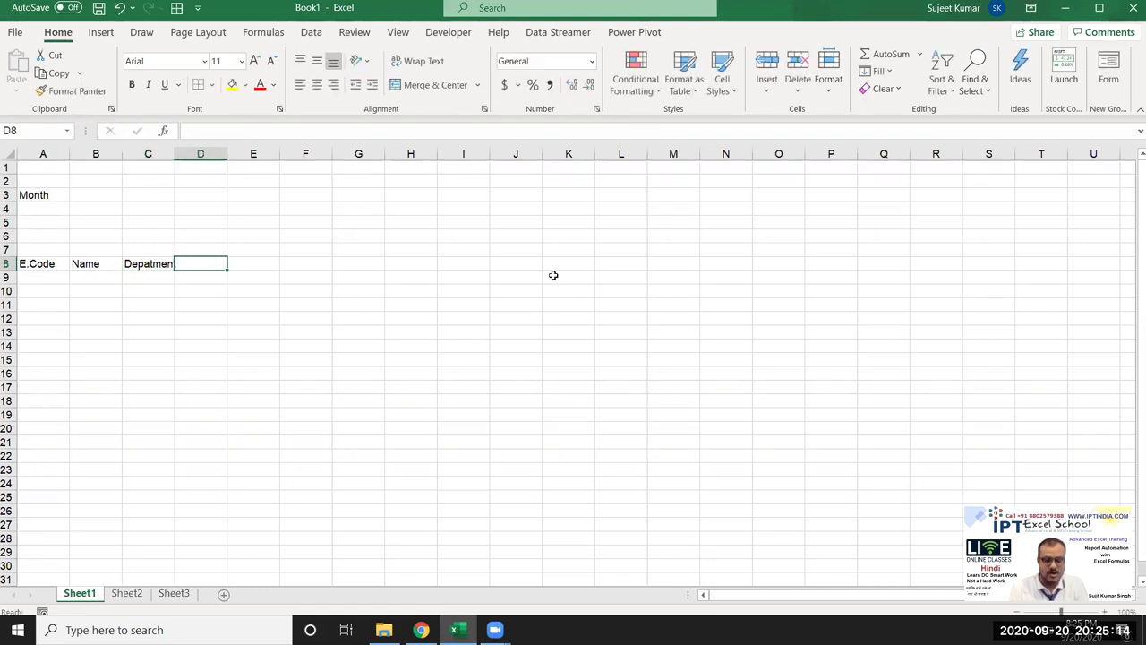
text(D)
key(Return)
Step: Enter 9/1 in E8 so it shows the 1-Sep start date
key(Up)
key(Up)
key(Right)
key(Right)
key(Right)
key(Right)
key(Down)
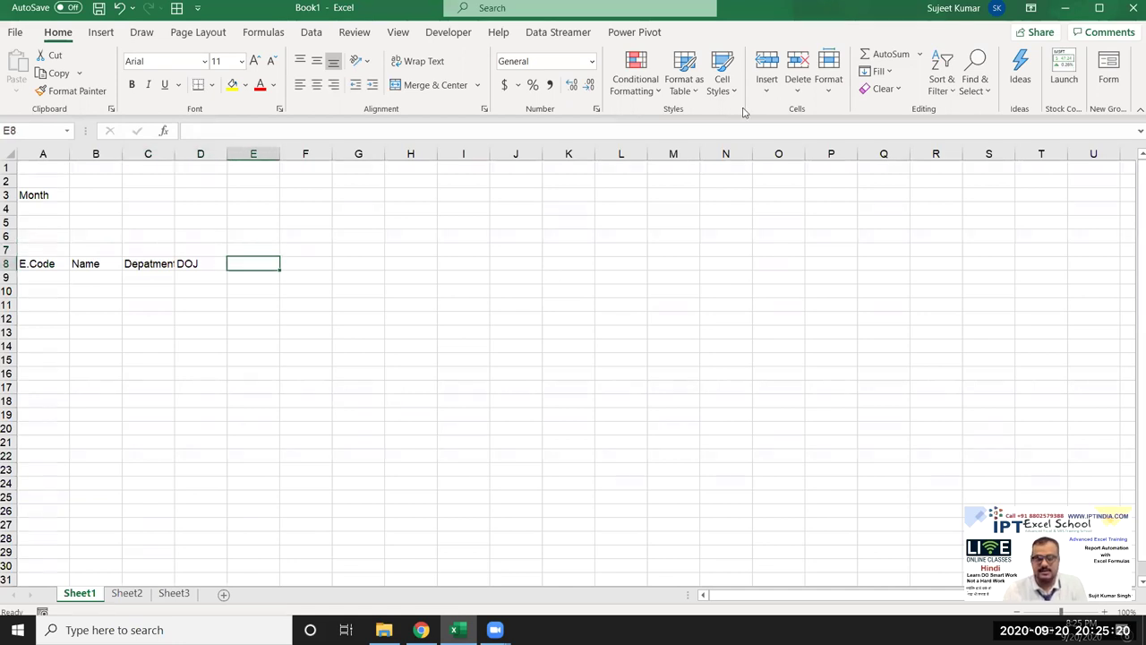
text(9/1)
key(Return)
click(250, 262)
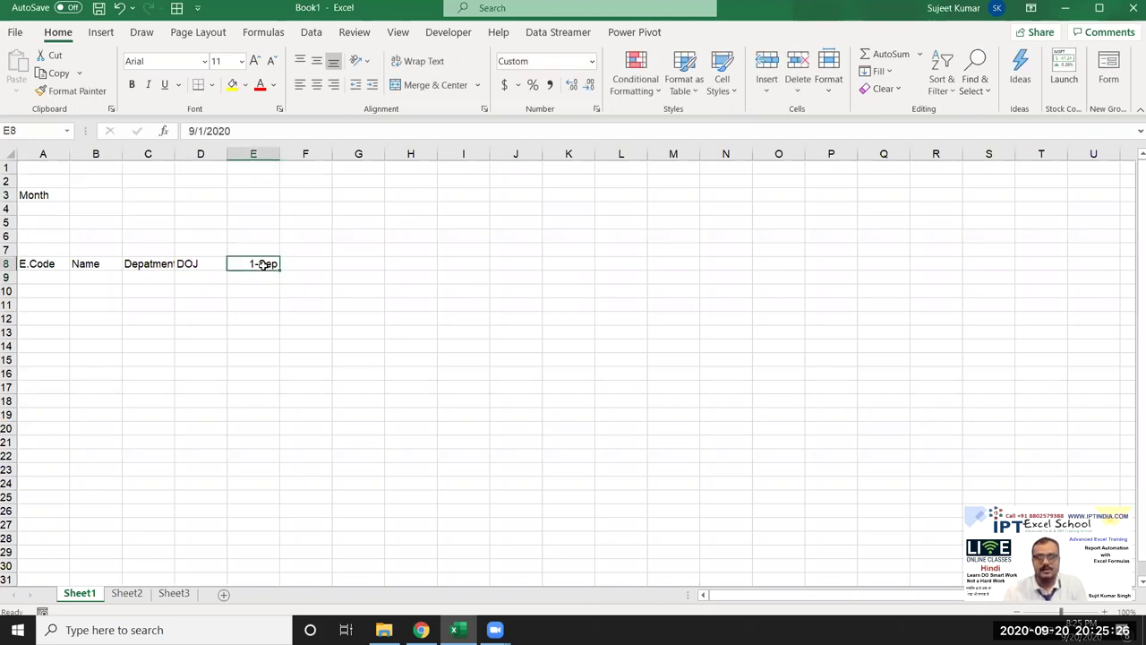
click(102, 194)
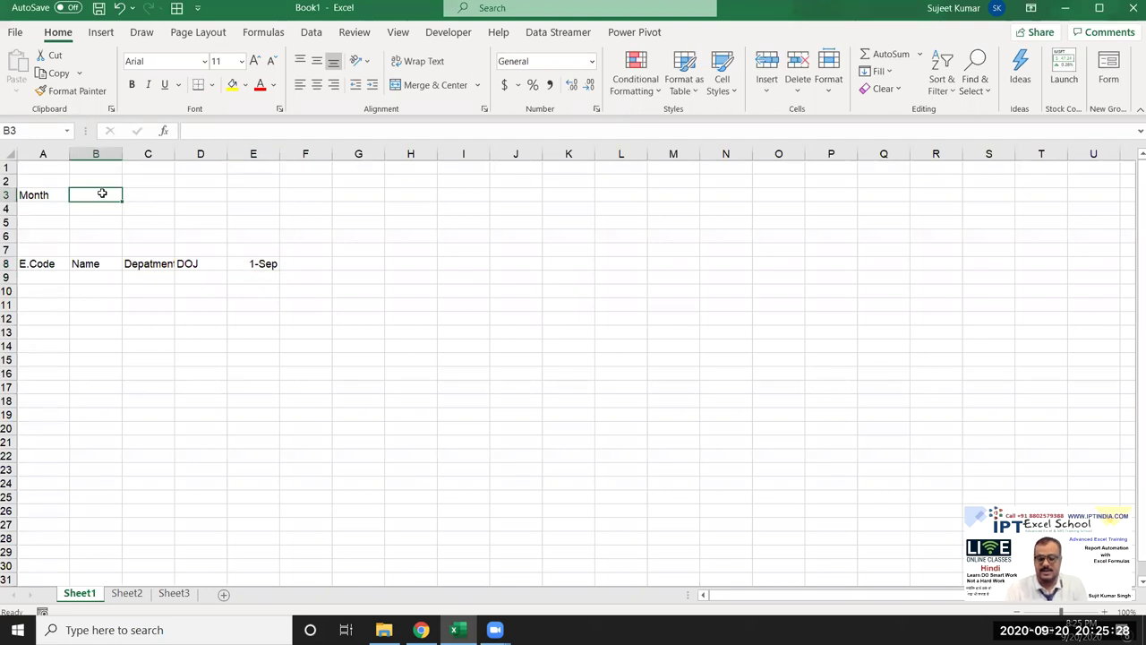
Step: Link B3 to the start date with the formula =E8
text(=)
click(240, 263)
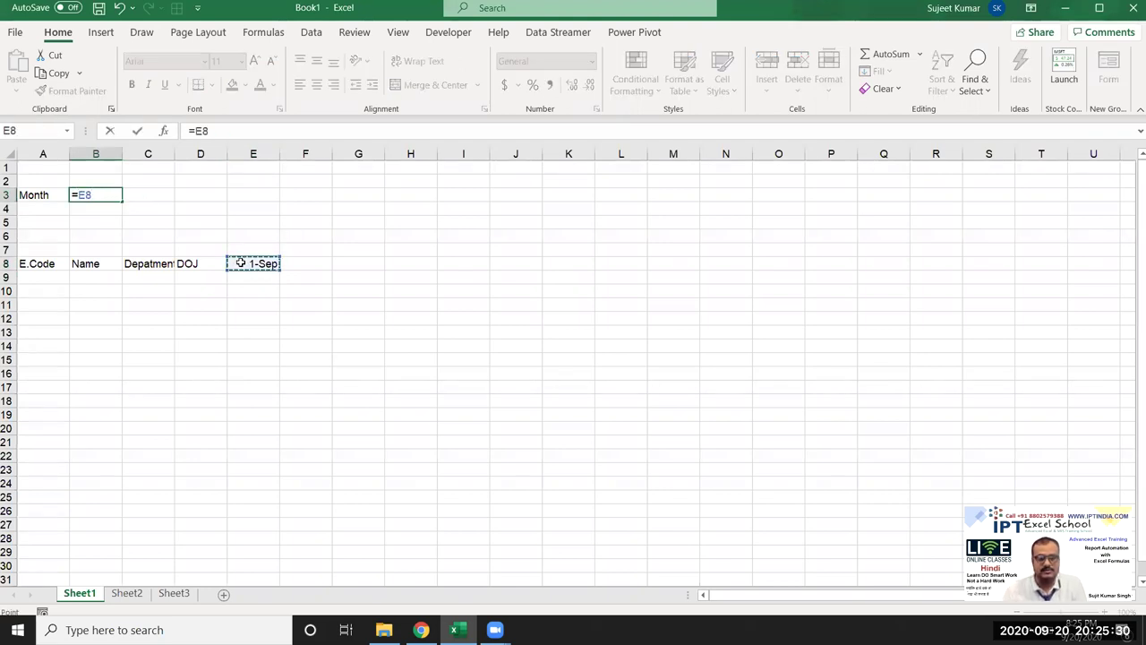
key(Return)
click(97, 194)
Step: Give B3 the custom number format MMMM-yy so it displays September-20
right_click(95, 195)
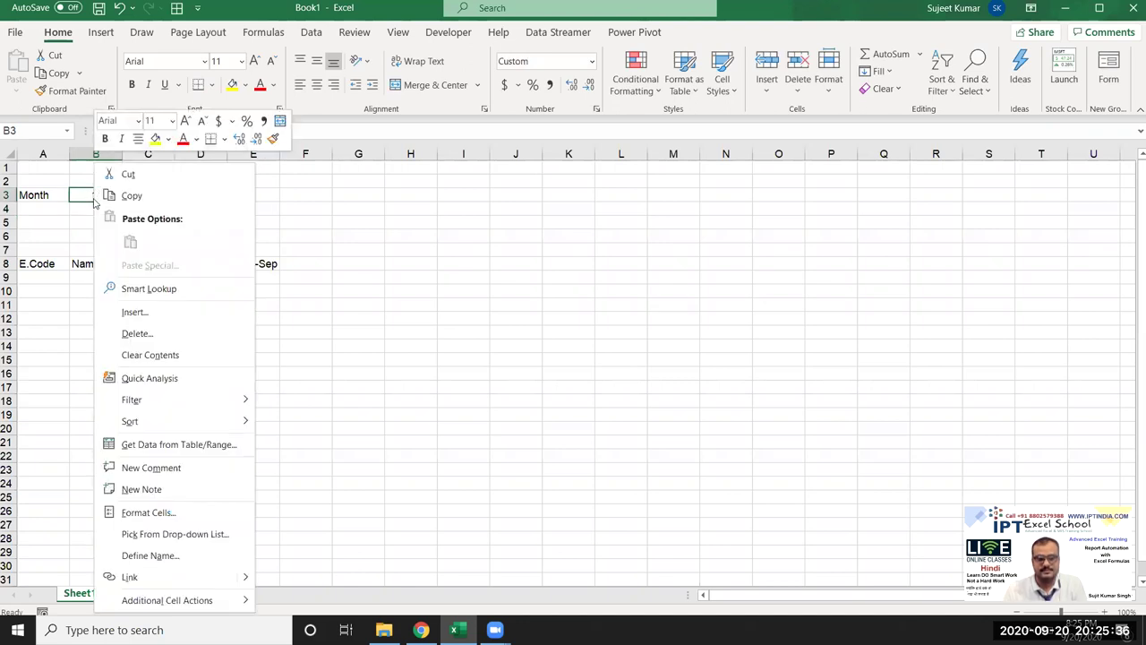
click(177, 516)
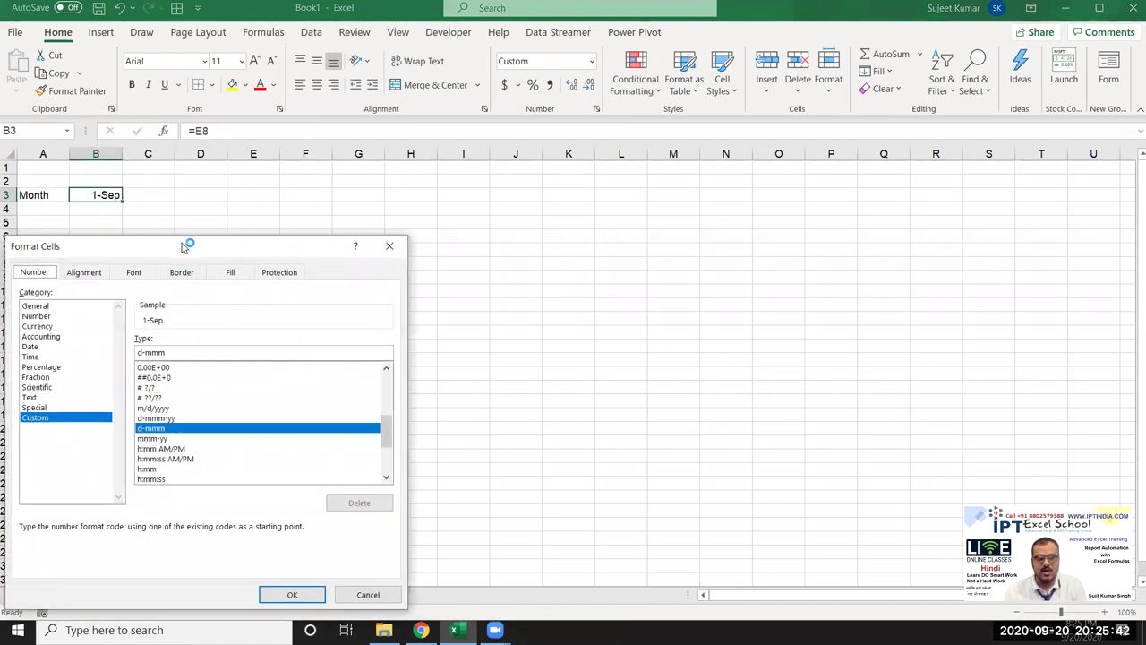
drag(197, 247, 382, 195)
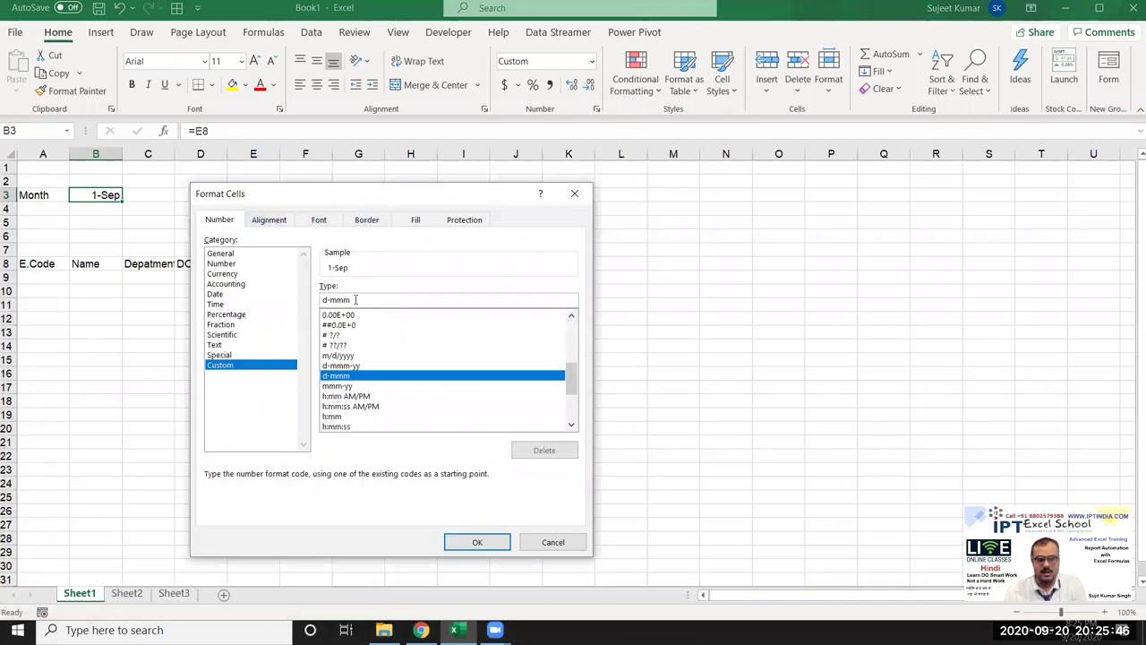
text(MMMM-yy)
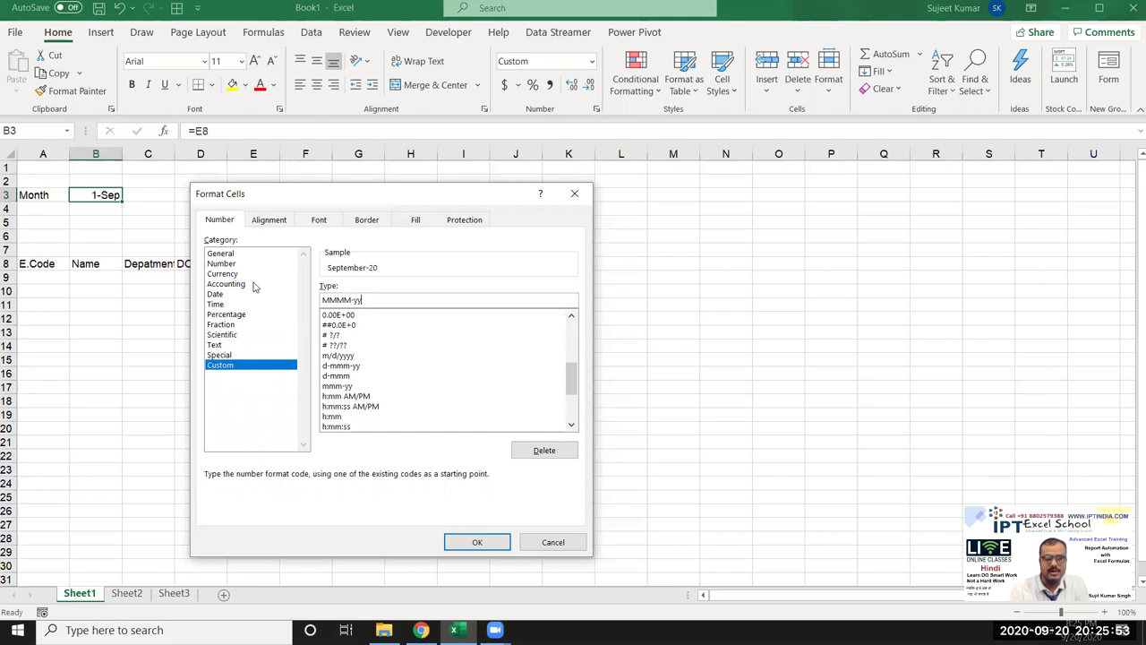
key(Return)
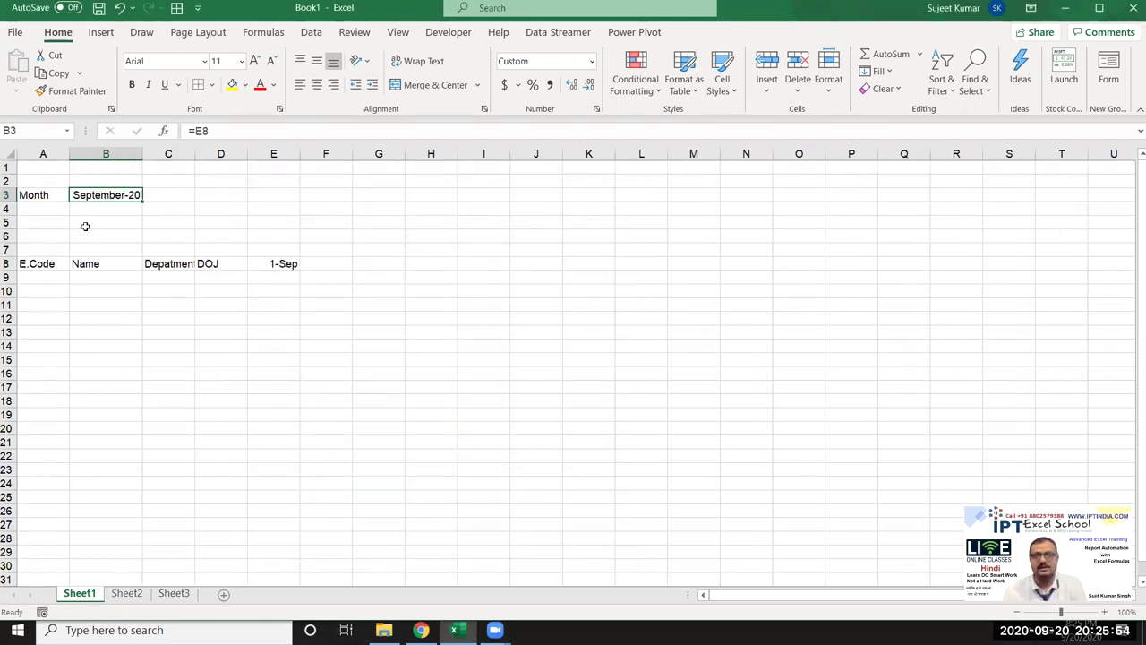
click(311, 262)
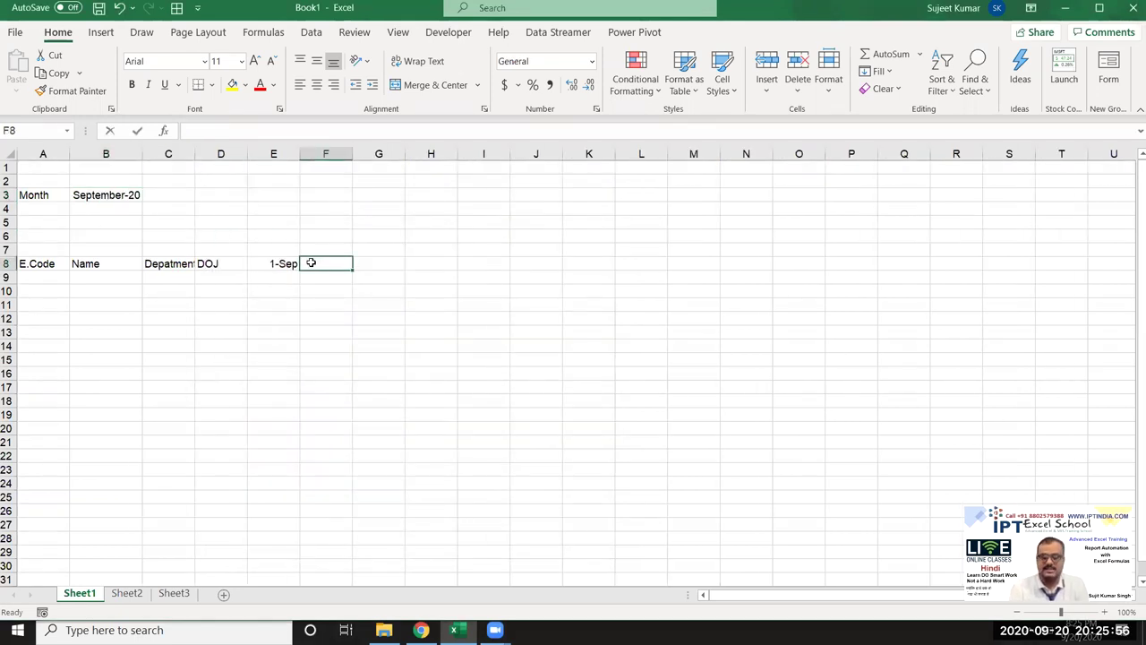
Step: Enter =E8+1 in F8 and fill it right along row 8
text(=)
key(Left)
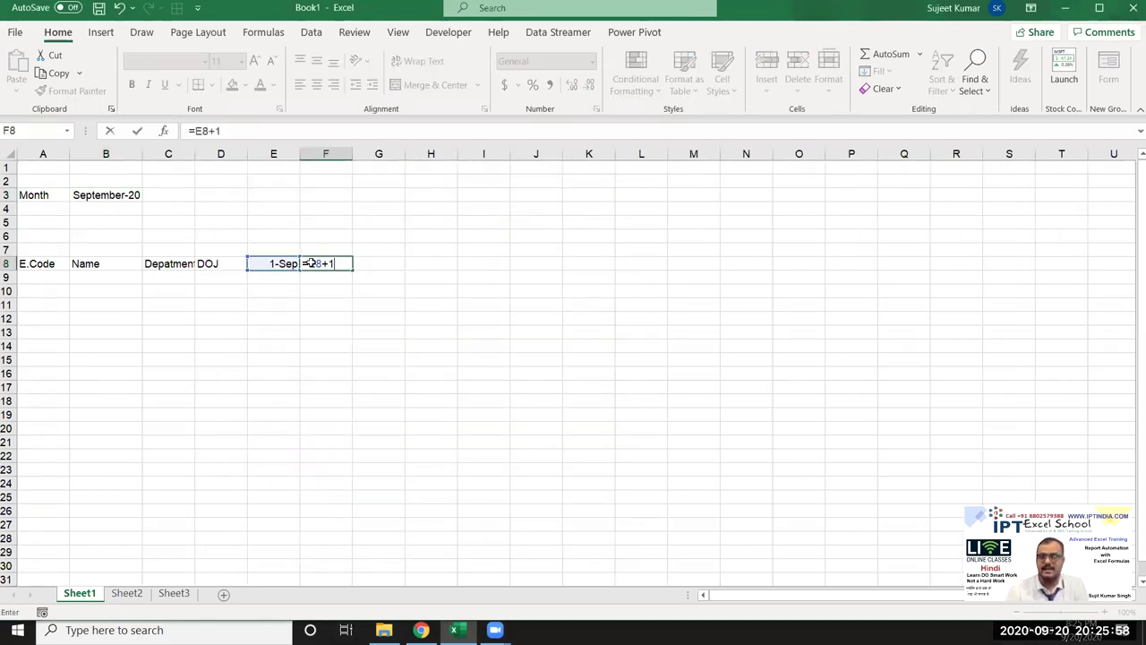
key(Return)
click(344, 263)
drag(354, 265, 1122, 263)
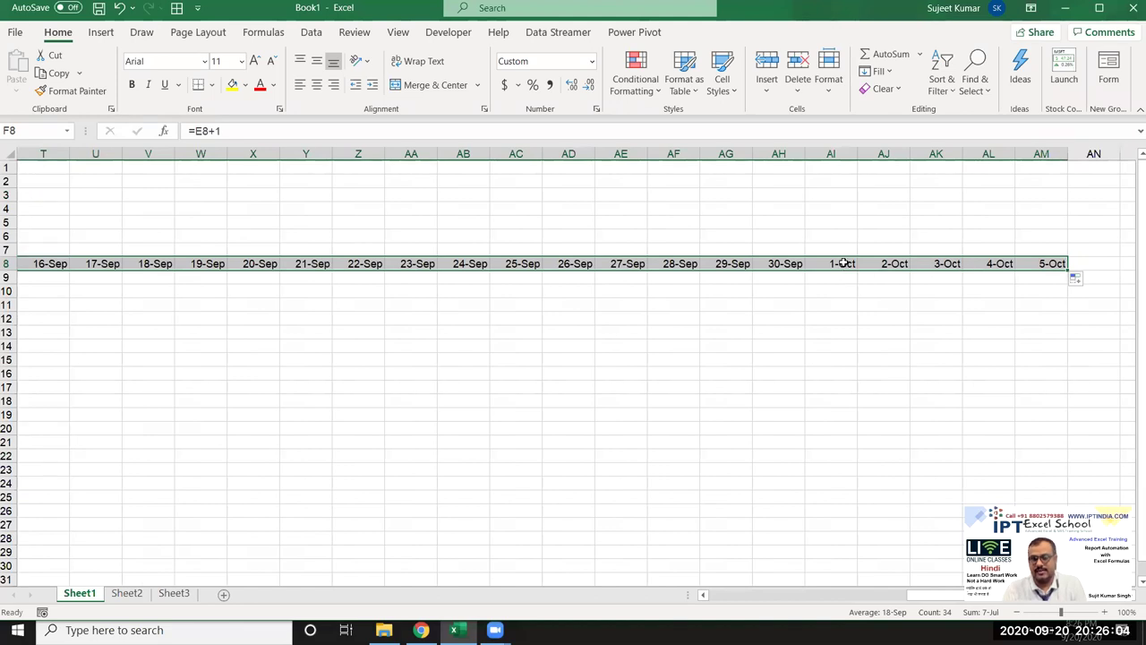
Step: Delete the dates beyond 1-Oct so row 8 ends at AI8
click(843, 263)
click(888, 264)
key(ctrl+shift+Right)
key(Delete)
key(Left)
key(ctrl+Left)
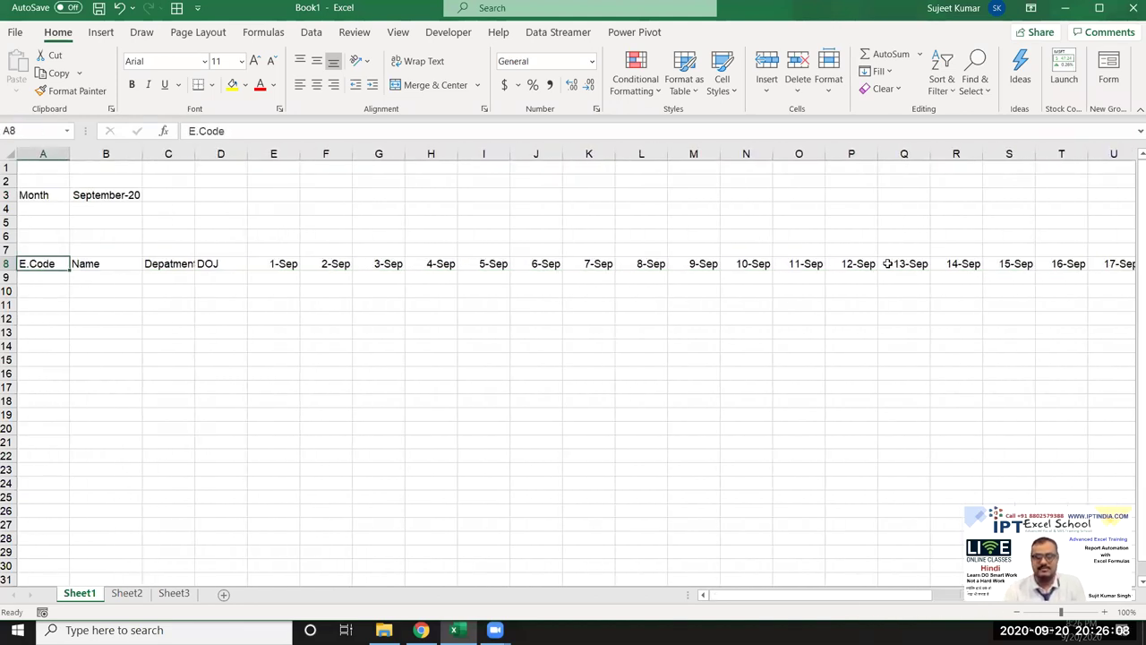
key(Right)
key(ctrl+Right)
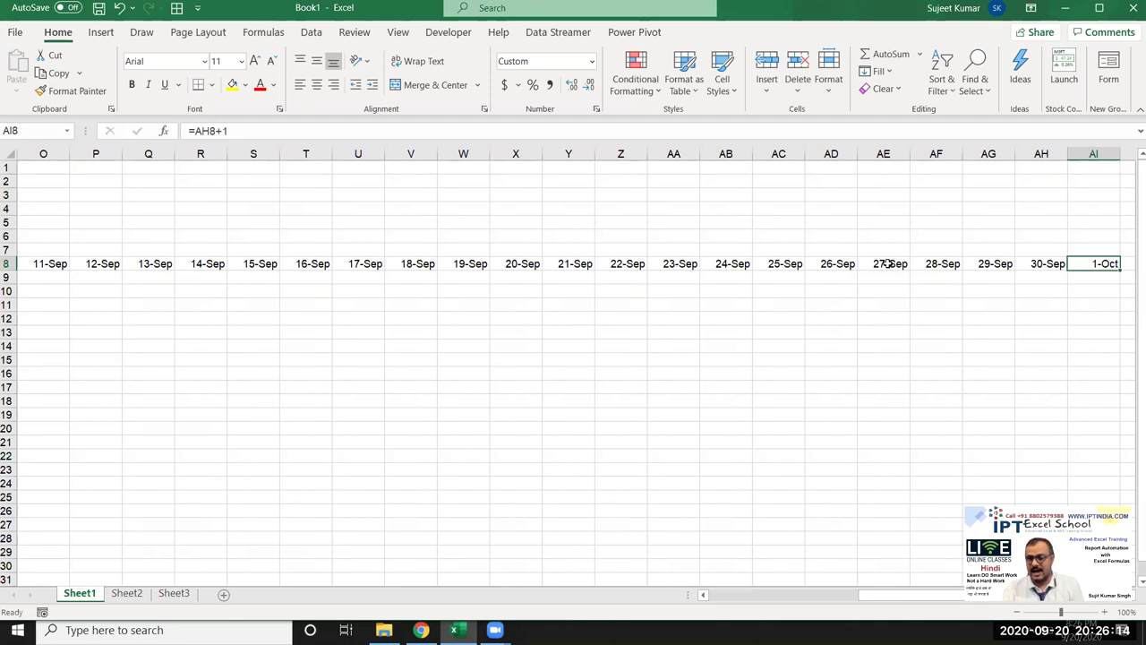
Step: Review the date formulas around 29-Sep and 30-Sep at the end of row 8
scroll(886, 263, right, 1)
key(Left)
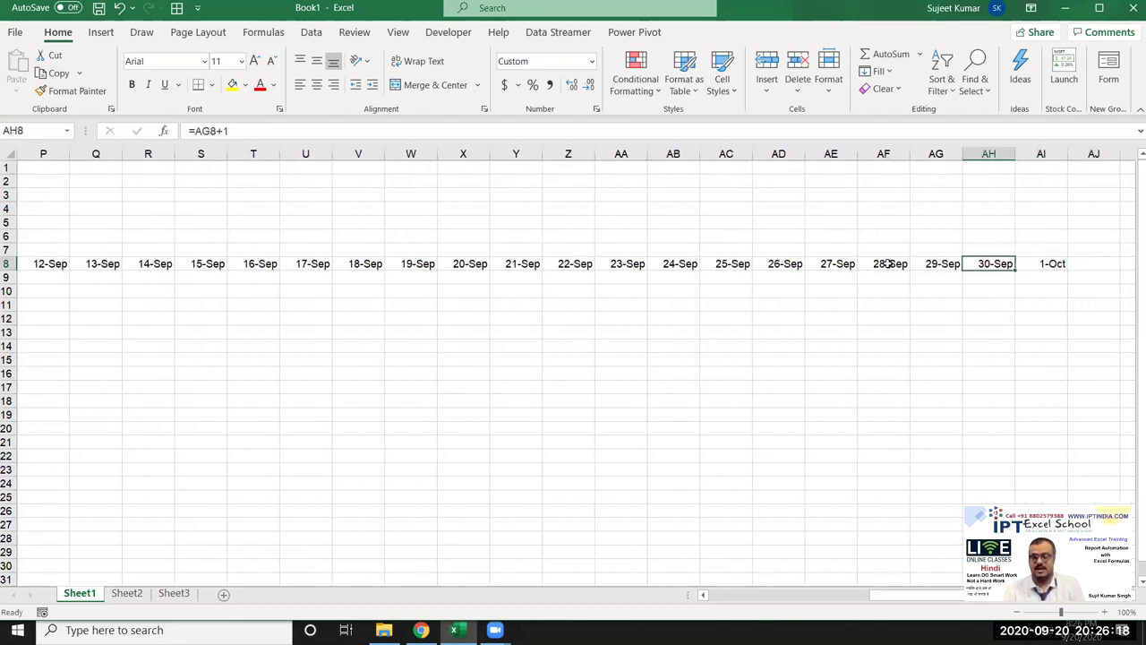
key(Left)
key(Left)
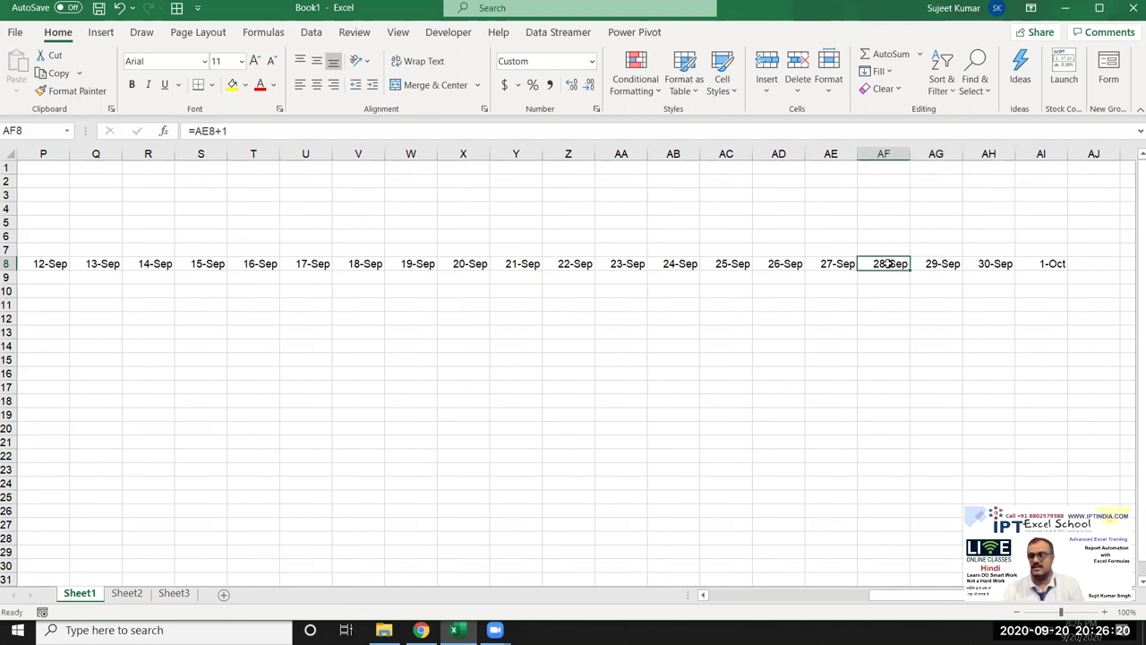
key(Right)
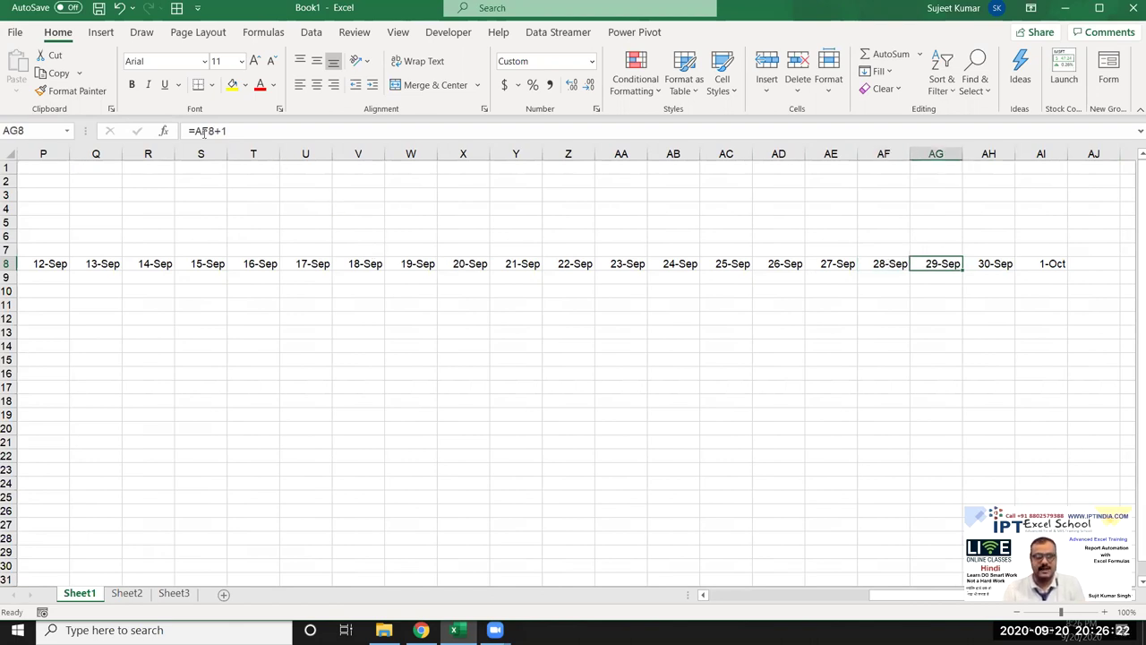
click(204, 133)
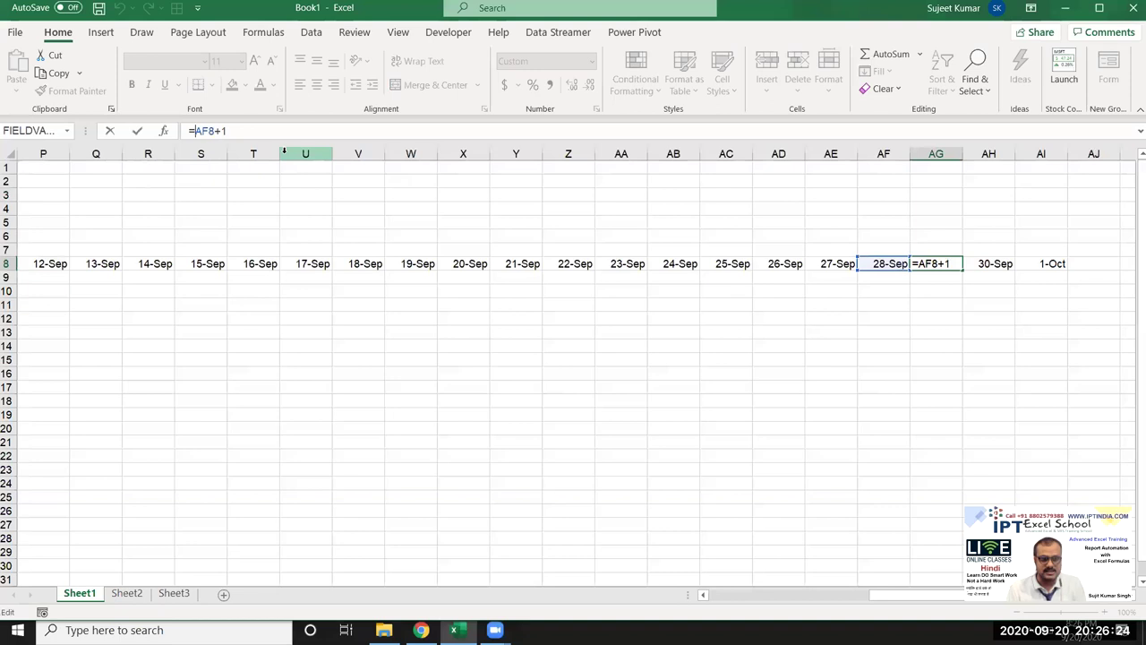
Step: Rewrite AG8 as =IF(Z8+1>EOMONTH(Q8,0),"",AF8+1), accepting Excel's correction
text(IF()
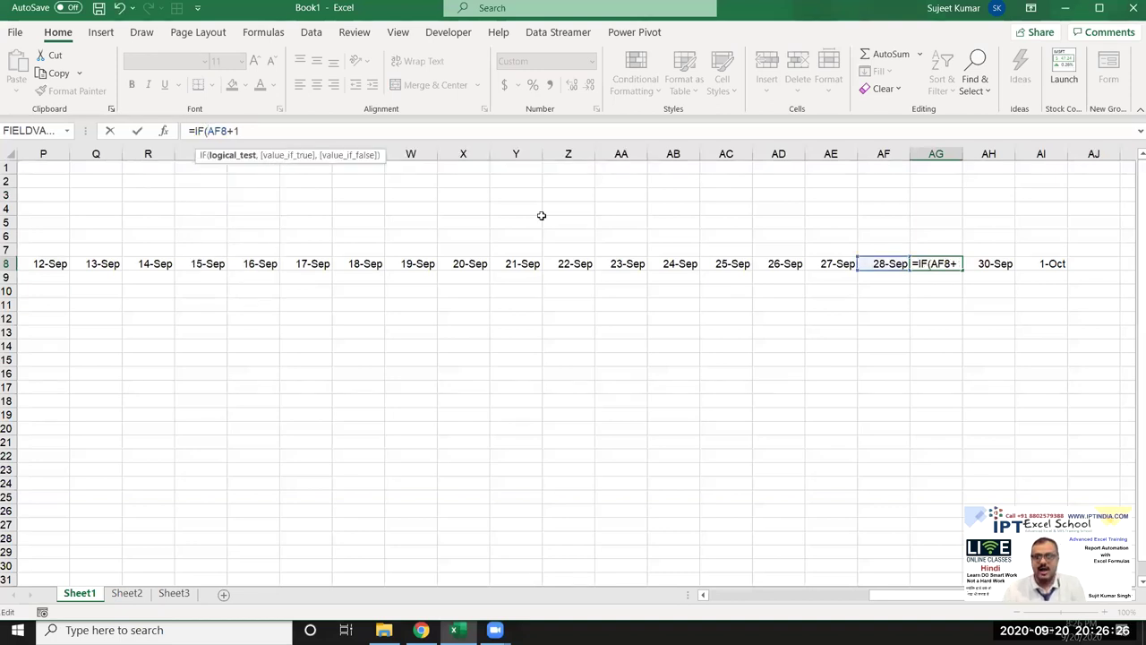
click(561, 263)
text(+1>)
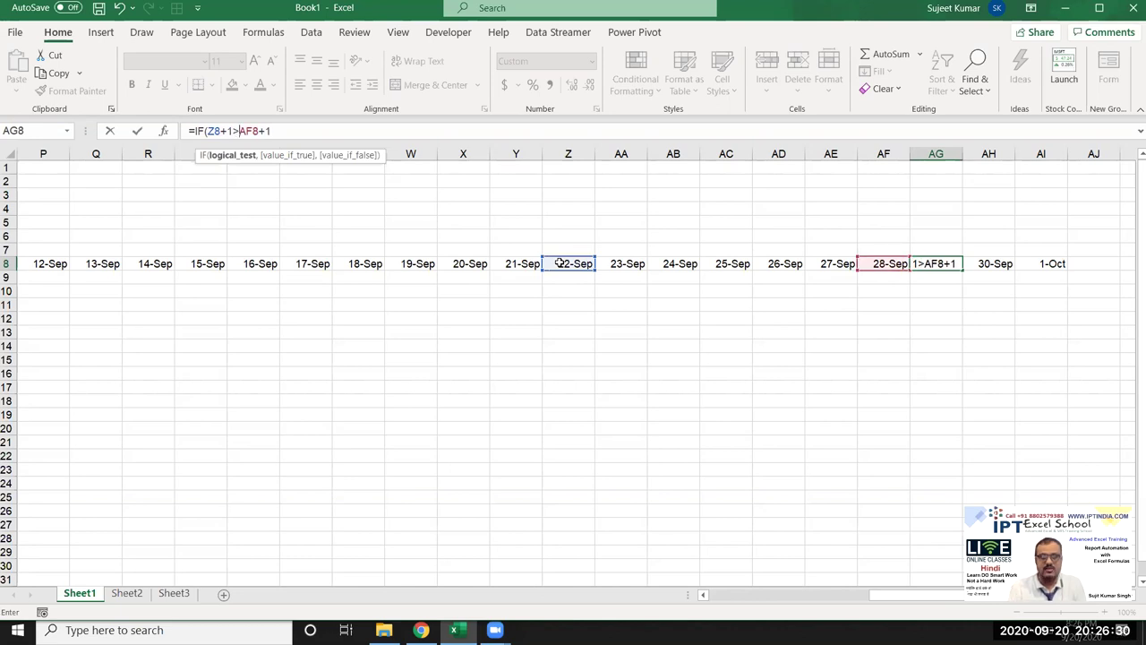
text(eo)
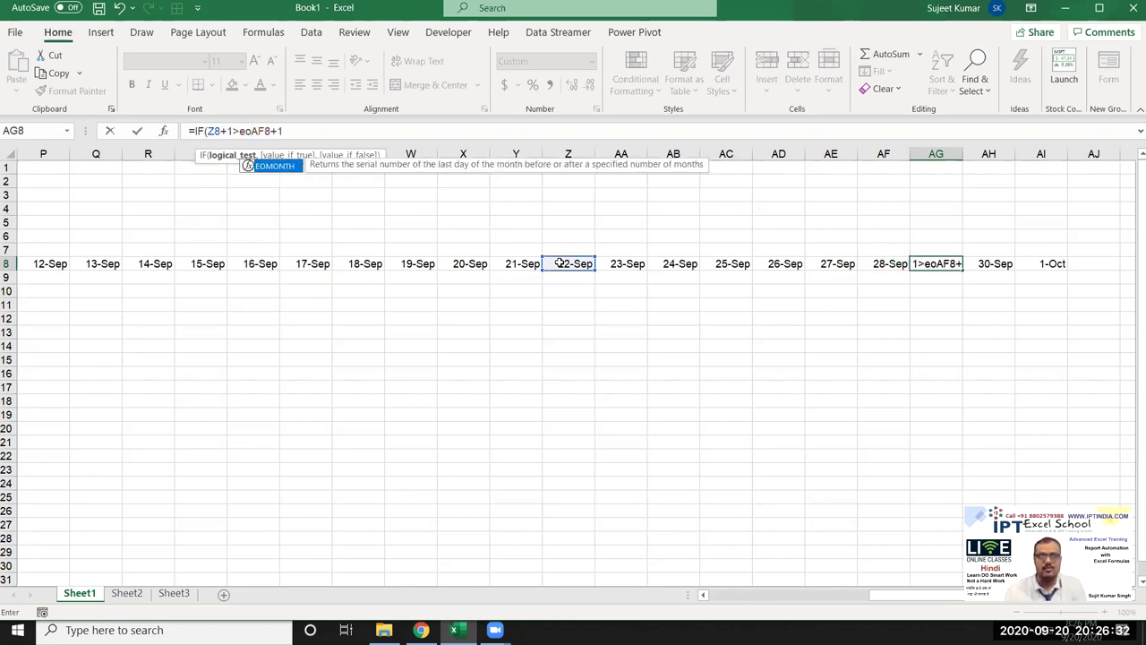
key(Tab)
click(92, 263)
text(,0),"",)
key(Return)
key(Return)
key(Up)
key(shift+Right)
key(shift+Right)
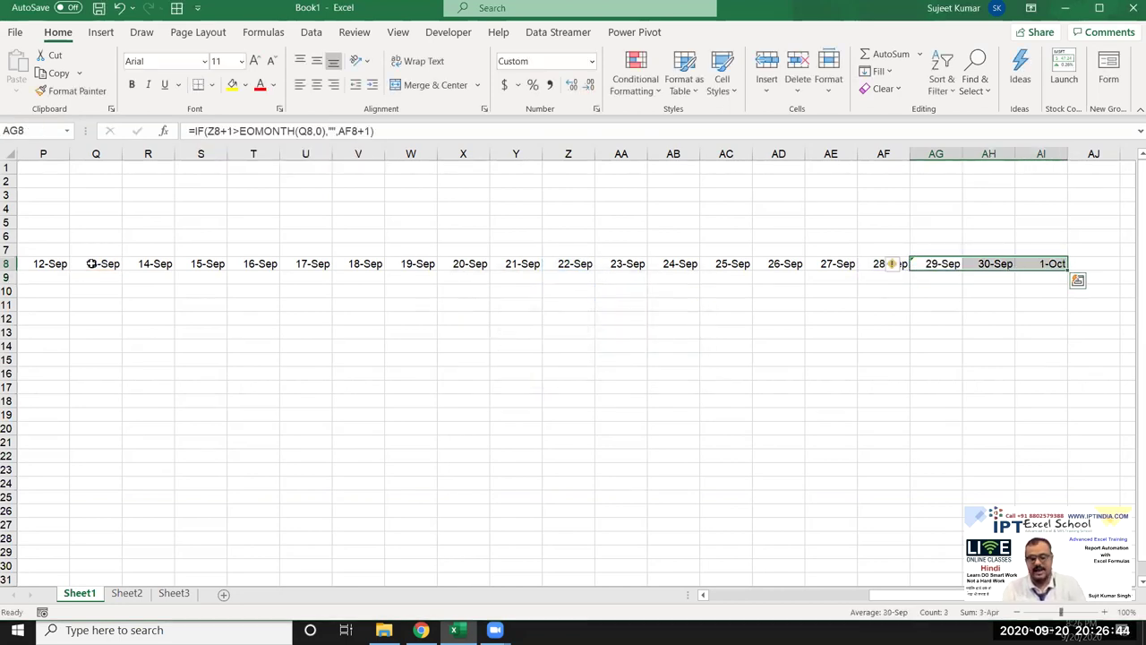
key(Left)
key(Right)
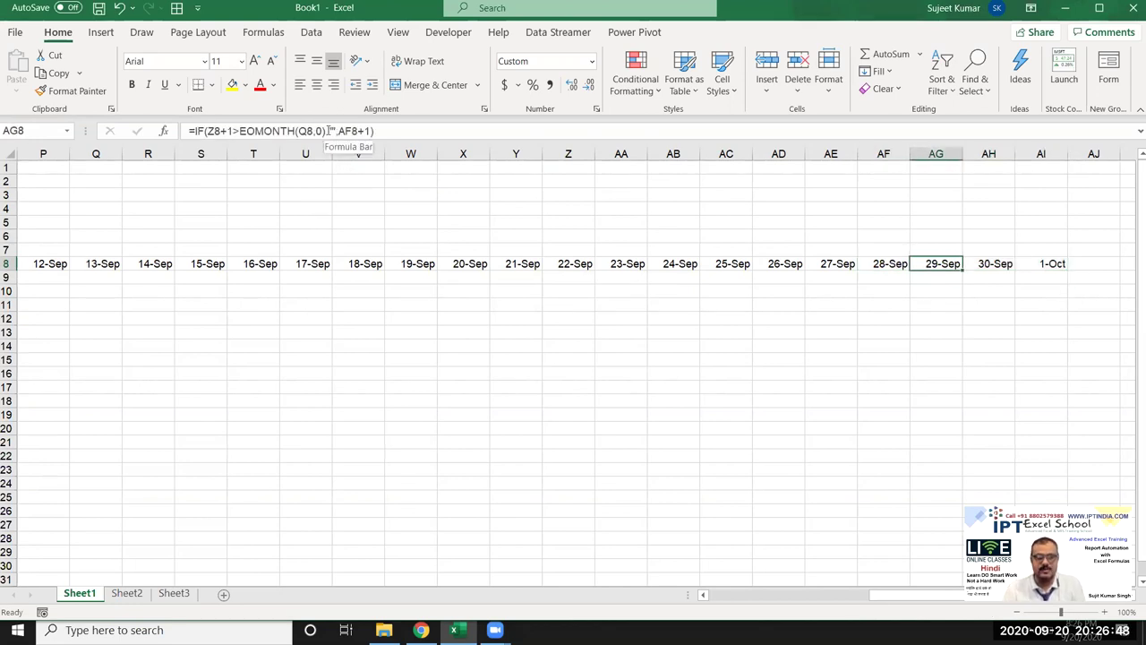
click(192, 131)
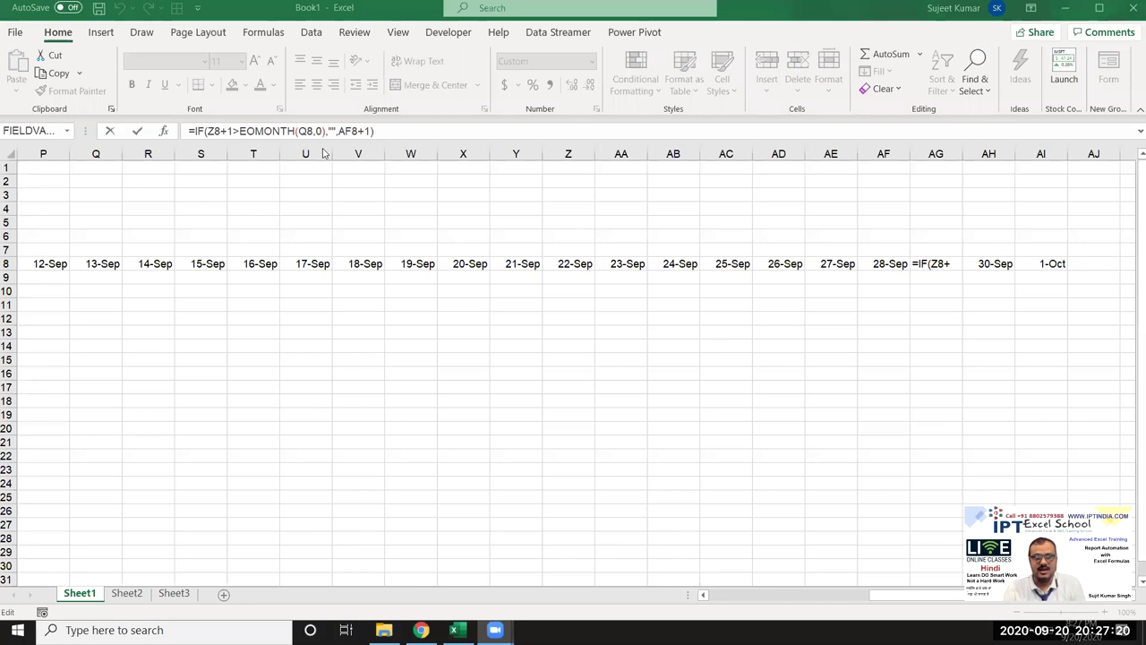
Step: Wrap AG8's formula in IFERROR(...,"") so errors return a blank
click(195, 130)
text(if)
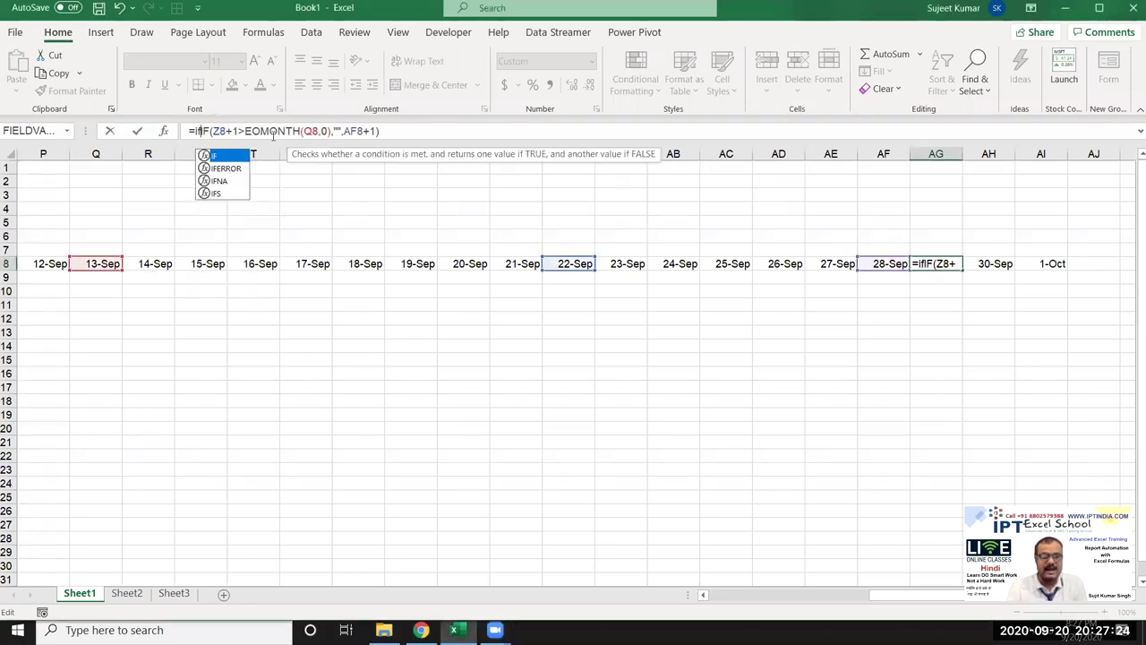
key(Down)
key(Tab)
click(477, 135)
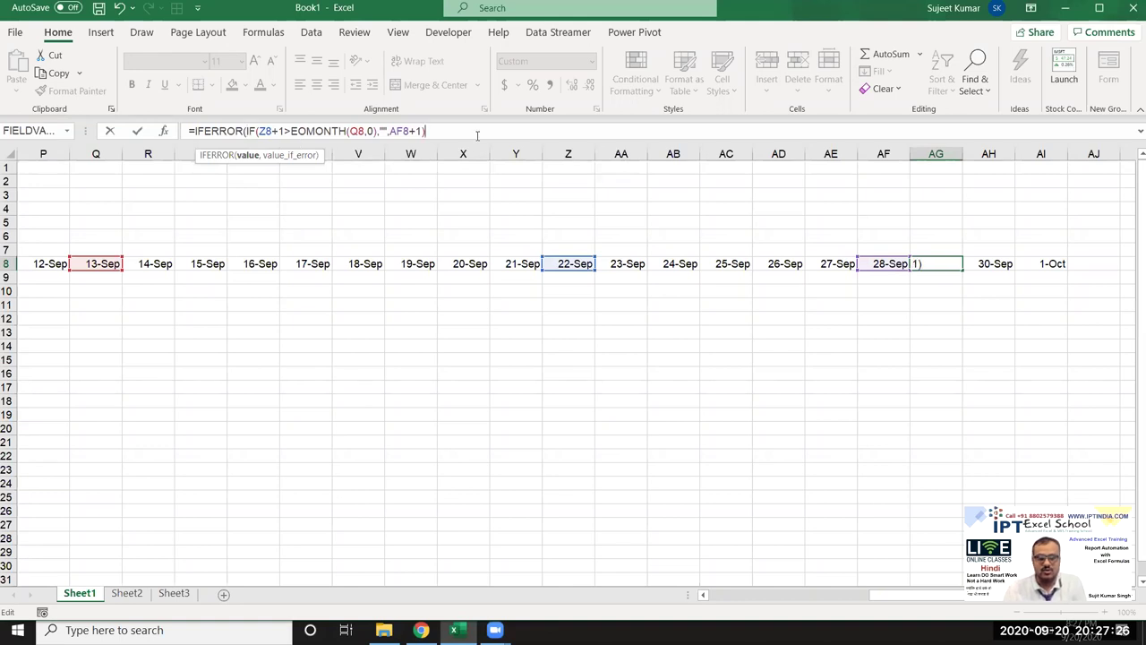
text(,""))
key(Return)
Step: Select AG8:AI8 and check the formulas in AF8 through AI8
key(Up)
key(shift+Right)
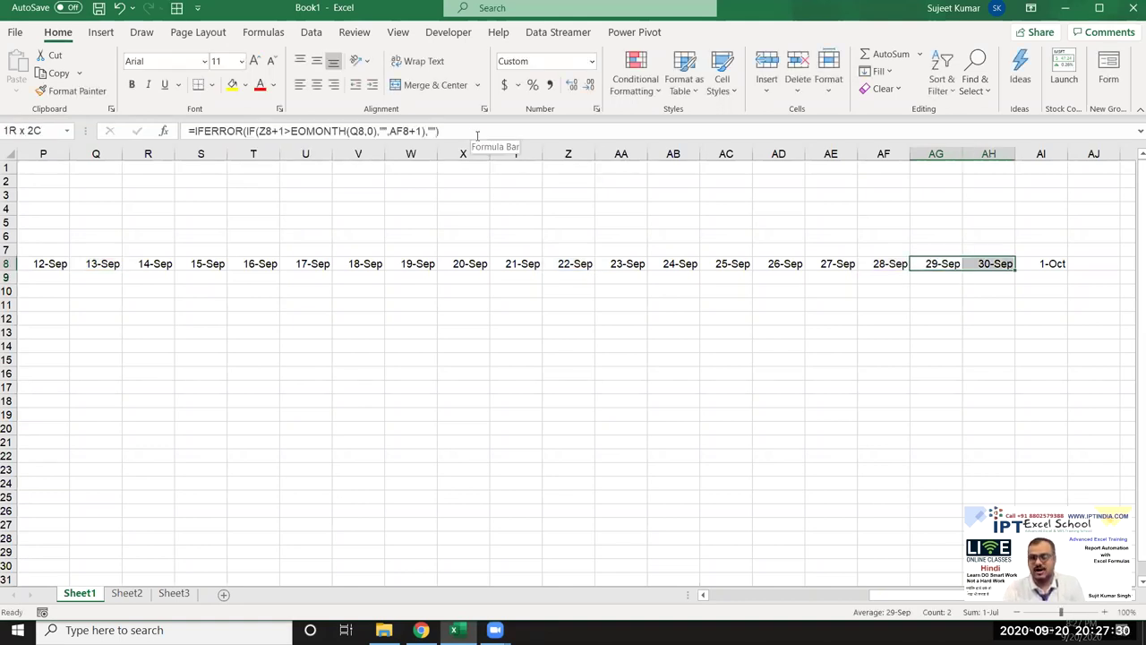
key(shift+Right)
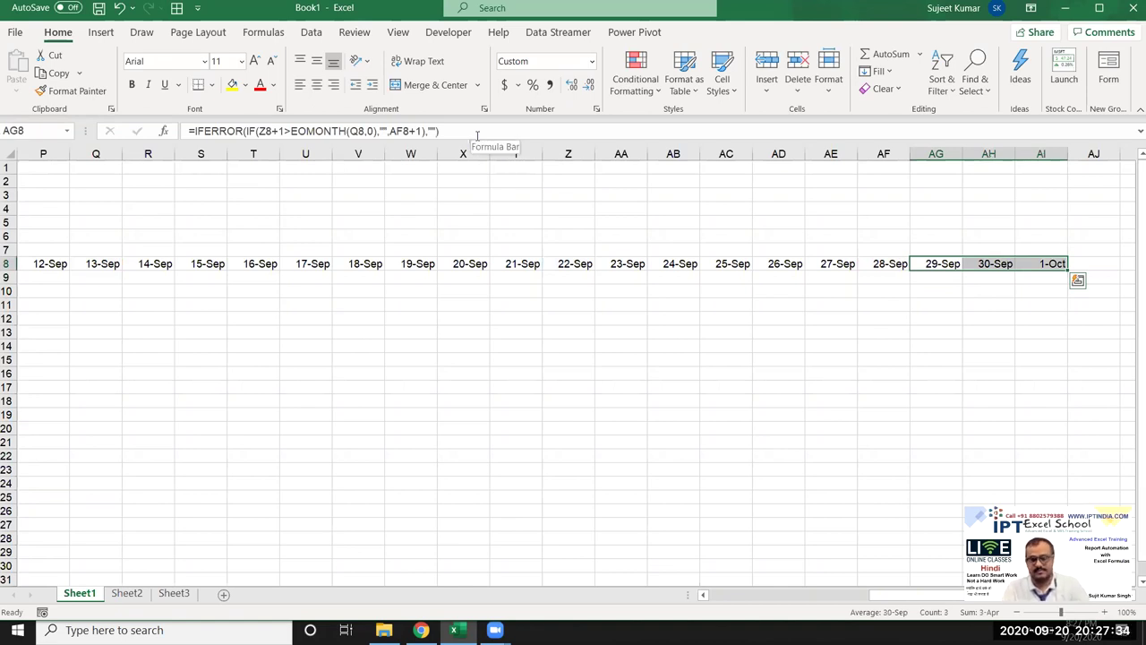
key(ctrl+q)
key(Escape)
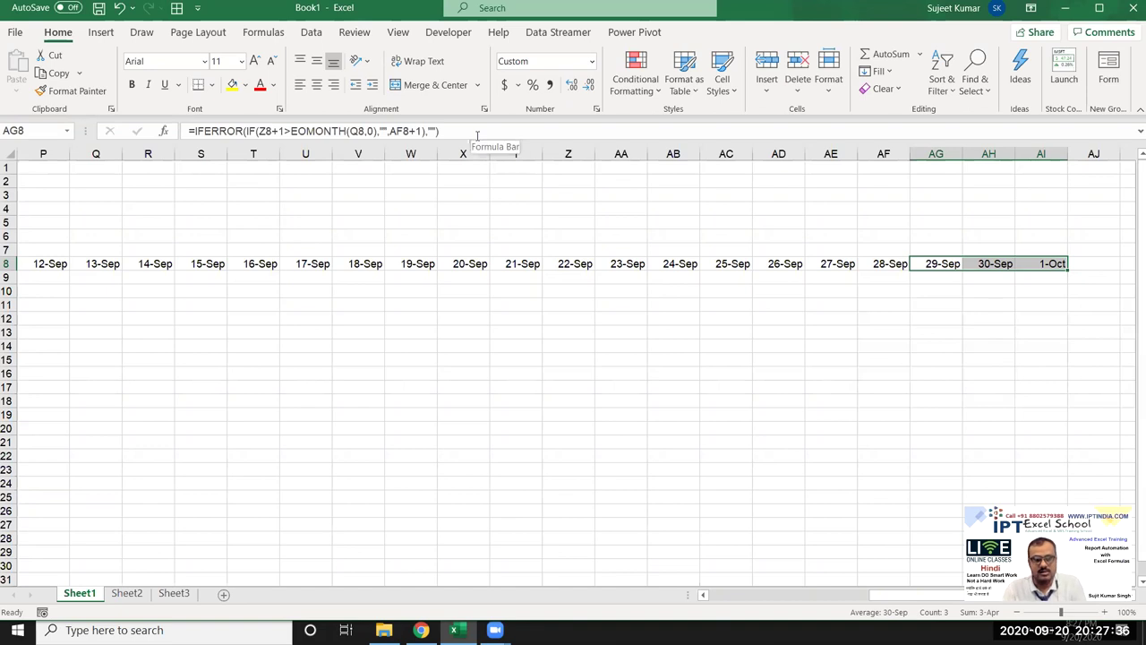
key(Left)
key(Right)
key(Right)
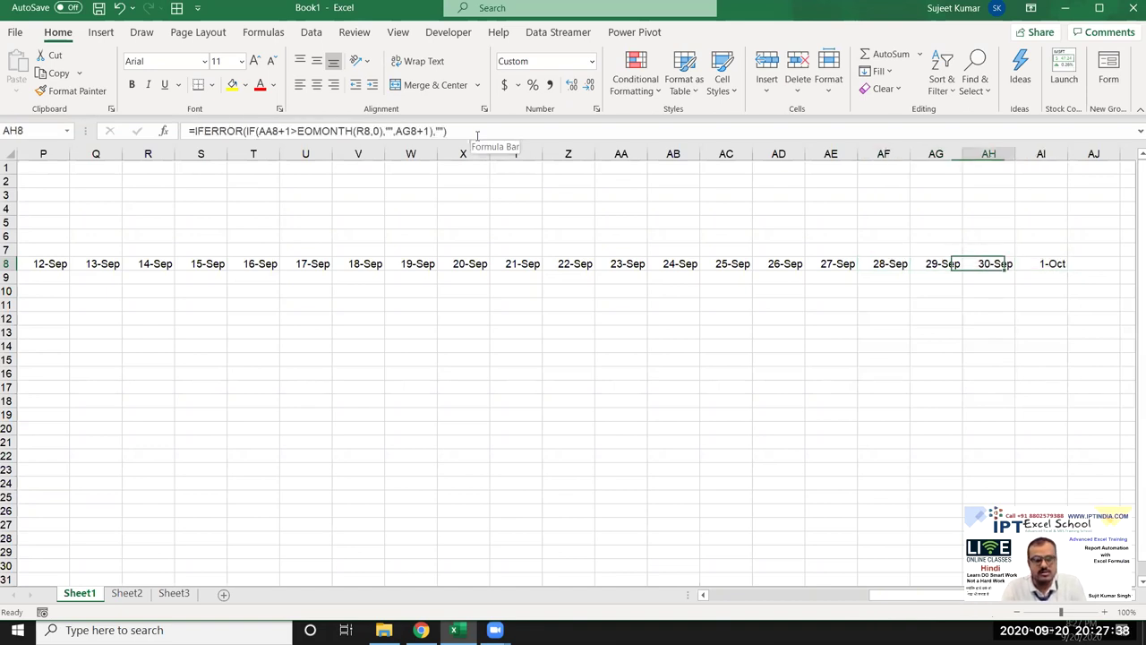
key(Right)
key(Left)
key(Left)
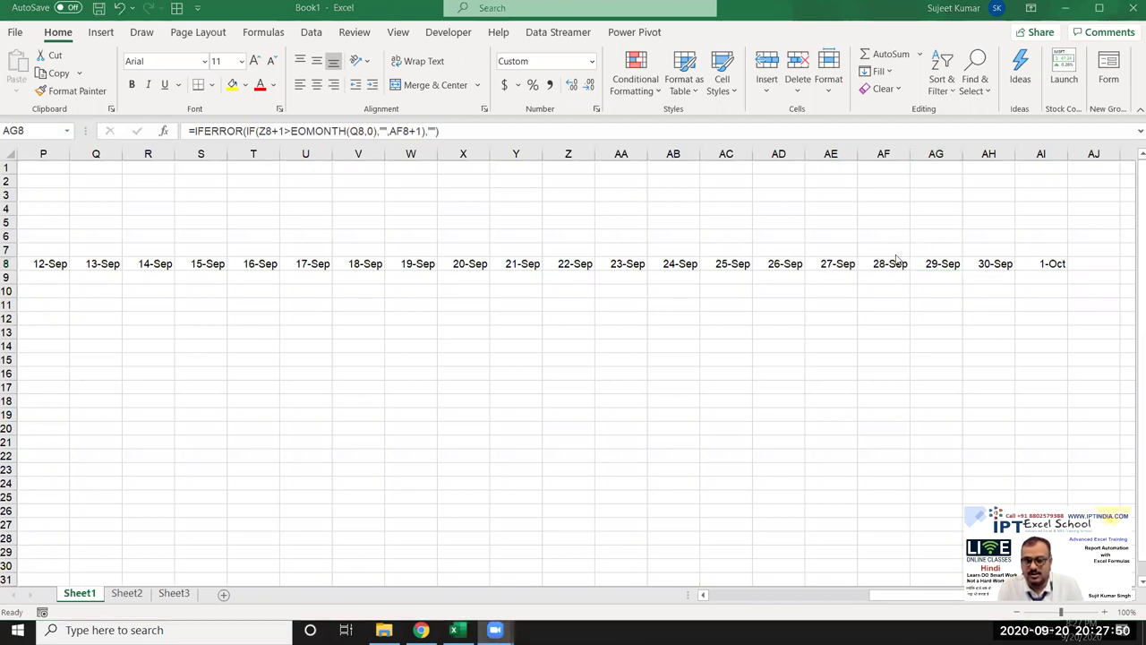
click(886, 263)
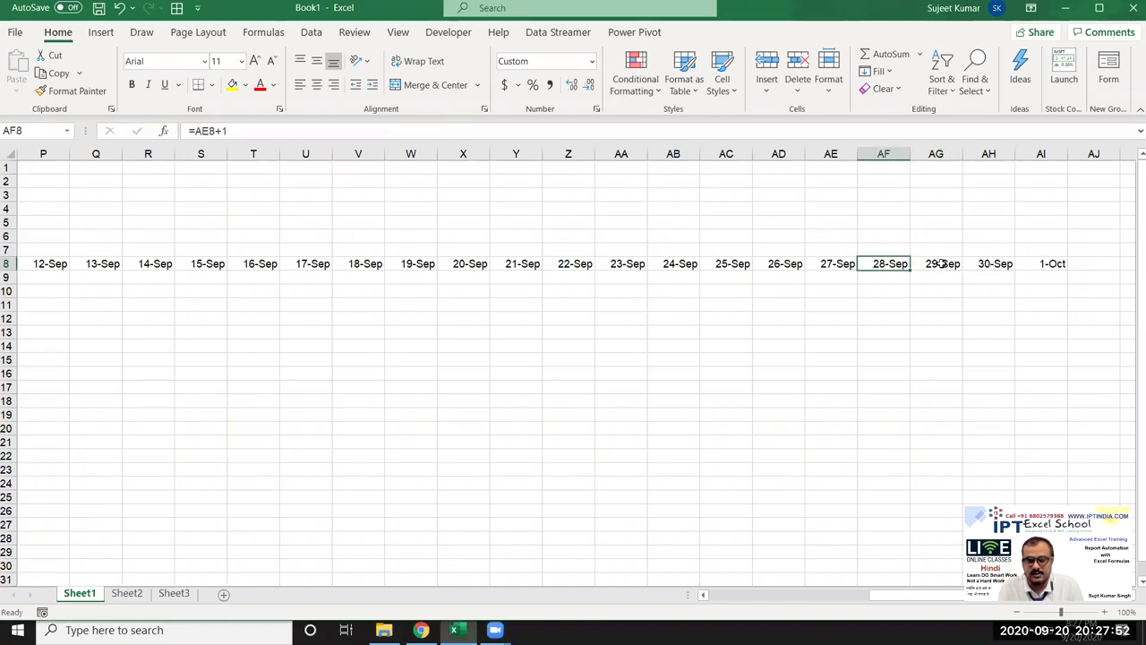
Step: Try changing AG8's comparison from > to <, then undo it
click(939, 263)
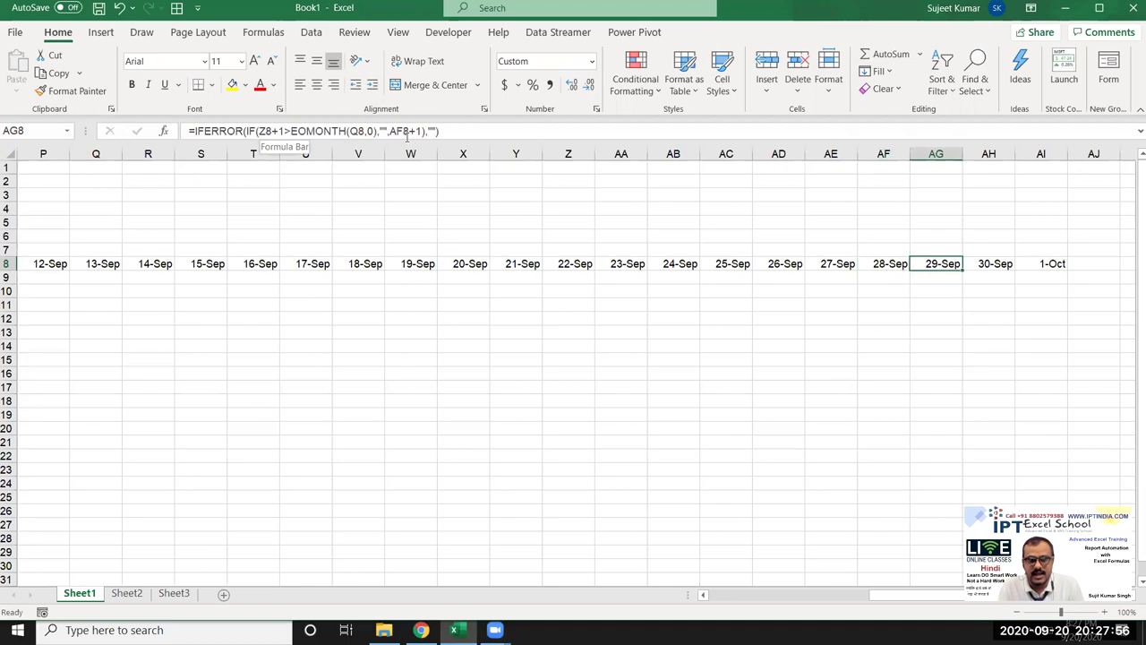
click(406, 132)
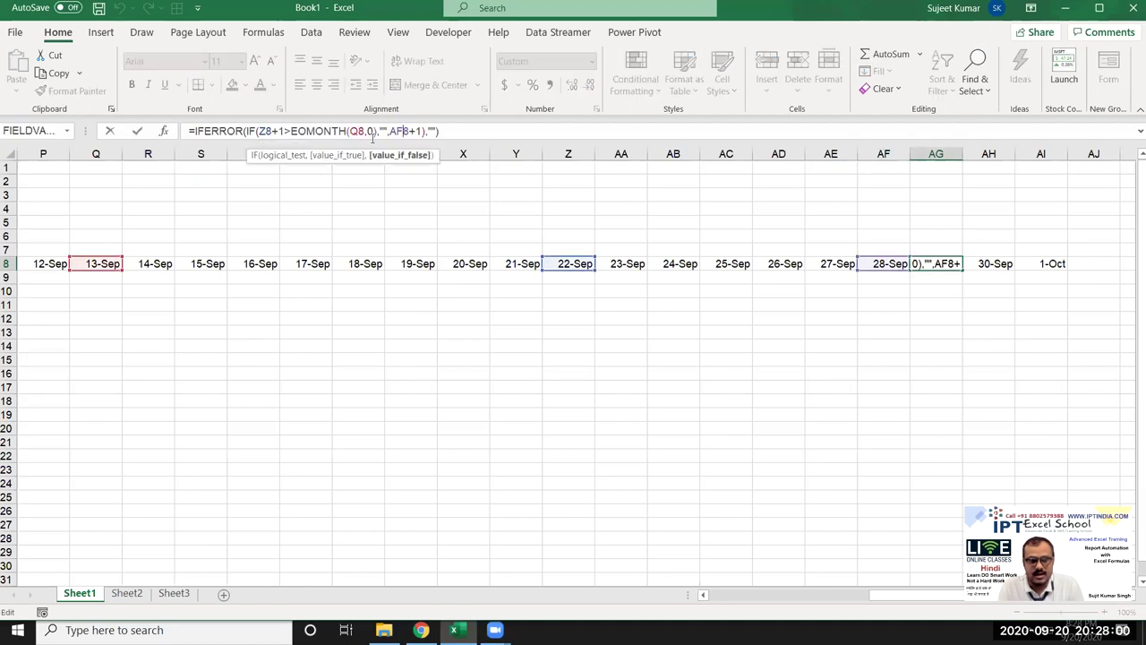
click(289, 131)
key(BackSpace)
text(<)
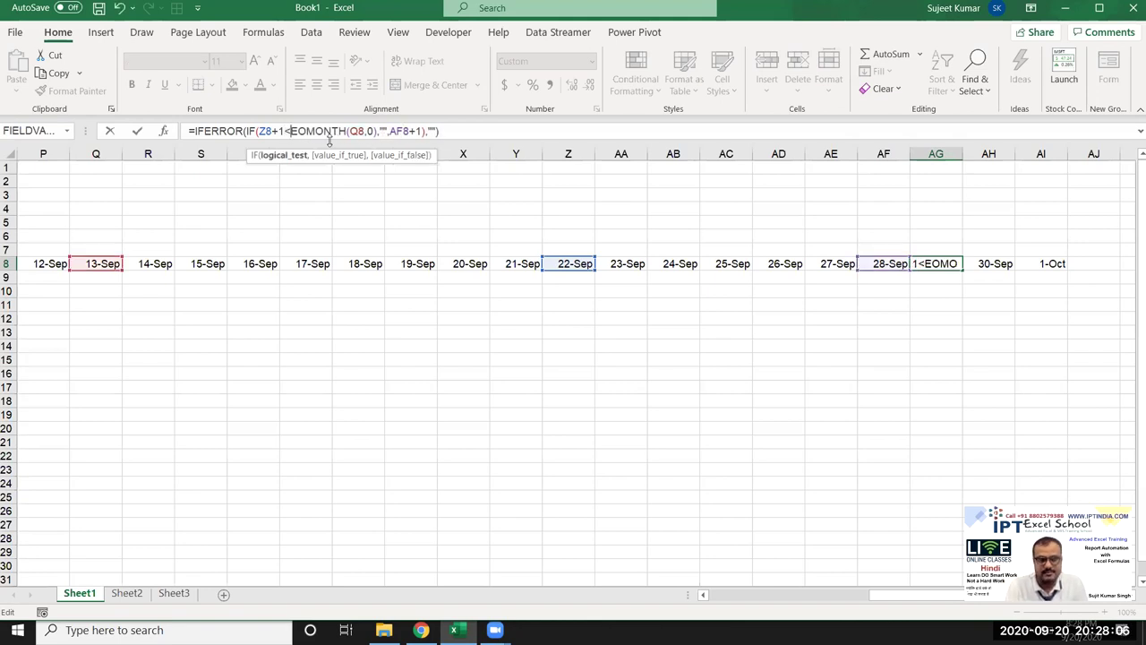
key(Return)
key(ctrl+z)
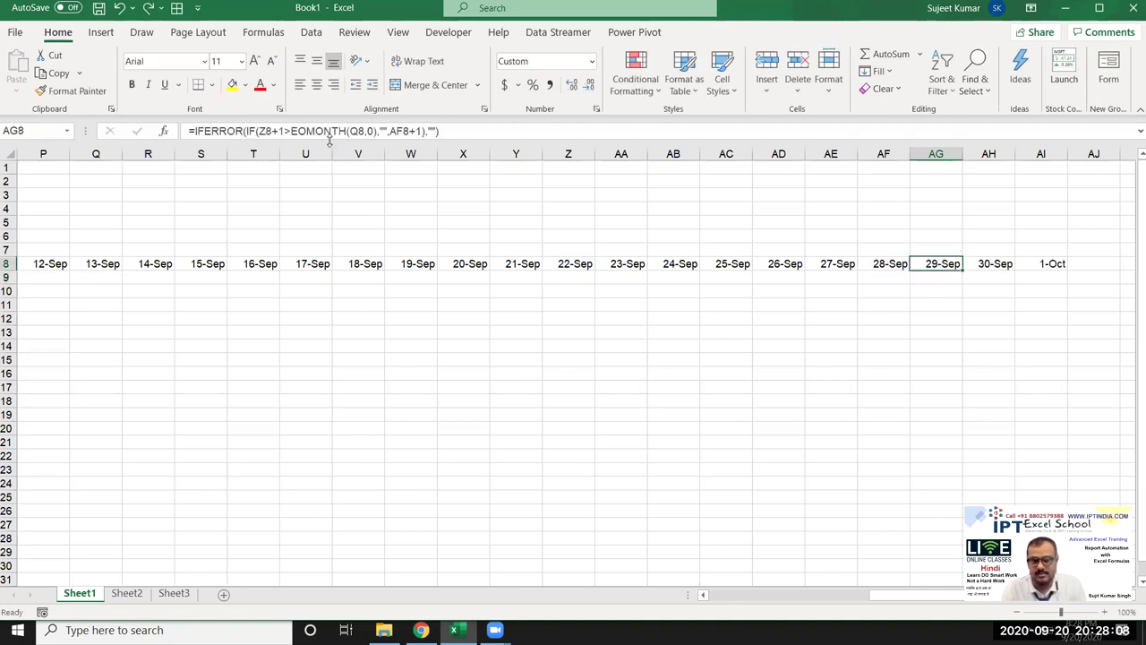
click(378, 132)
click(382, 131)
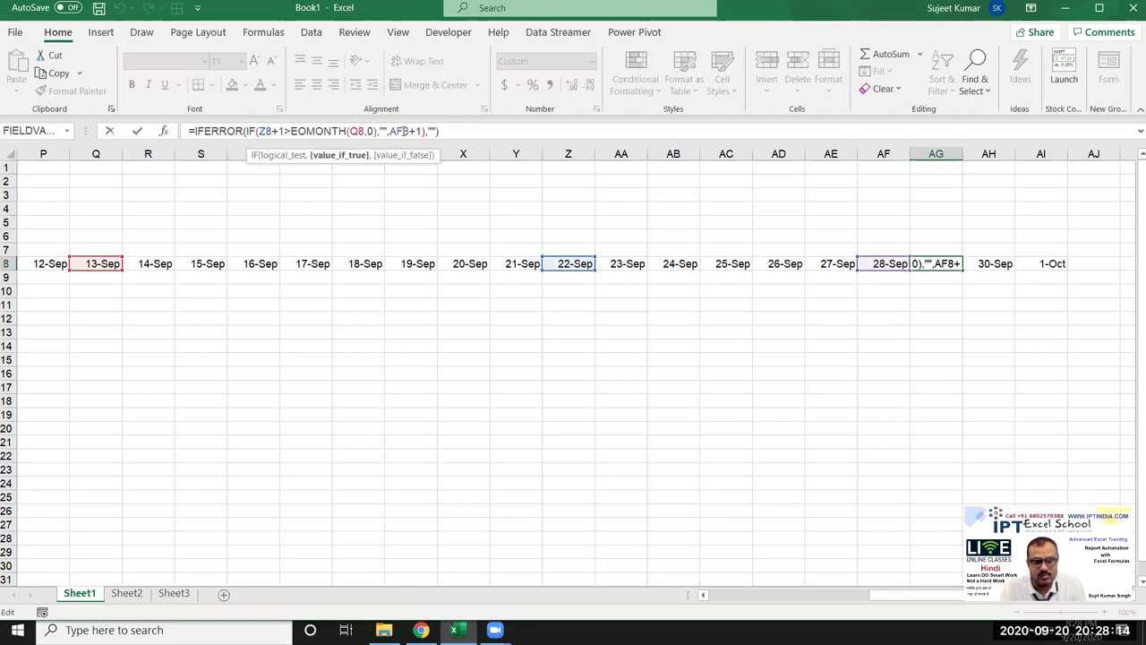
key(Escape)
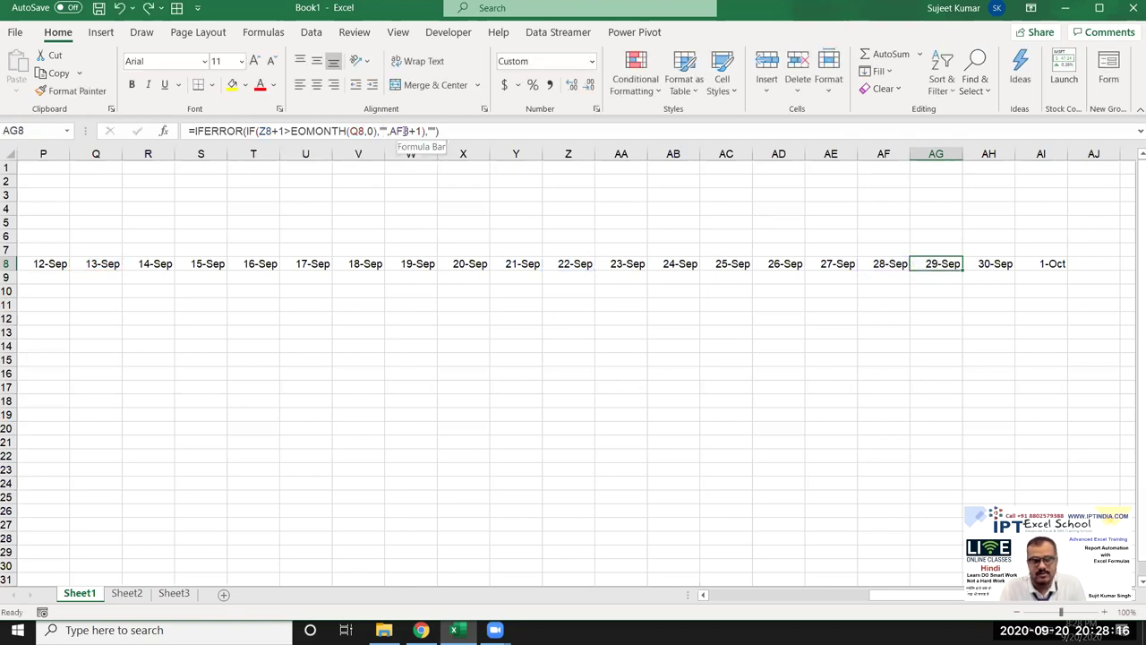
Step: Replace Z8 with AF8 in AG8's month-end condition
click(636, 76)
click(636, 76)
click(278, 33)
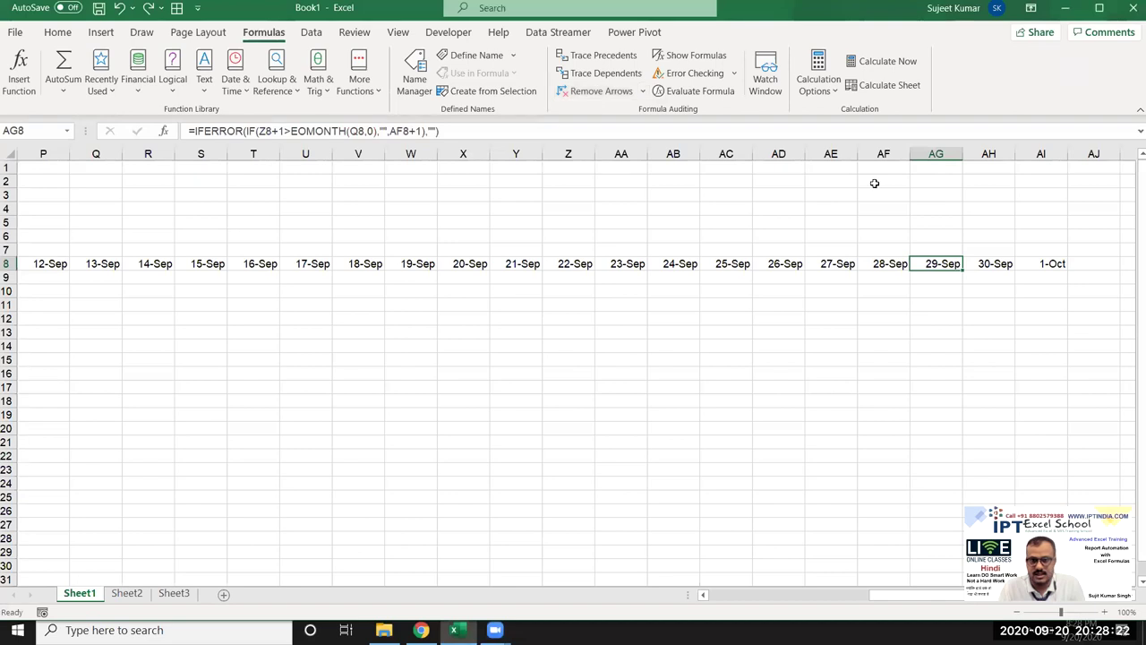
click(331, 129)
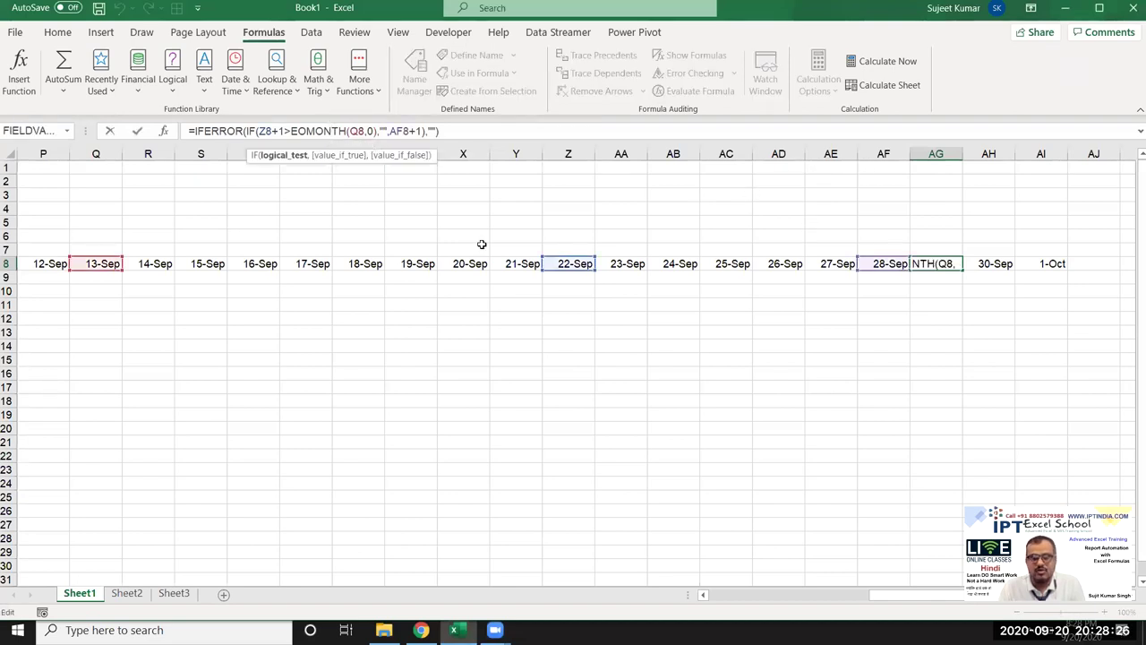
click(775, 277)
click(829, 277)
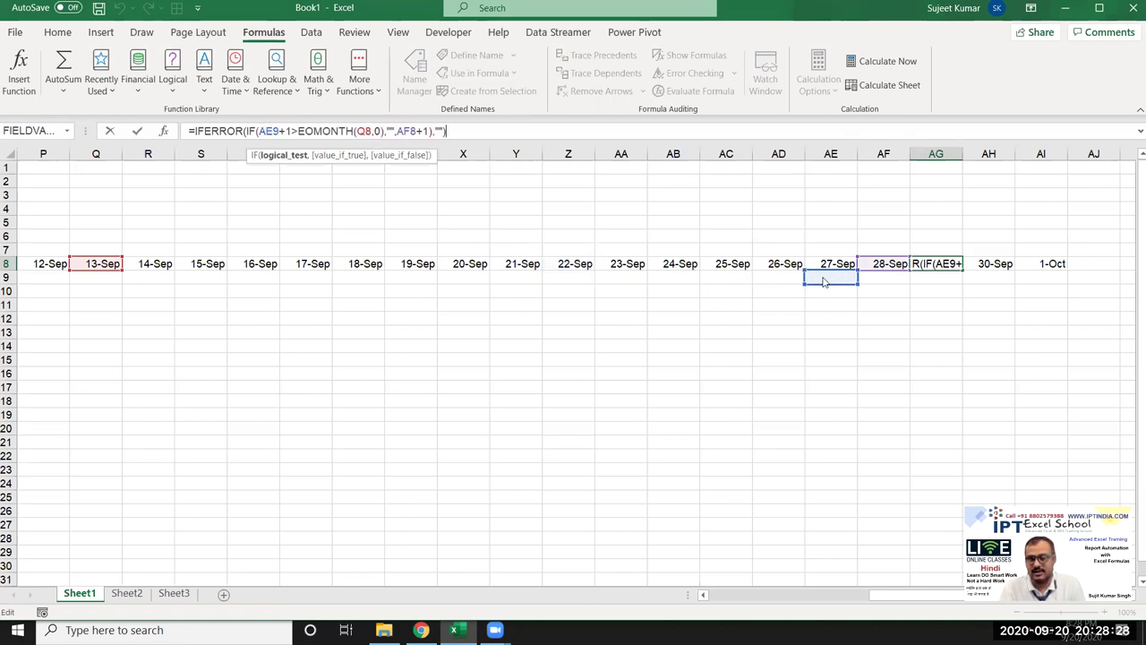
click(887, 276)
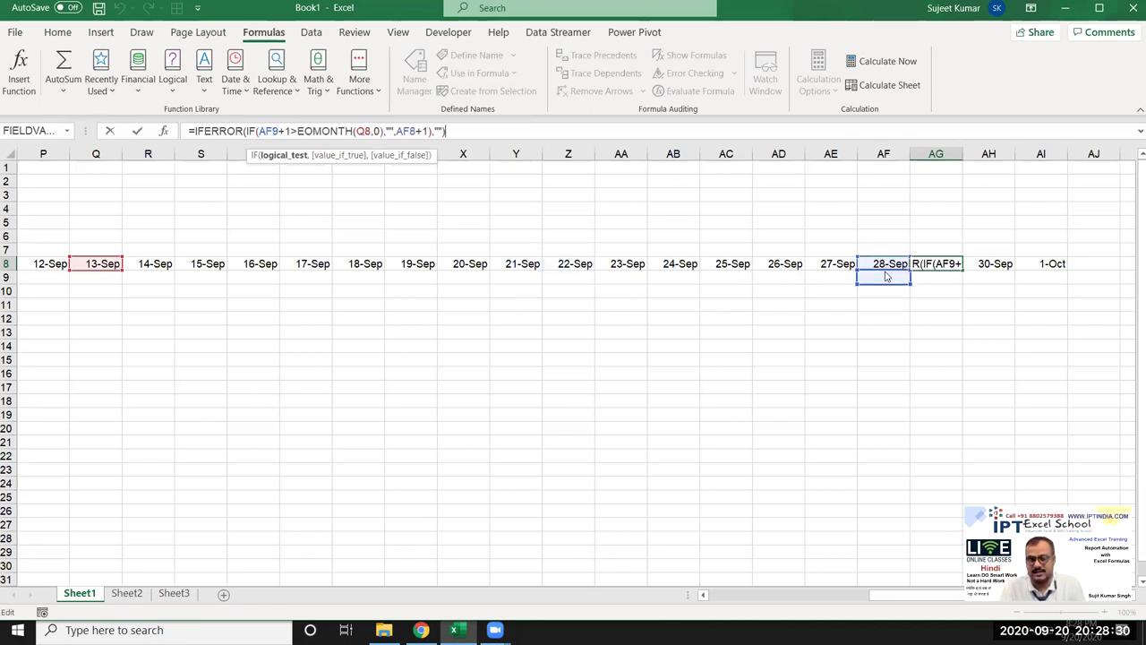
click(839, 266)
click(656, 263)
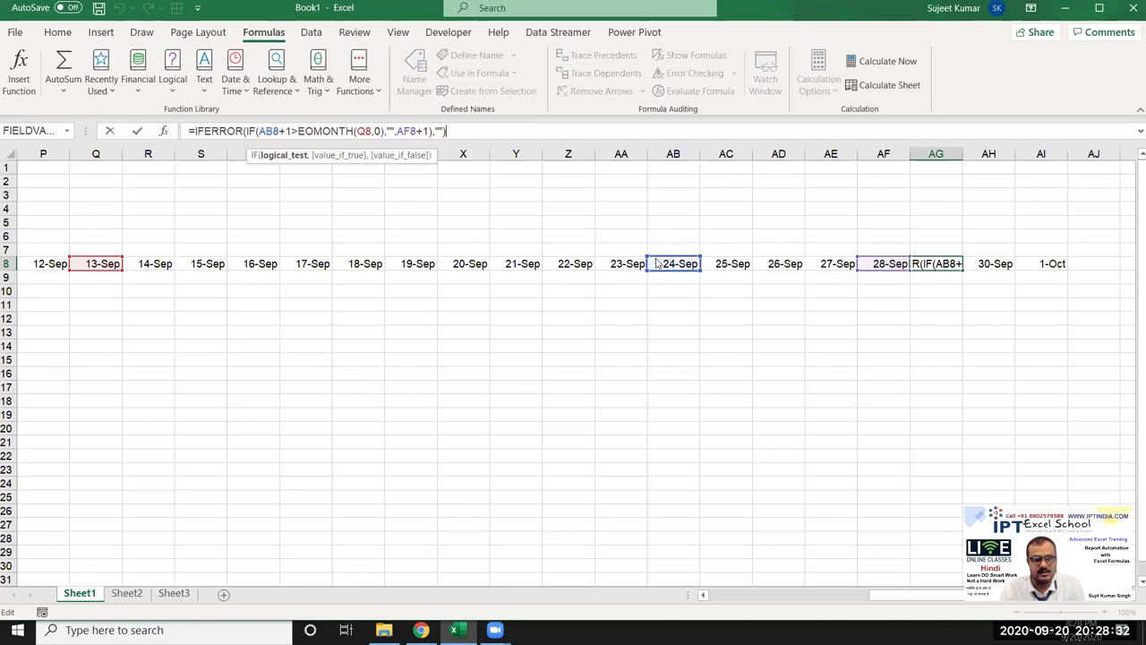
click(815, 261)
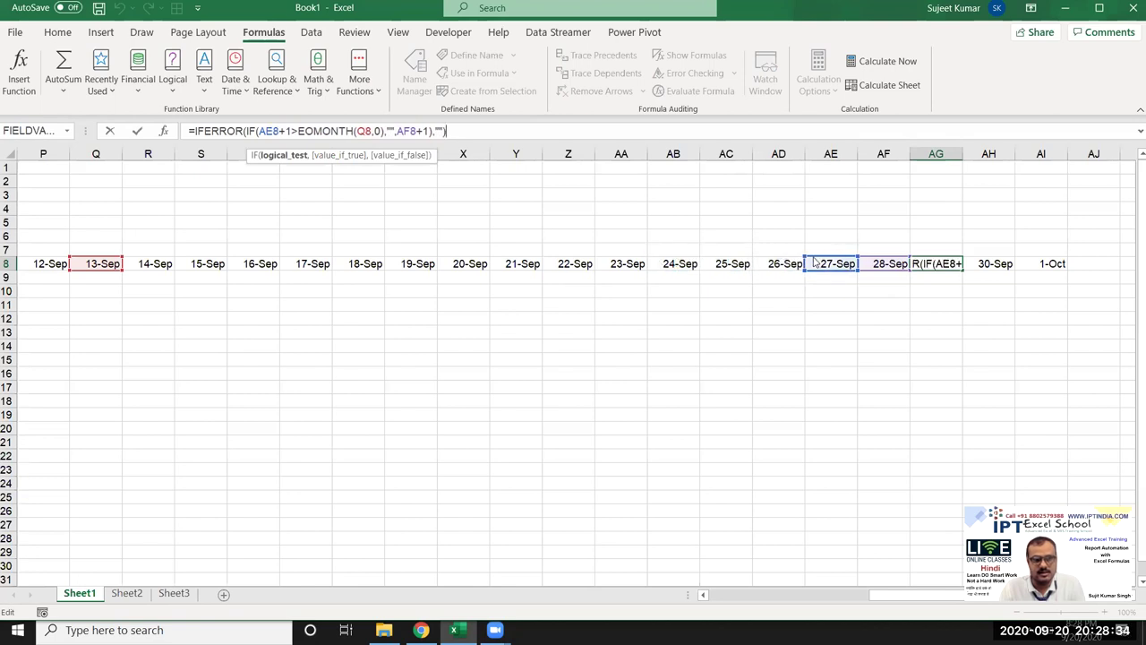
click(875, 268)
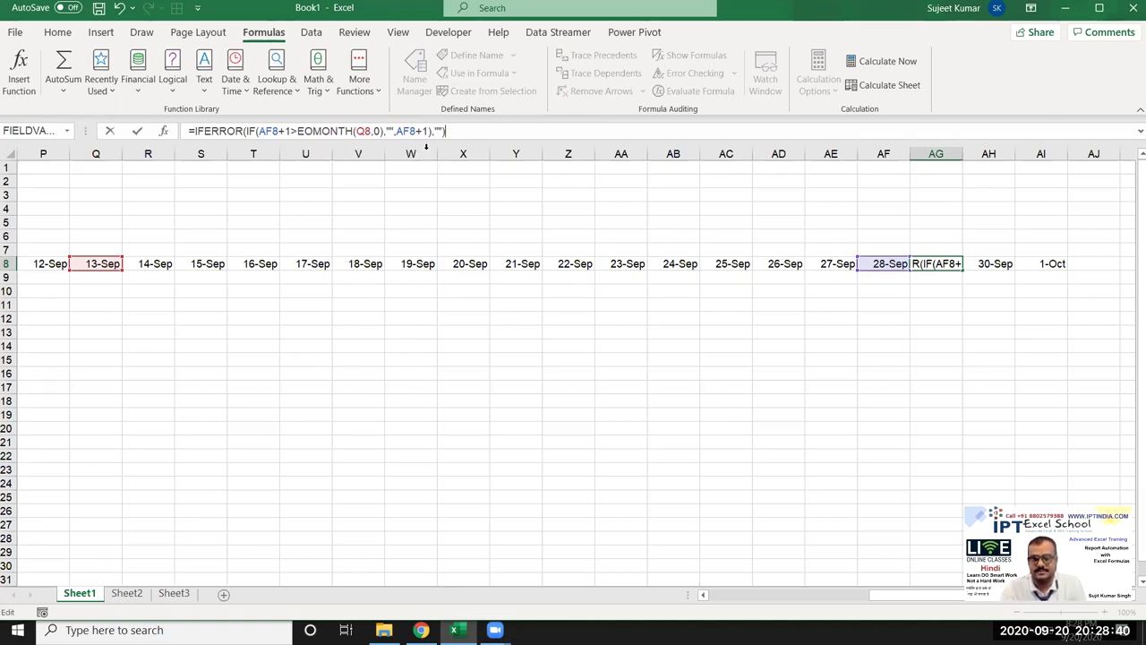
key(Return)
Step: Copy AG8's formula into AH8 and AI8
key(Up)
key(ctrl+c)
key(shift+Right)
key(ctrl+v)
key(shift+Right)
key(ctrl+v)
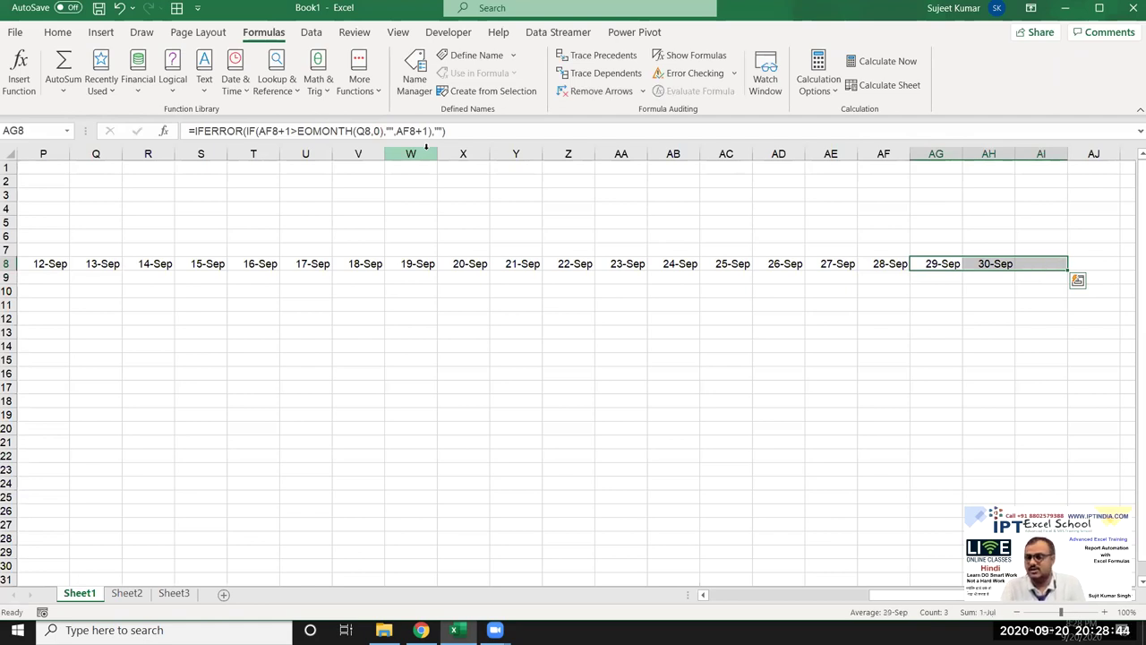
Step: Test 2/1 in E8 and confirm the row ends at 29-Feb with blanks after
key(Right)
key(ctrl+Left)
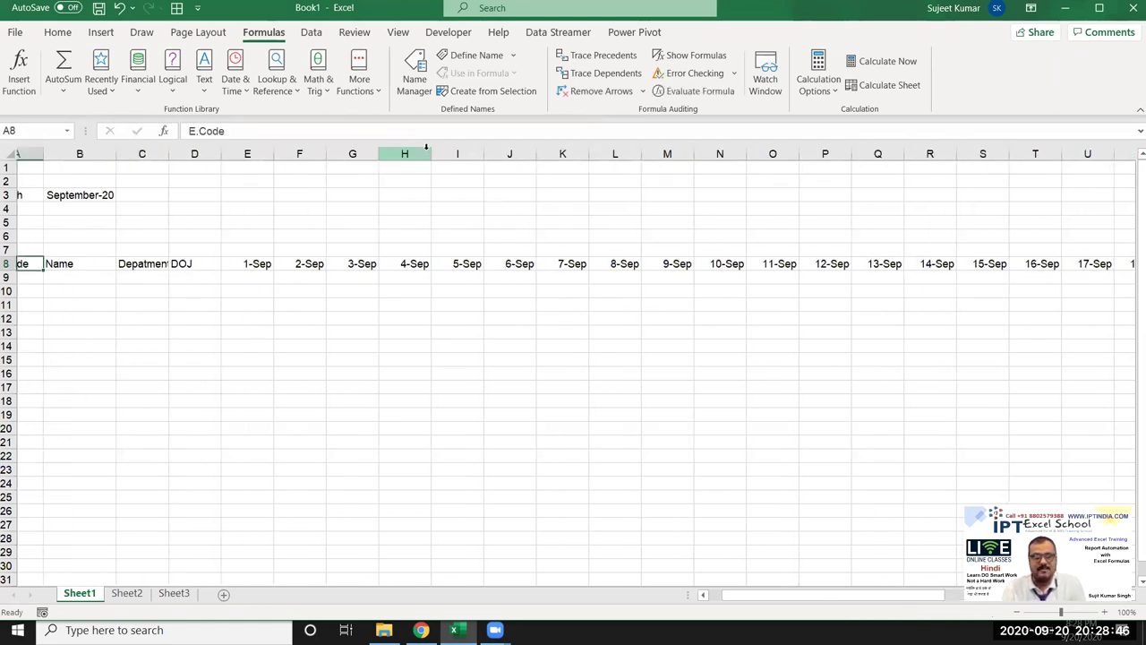
click(270, 258)
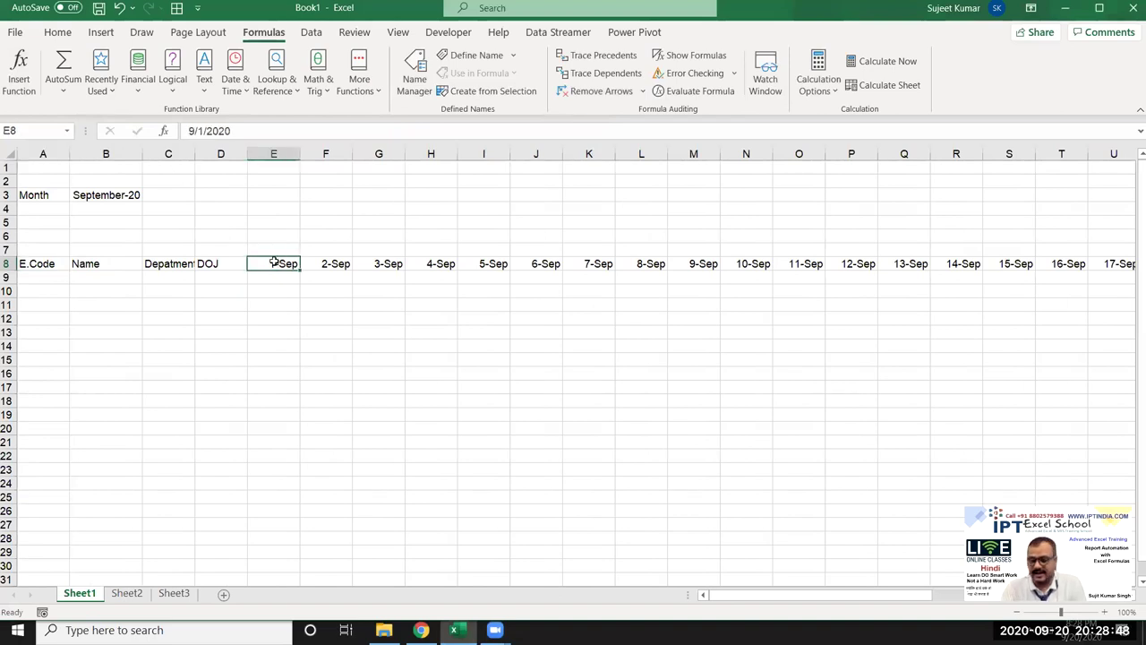
text(2/1)
key(Return)
click(274, 261)
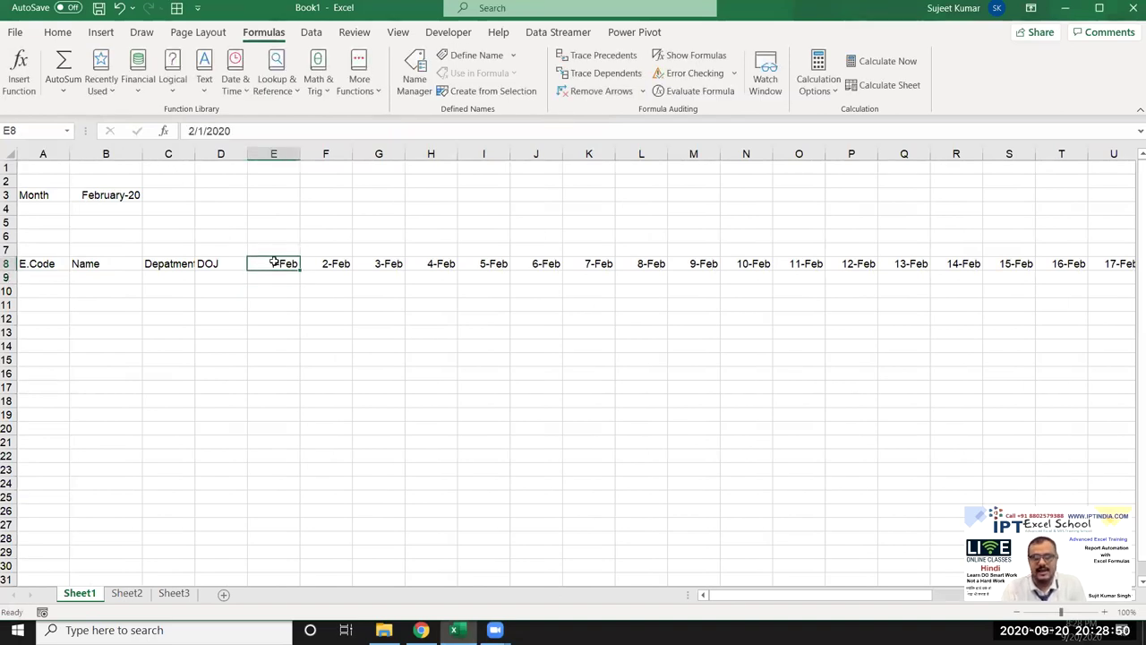
key(ctrl+Right)
key(Left)
key(Left)
key(Right)
key(Right)
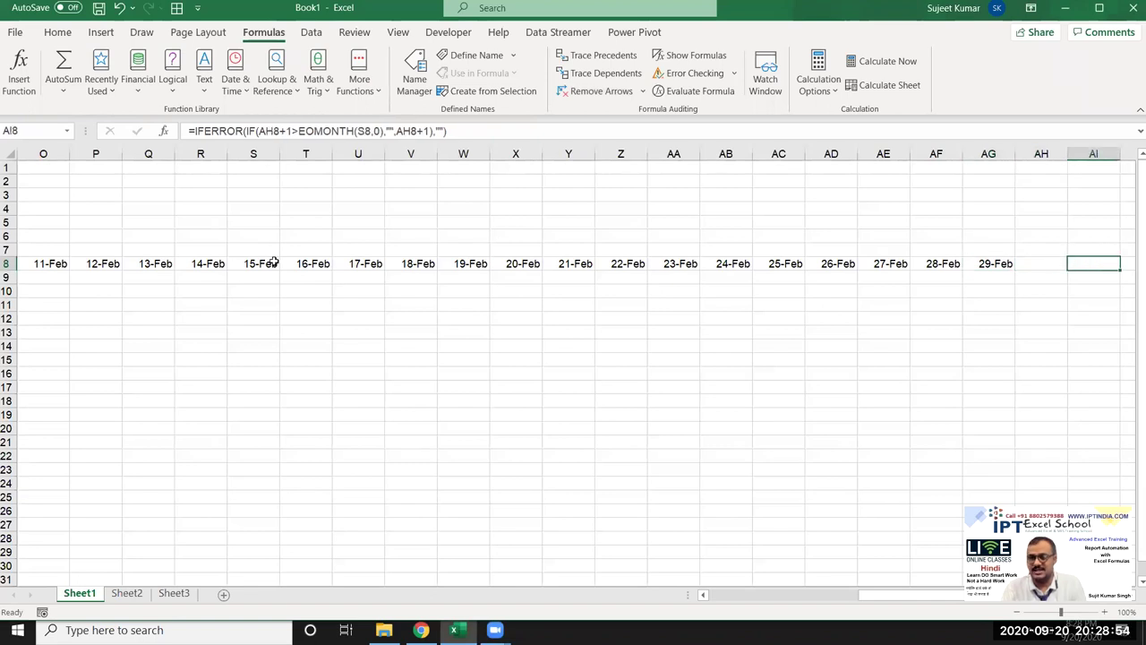
key(Left)
key(Home)
key(Right)
key(Right)
key(Right)
key(Right)
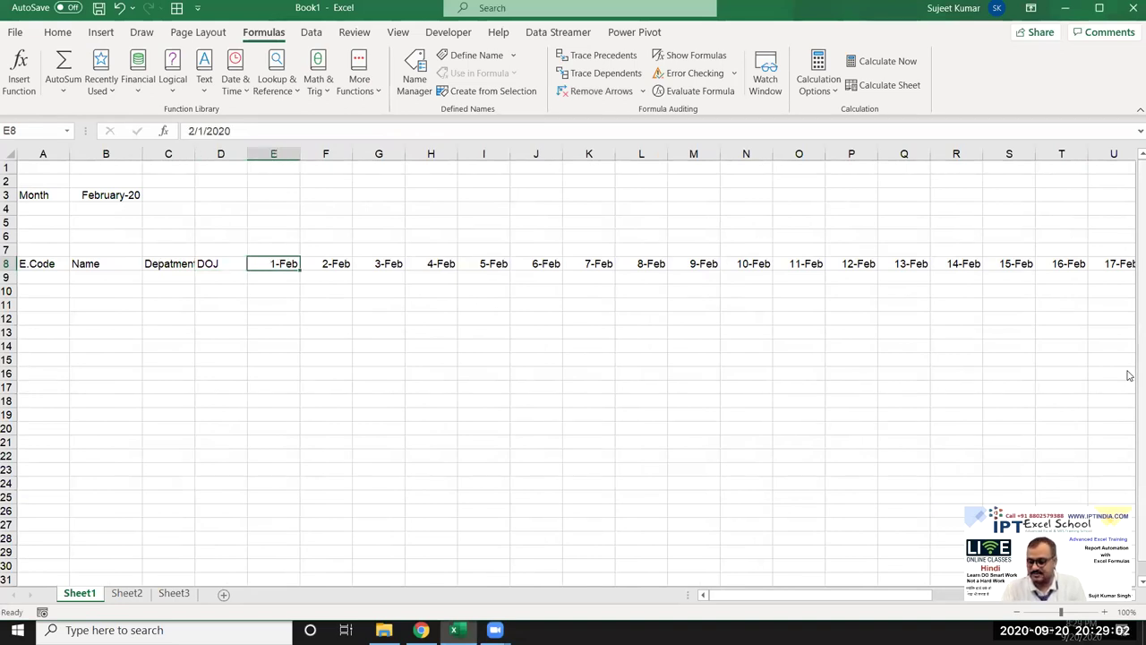
Step: Test 10/1 in E8, with the dates running through 31-Oct
text(10/1)
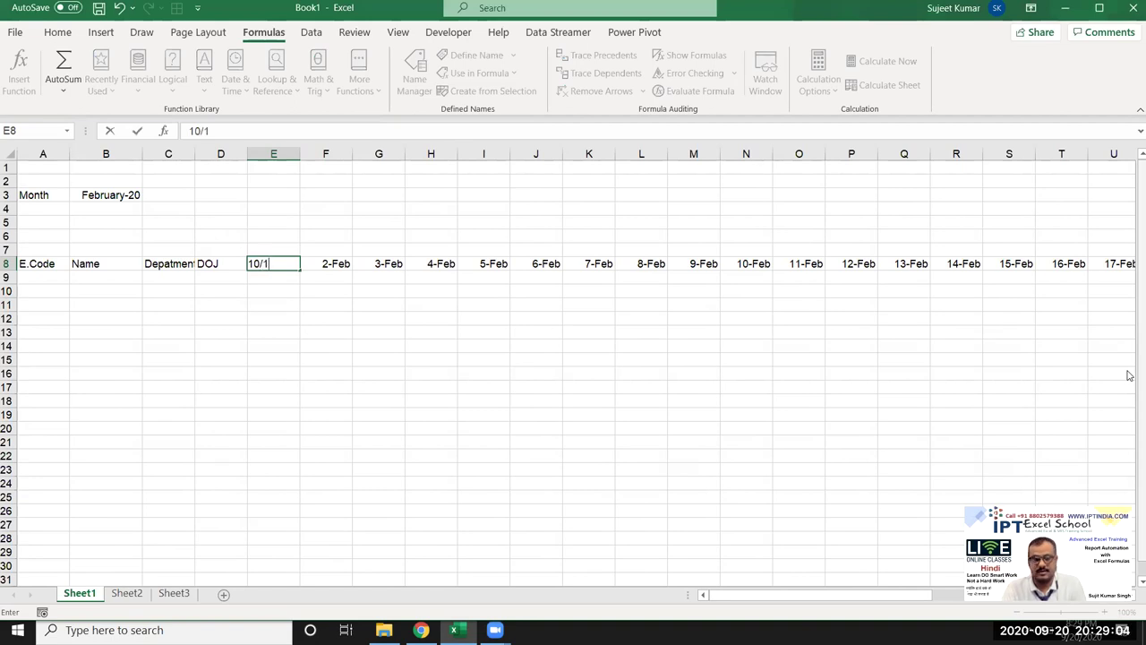
key(Return)
key(Up)
key(ctrl+Right)
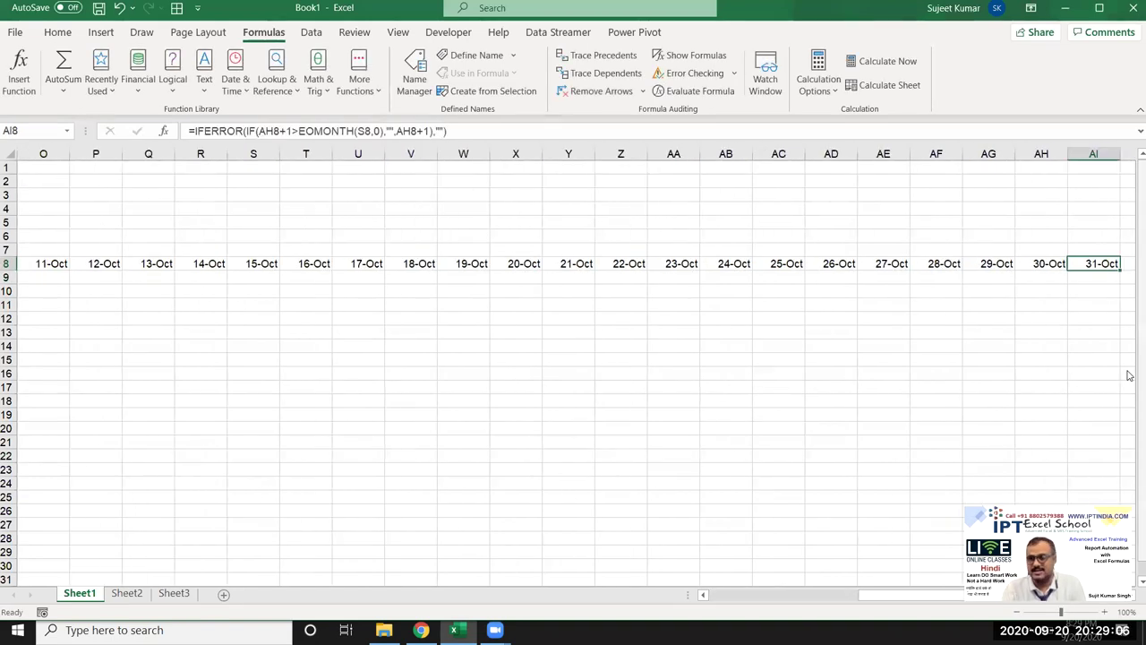
key(ctrl+Left)
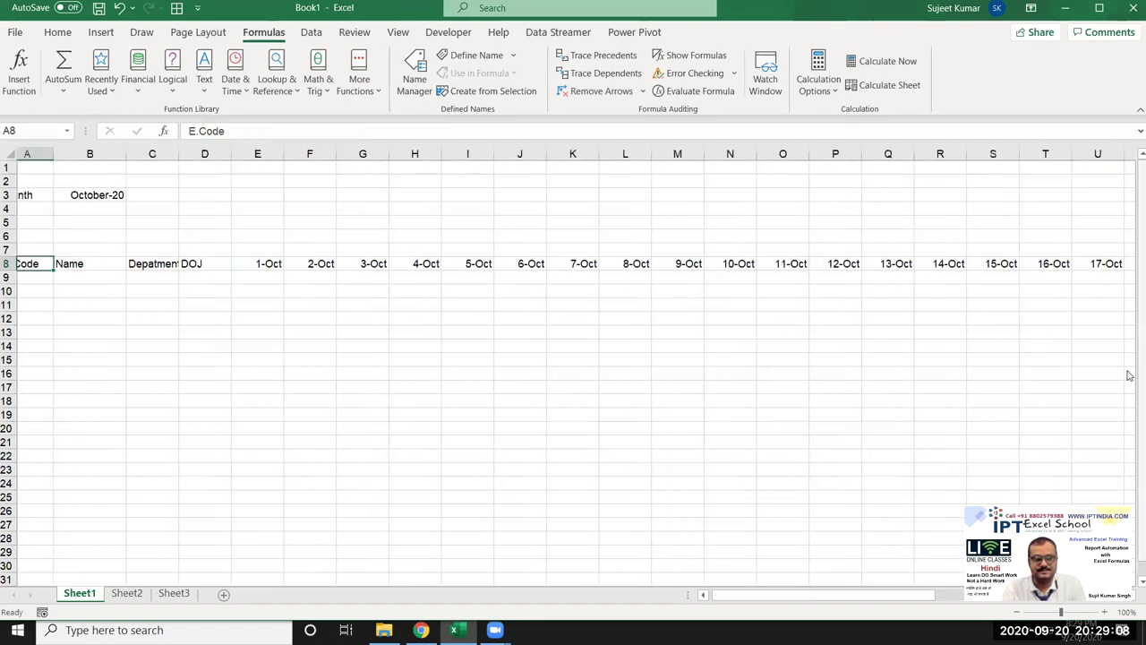
key(Right)
key(Right)
key(Right)
key(Right)
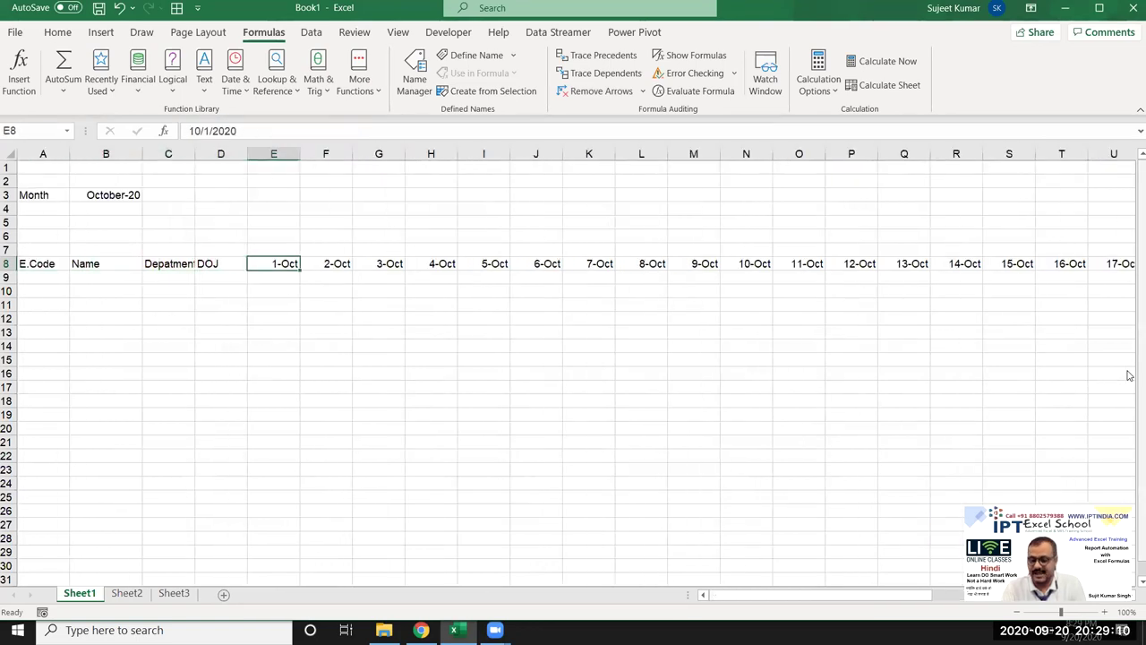
Step: Reset E8 to 9/1 and confirm the dates end at 30-Sep
text(9)
key(Return)
key(Up)
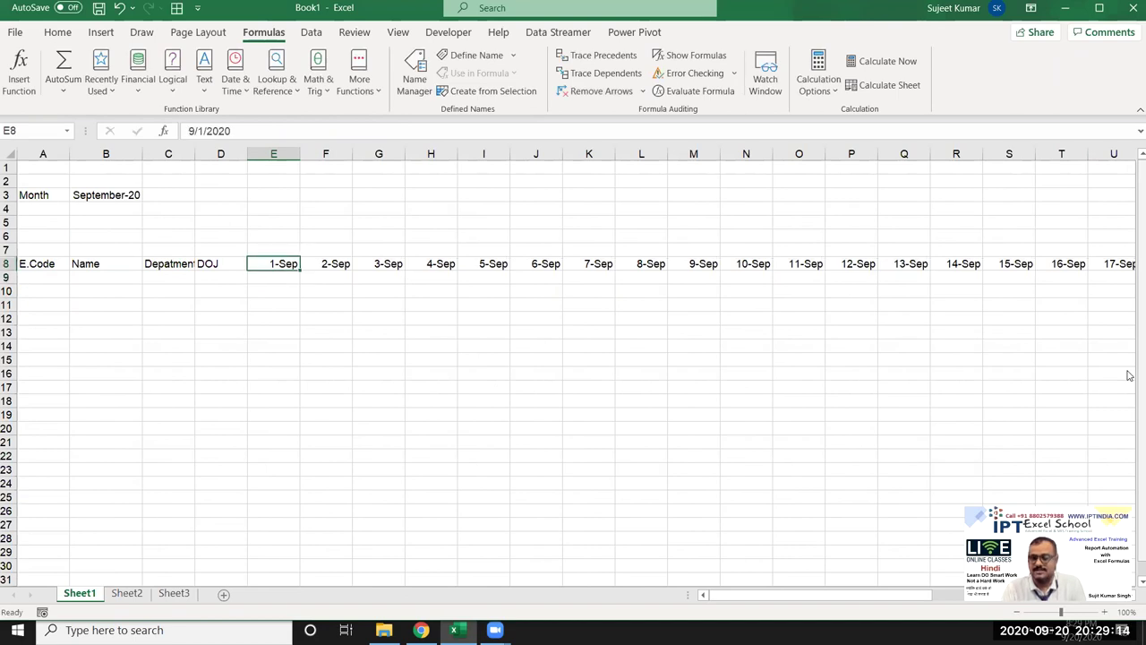
key(ctrl+Right)
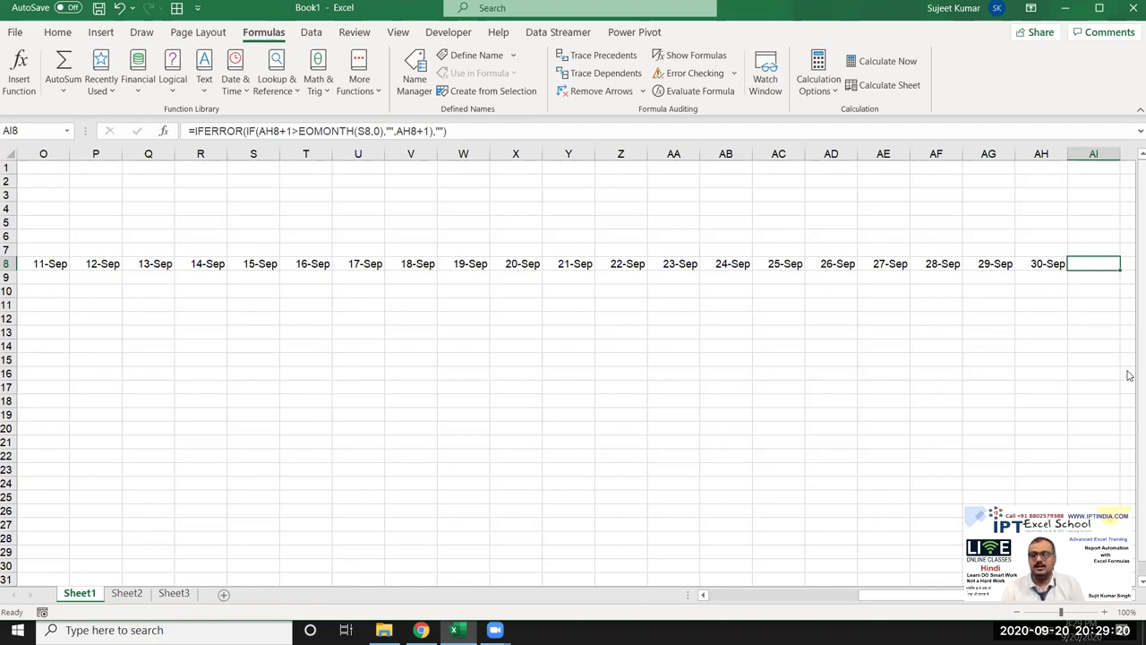
Step: Compare AF8's +1 formula with AG8's IFERROR(IF(...EOMONTH...)) formula, then clear AG8
key(Left)
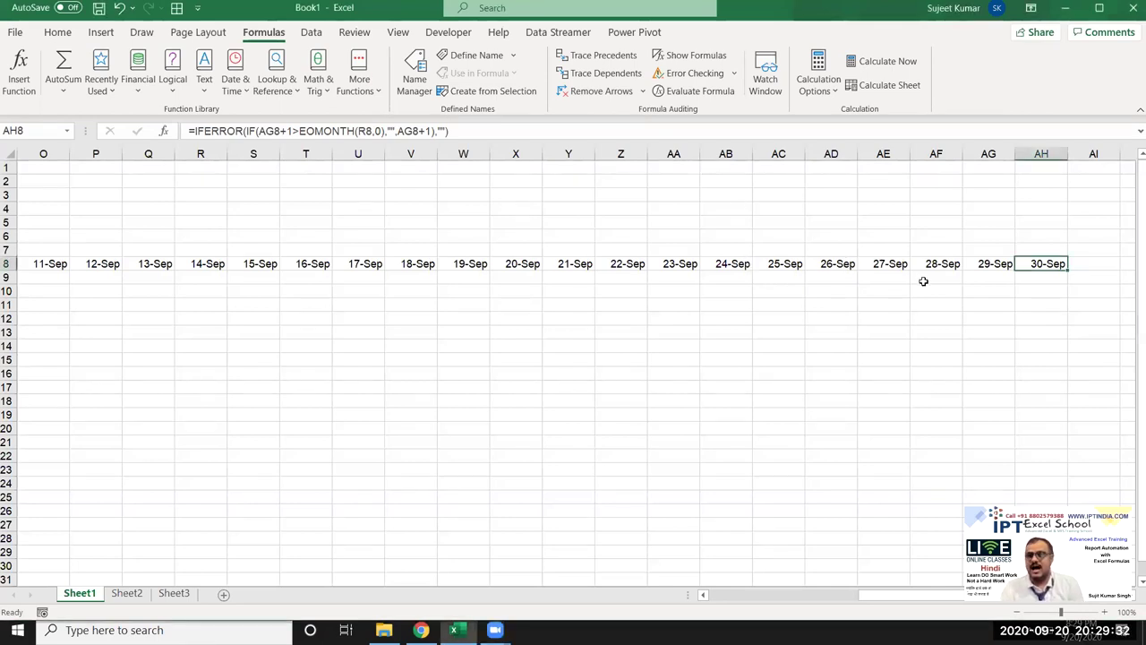
click(945, 263)
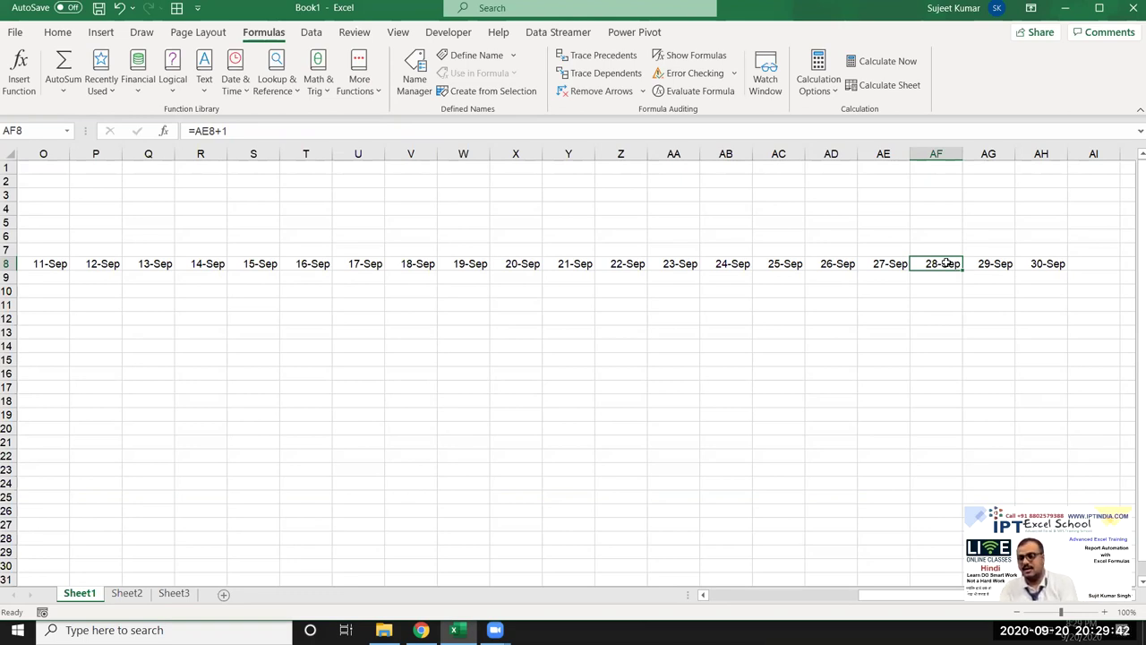
key(Right)
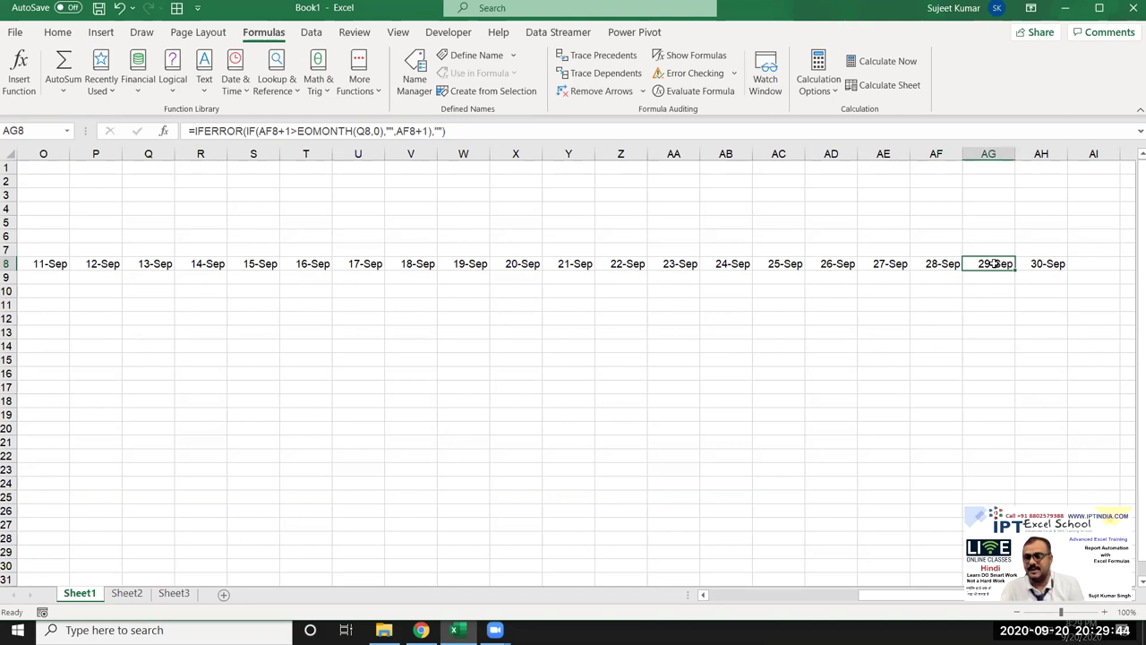
double_click(994, 263)
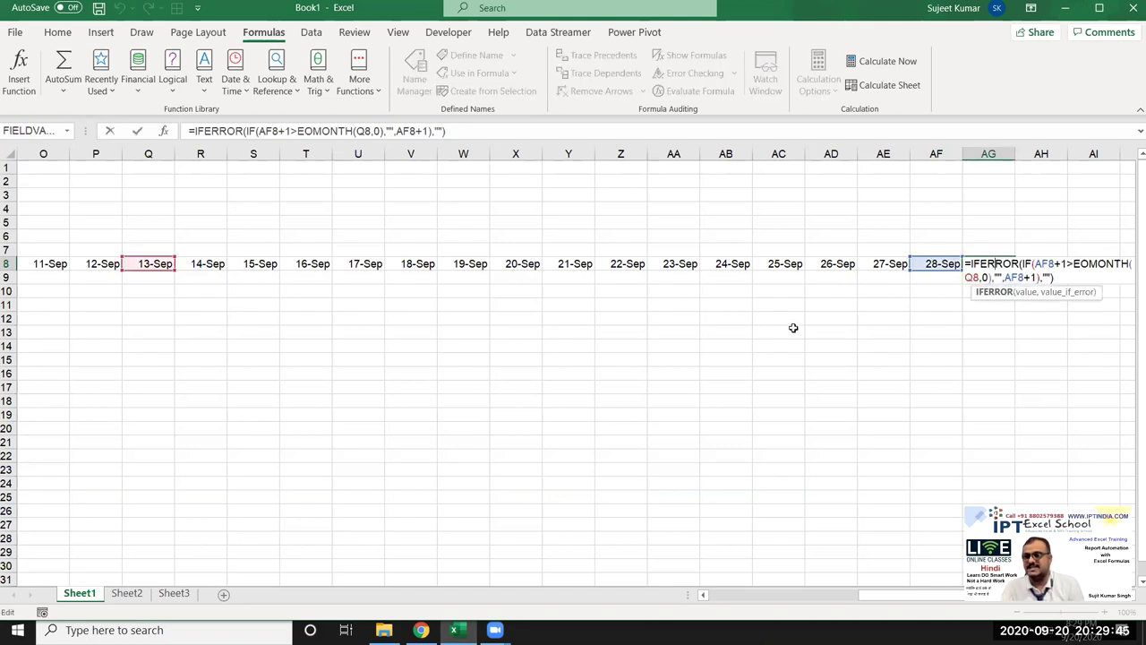
click(943, 272)
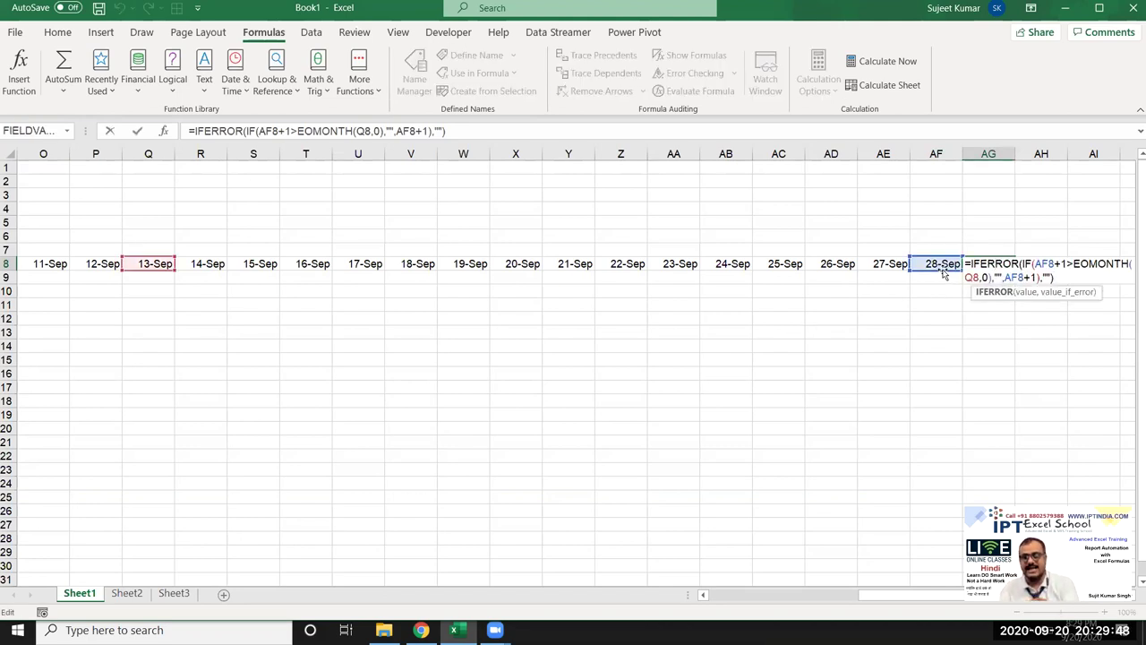
click(1044, 277)
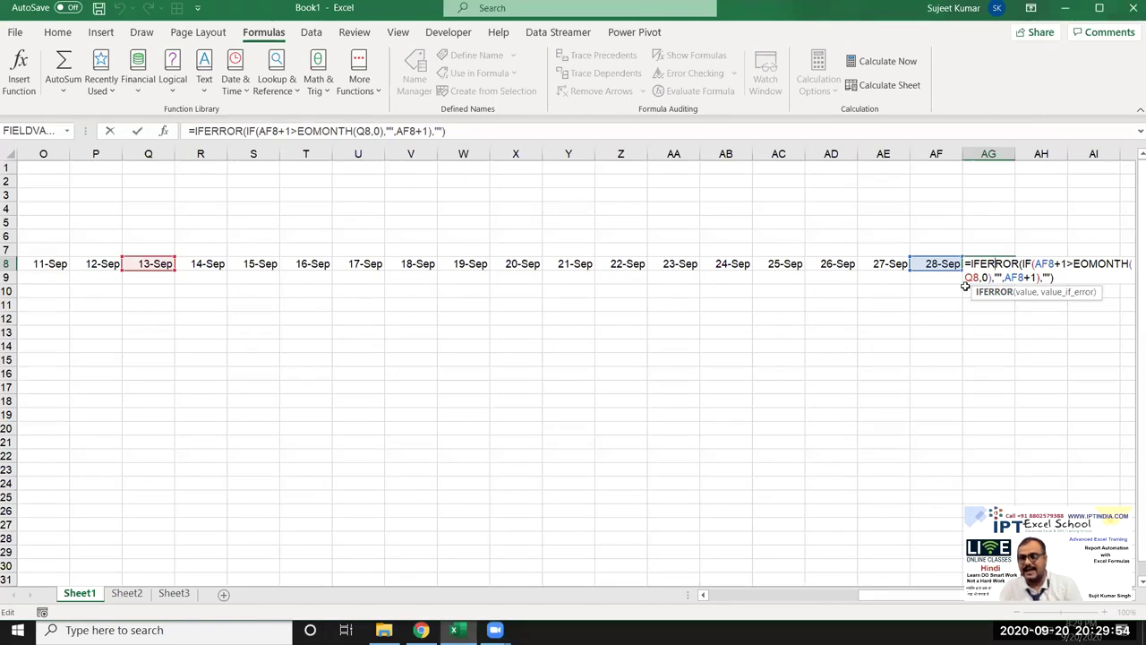
double_click(997, 278)
click(1010, 279)
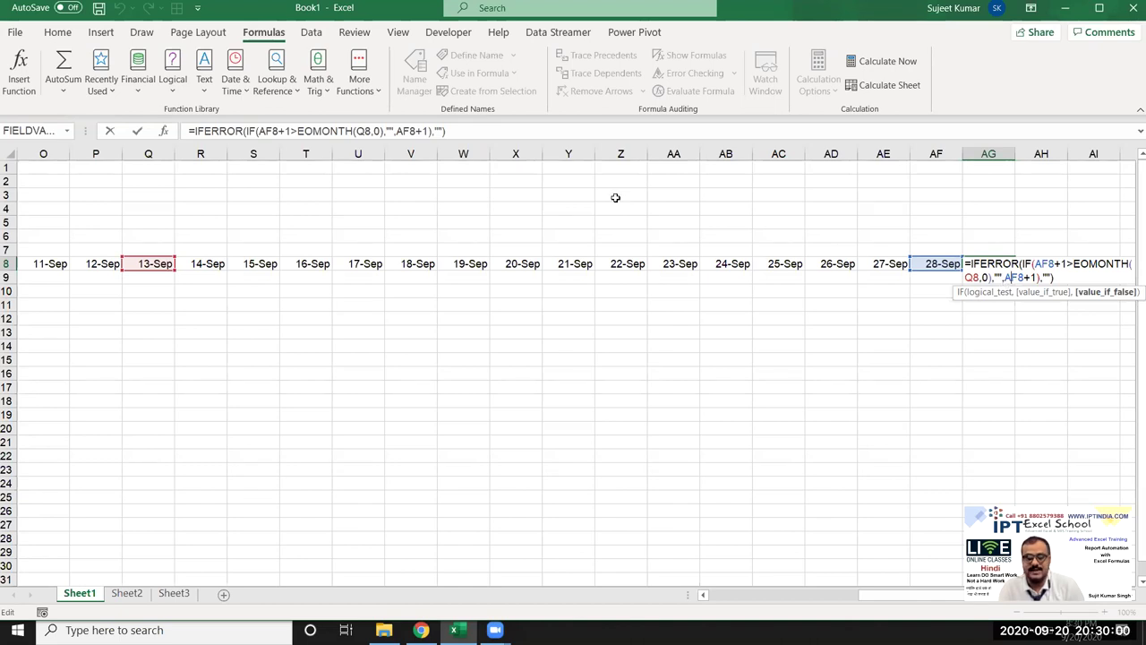
key(ctrl+Return)
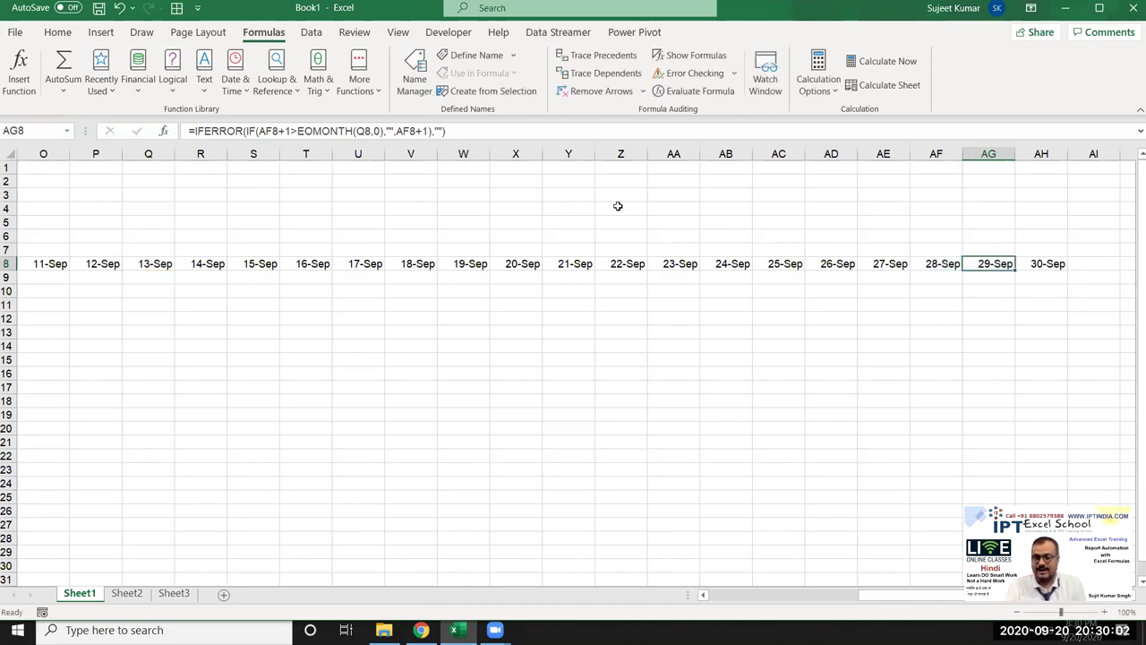
key(Delete)
Step: Rebuild AG8 as =IF(AF8+1>EOMONTH(Q8,0),"",AF8+1) to blank dates past month end
text(=IF()
key(Left)
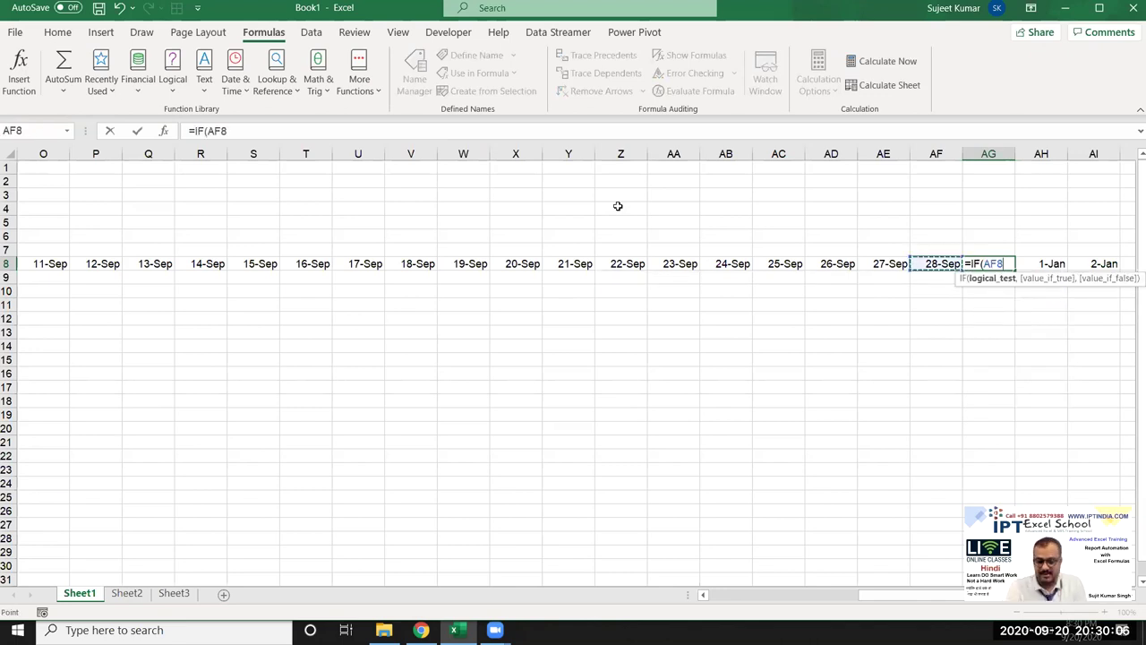
text(+1>)
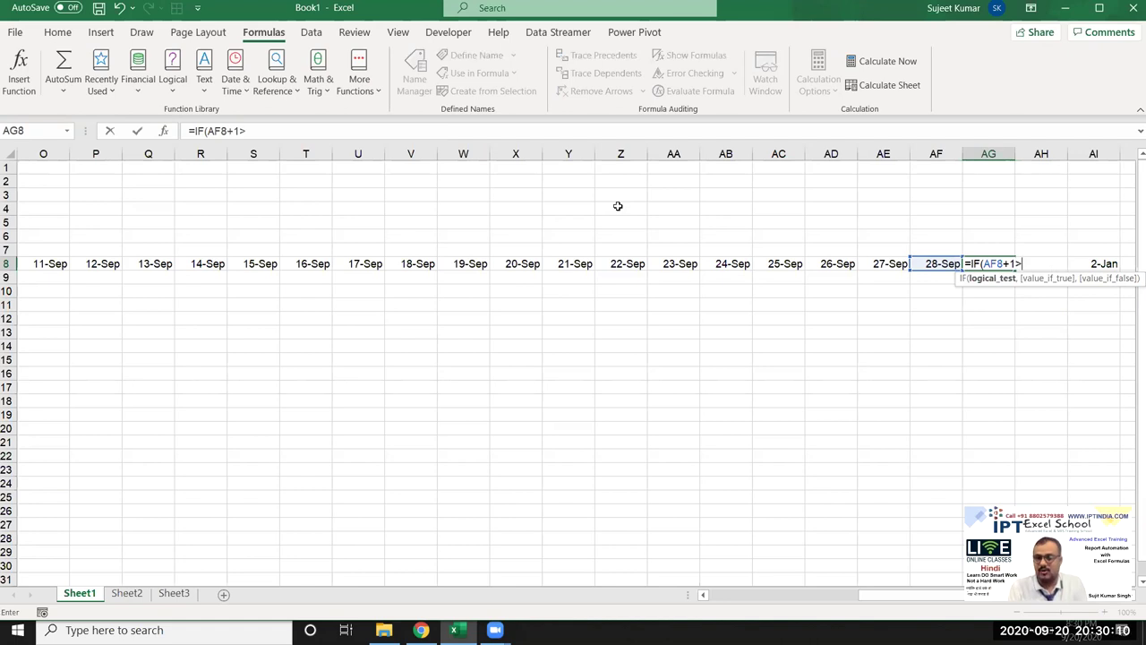
text(eo)
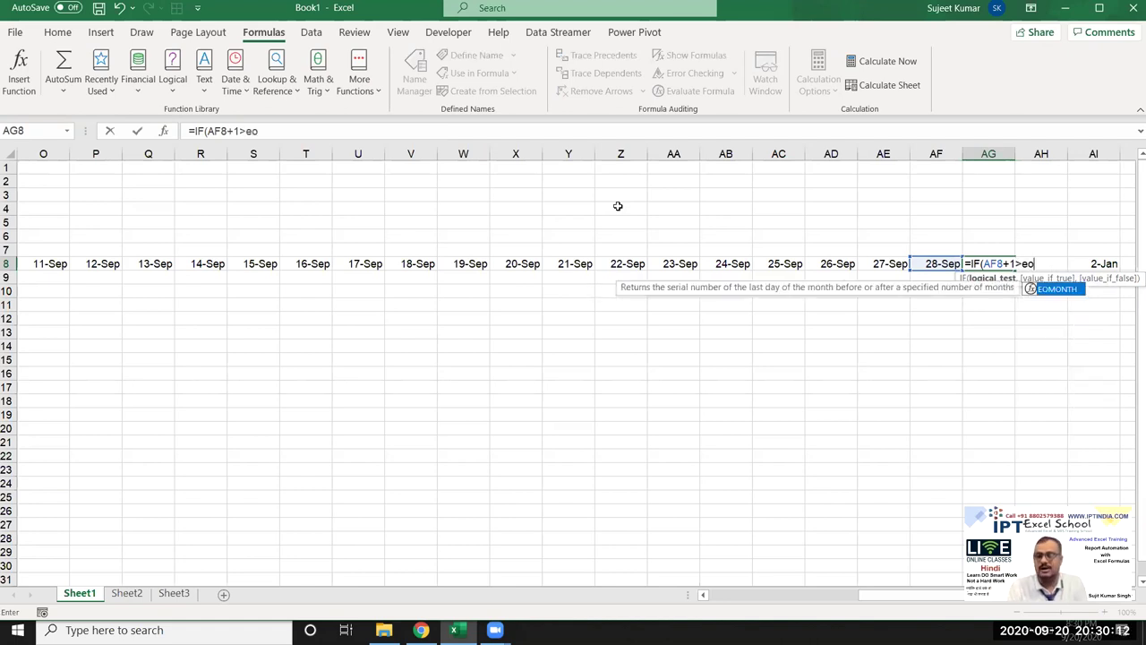
key(Tab)
click(141, 263)
text(,0)
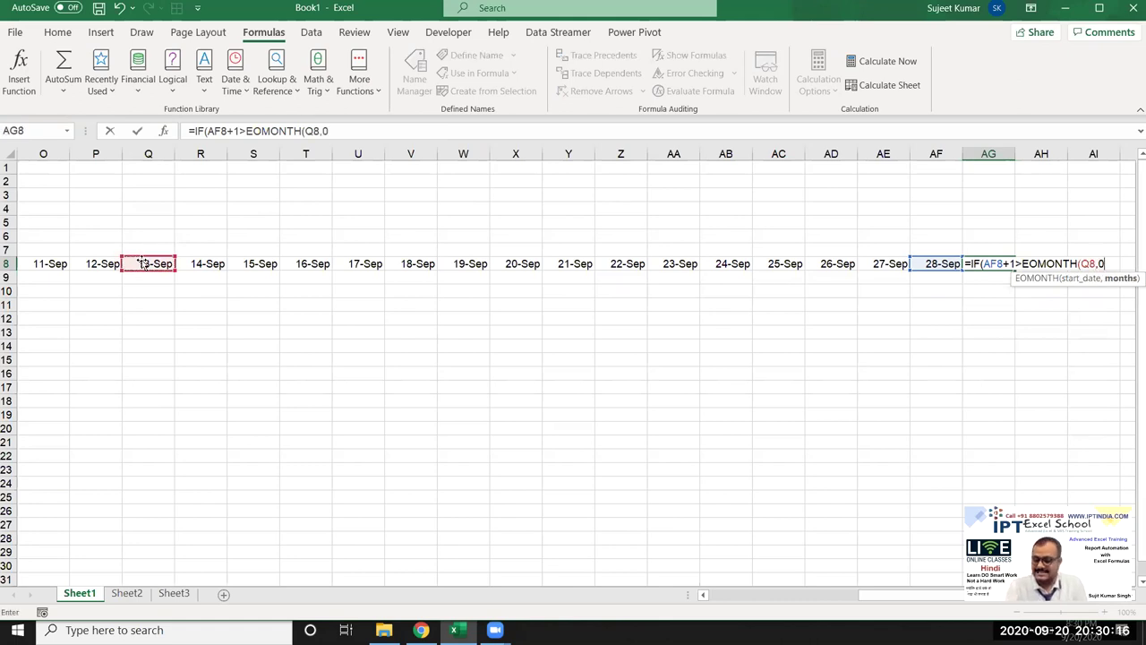
text())
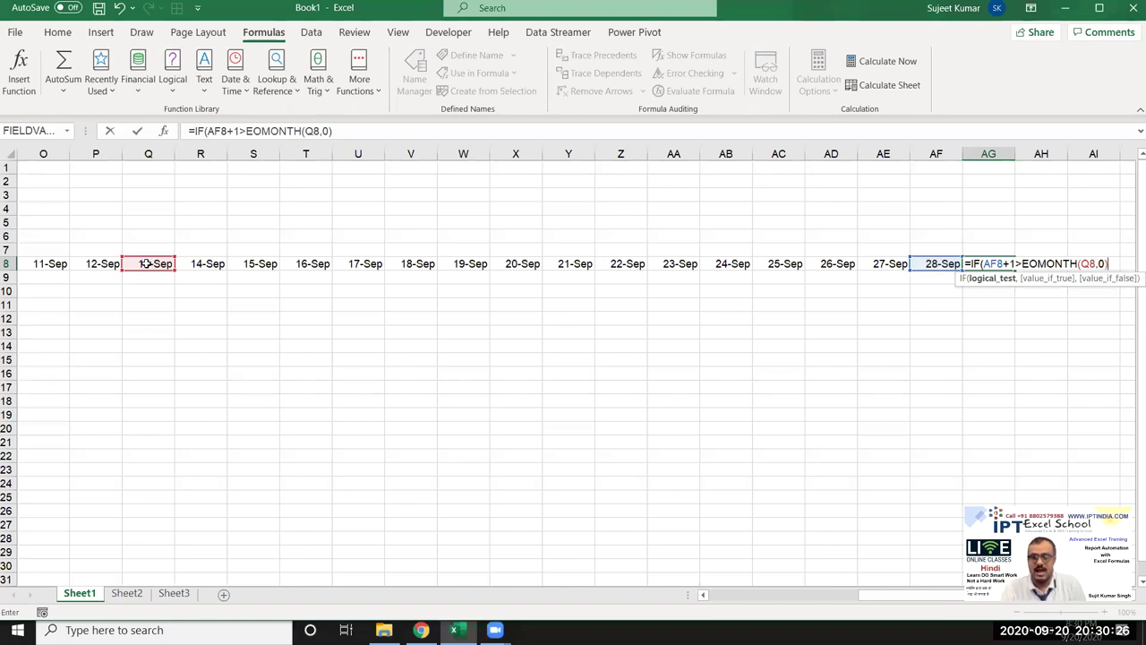
text(,)
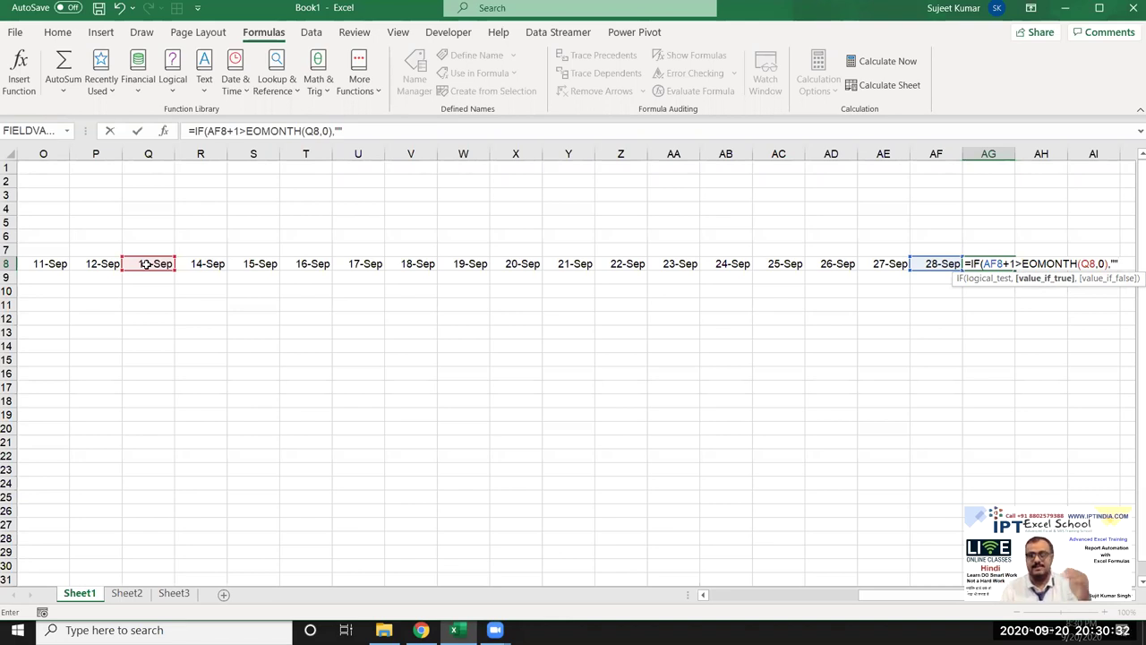
text(,)
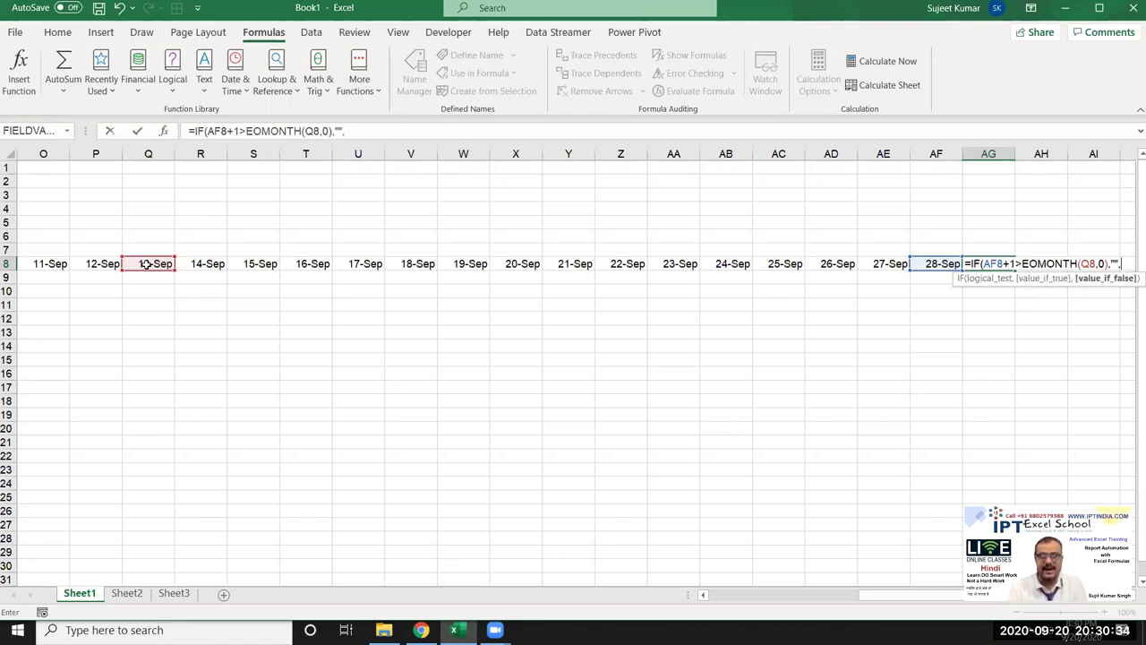
click(936, 263)
text(+1)
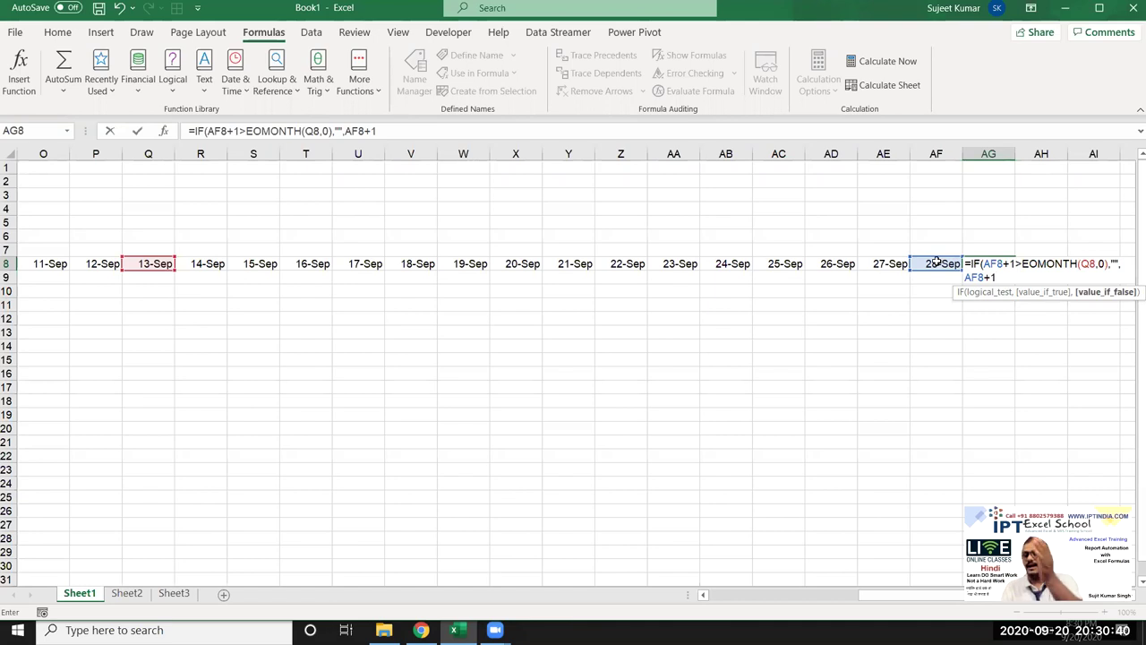
key(Return)
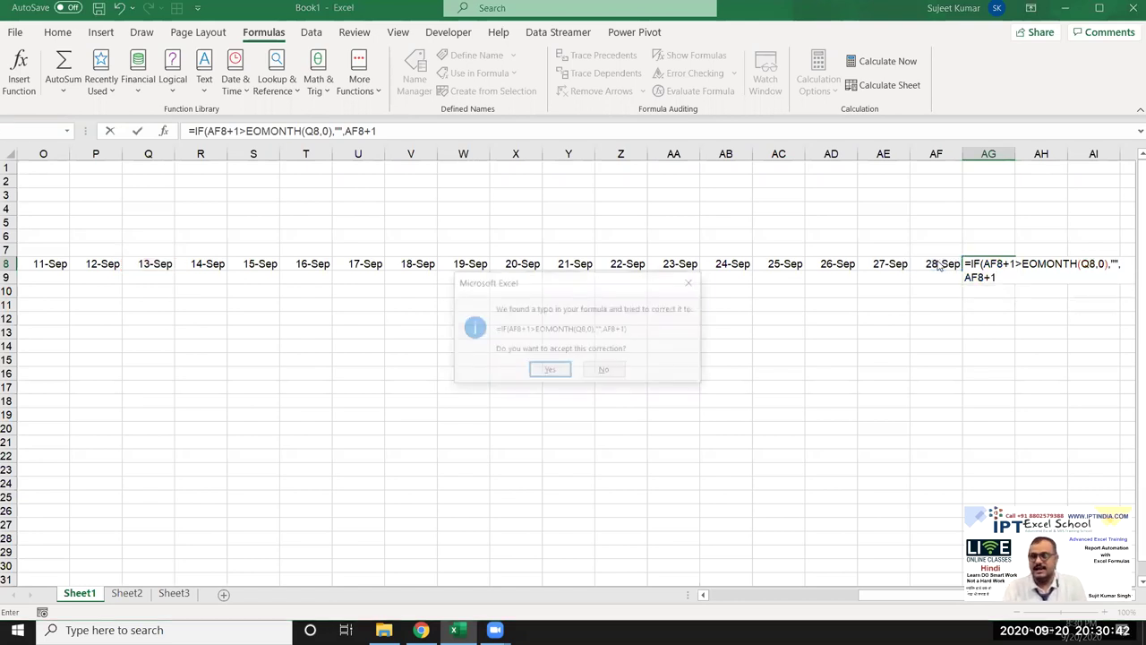
key(Return)
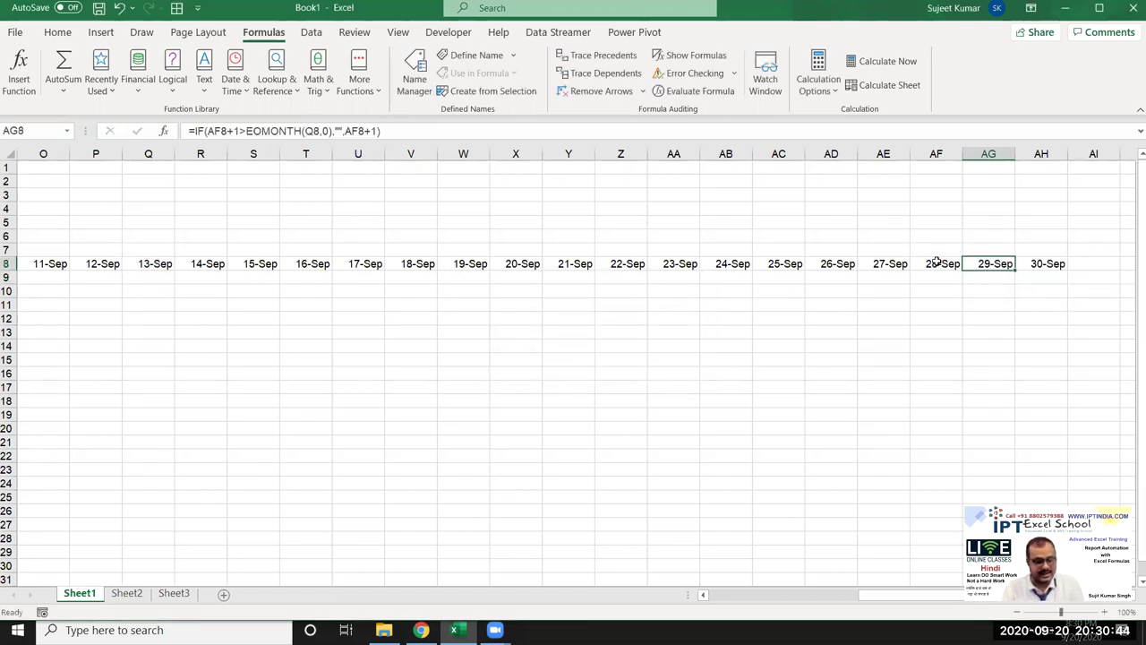
Step: Extend the selection from AG8 to AI8, then return to the first date cell E8
key(shift+Right)
key(shift+Right)
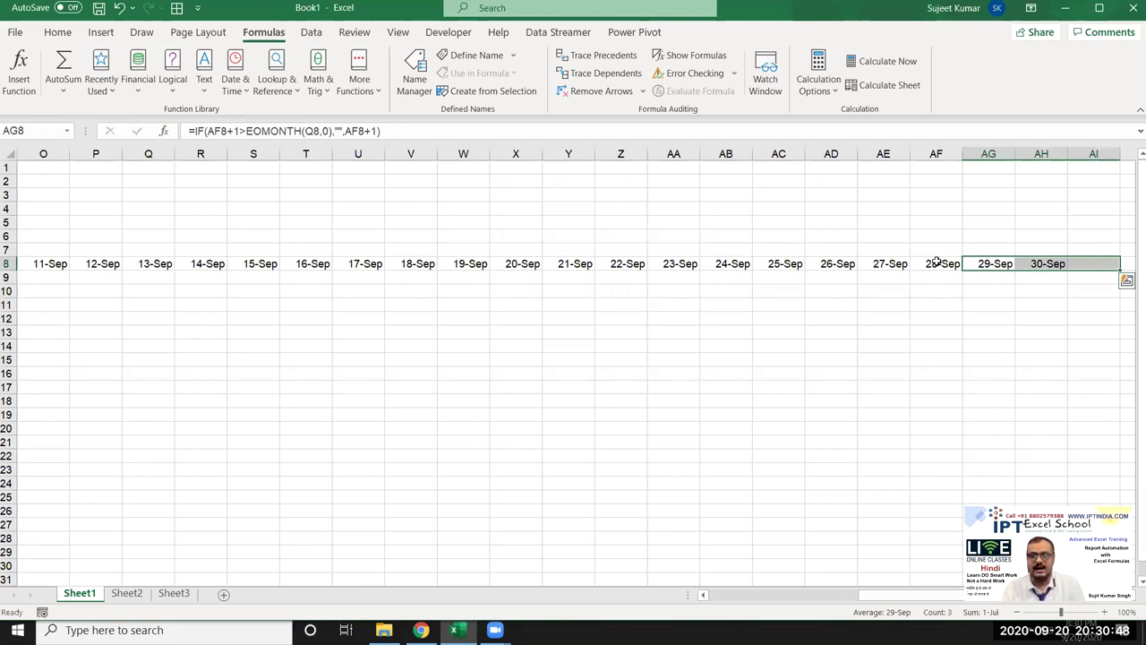
key(ctrl+q)
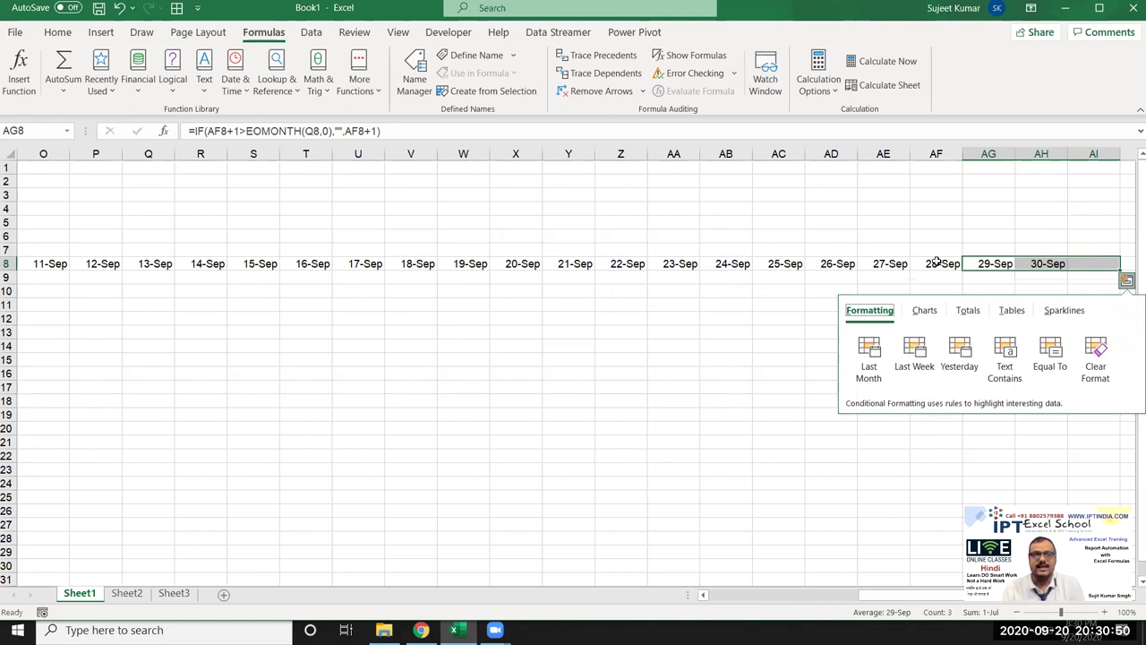
key(Escape)
key(Right)
key(Left)
key(Left)
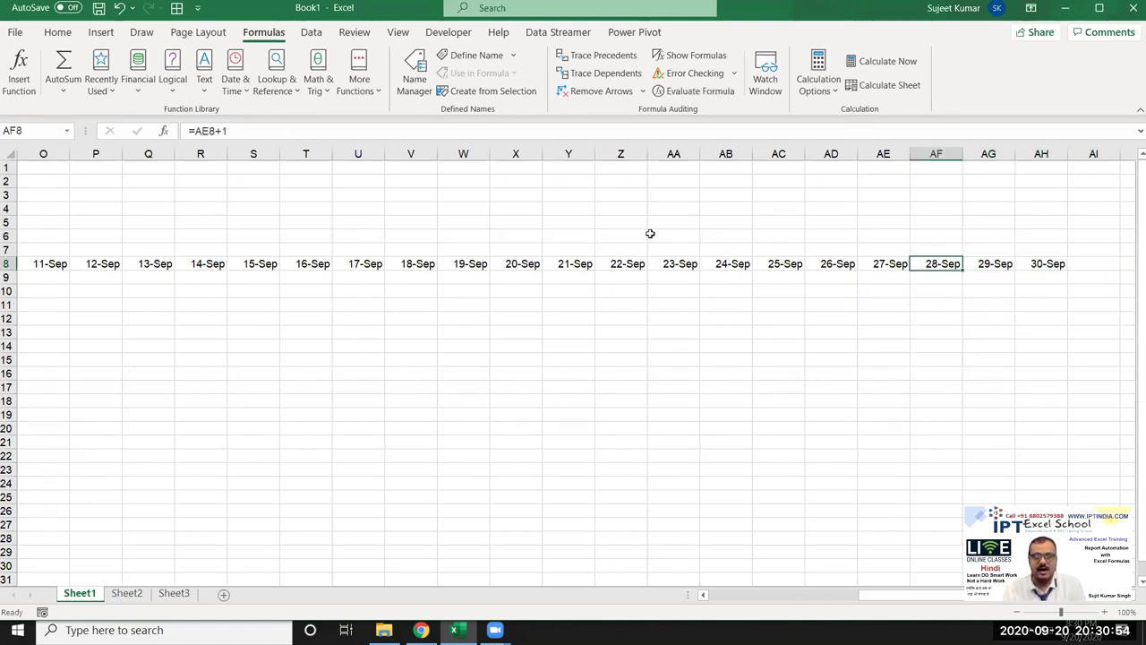
key(ctrl+Left)
key(Up)
key(Right)
key(Right)
key(Right)
key(Right)
key(Down)
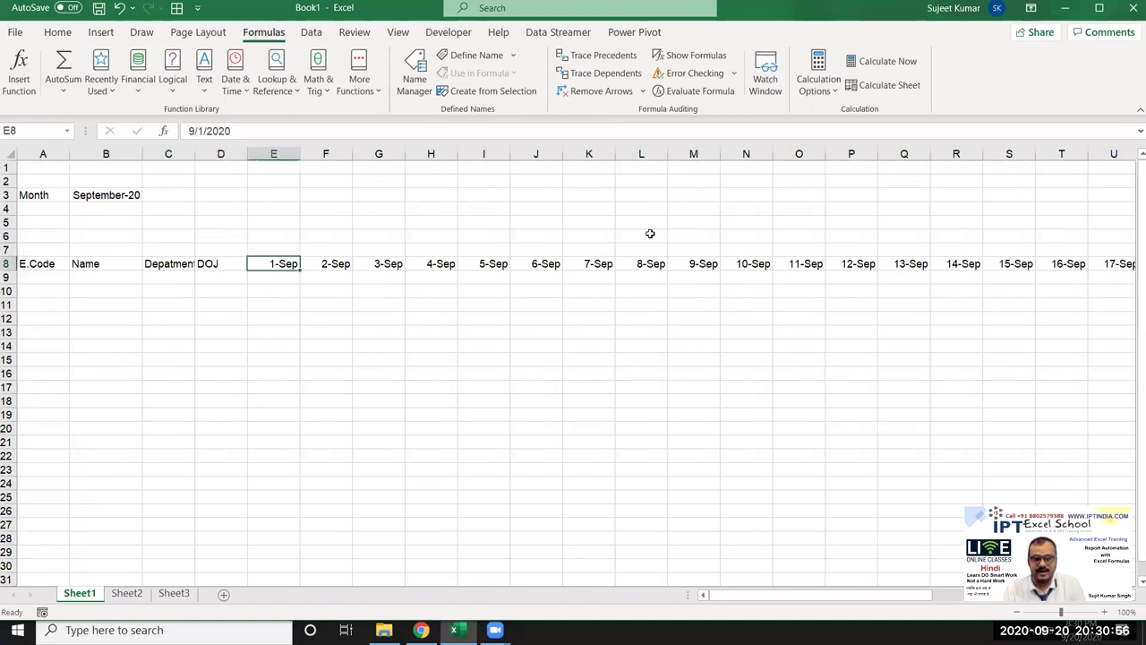
Step: Change the start date in E8 to 2/1 so the row shows February
text(2/1)
key(Return)
key(Up)
key(ctrl+Right)
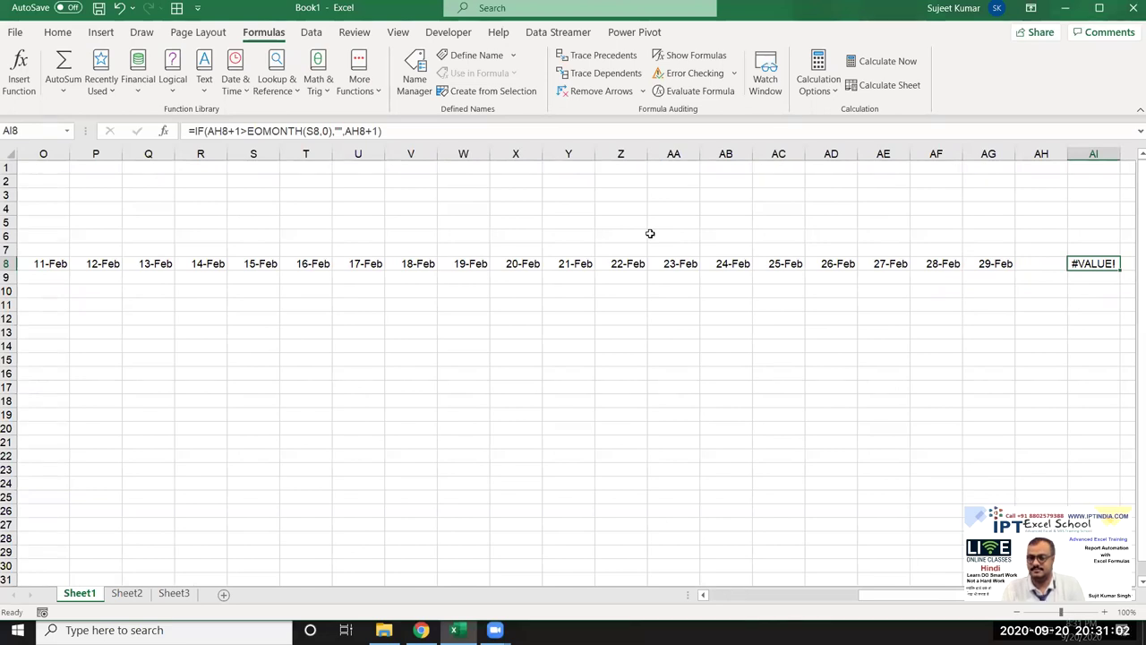
key(Left)
key(Left)
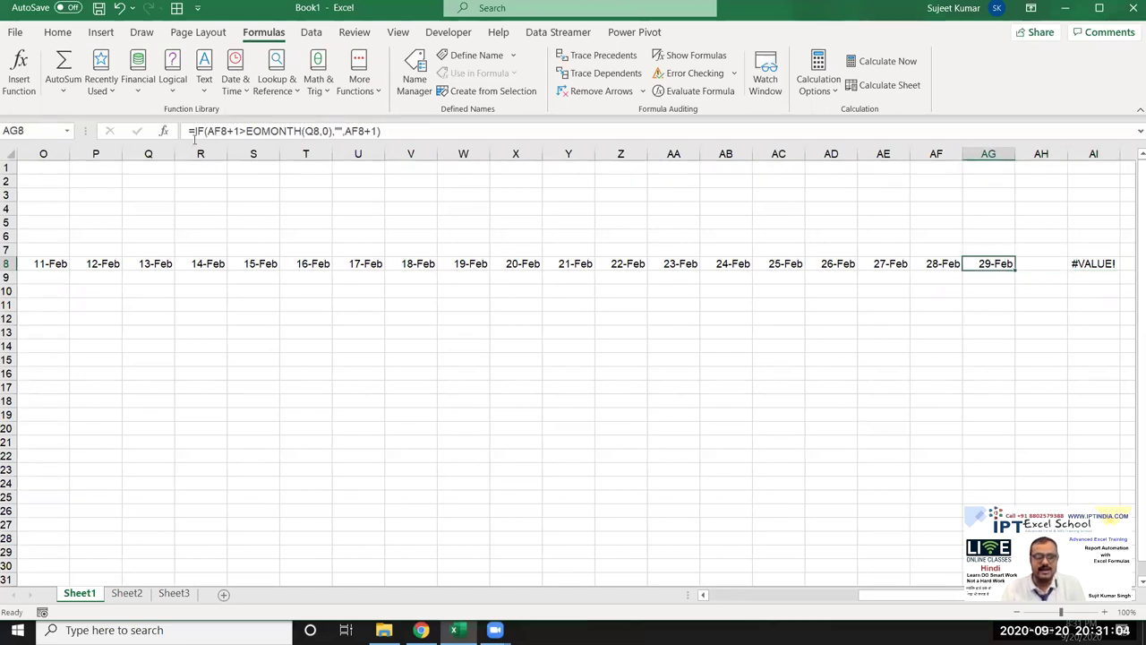
Step: Wrap AG8's formula in IFERROR(...,"") so errors show blank
click(194, 131)
text(if)
key(Down)
key(Tab)
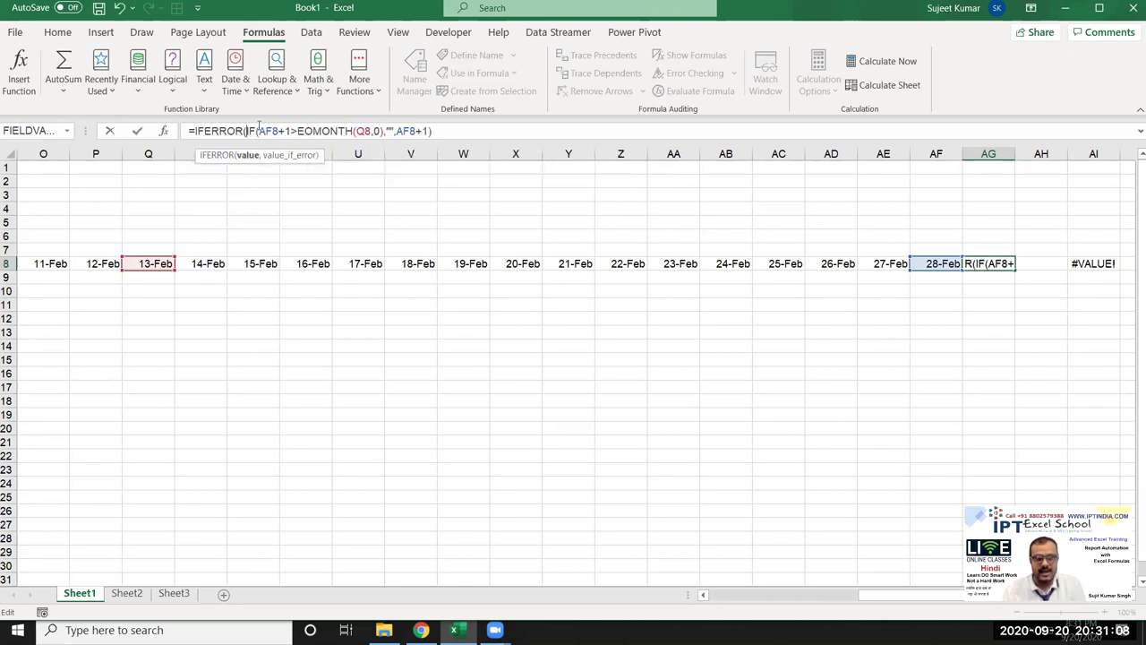
drag(247, 130, 434, 130)
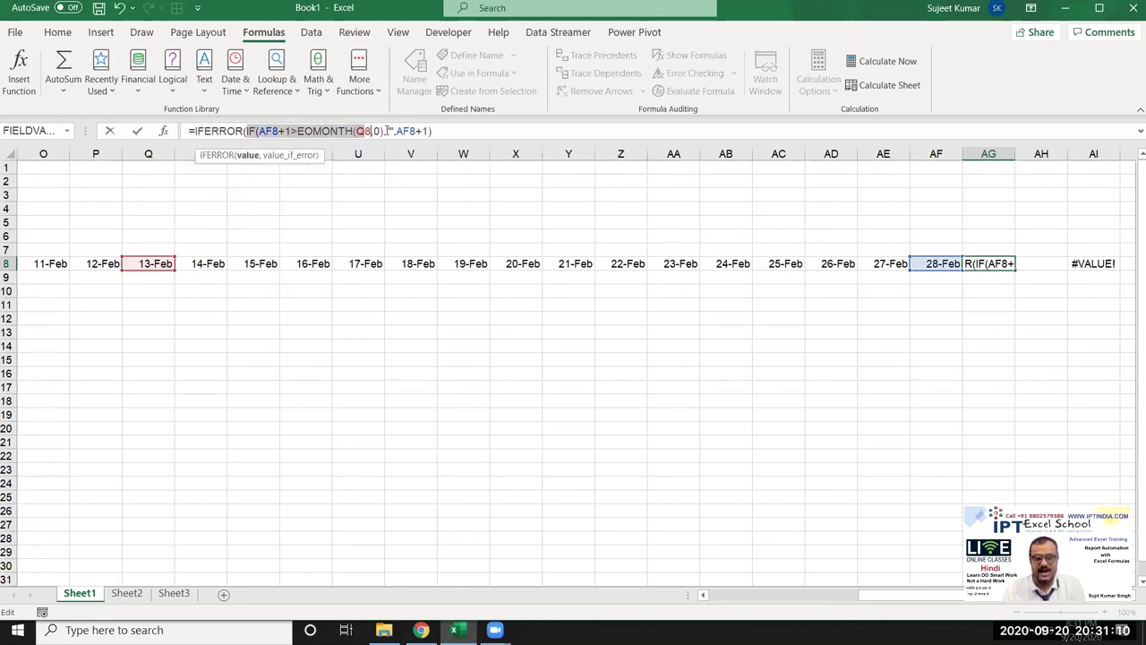
click(440, 130)
text(),""))
key(Return)
Step: Fill the IFERROR formula across AG8:AI8 with Ctrl+R to clear the #VALUE! errors
key(Up)
key(shift+Right)
key(shift+Right)
key(ctrl+r)
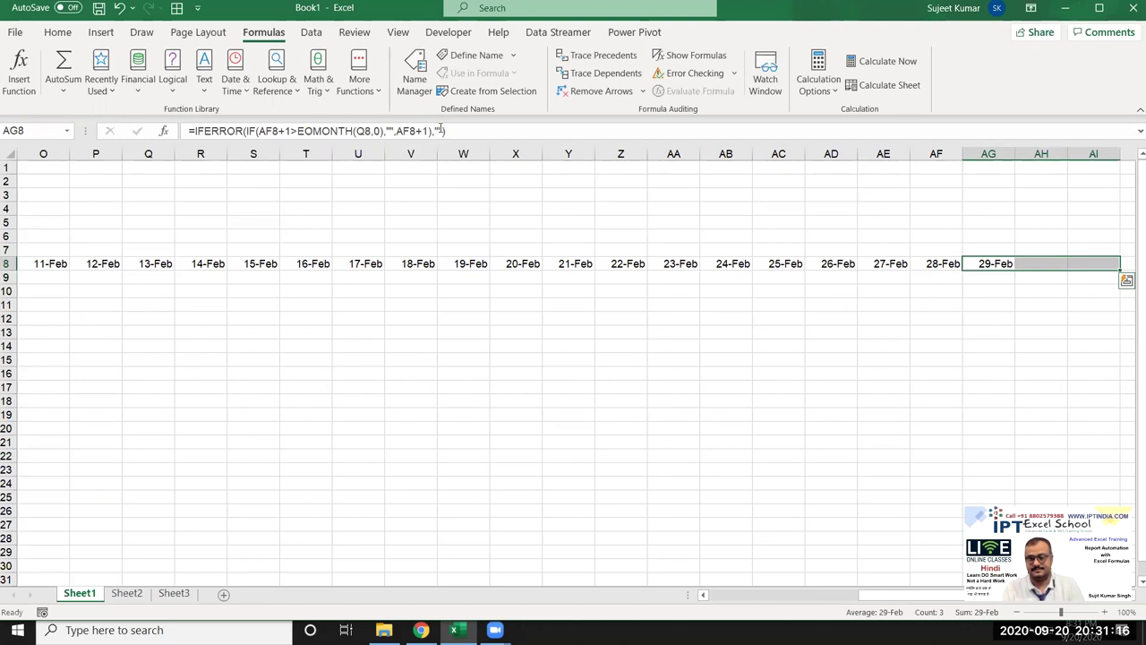
key(Left)
key(ctrl+Left)
key(Right)
key(Right)
key(Right)
key(Up)
key(Right)
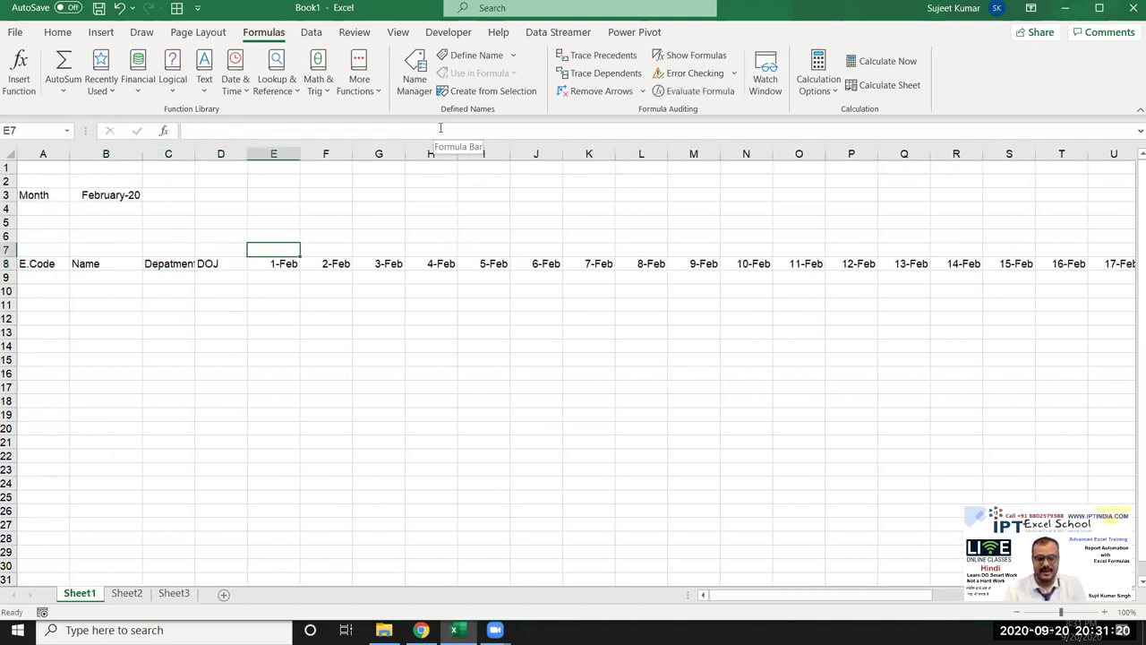
Step: Enter =TEXT(E8,"DDD") in E7 to show Sat above 1-Feb
text(=te)
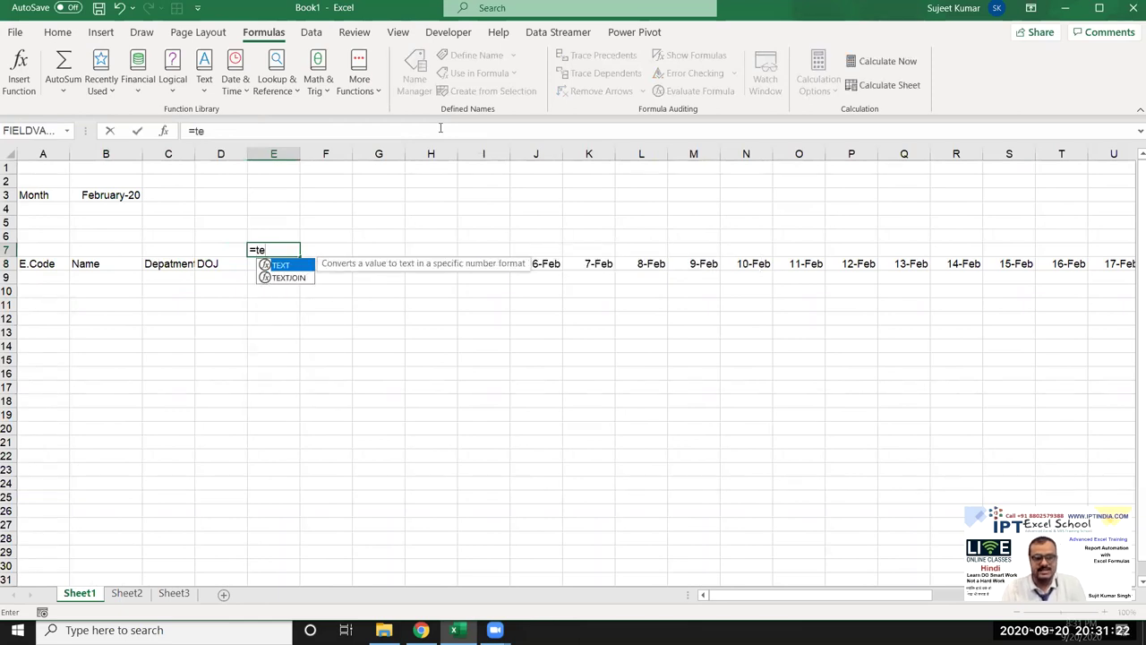
key(Tab)
key(Down)
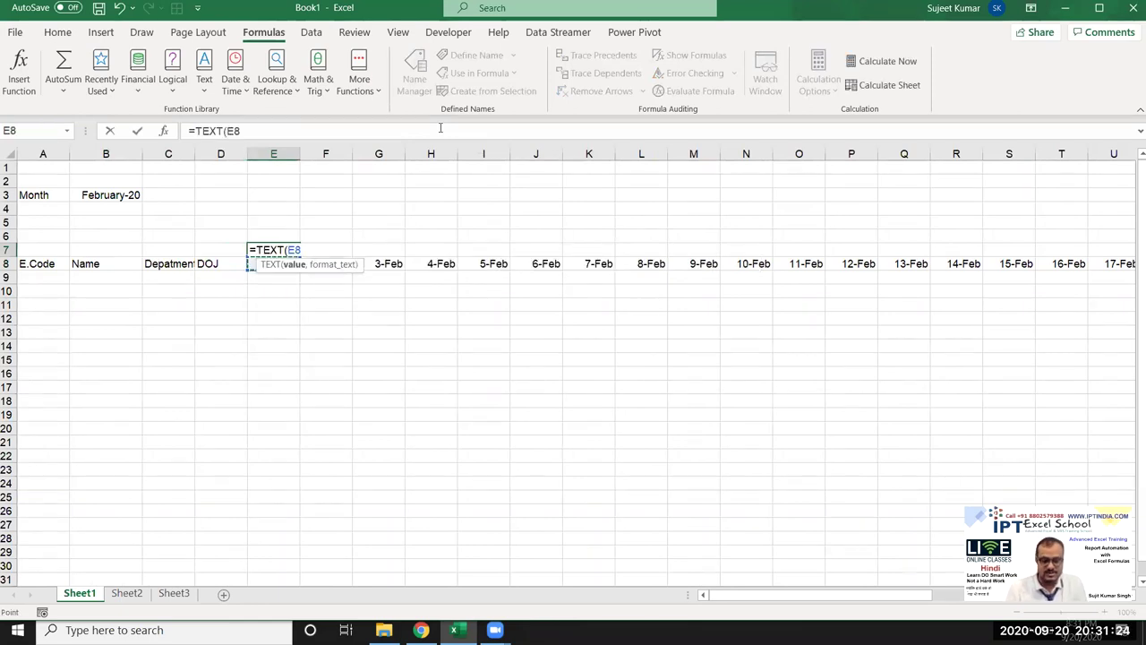
text(,"")
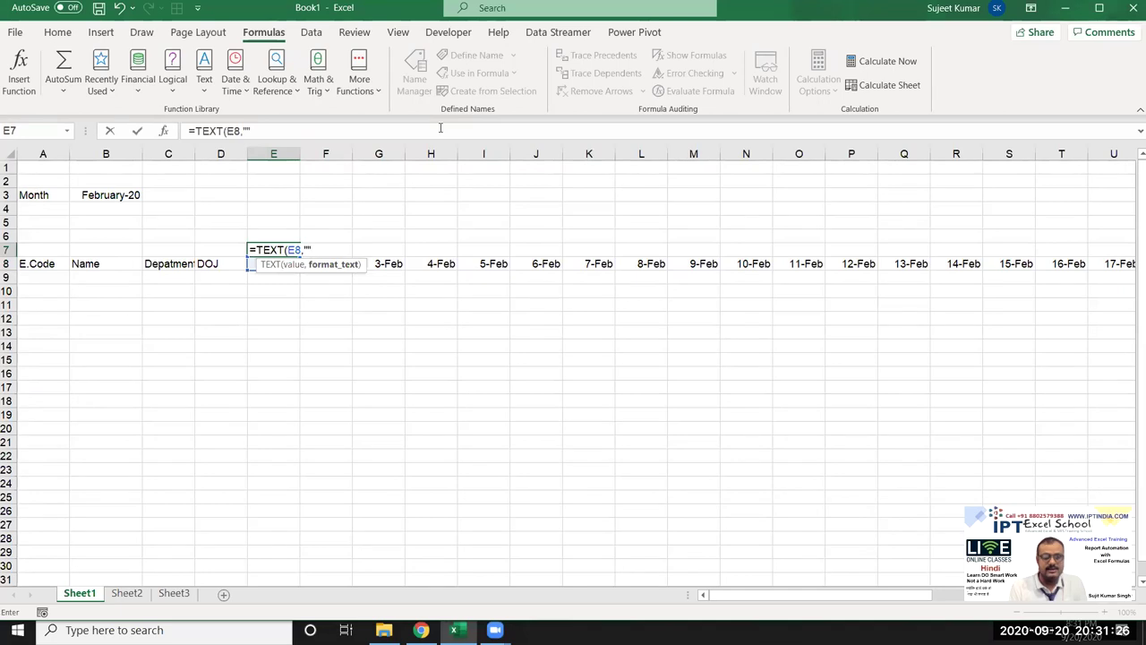
text(DDD)
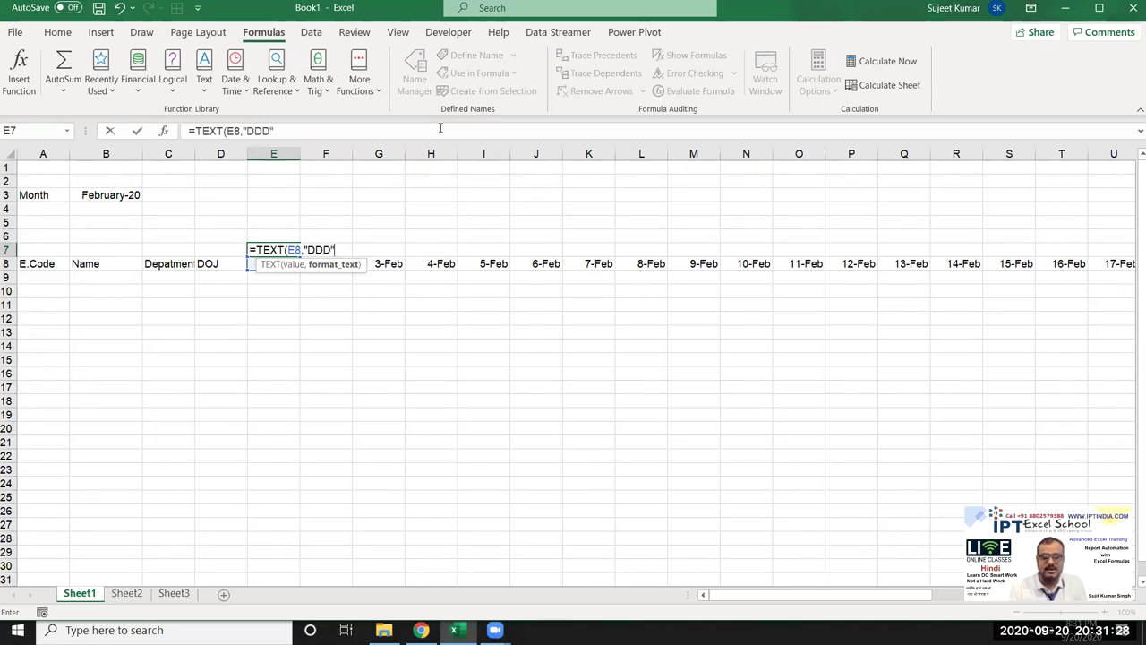
key(Return)
Step: Fill the weekday formula across E7:AI7 and check weekdays match dates through 29-Feb
key(ctrl+Right)
key(Up)
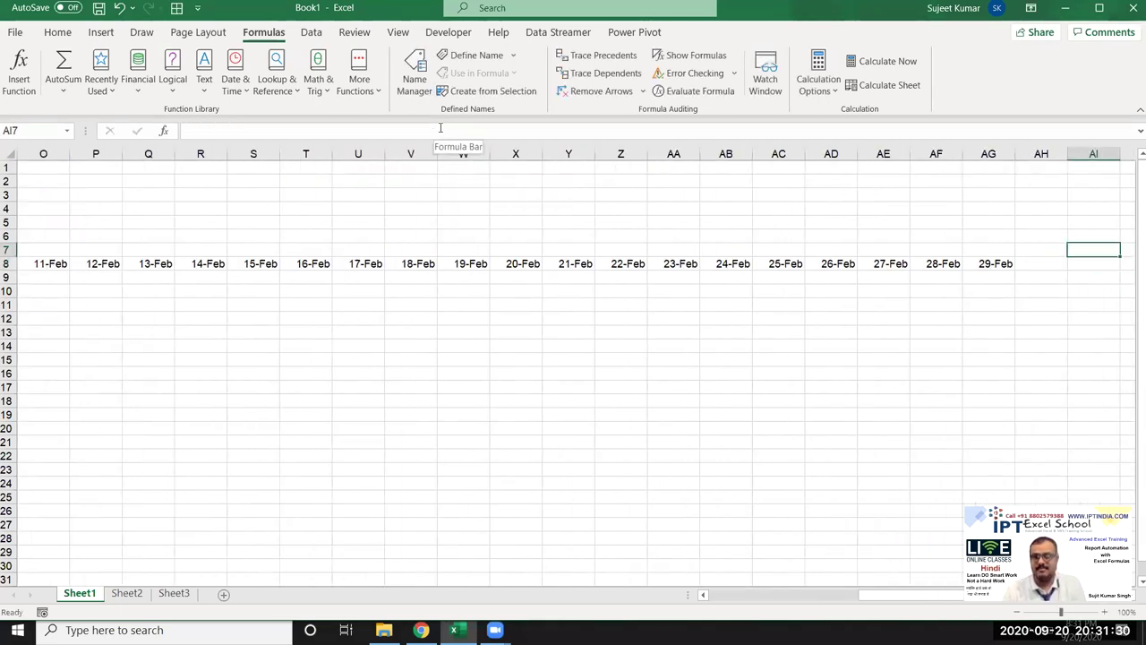
key(ctrl+shift+Left)
key(ctrl+r)
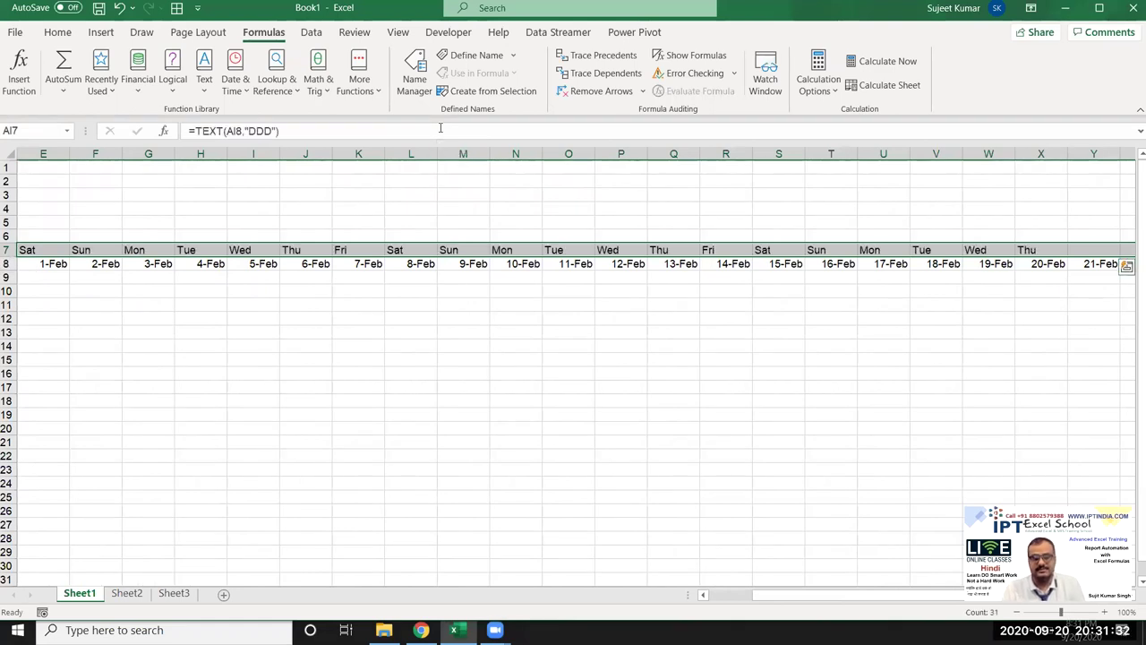
key(ctrl+Right)
key(ctrl+Left)
key(Left)
key(Left)
key(Left)
key(Left)
key(Right)
key(Right)
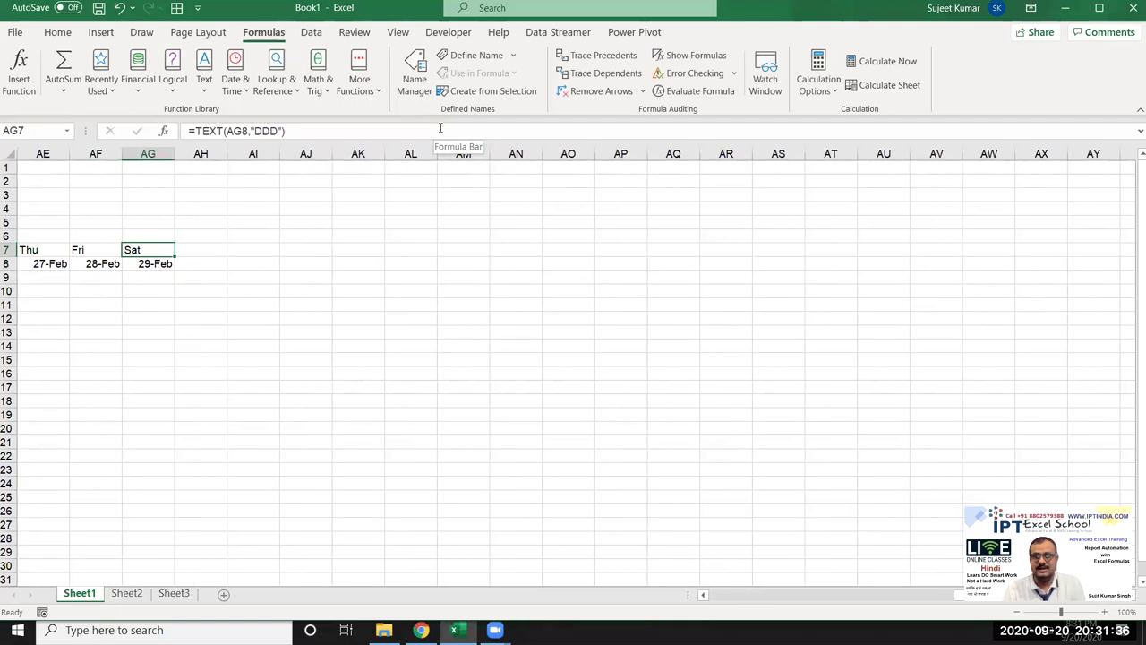
key(ctrl+Left)
key(Left)
key(Left)
key(Left)
key(Left)
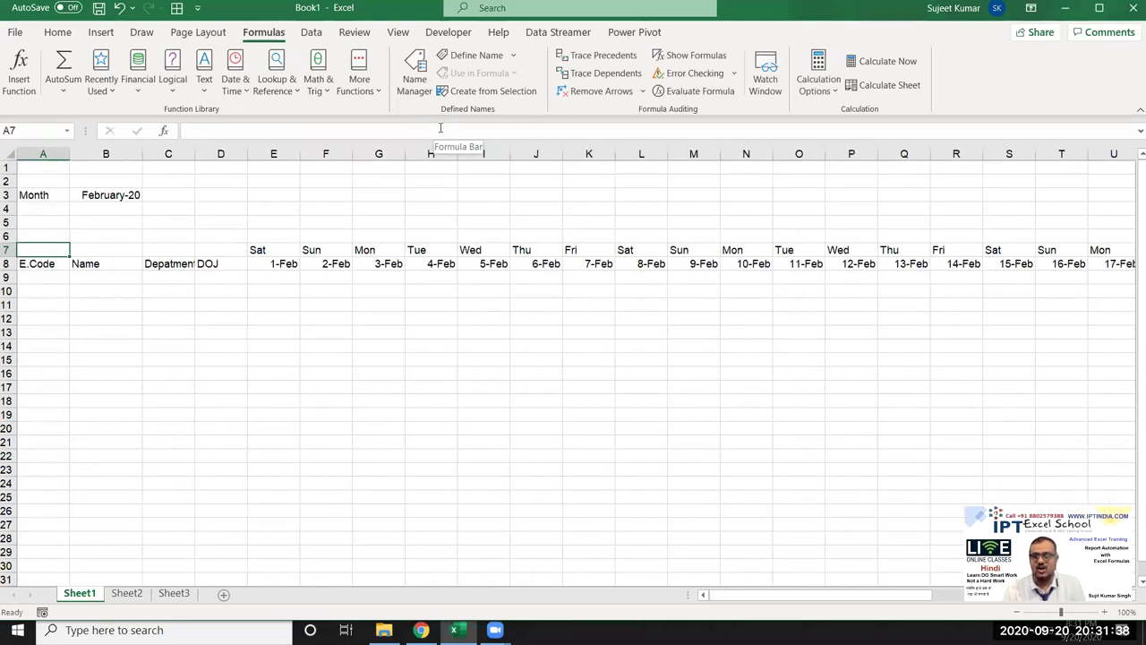
key(Right)
key(Right)
key(Right)
key(Right)
key(Right)
key(Down)
key(Left)
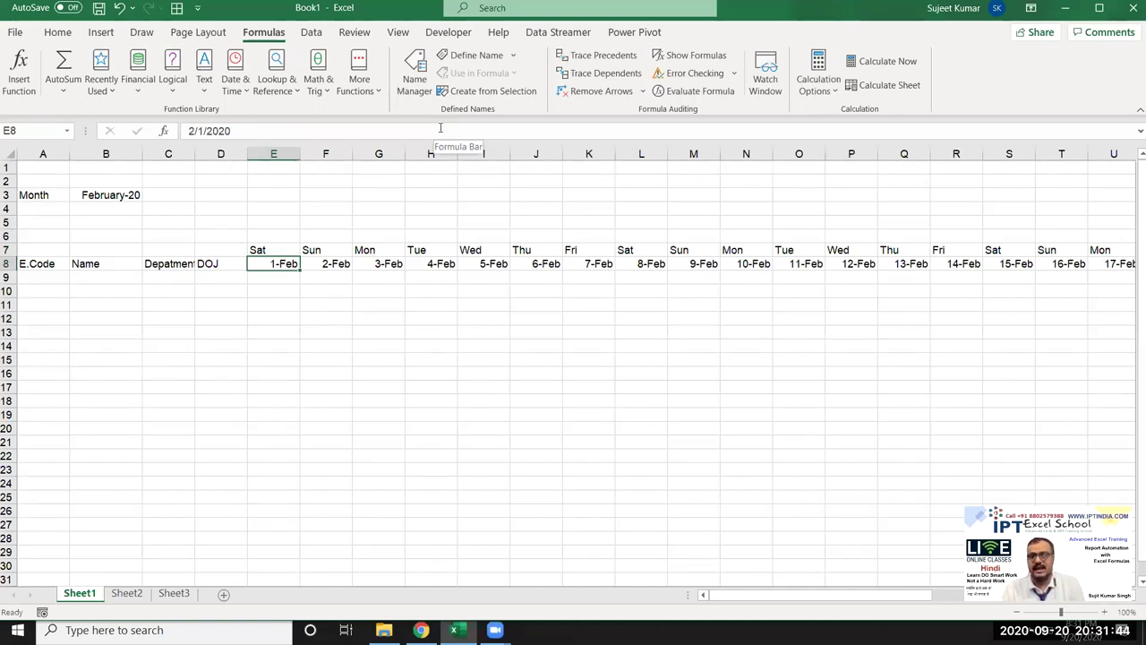
key(Right)
key(Right)
key(Right)
key(Left)
key(Left)
key(Left)
key(ctrl+Right)
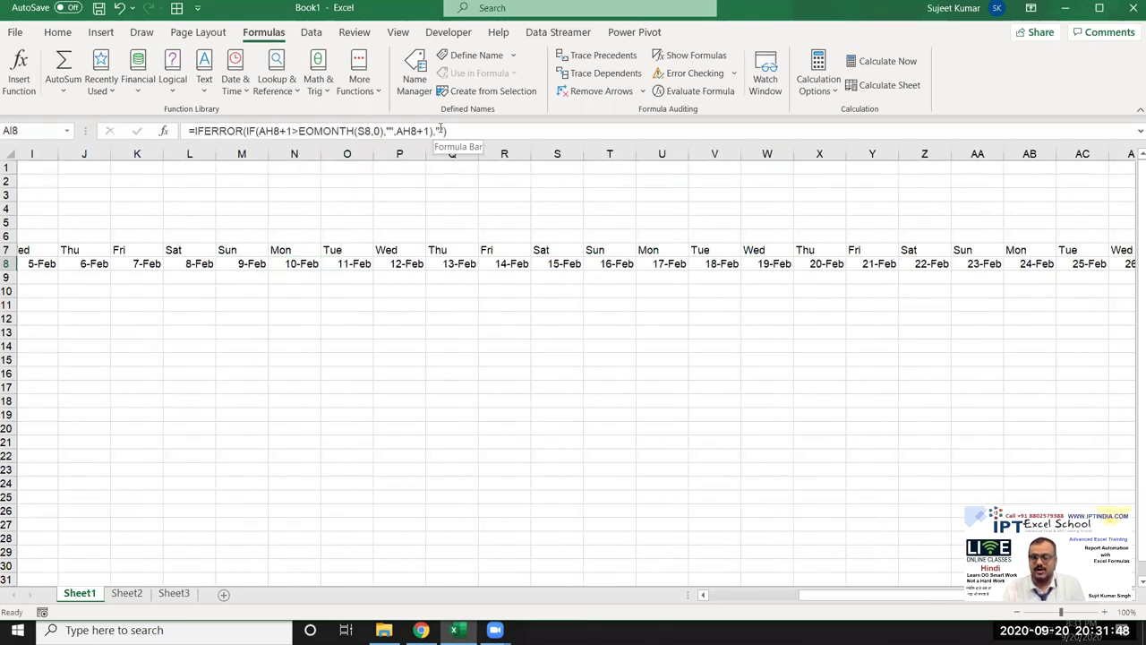
key(ctrl+Left)
key(Right)
key(Right)
key(Right)
key(Right)
key(Up)
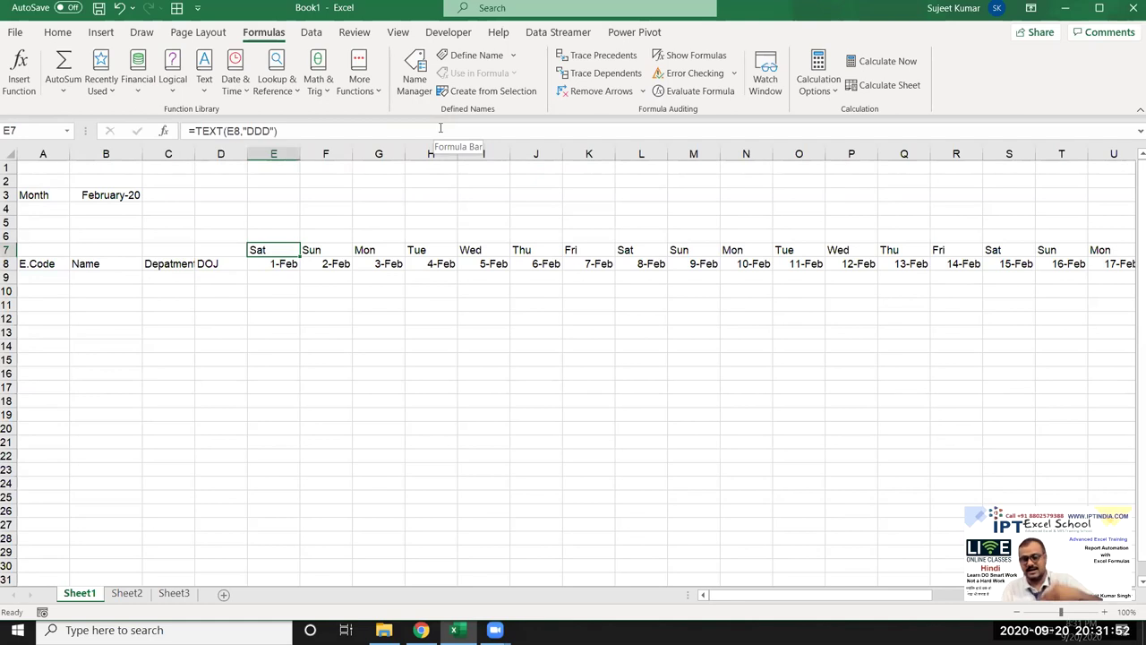
key(Right)
key(Right)
key(Right)
key(Right)
key(Right)
key(Right)
key(ctrl+Left)
key(ctrl+Left)
key(Down)
key(Down)
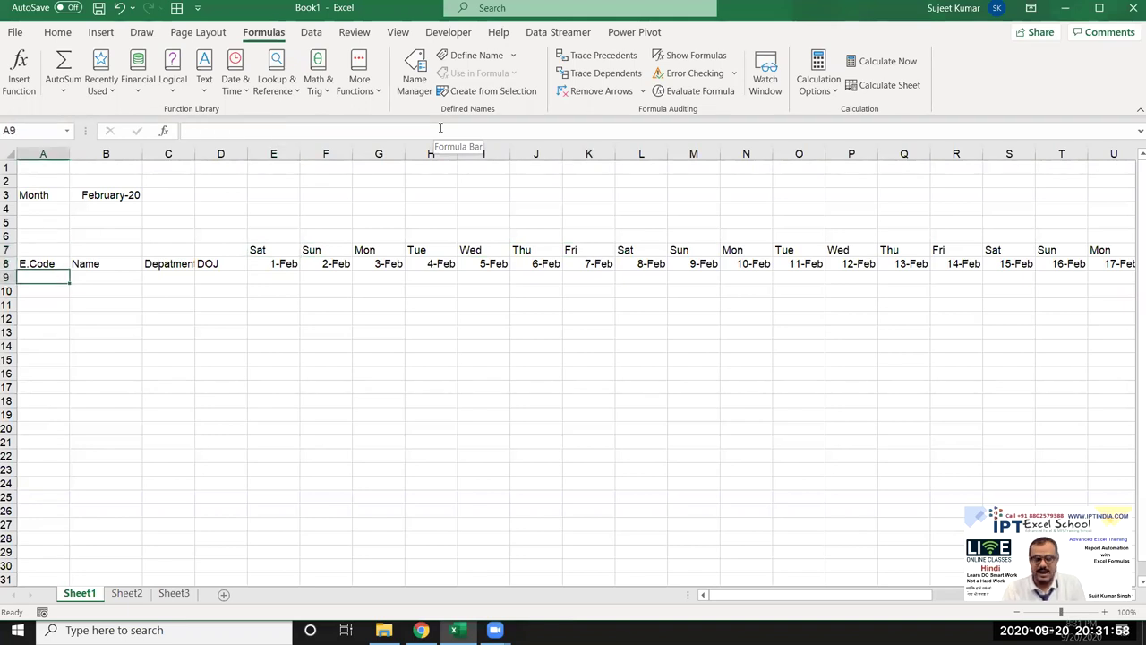
Step: Enter employee codes 1 and 2 and select them
text(1)
key(Return)
text(2)
key(Return)
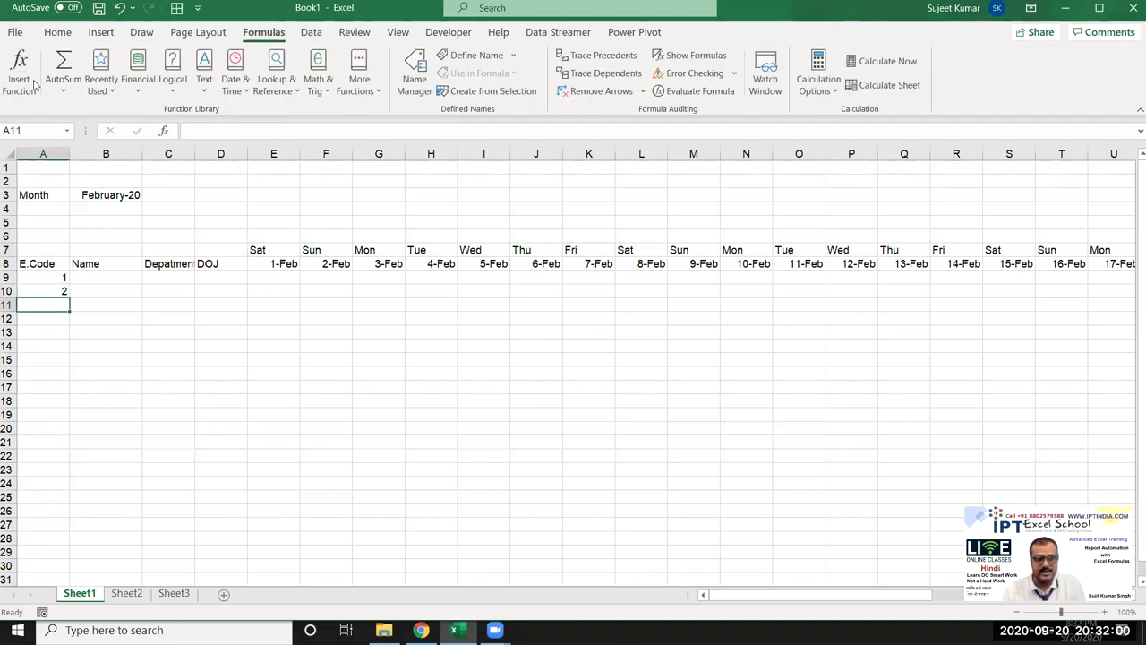
drag(45, 278, 67, 403)
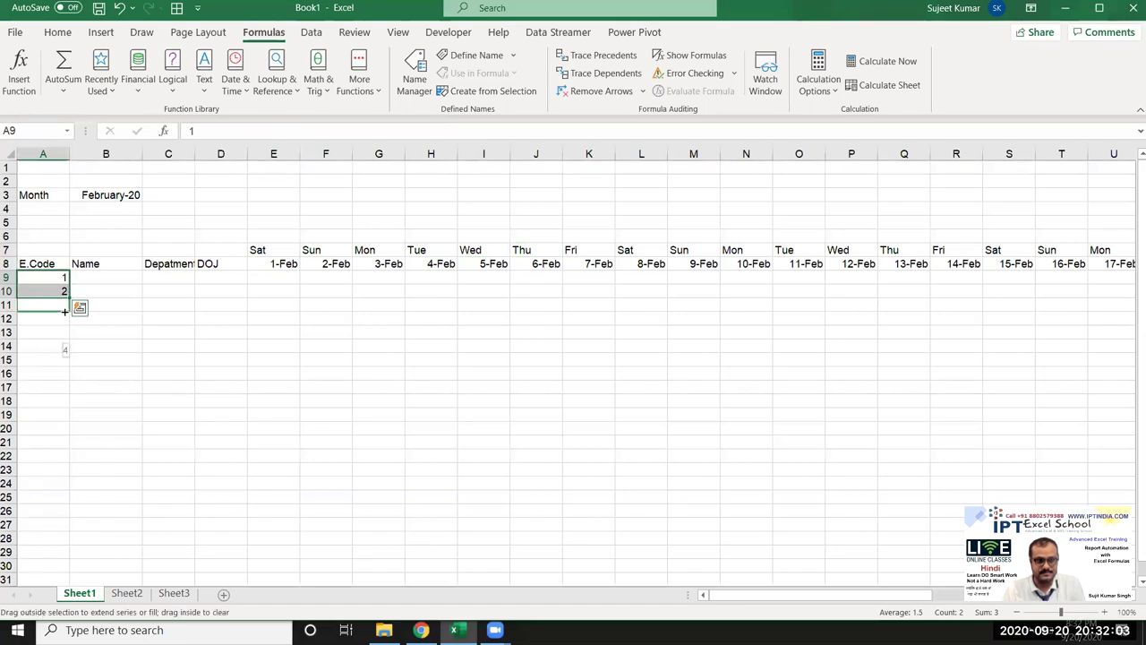
Step: Enter the first employee's name and fill it down to row 18
click(124, 278)
text(Puja)
key(Return)
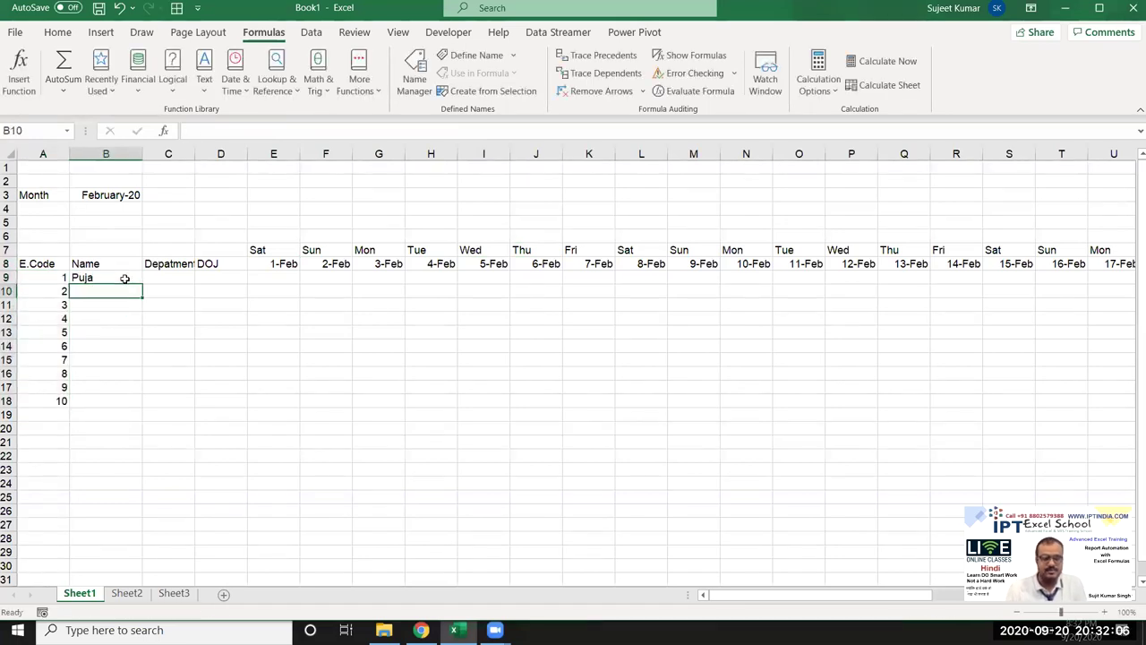
click(135, 282)
double_click(143, 284)
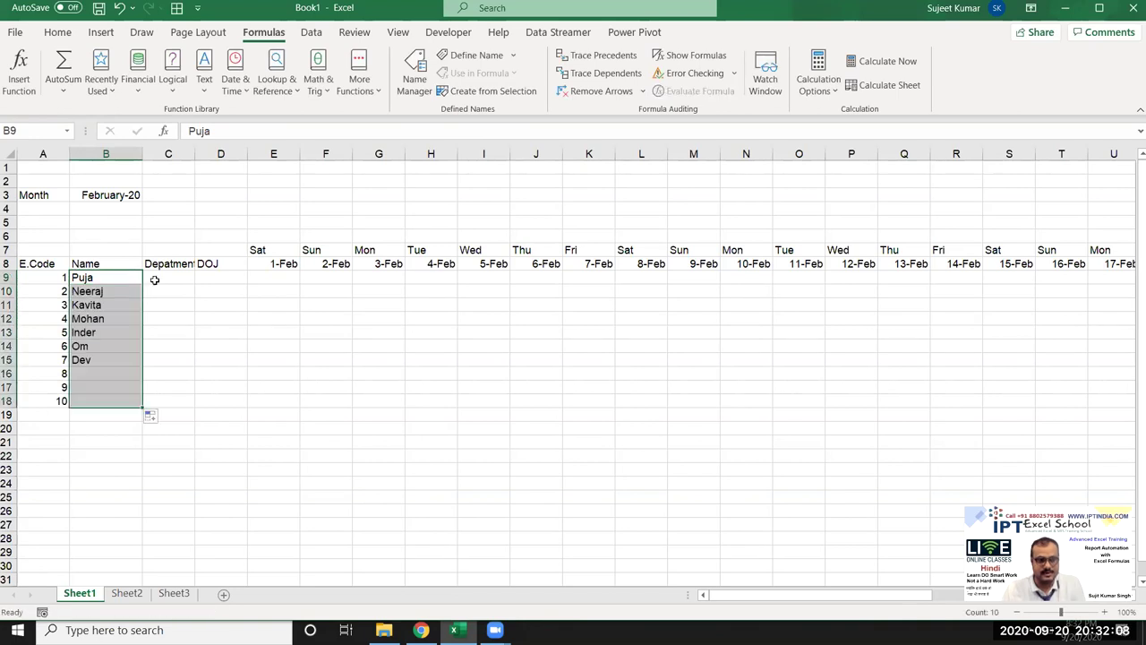
Step: Enter departments Sales, HR and ops, then select all three
click(185, 285)
text(Sales)
key(Return)
text(HR)
key(Return)
text(Pos)
key(BackSpace)
key(BackSpace)
key(BackSpace)
text(ops)
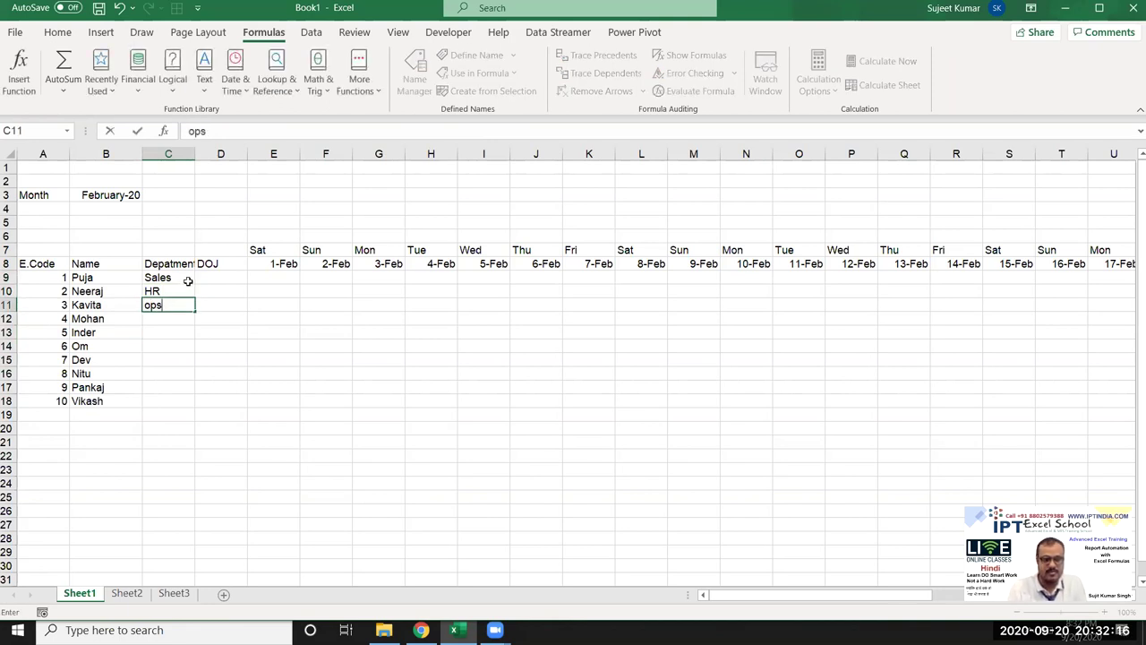
key(Return)
click(188, 280)
drag(195, 283, 181, 307)
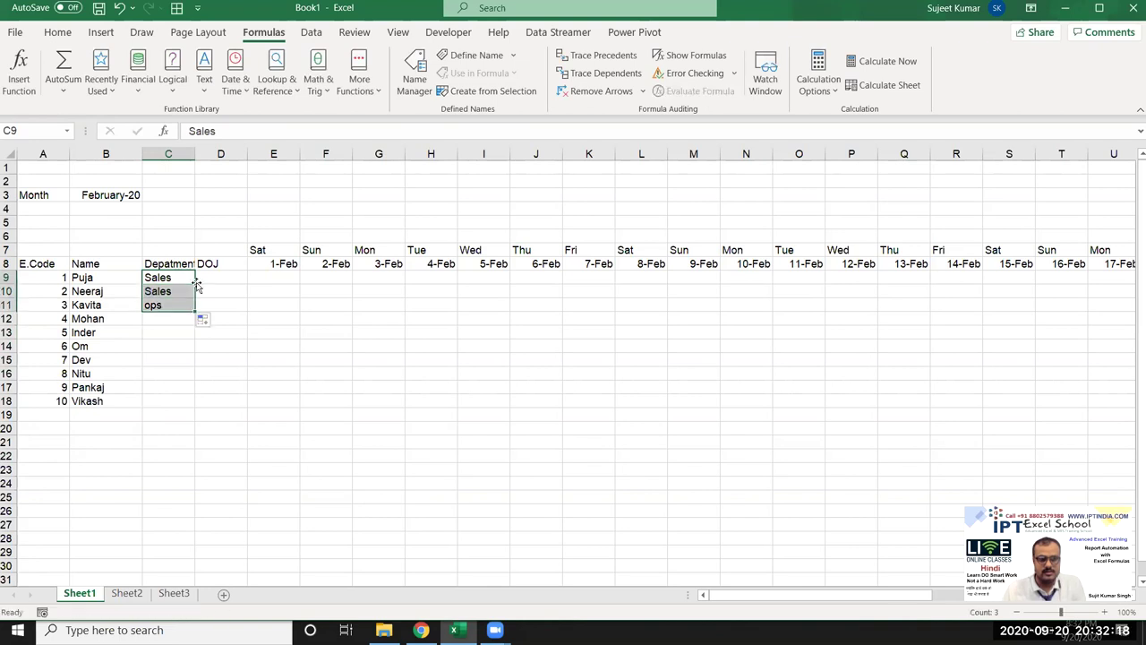
key(ctrl+z)
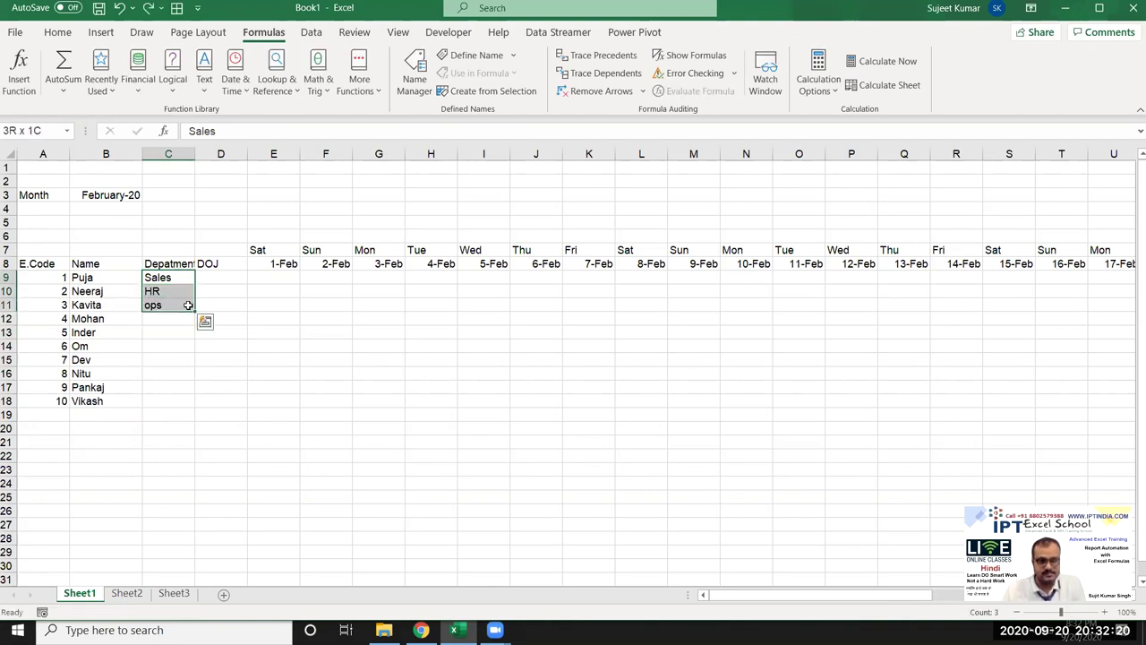
click(198, 316)
drag(179, 282, 193, 409)
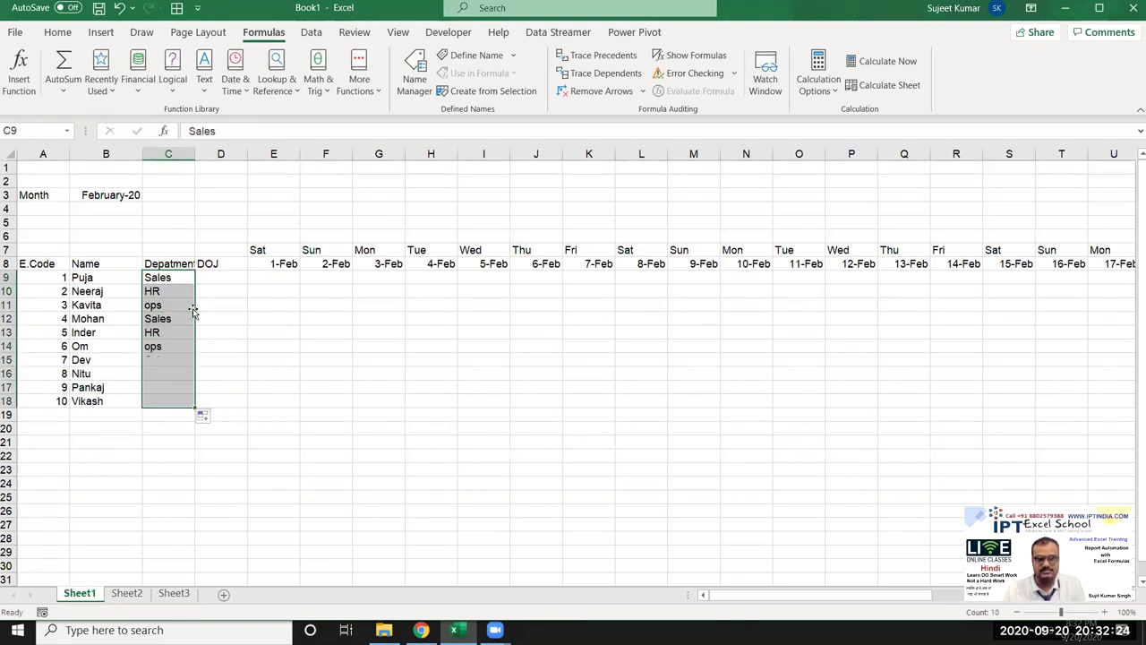
Step: Enter 1/1 as the first joining date and fill DOJ down to 10-Jan
click(217, 276)
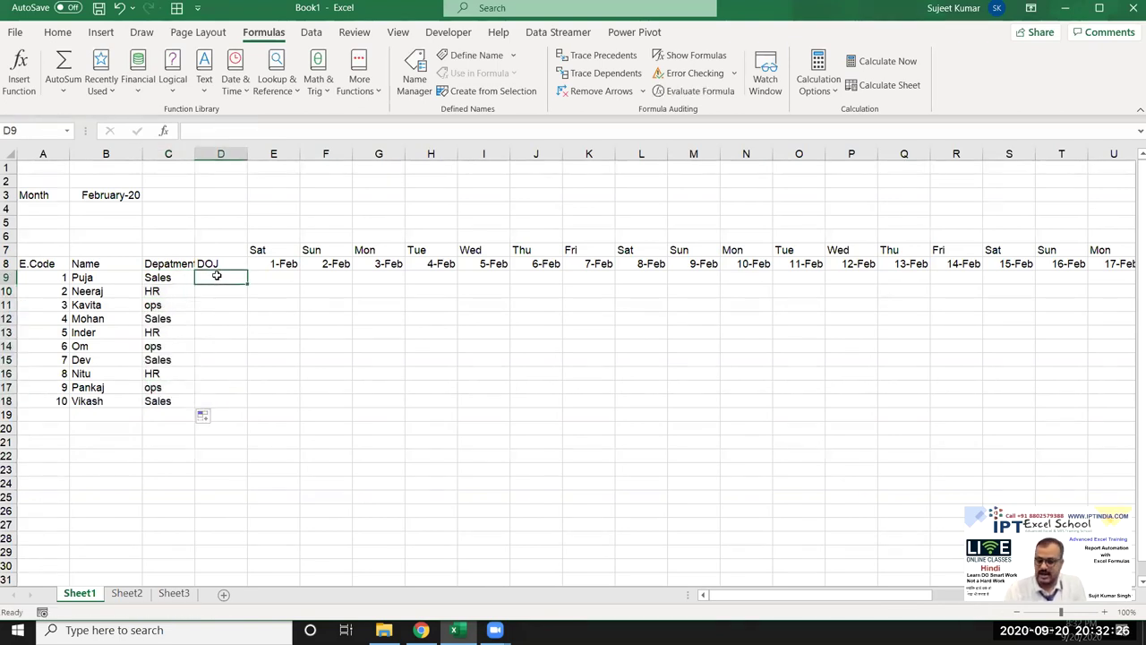
text(1/1)
key(Return)
click(218, 277)
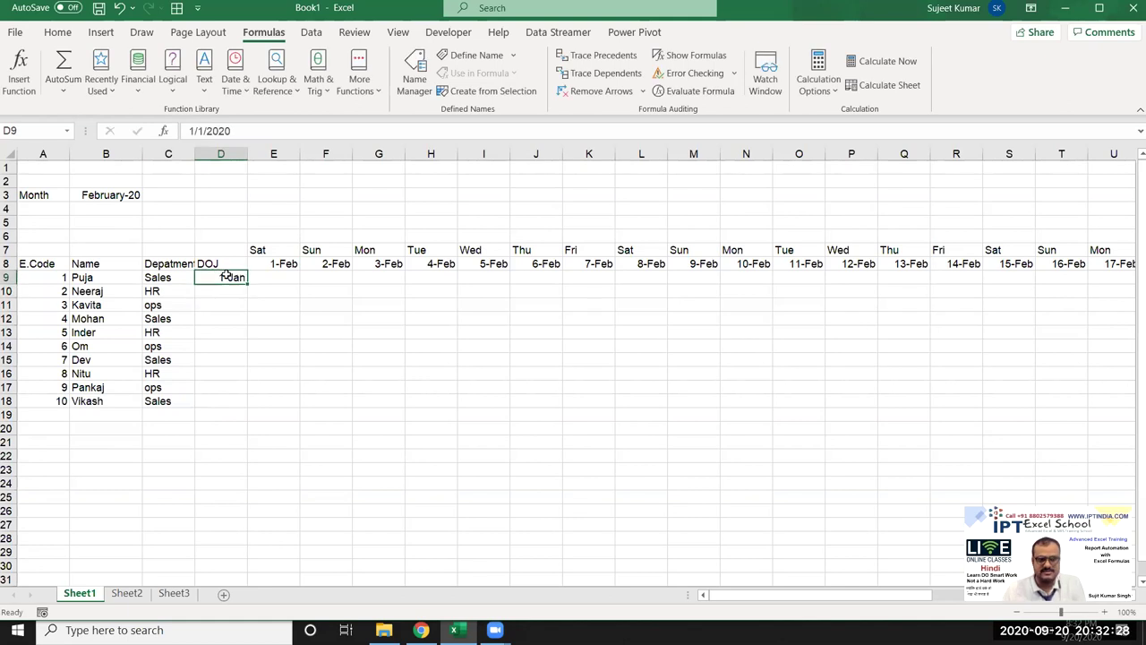
double_click(248, 280)
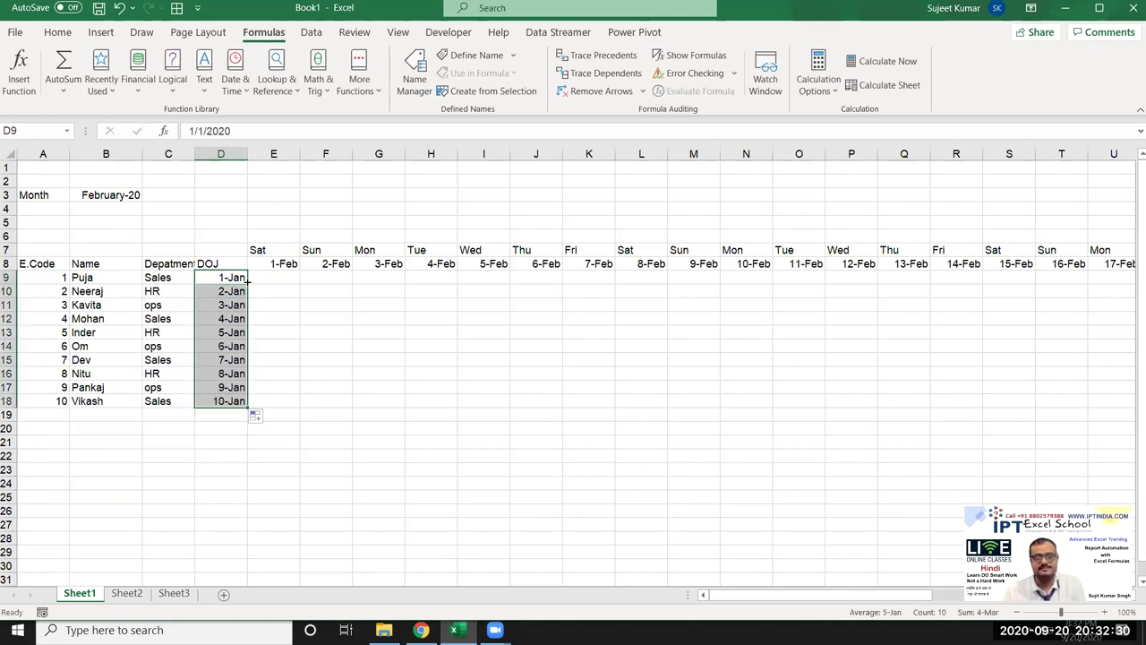
click(218, 296)
key(Down)
key(Down)
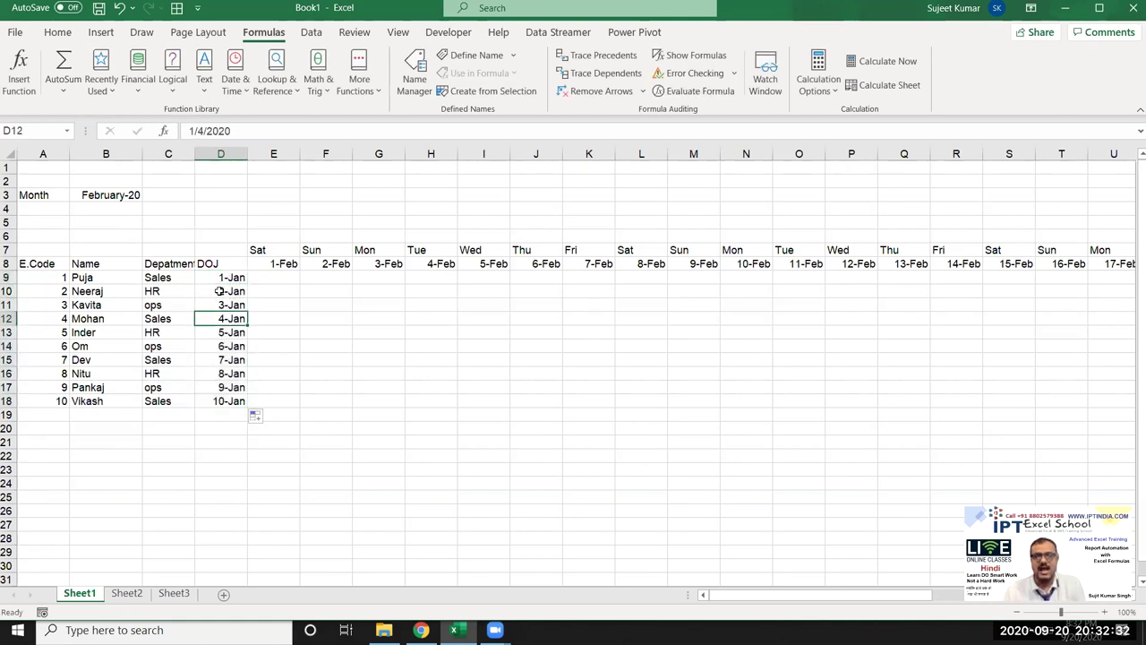
click(256, 281)
Step: Give the row 8 dates E8:AI8 a custom 'dd' number format
click(284, 264)
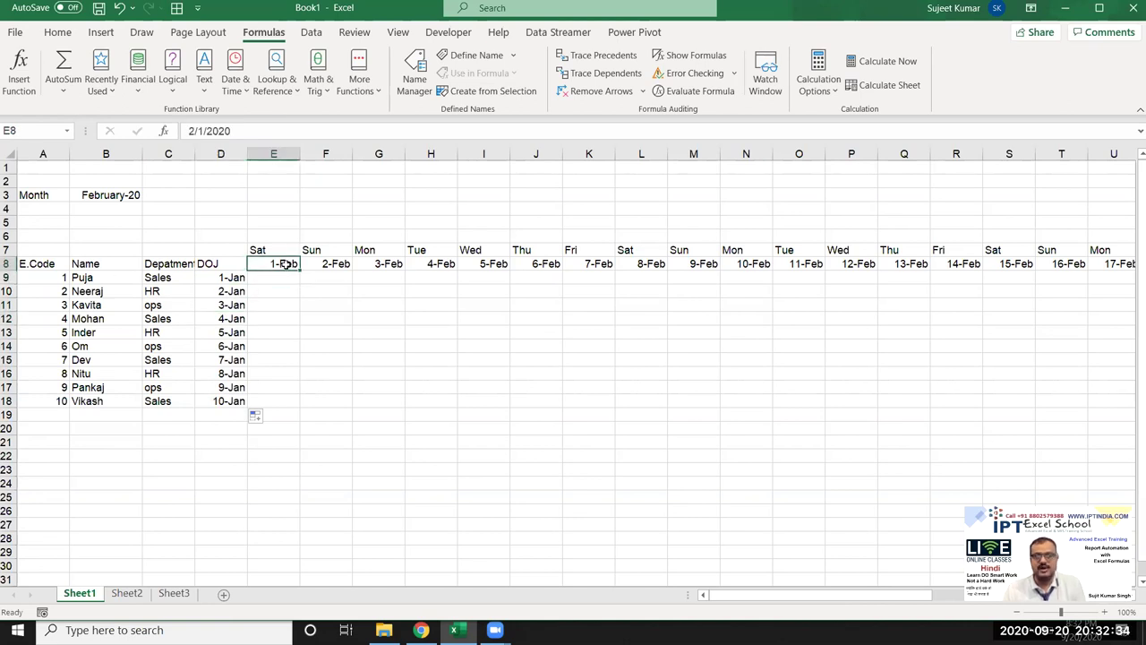
key(ctrl+shift+Right)
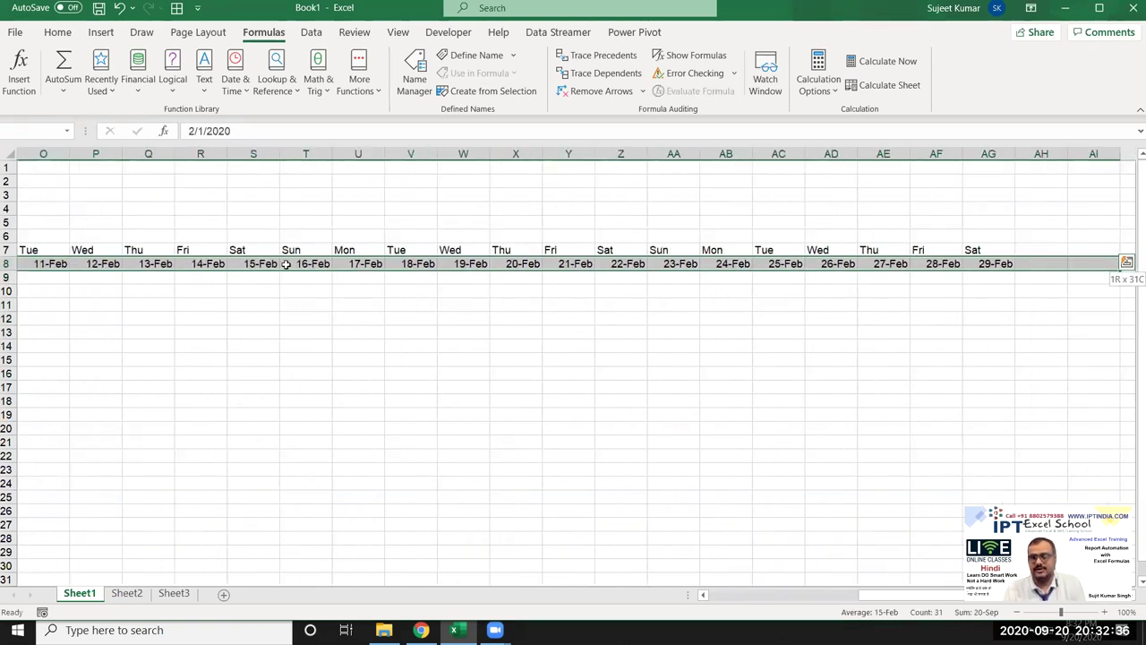
right_click(380, 264)
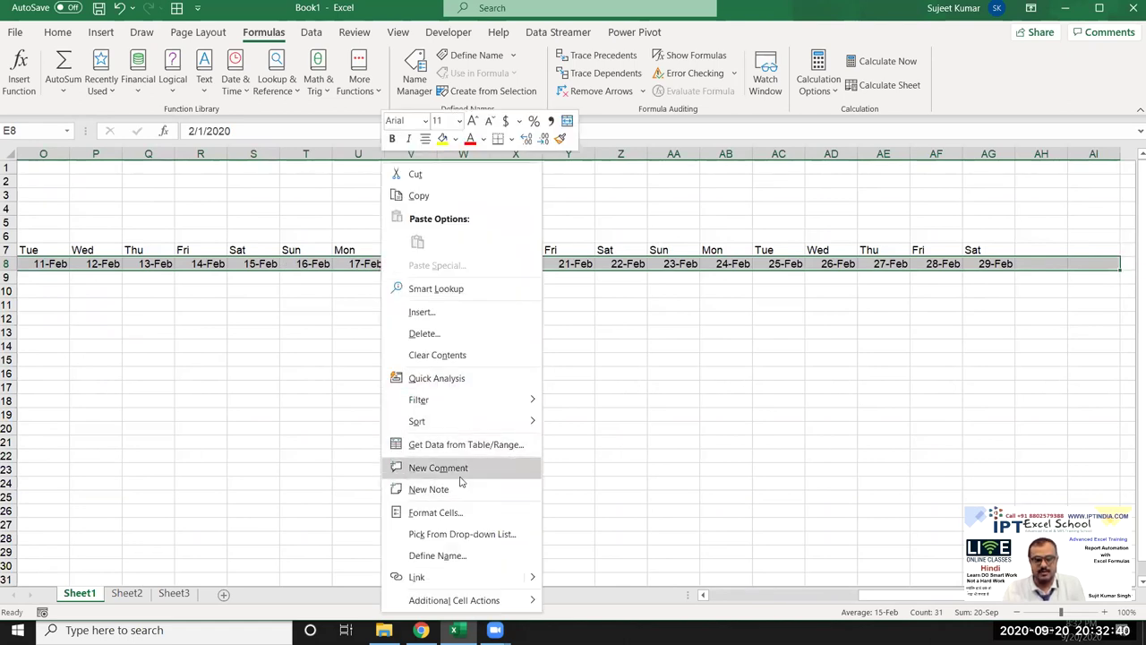
click(452, 513)
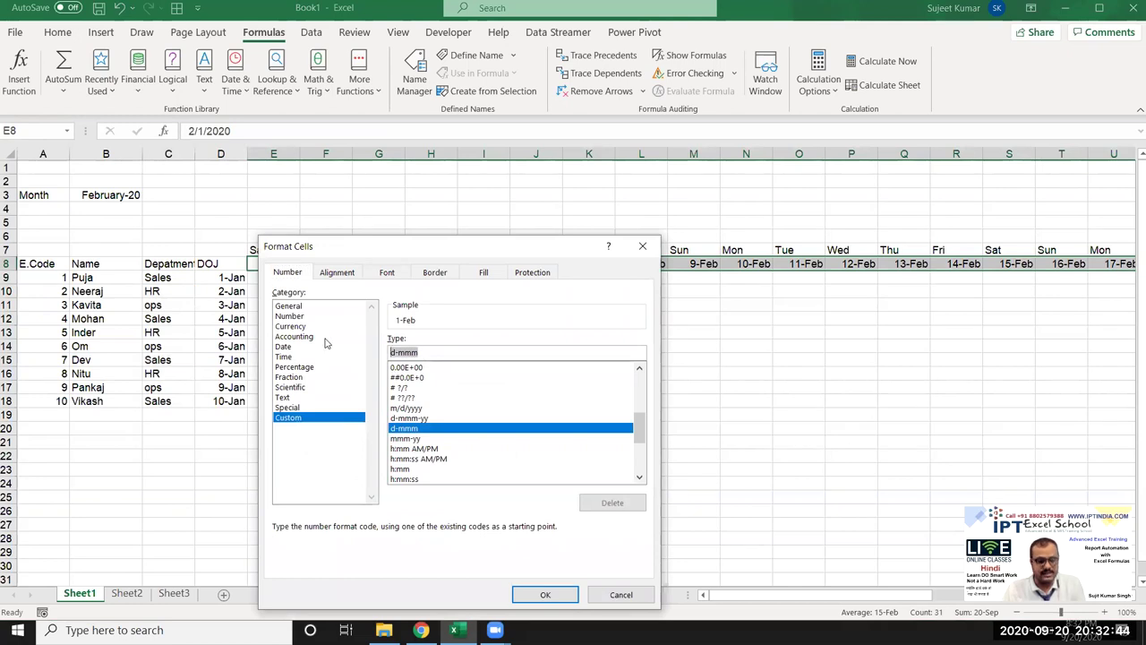
text(dd)
click(545, 593)
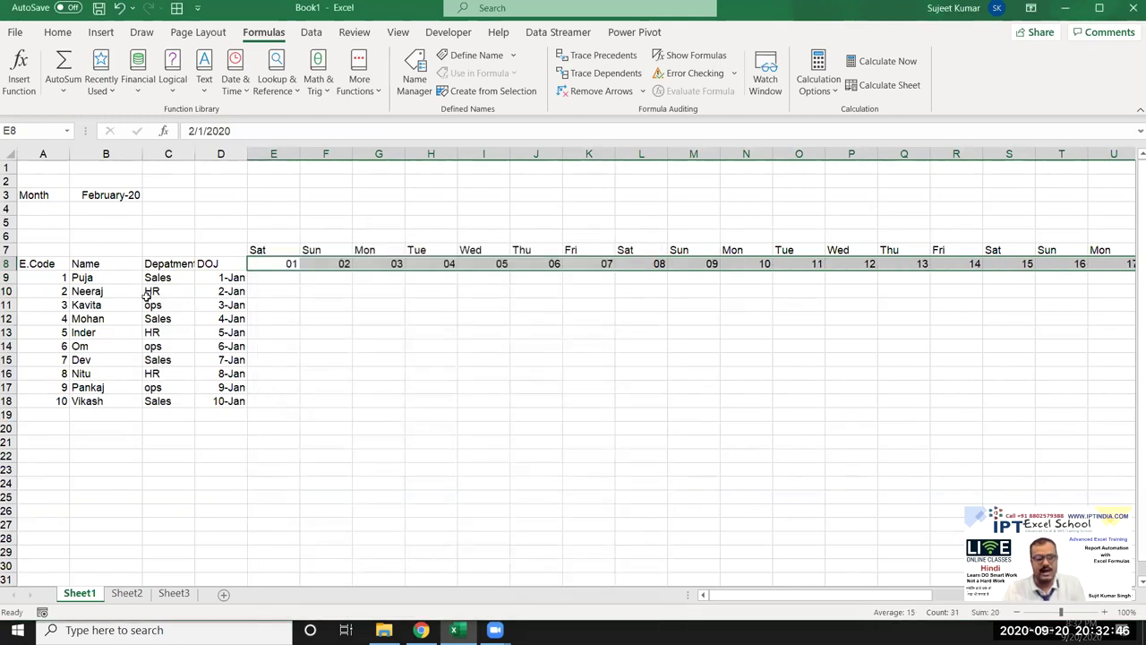
click(113, 221)
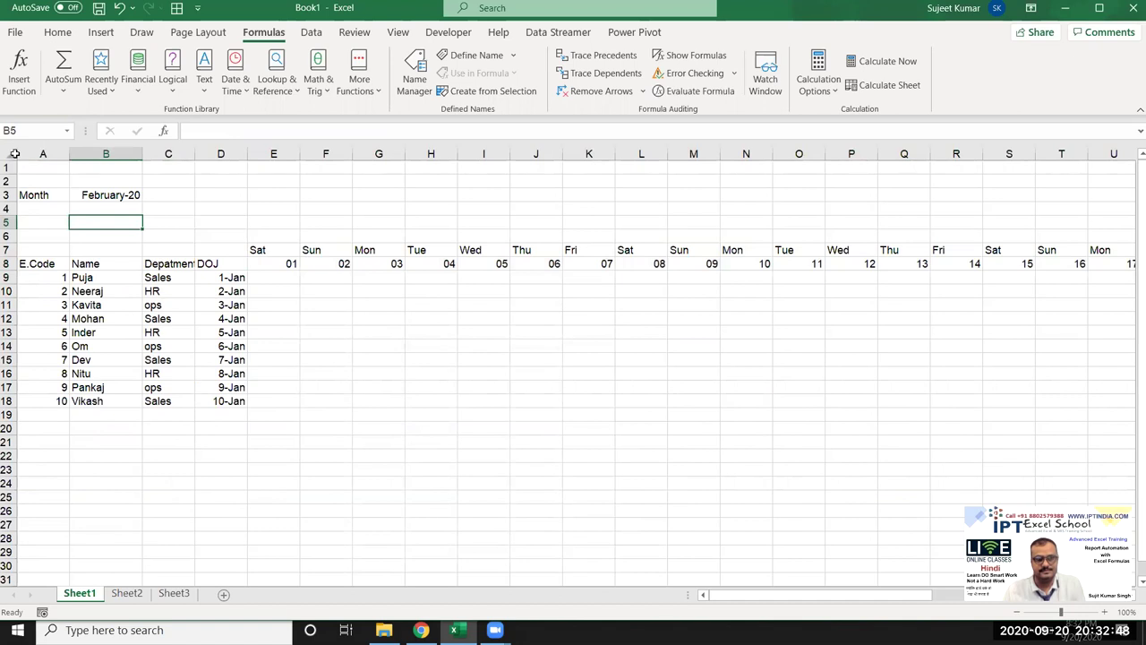
Step: AutoFit all worksheet columns, then select the table A7:AG18
click(9, 154)
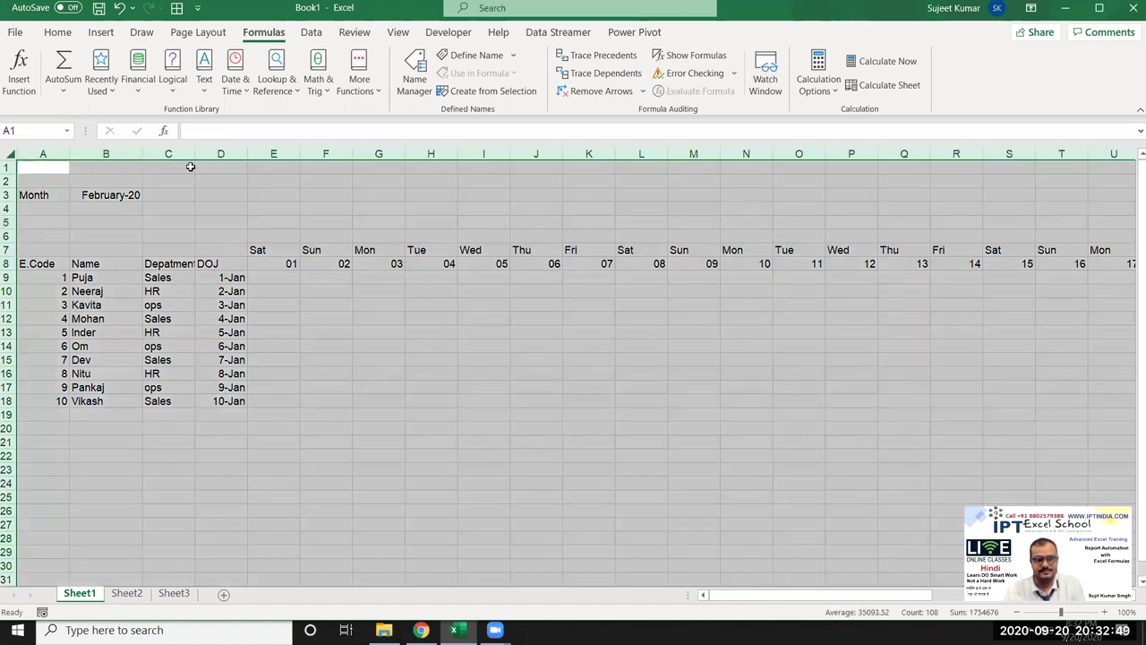
double_click(252, 154)
click(418, 360)
mouse_move(34, 250)
mouse_down()
mouse_move(705, 332)
mouse_move(891, 418)
mouse_move(887, 400)
mouse_up()
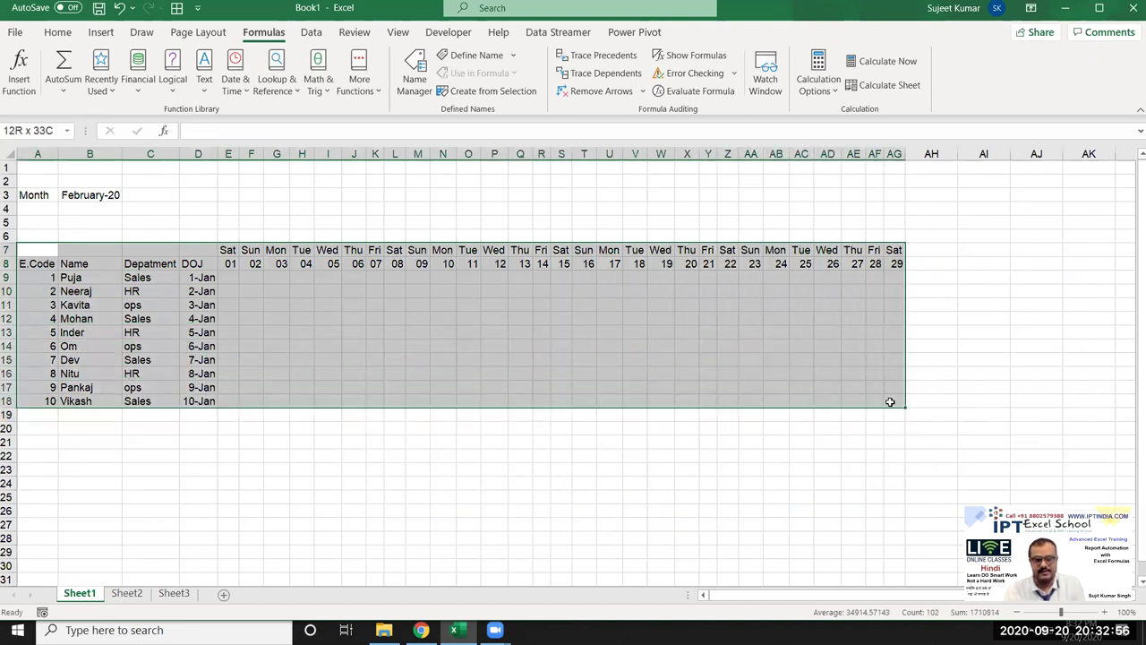
Step: Apply Outside Borders to A7:AG18 from the Home tab's Borders list
click(57, 34)
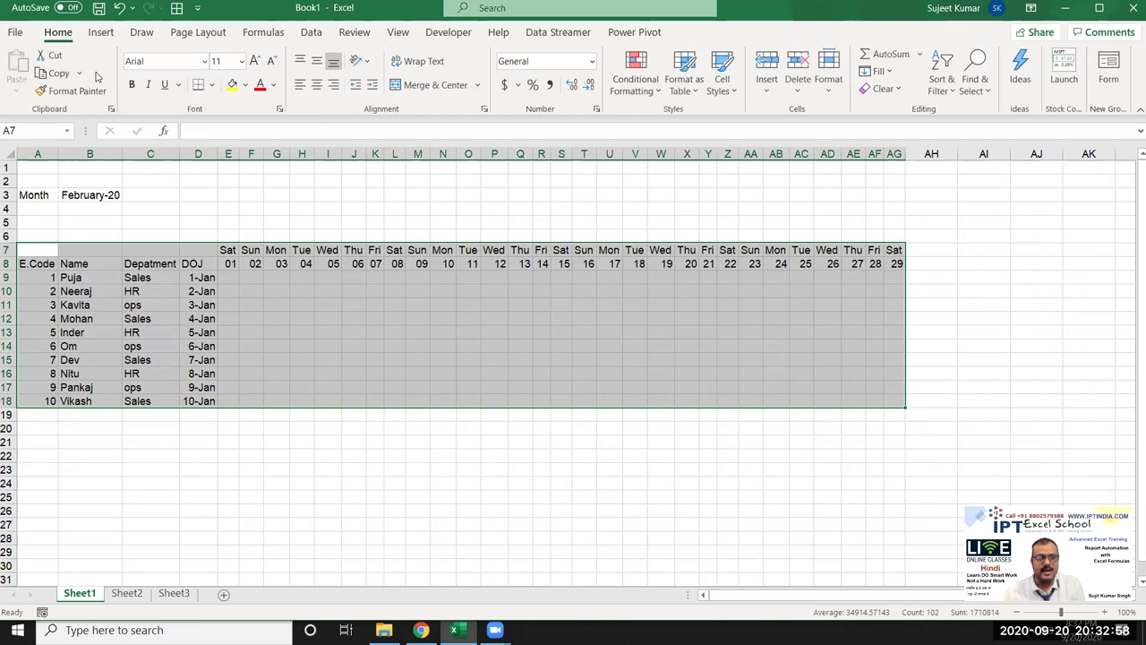
click(212, 85)
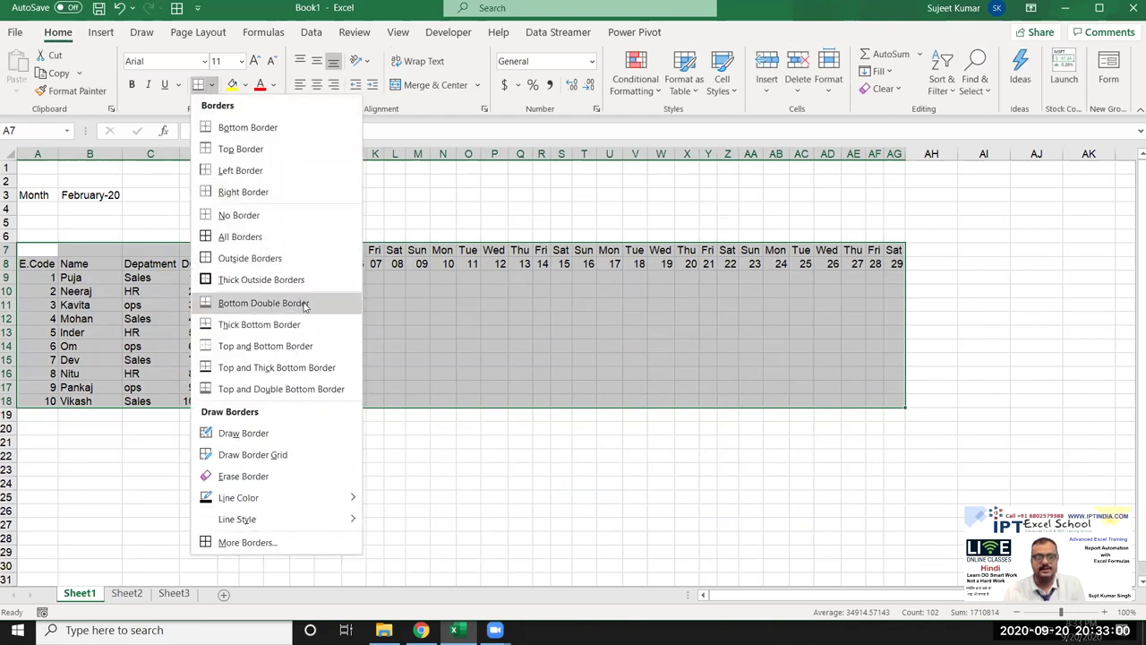
click(300, 268)
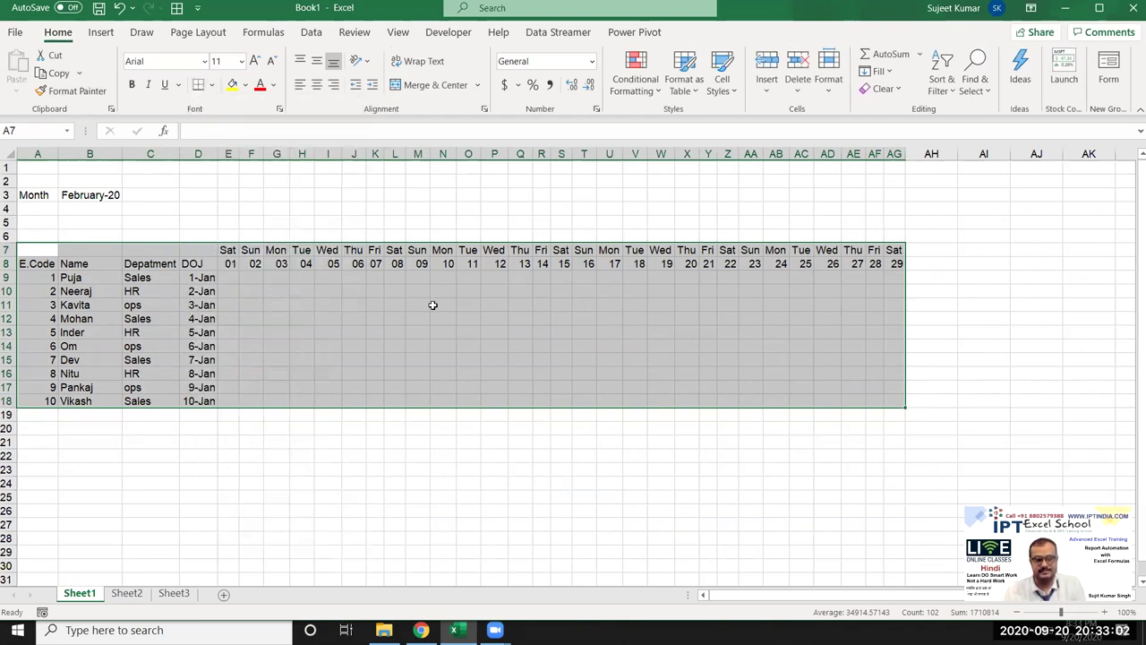
Step: In Format Cells > Border, set a thick outline and thin inside lines
right_click(432, 304)
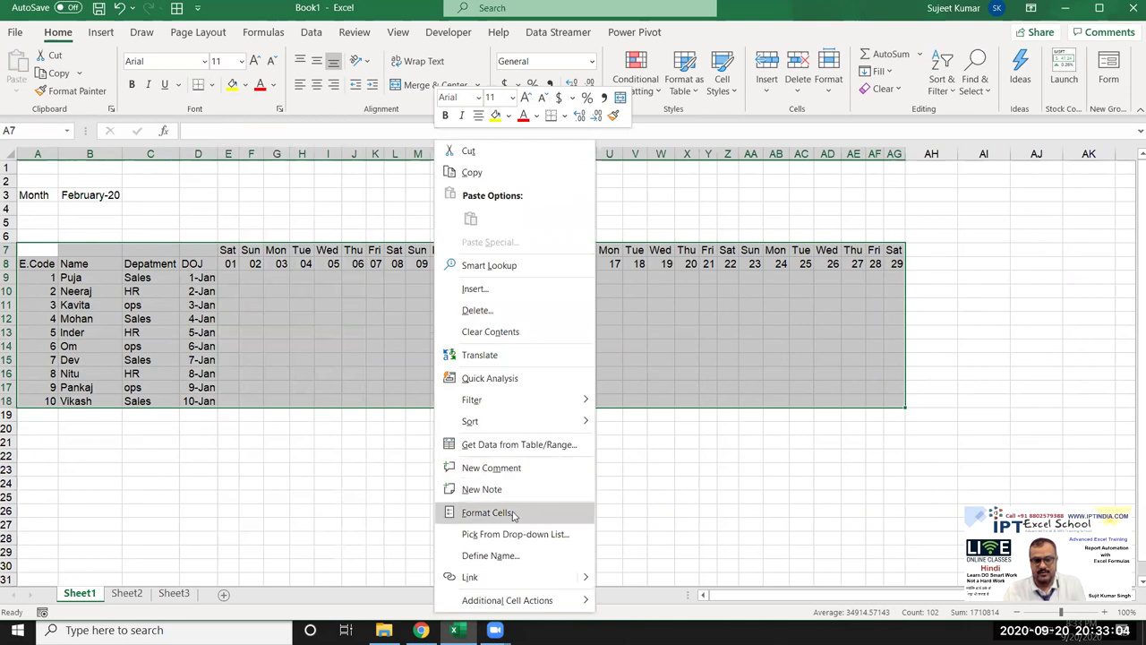
click(515, 514)
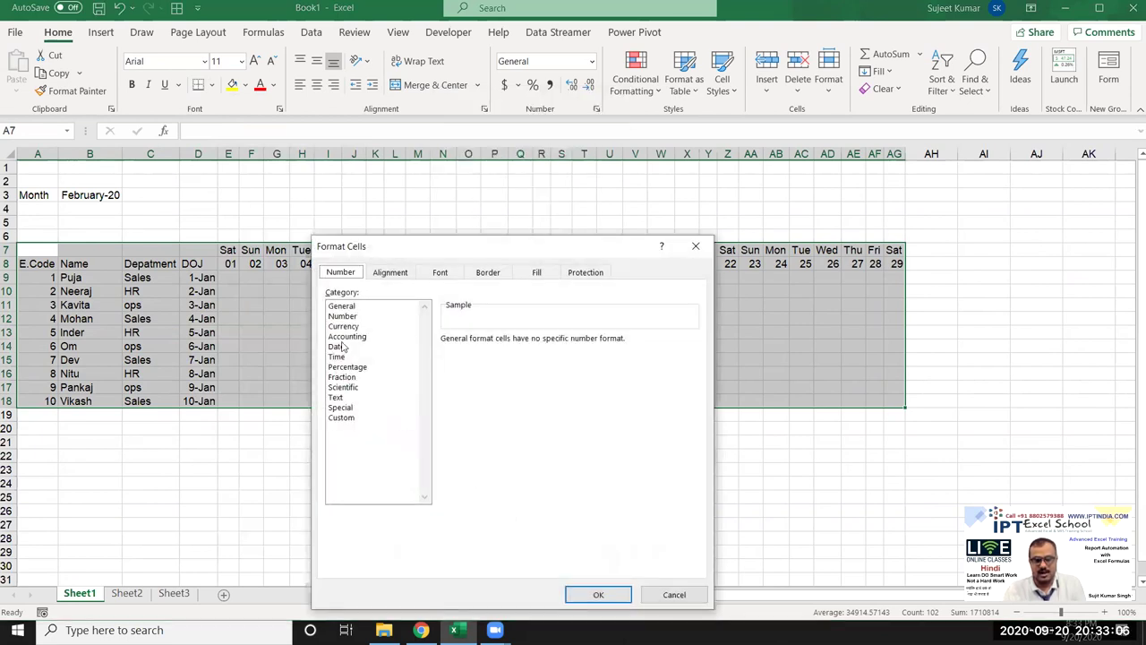
click(488, 274)
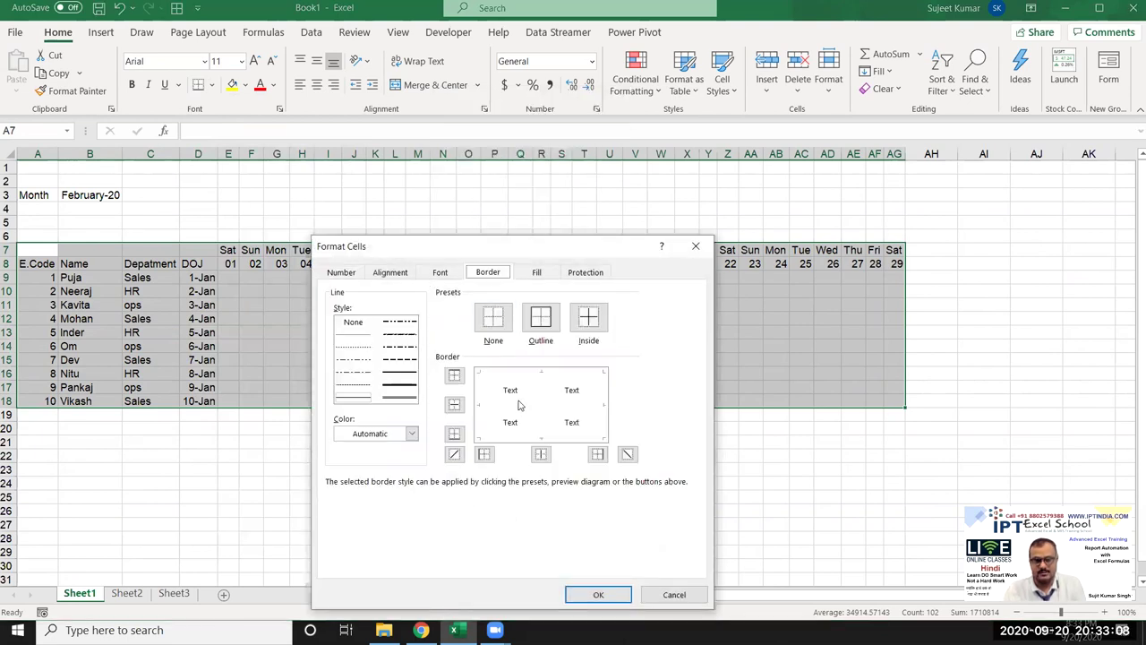
click(391, 391)
click(541, 317)
click(358, 386)
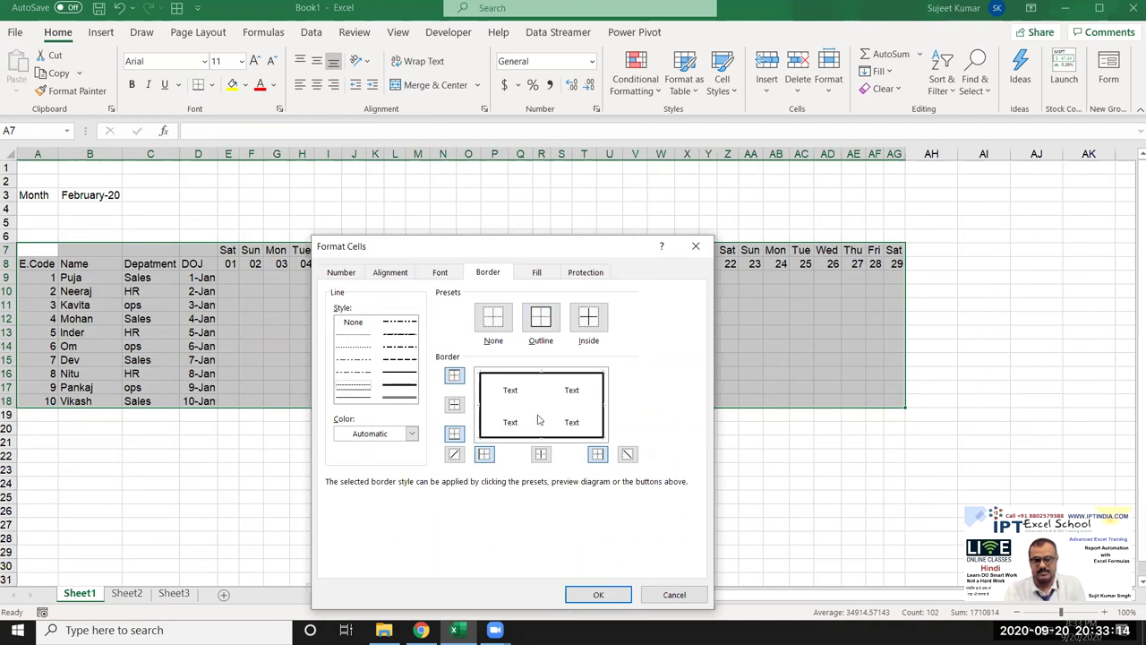
click(589, 319)
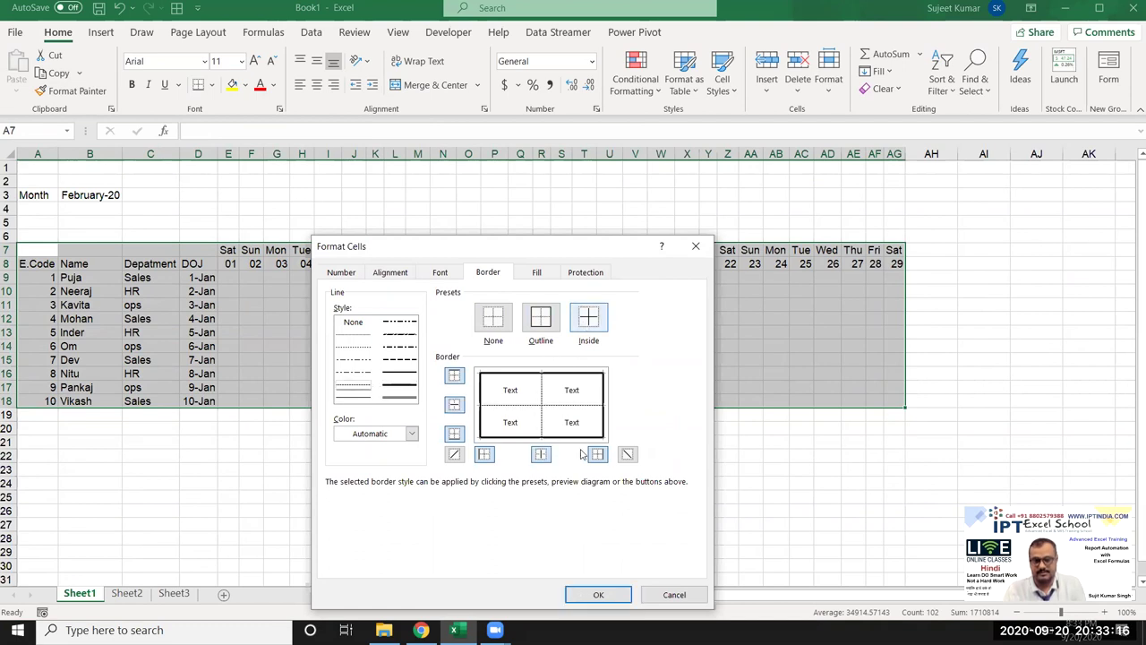
click(597, 594)
click(479, 452)
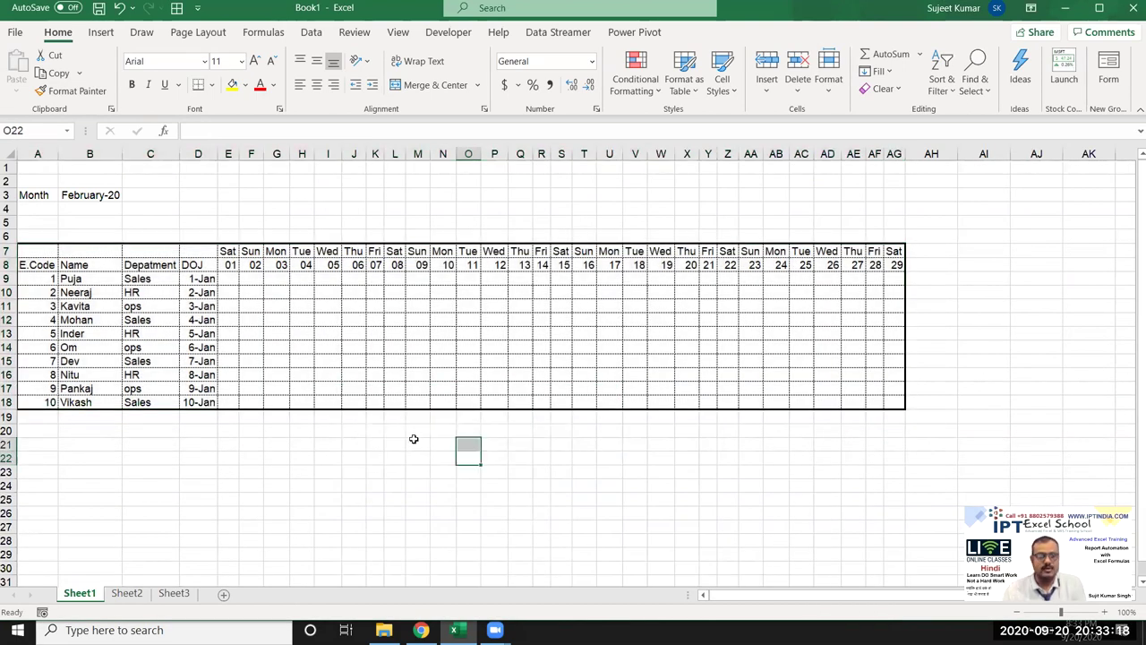
click(297, 338)
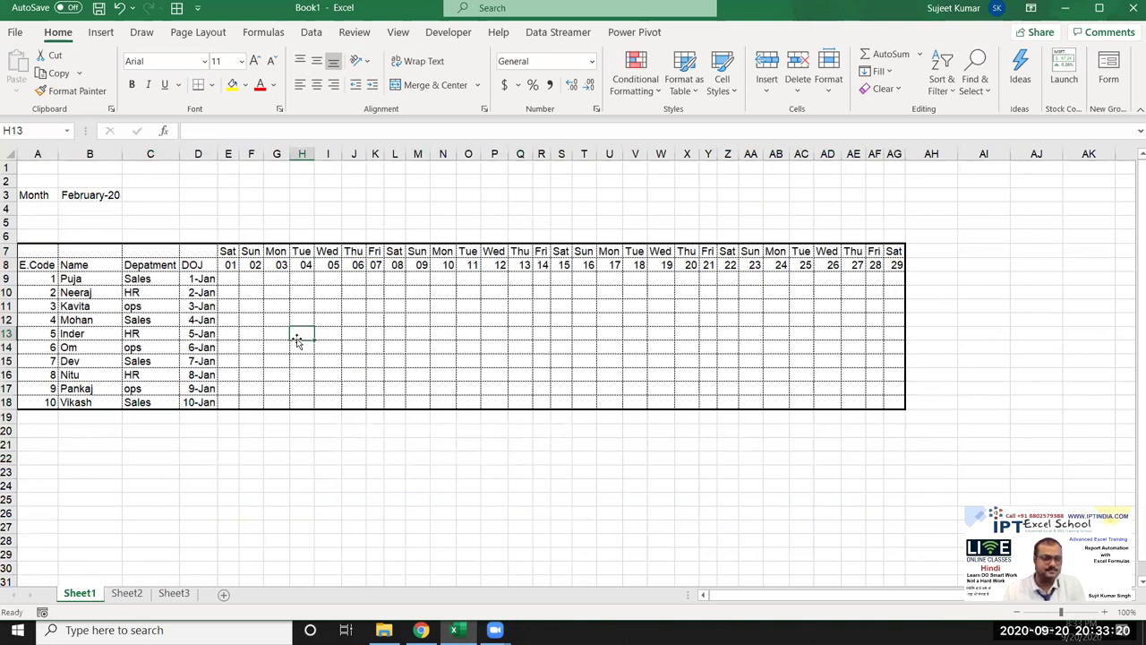
Step: Change E8's start date to 9/1, then select A7:AI18 including columns AH–AI
click(232, 282)
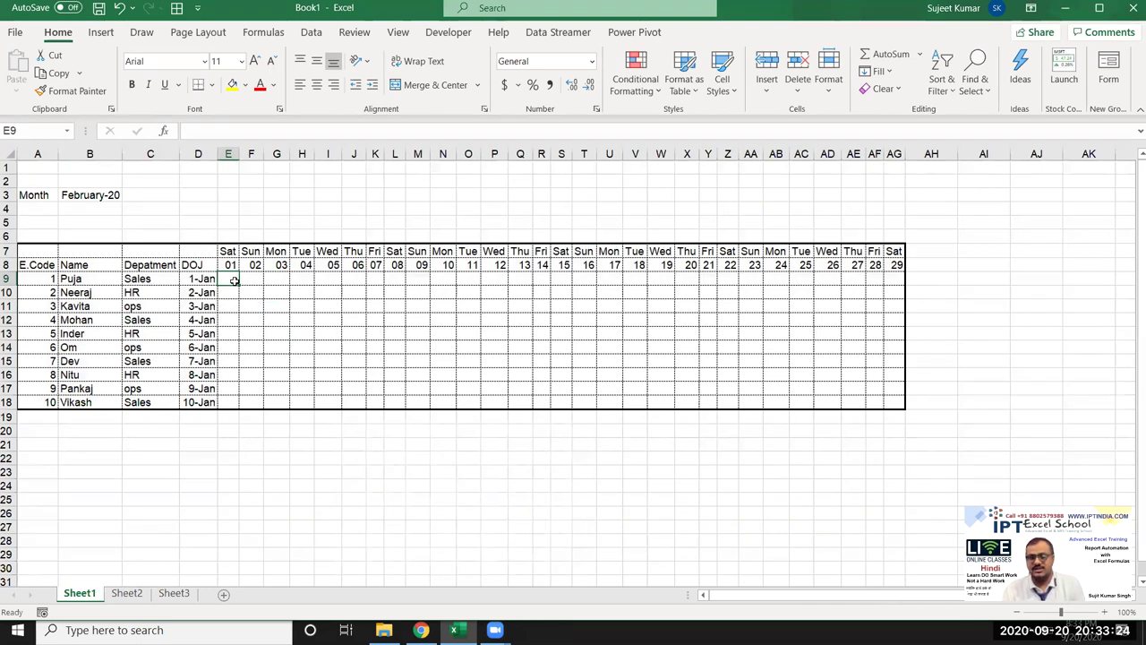
click(230, 266)
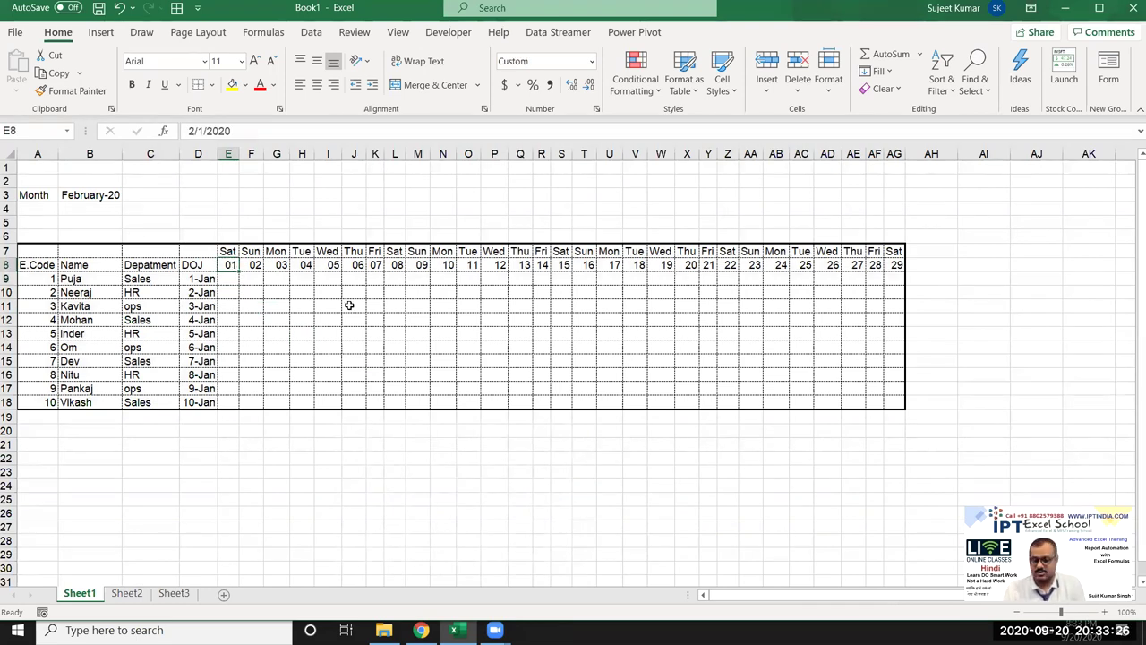
text(9/)
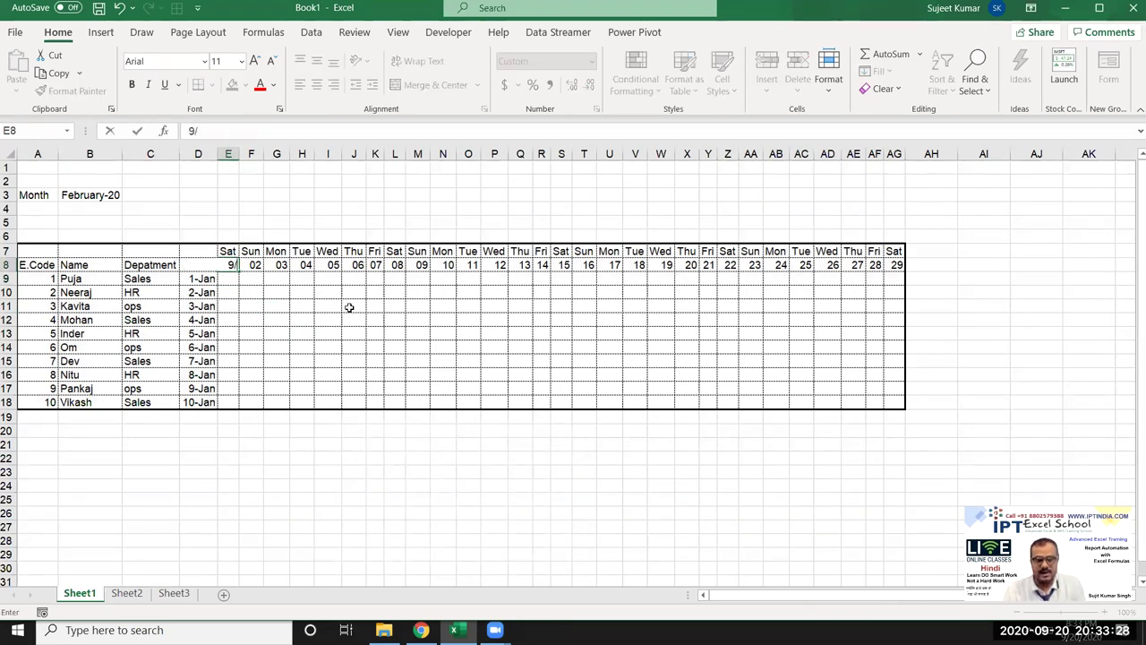
key(Return)
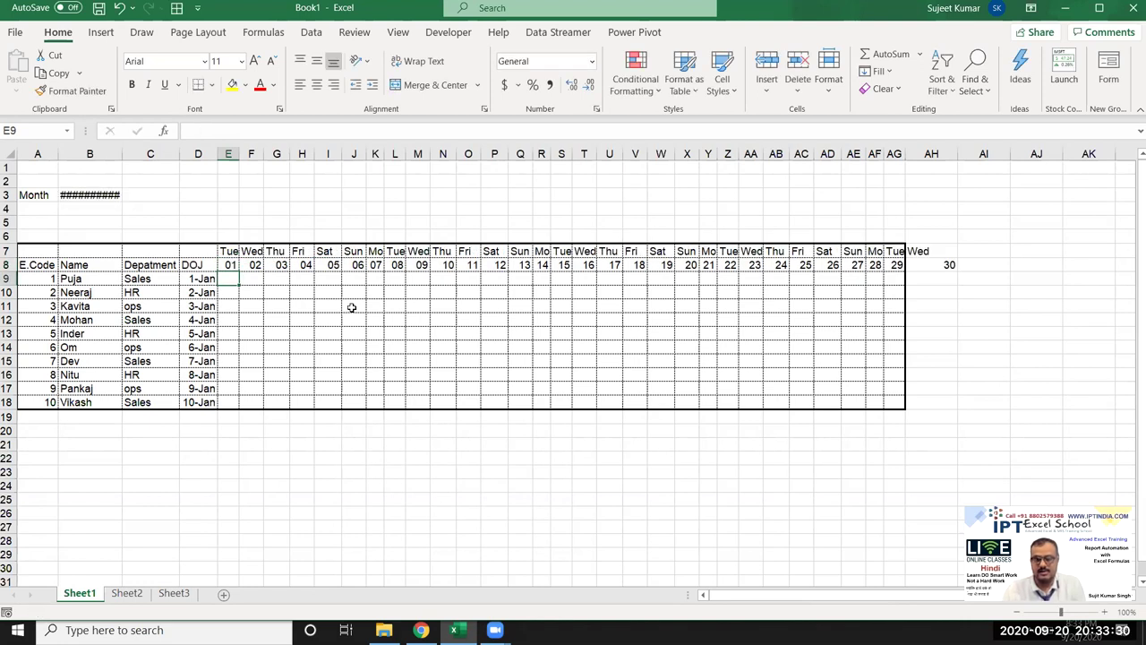
drag(220, 255, 924, 399)
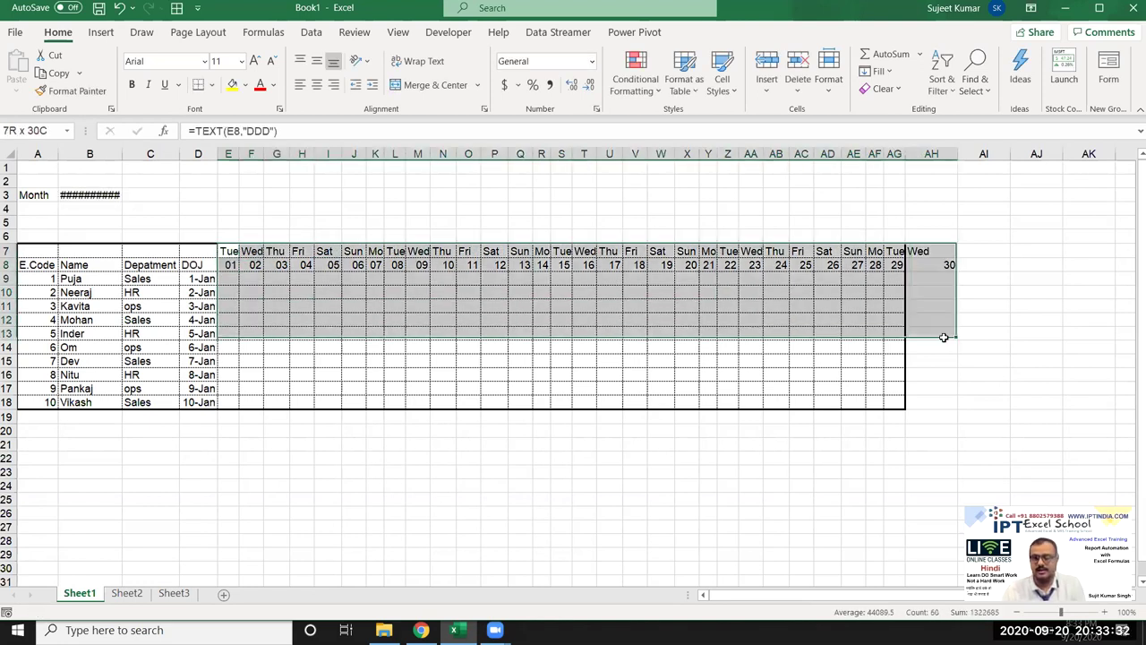
click(684, 361)
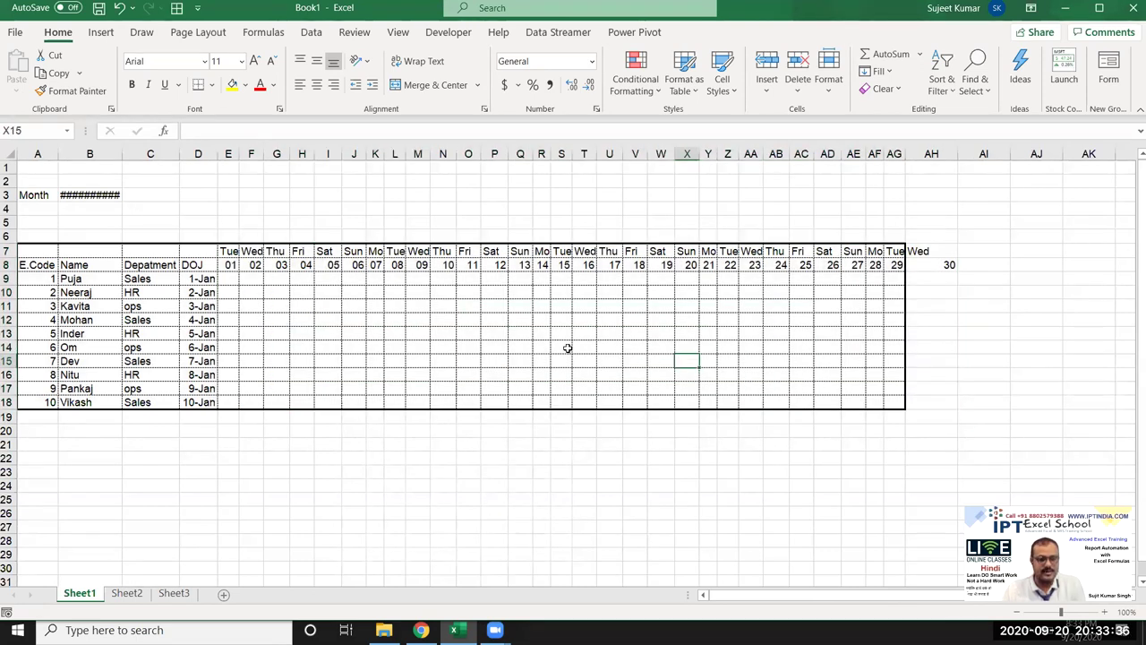
mouse_move(39, 254)
mouse_down()
mouse_move(956, 354)
mouse_move(974, 402)
mouse_up()
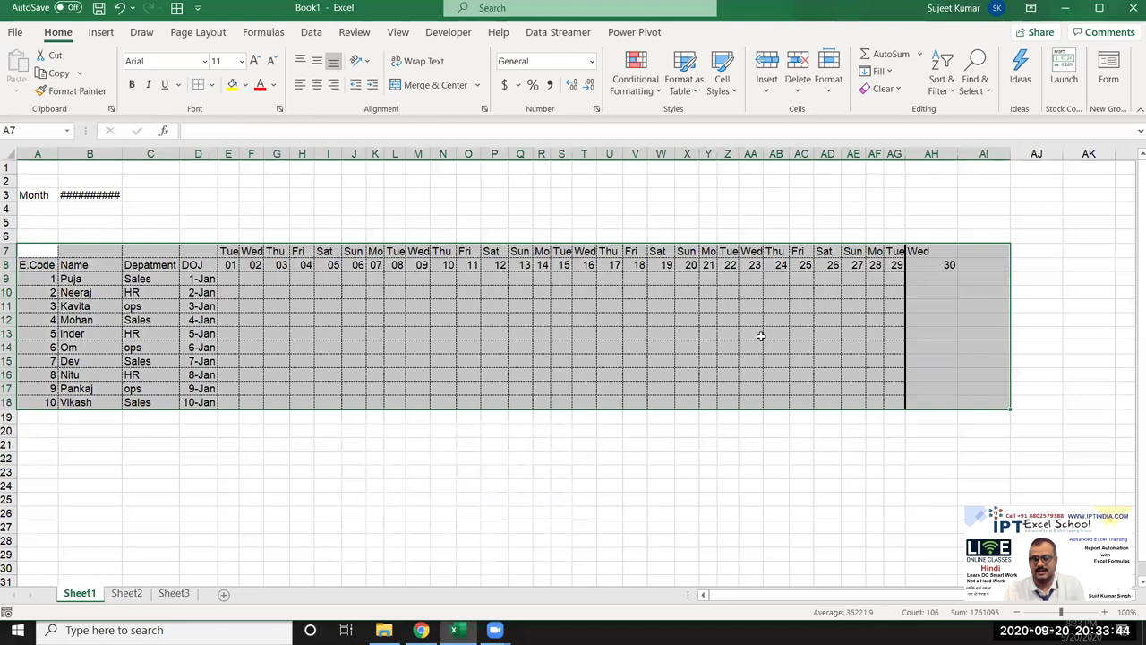
Step: Apply dotted inside and outline borders to the attendance table, now extending through column AI
right_click(761, 335)
click(824, 513)
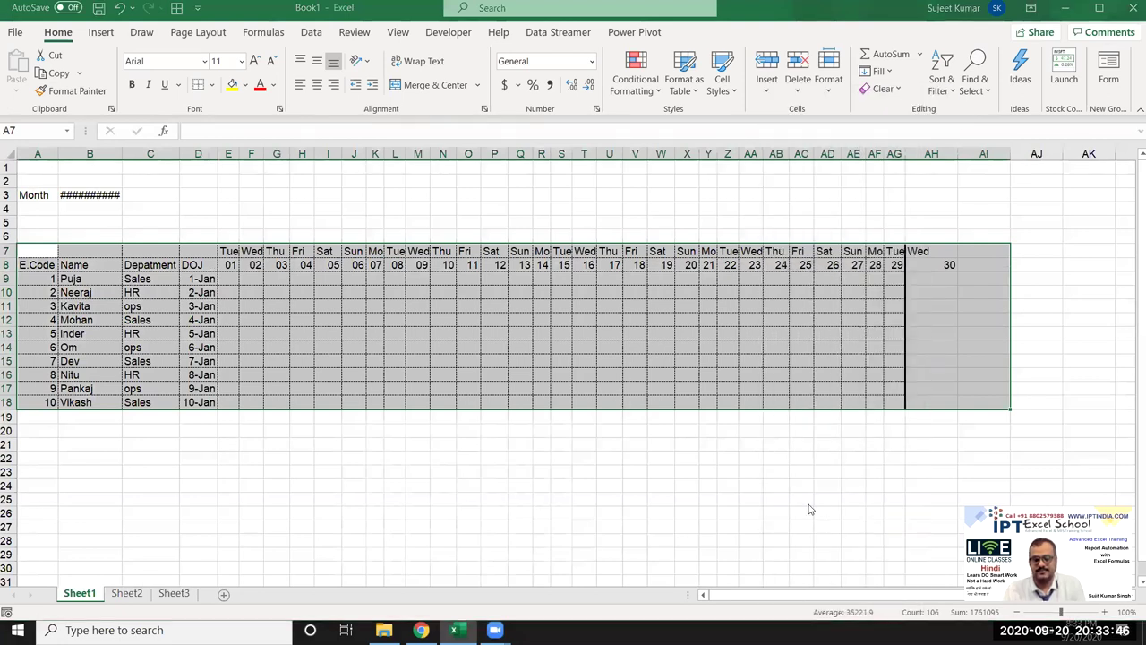
click(791, 402)
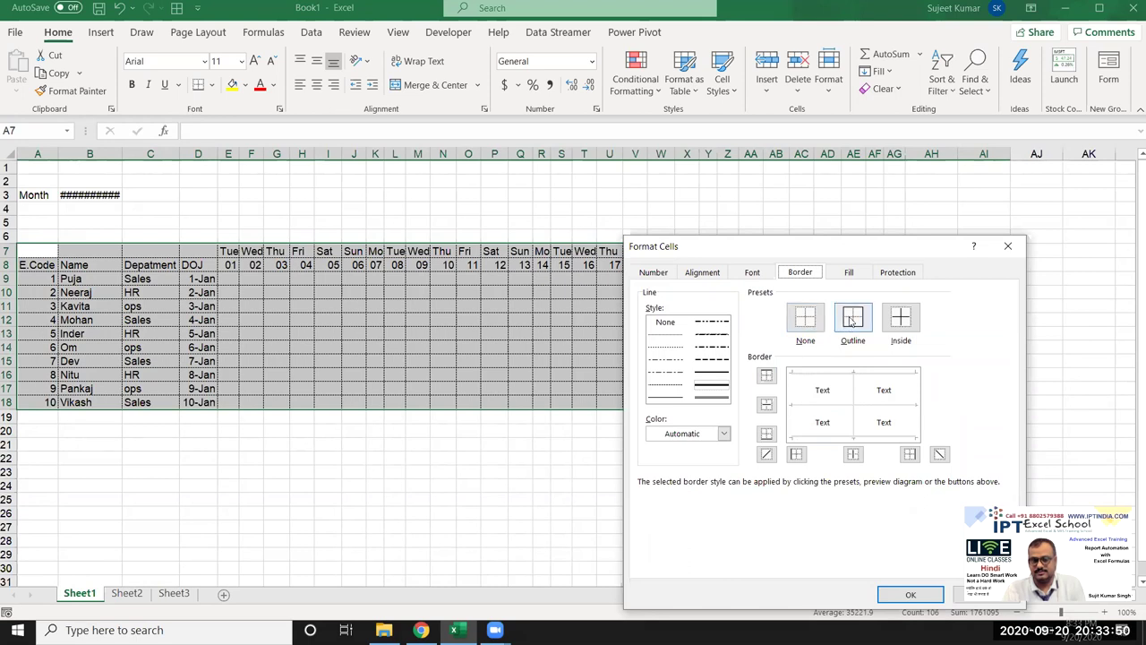
click(805, 318)
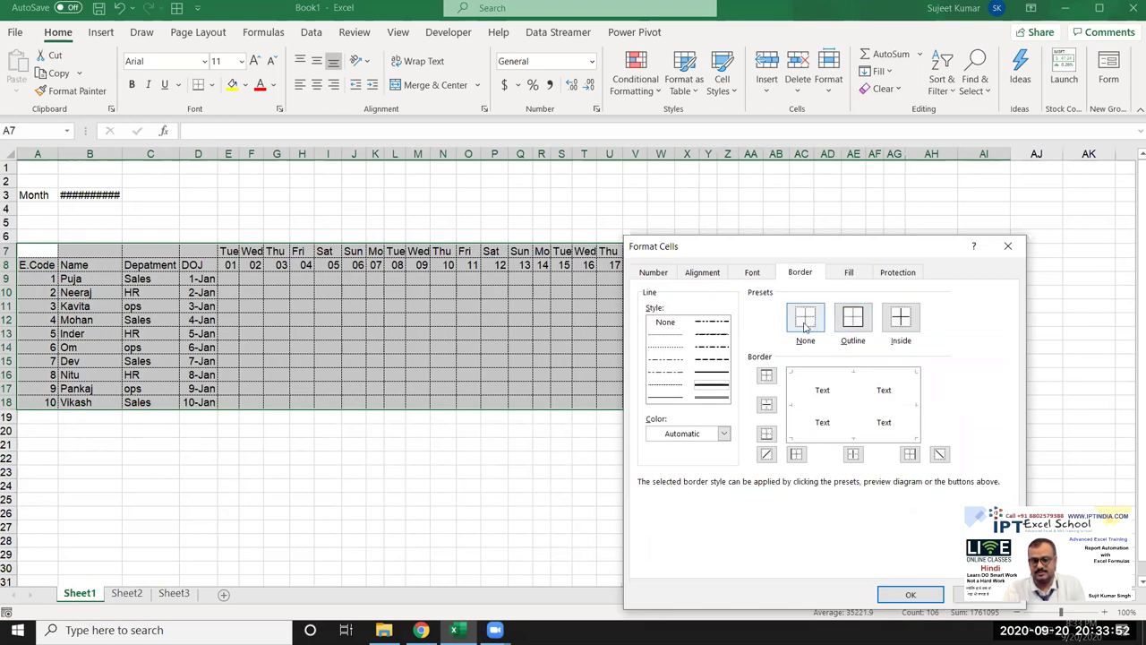
click(678, 395)
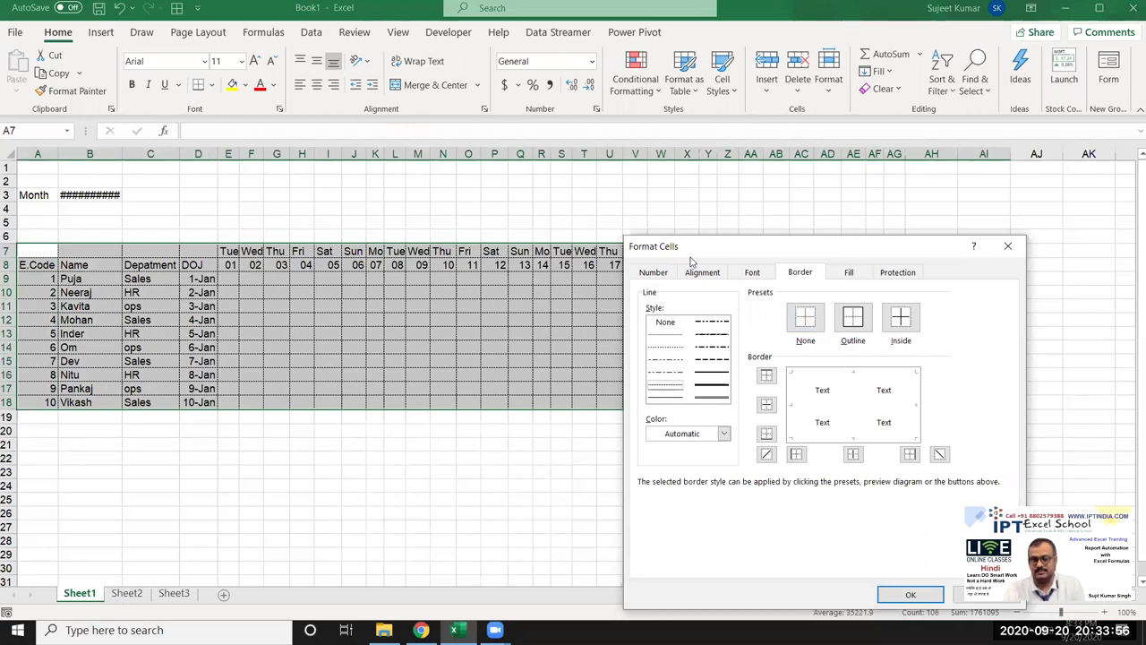
click(909, 333)
click(862, 327)
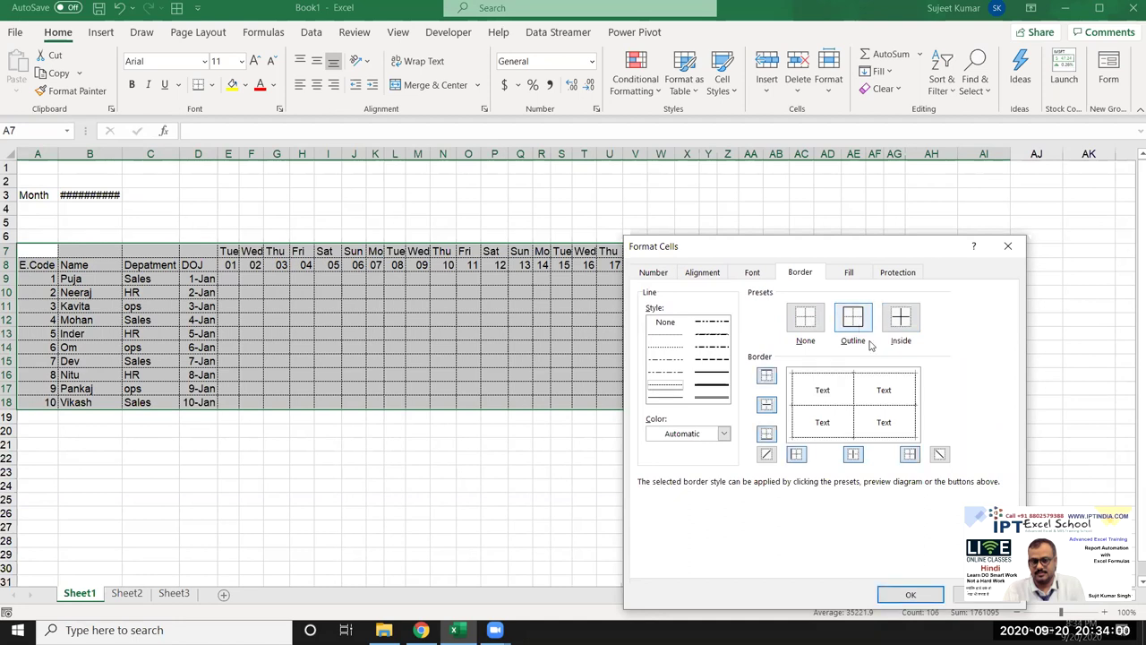
click(911, 594)
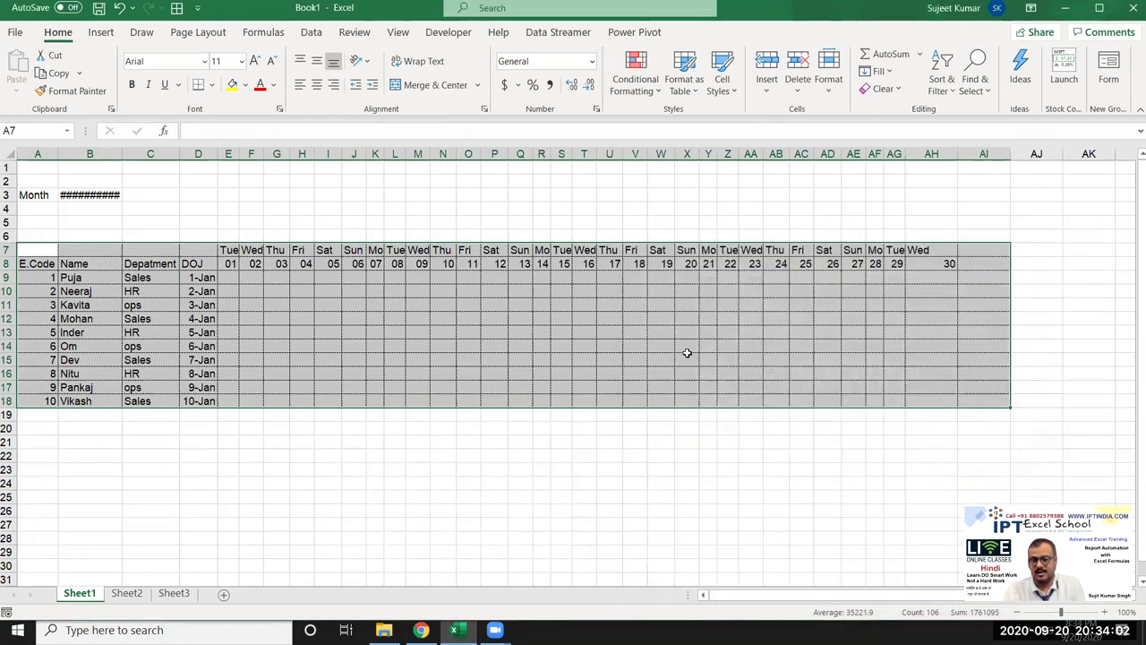
click(688, 359)
Step: Autofit column AH to fit its Wed 30 header
click(945, 249)
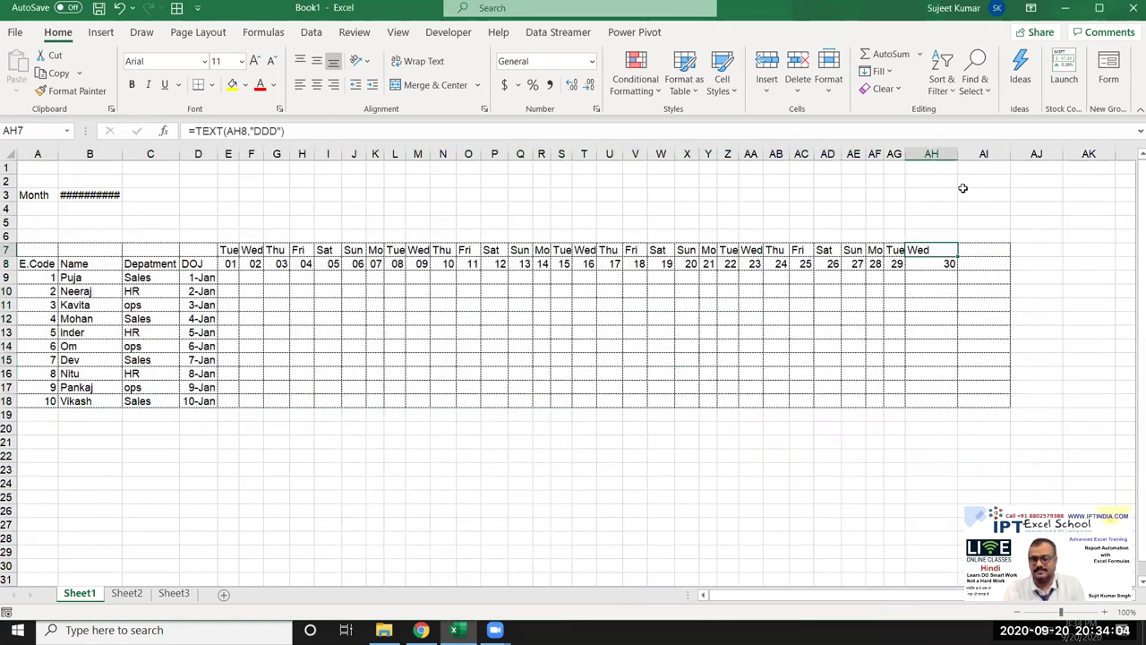
double_click(953, 157)
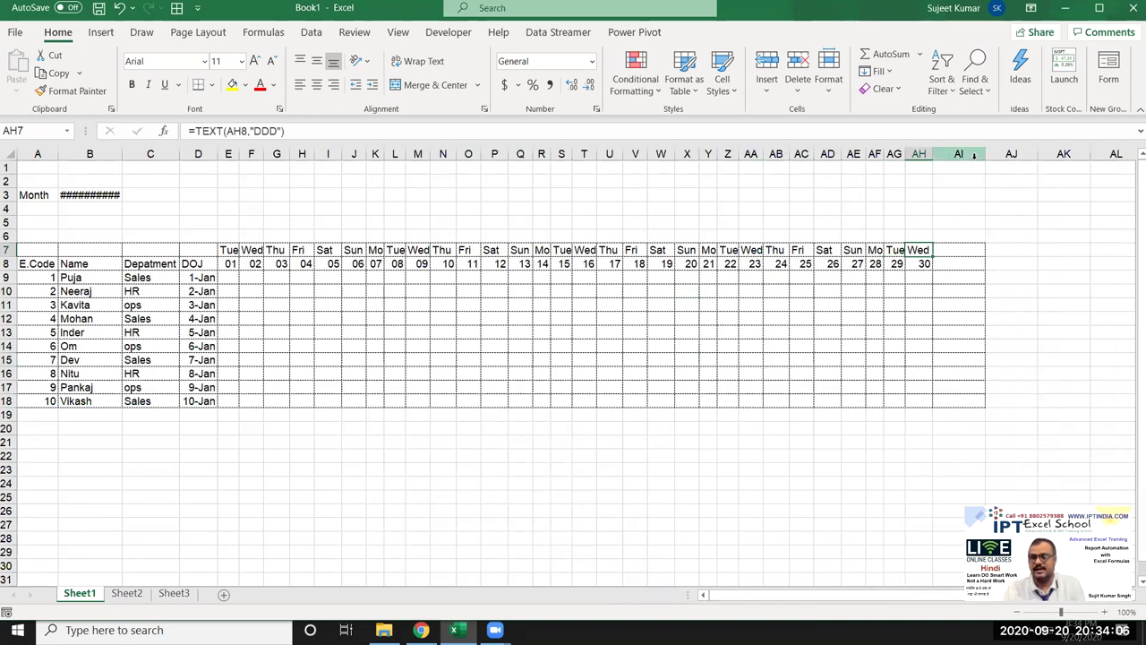
click(958, 252)
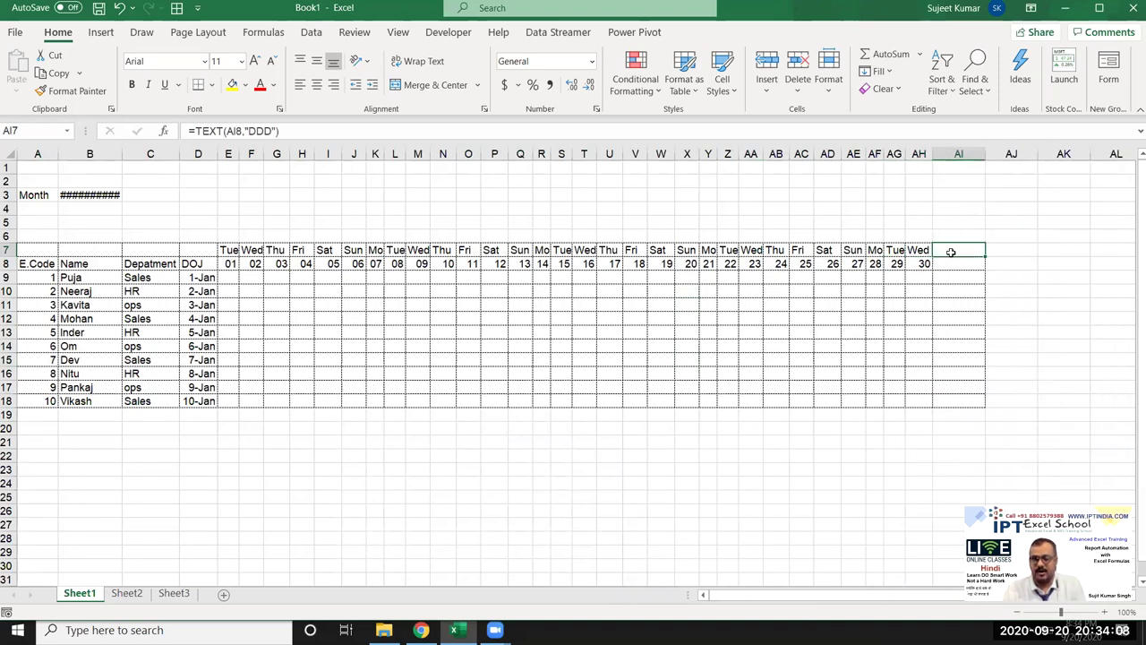
Step: Widen column B and set B3 to shrink to fit so September-20 displays
double_click(121, 154)
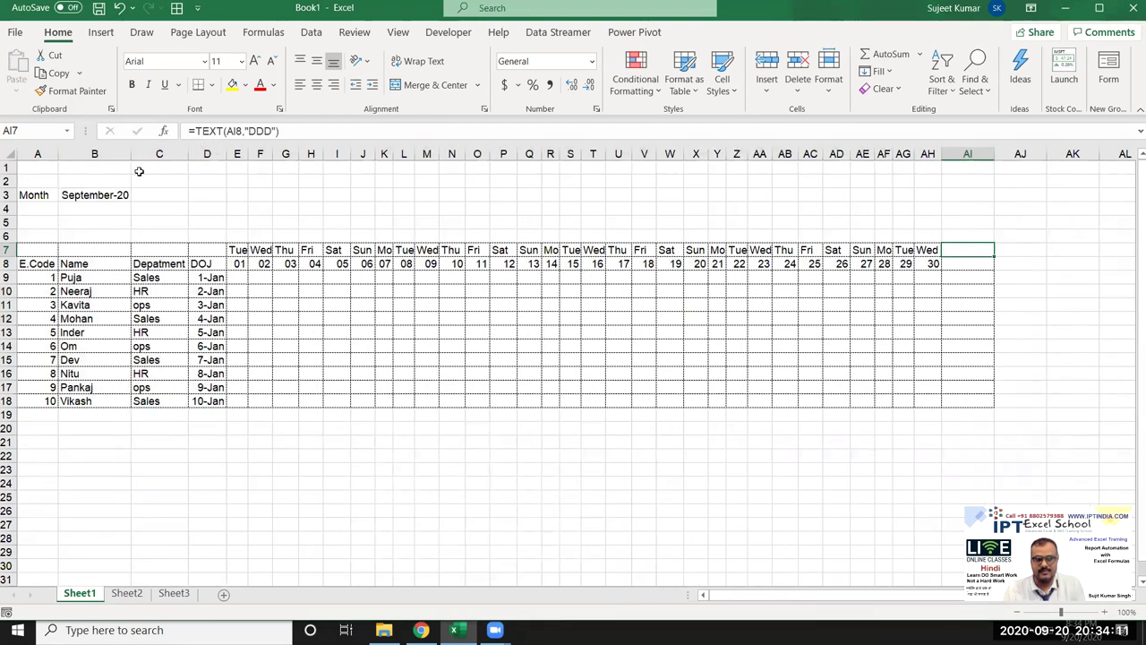
click(89, 191)
right_click(99, 198)
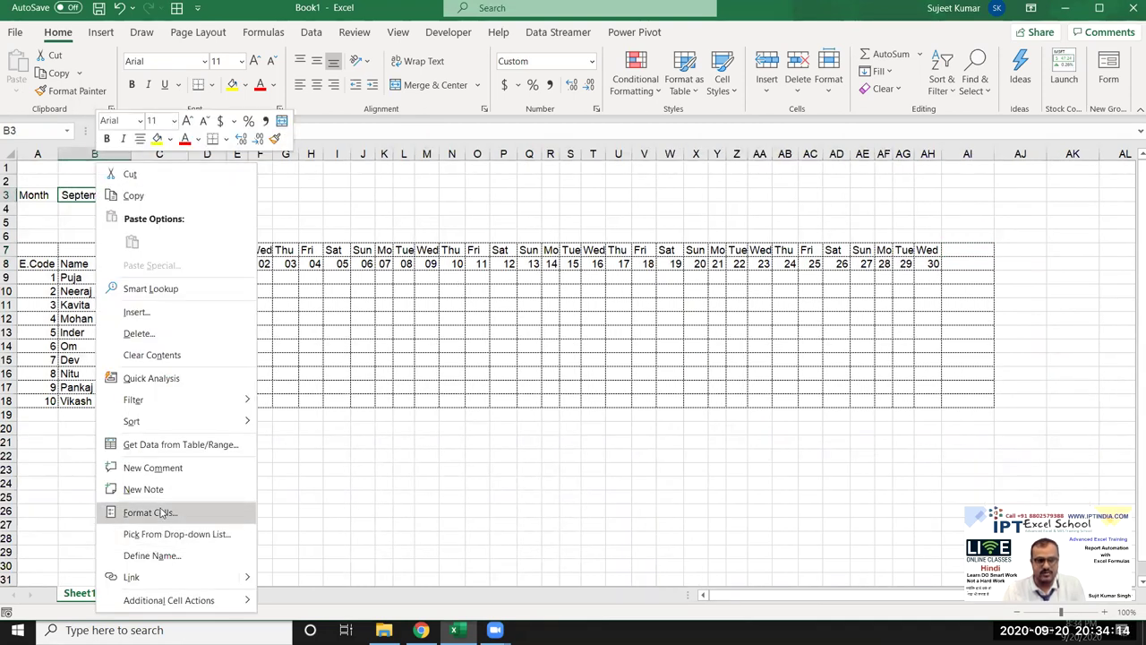
click(162, 513)
click(84, 273)
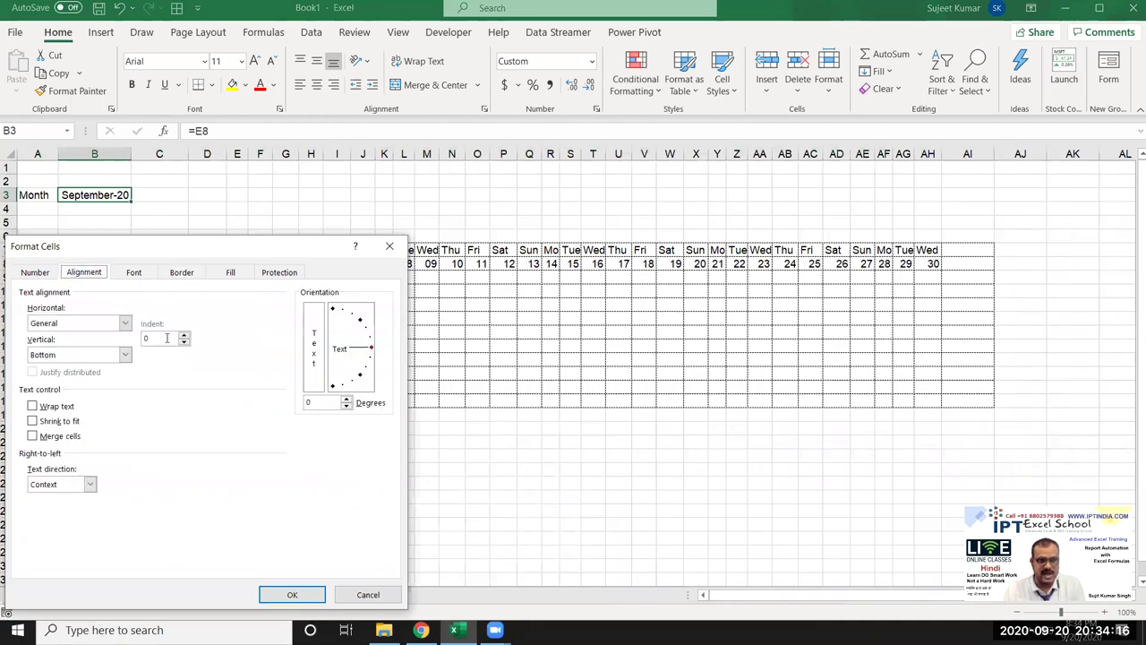
click(74, 423)
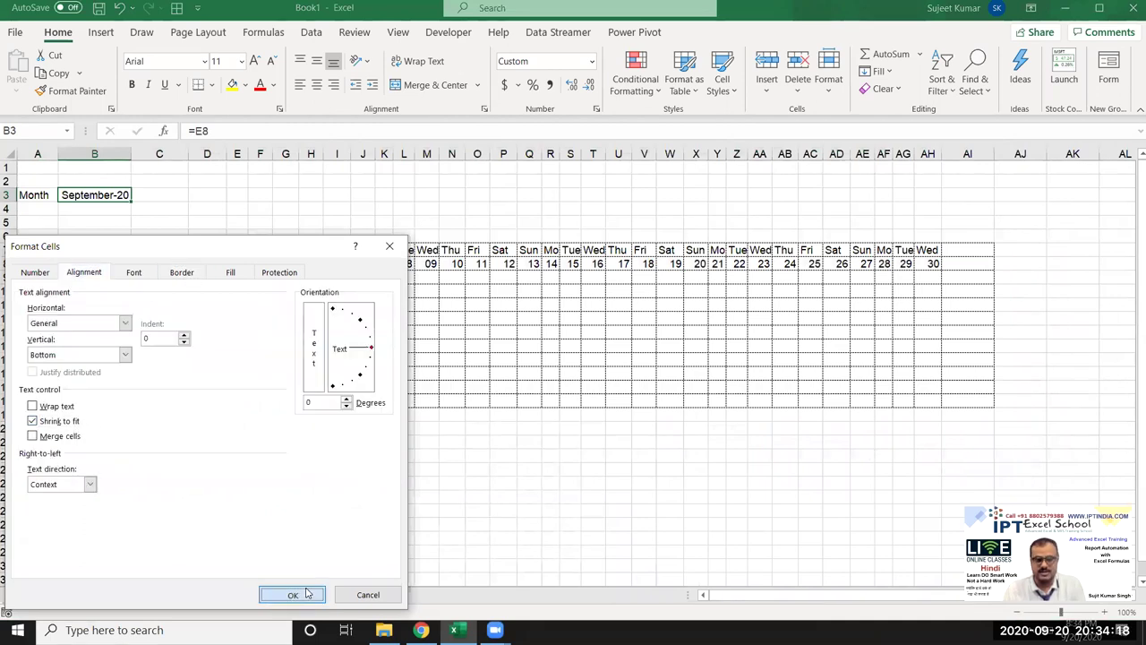
click(307, 593)
Step: Select the empty cells AI7 through AI16
click(282, 403)
drag(336, 333, 362, 332)
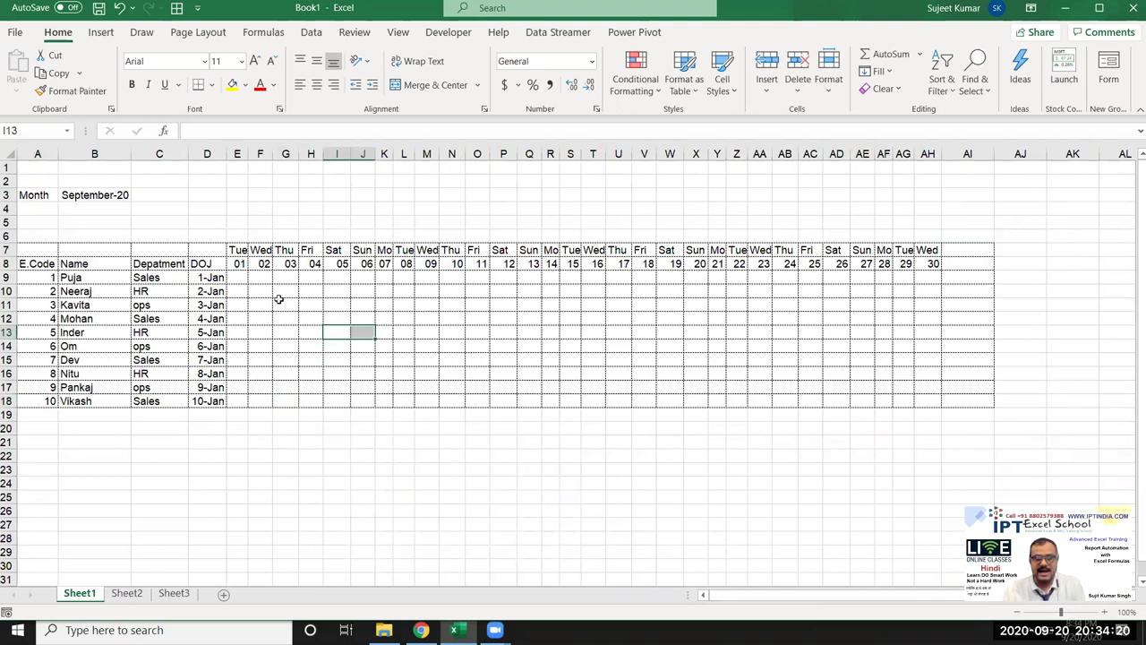
drag(961, 251, 967, 373)
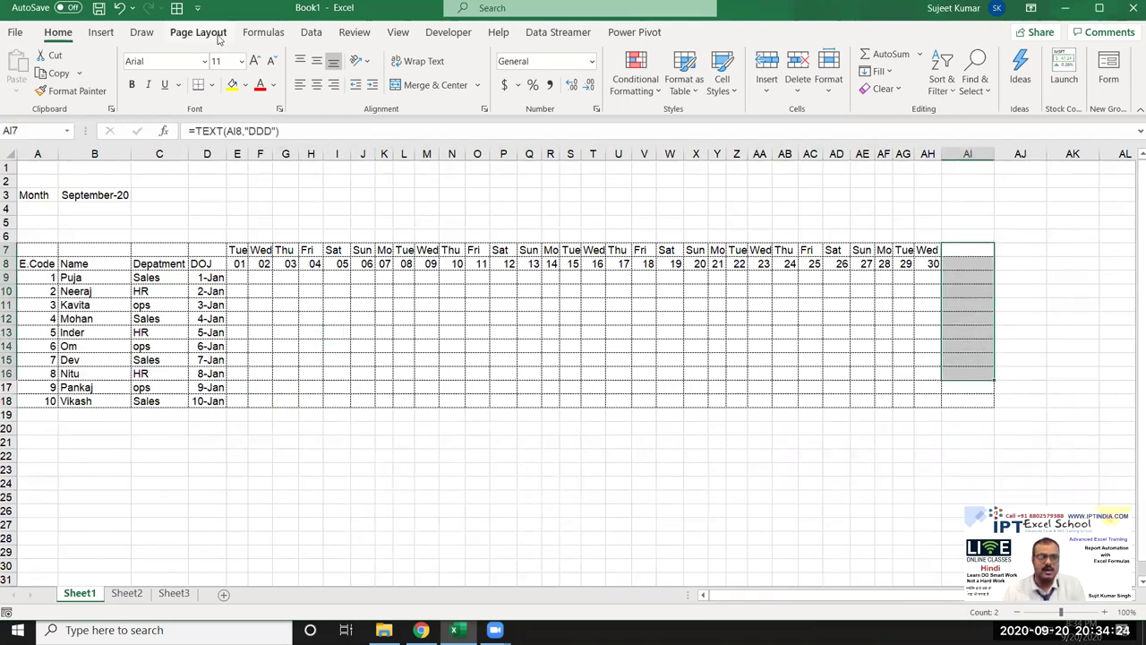
Step: Hide the sheet gridlines
scroll(397, 100, down, 3)
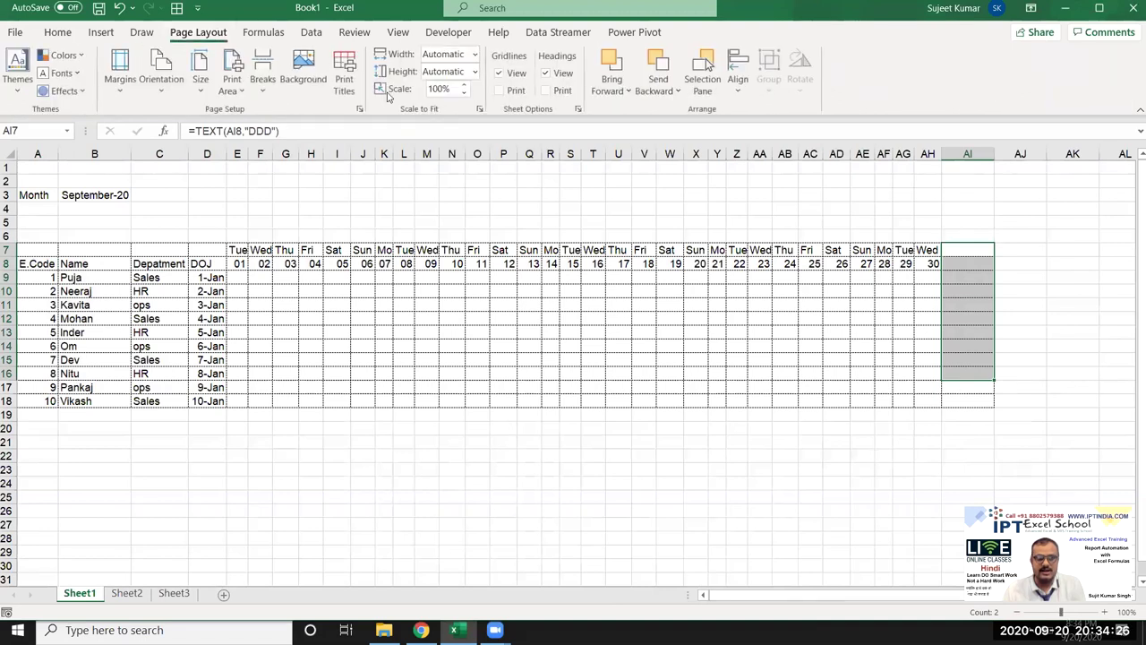
click(499, 73)
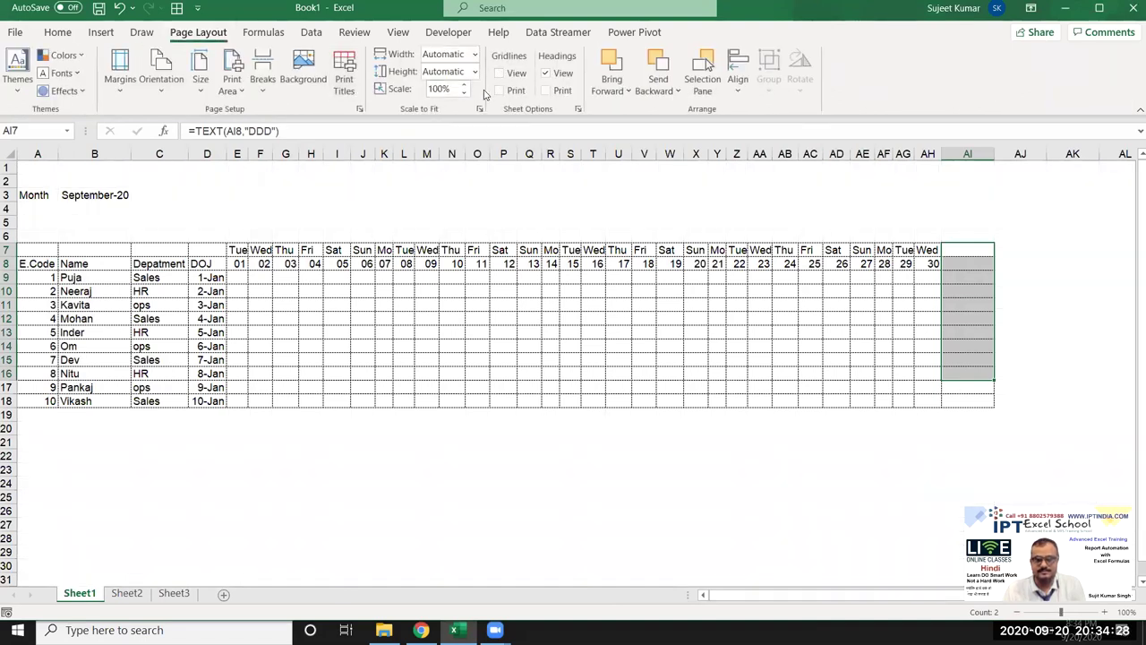
click(617, 377)
drag(967, 250, 989, 411)
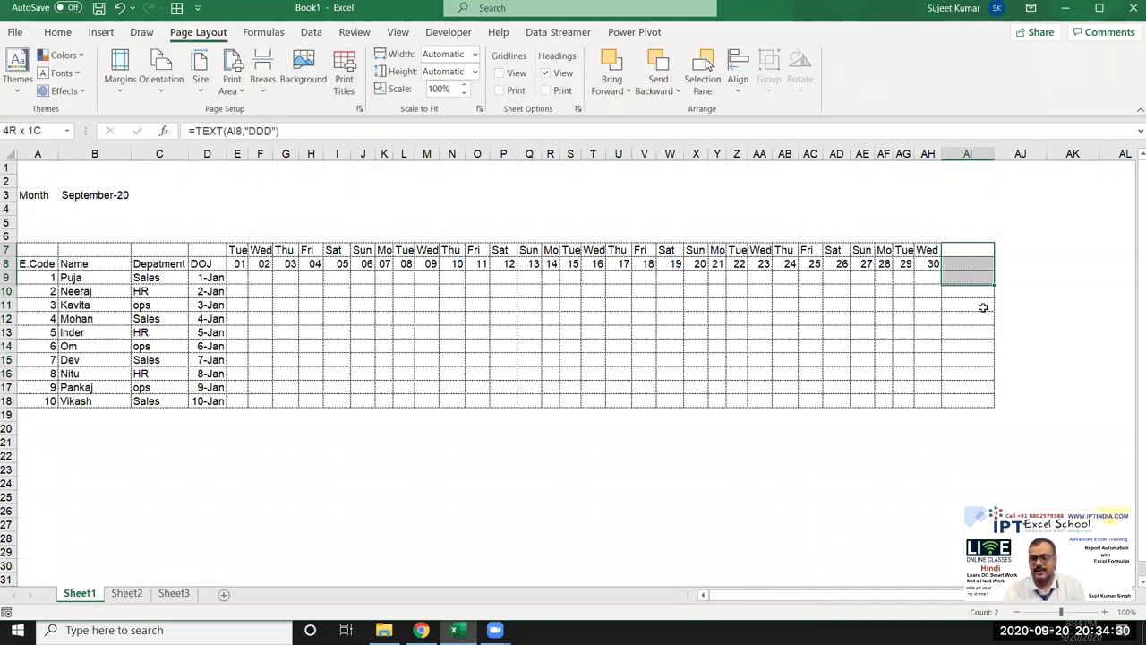
Step: Enter 2/1 as the new start date in E8
click(231, 262)
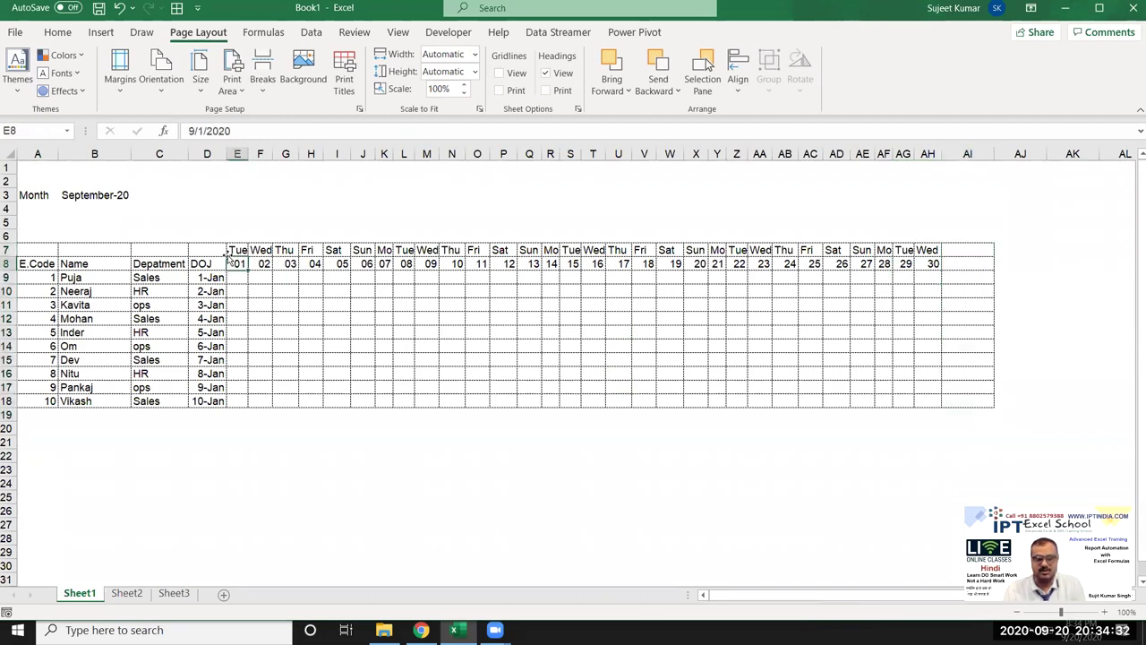
text(2/1)
key(Return)
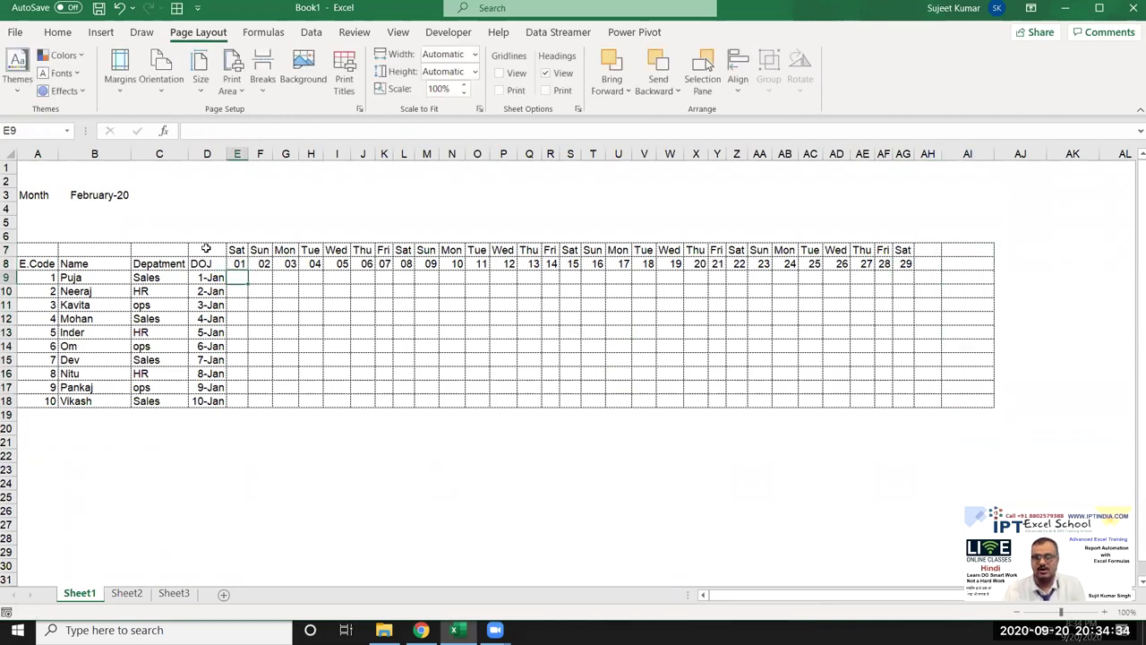
drag(937, 250, 985, 387)
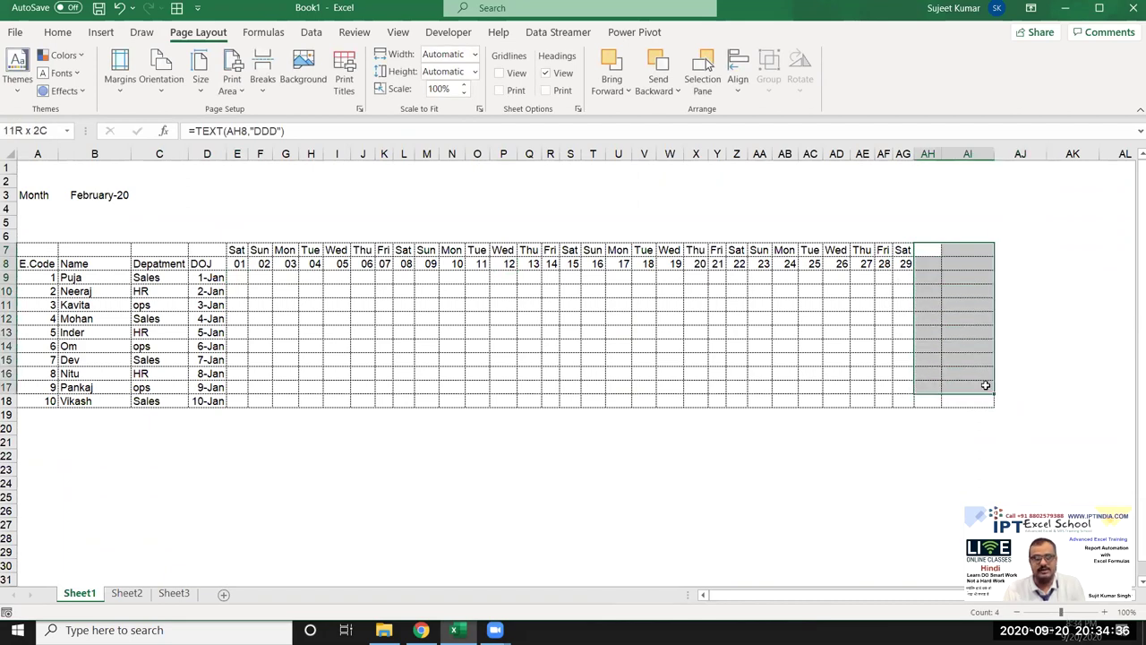
Step: Correct E8's year to 2019, so headers run Fri 01 to Thu 28
click(235, 263)
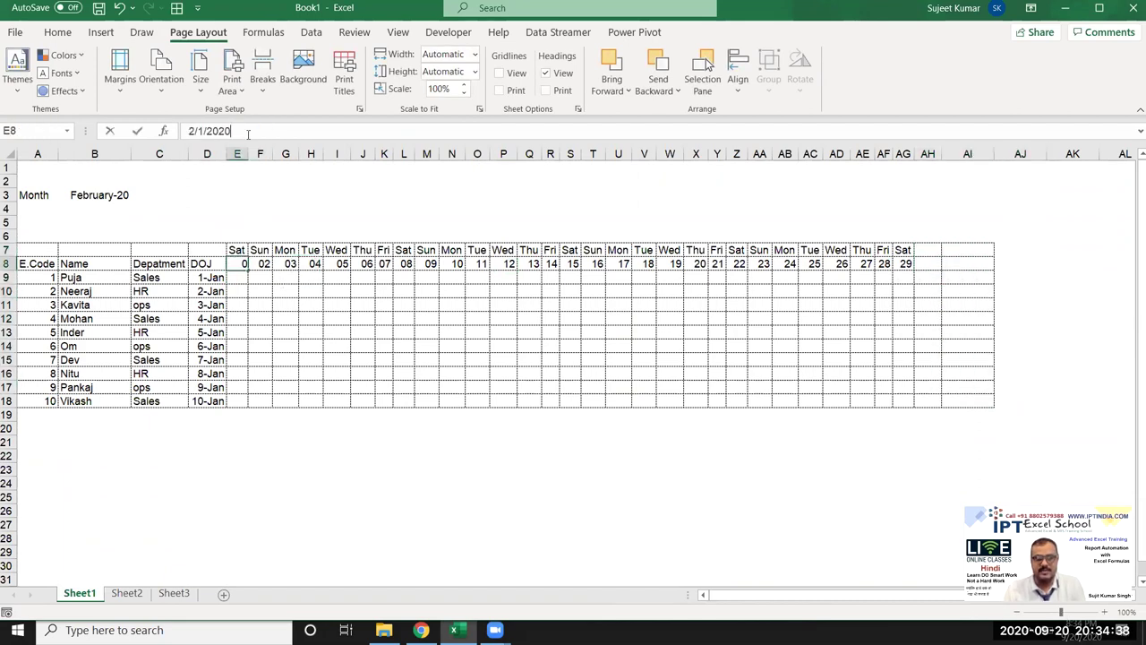
click(248, 132)
key(BackSpace)
text(19)
key(Return)
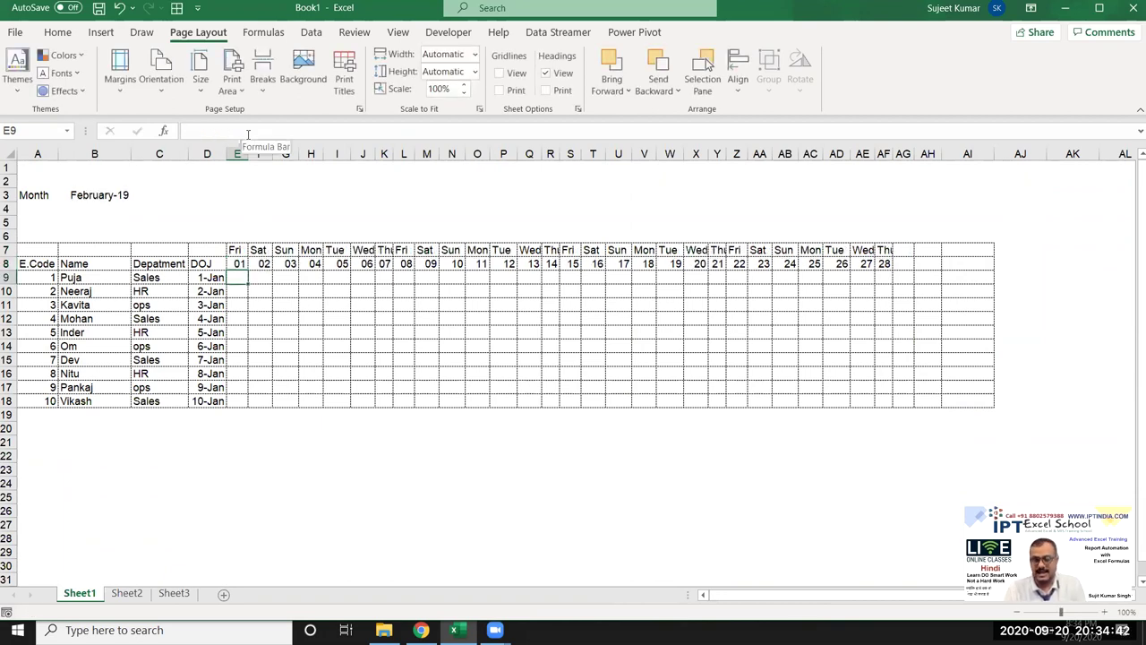
click(908, 249)
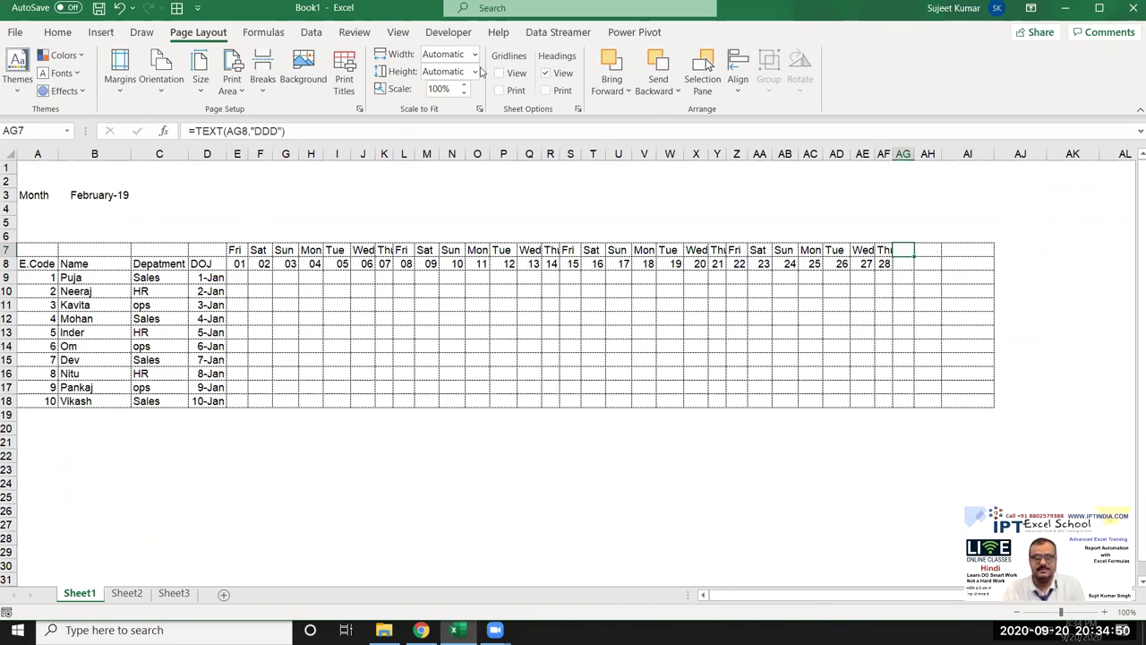
click(57, 33)
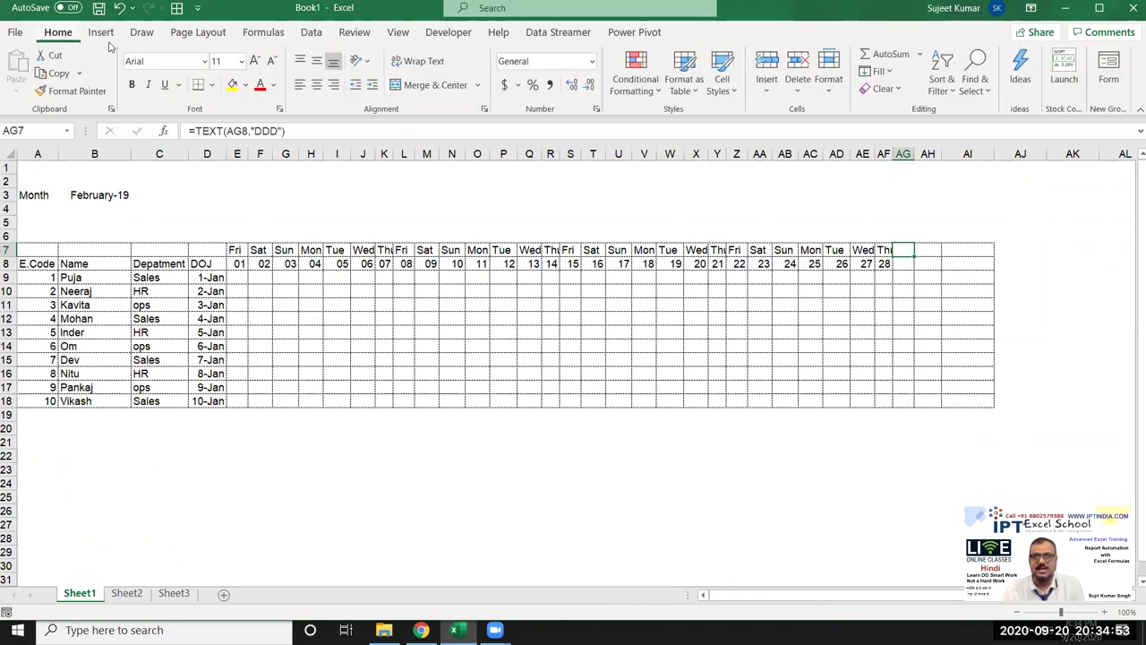
Step: Start a formula-based conditional formatting rule on AG7 testing whether AG8 is blank
click(647, 94)
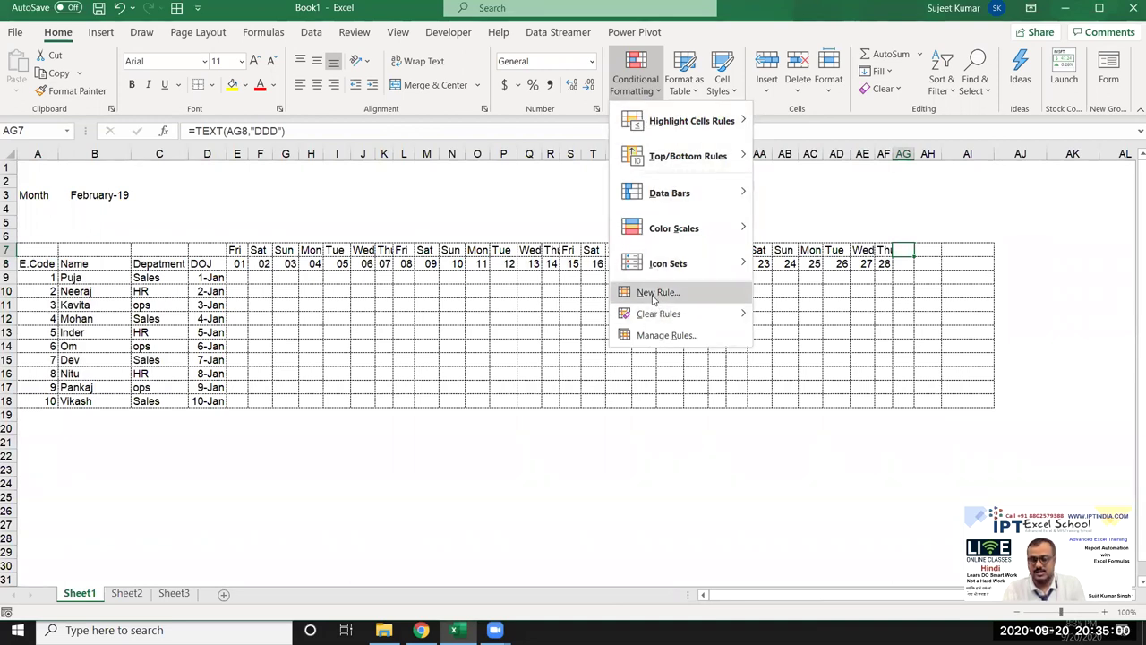
click(653, 295)
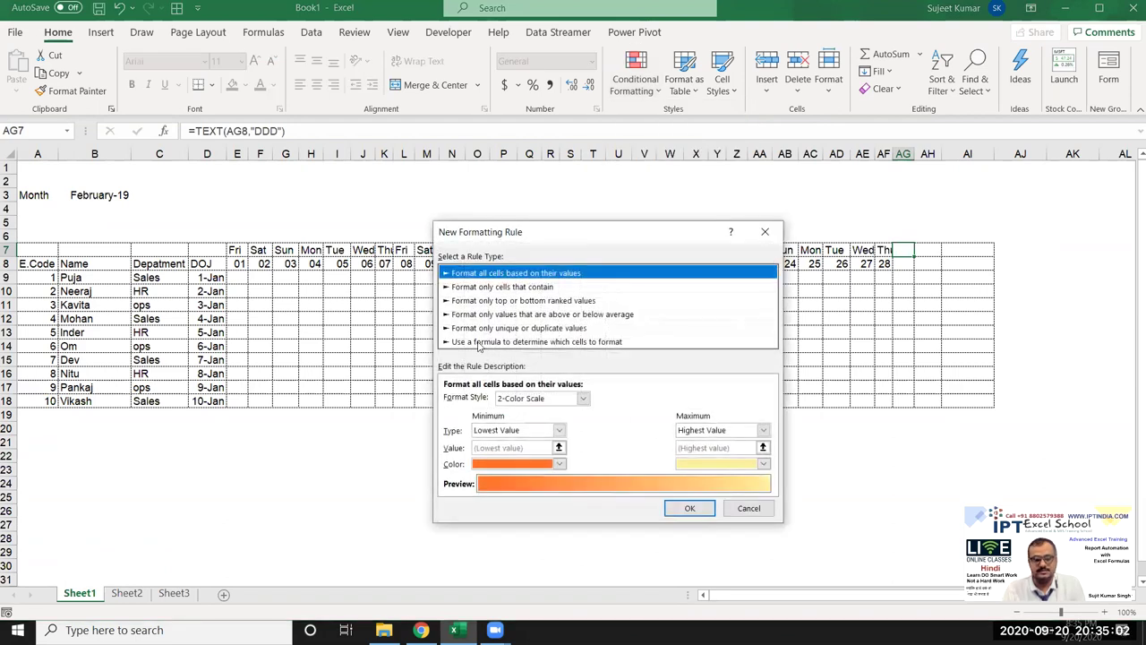
click(473, 342)
click(501, 400)
text(=)
click(901, 264)
text(=)
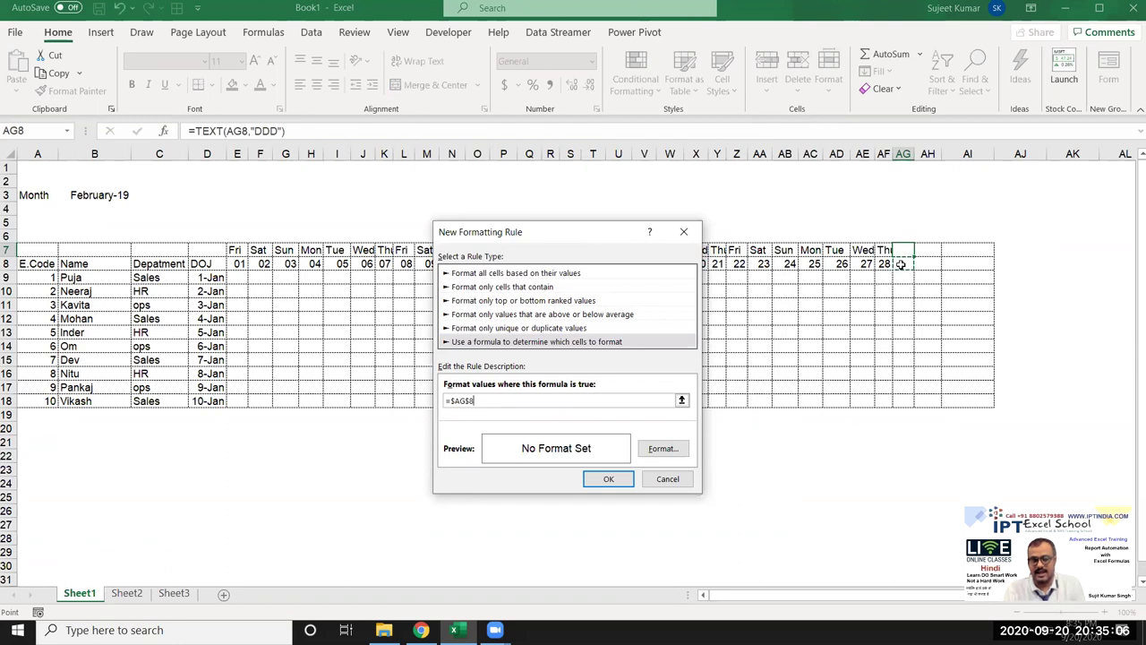
text(")
Step: Give the rule a no-border format, make its column reference relative, and save it
click(662, 448)
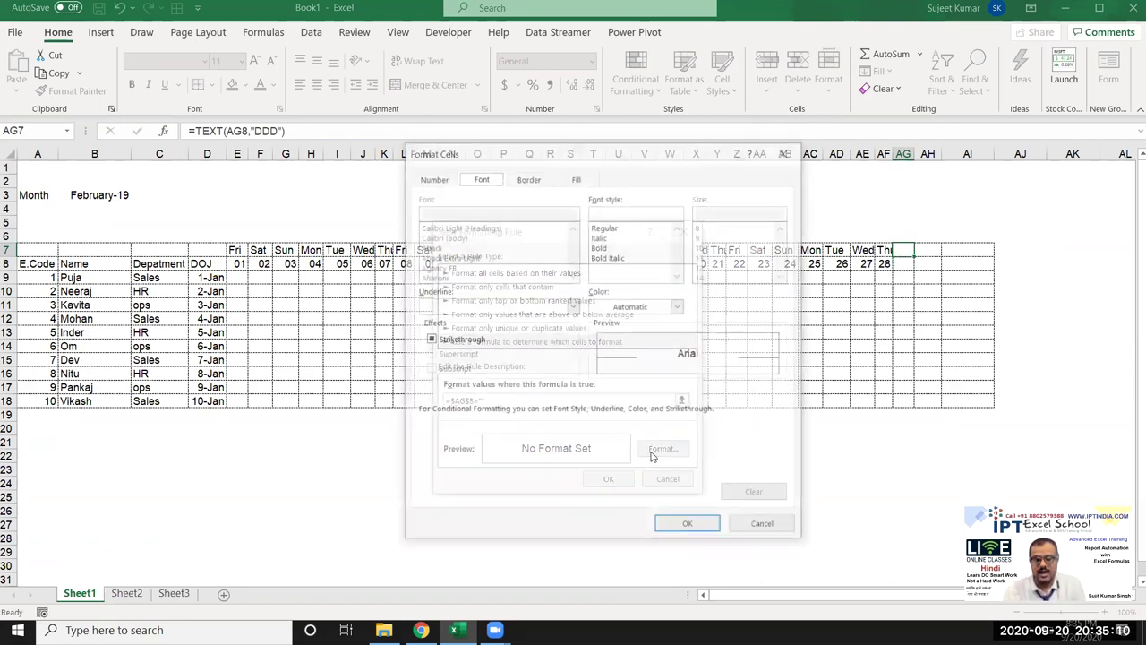
click(528, 177)
click(579, 228)
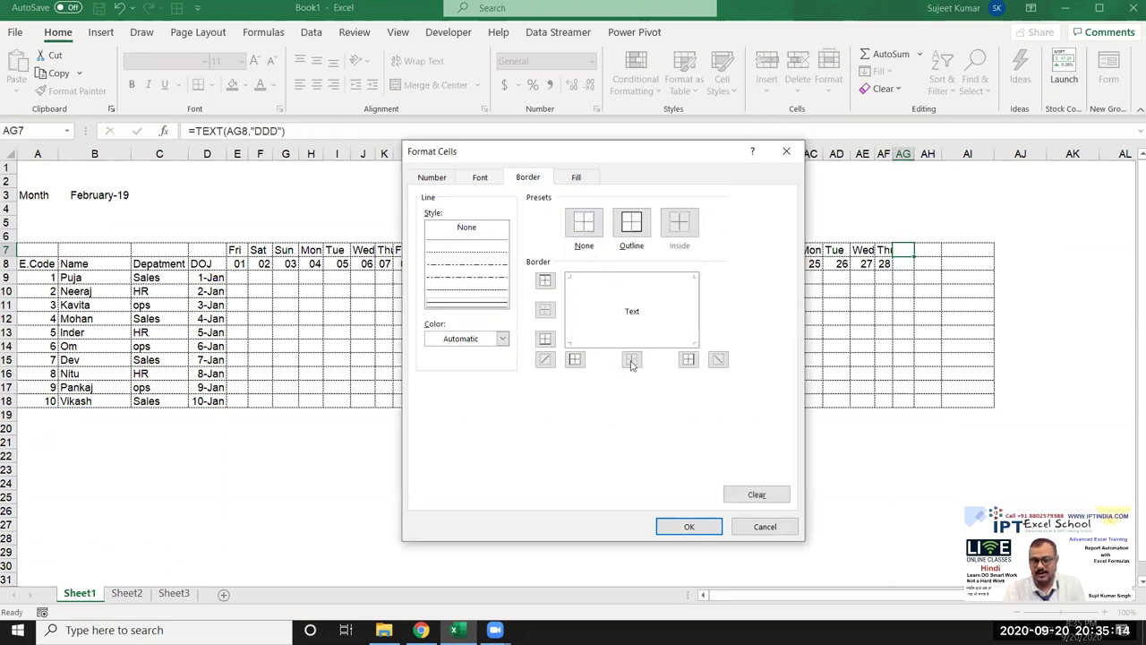
click(690, 528)
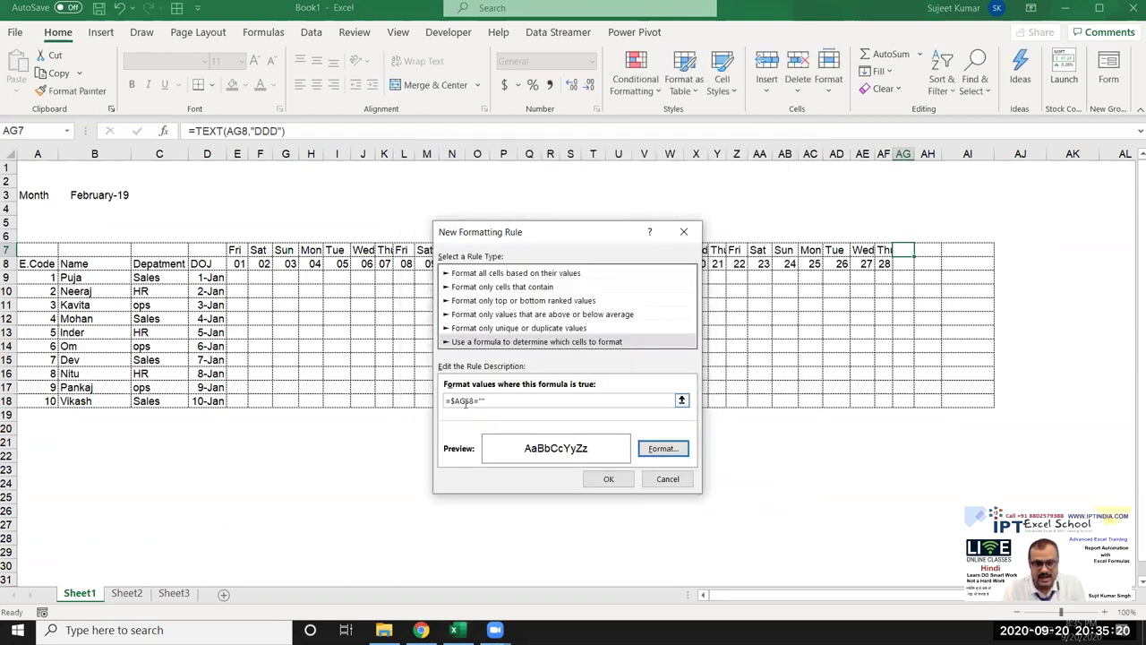
click(455, 400)
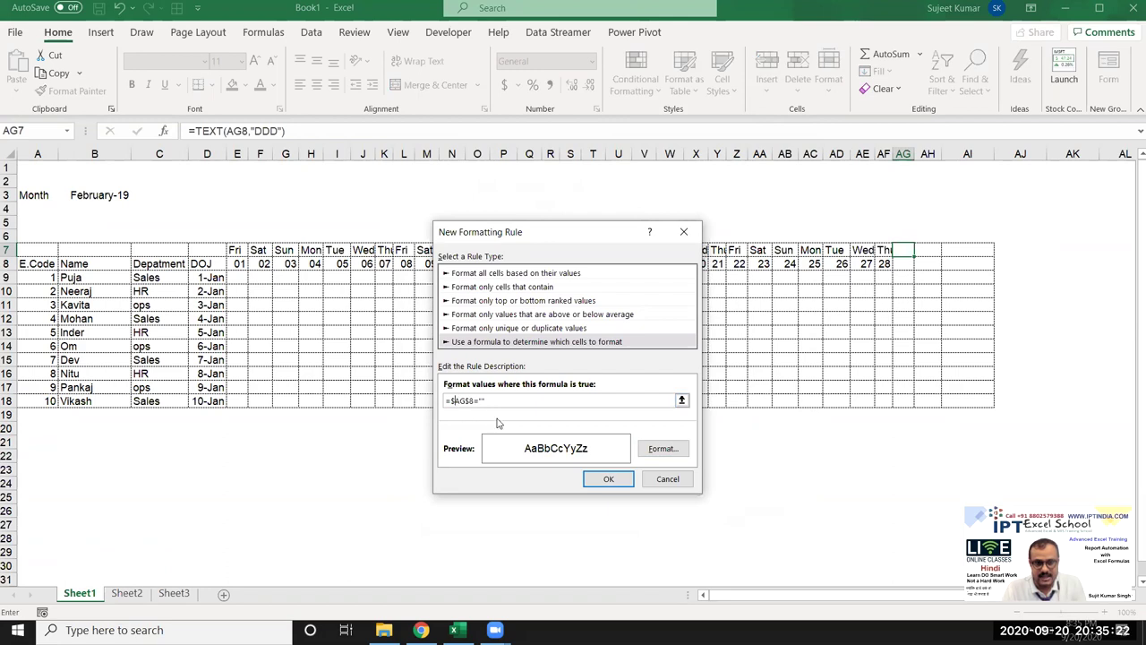
key(BackSpace)
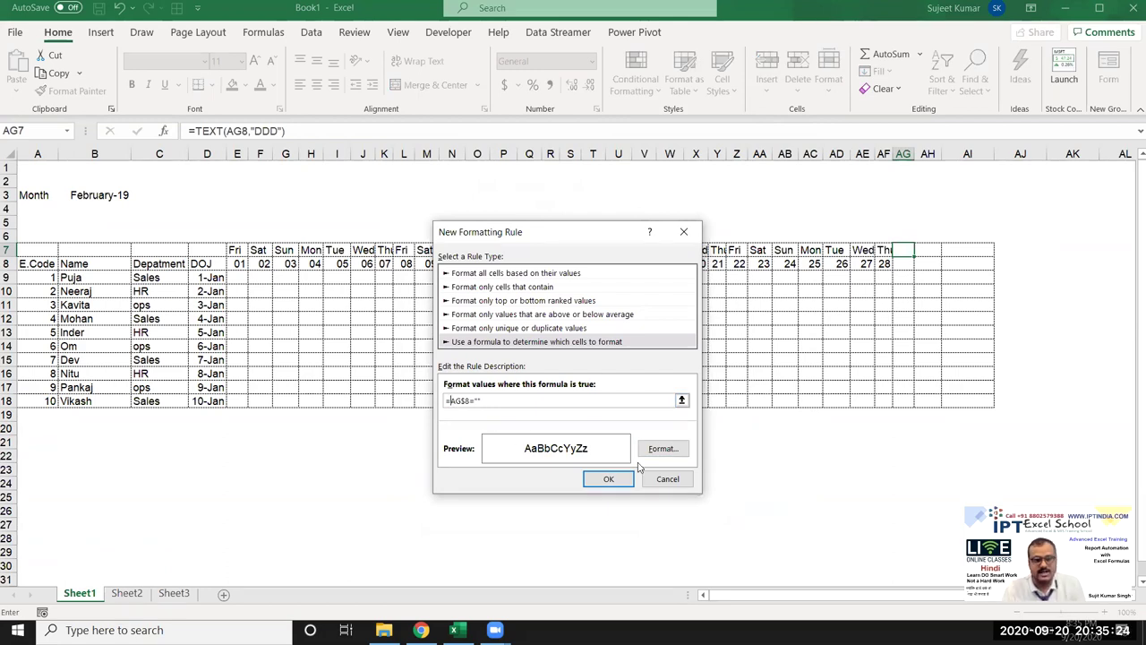
click(609, 479)
click(77, 90)
Step: Copy AG7's formatting onto the cells to its right through row 18, and autofit column AF
mouse_move(903, 250)
mouse_down()
mouse_move(986, 299)
mouse_move(987, 403)
mouse_up()
click(759, 456)
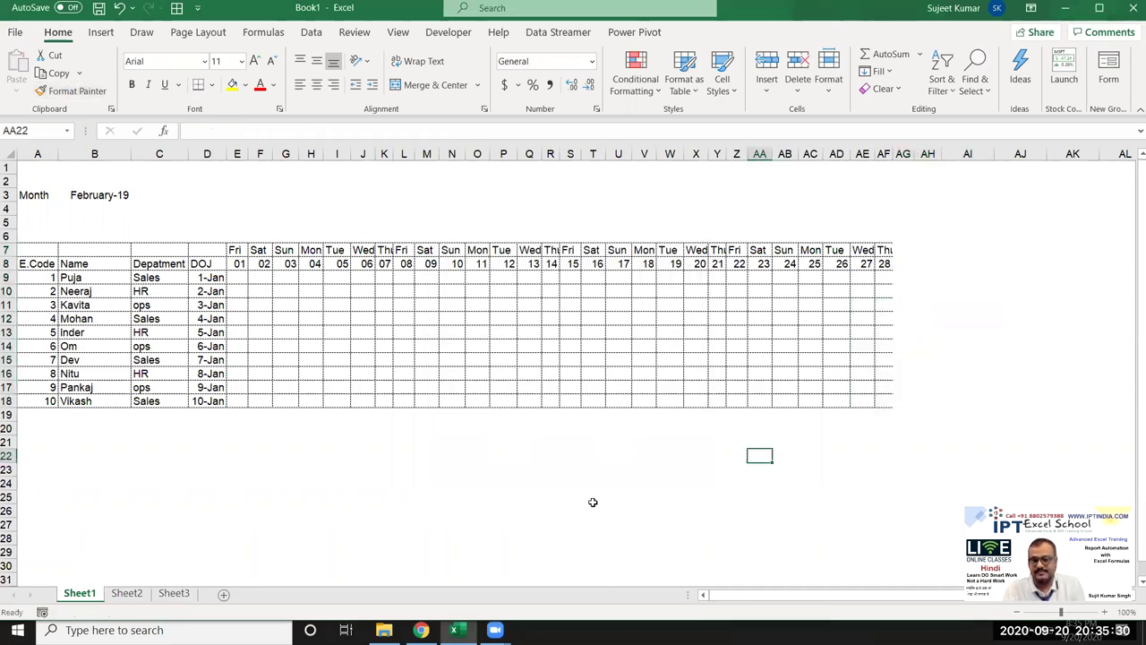
double_click(894, 154)
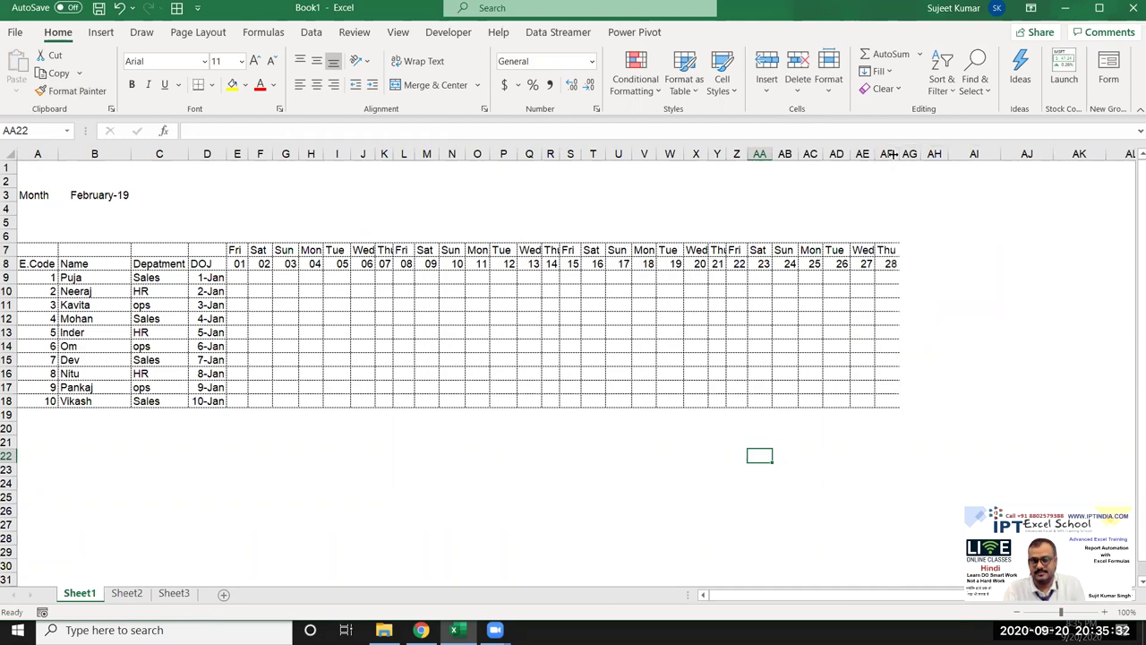
click(892, 251)
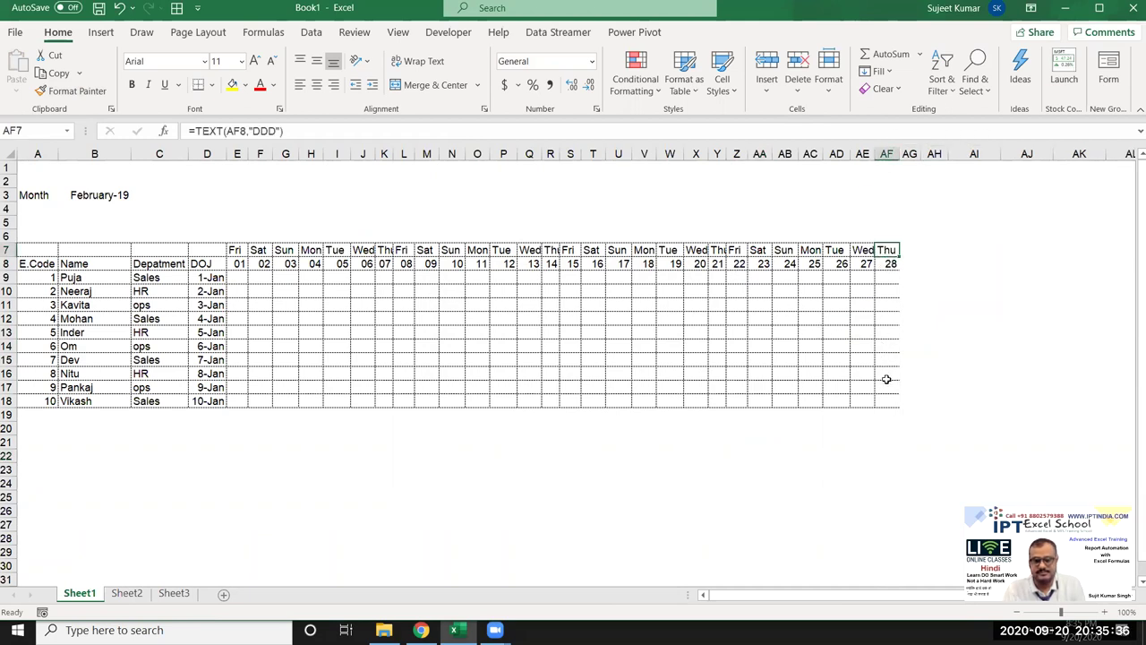
Step: Put an outside border around the day grid E7:AF18
mouse_move(890, 403)
mouse_down()
mouse_move(448, 250)
mouse_move(236, 250)
mouse_up()
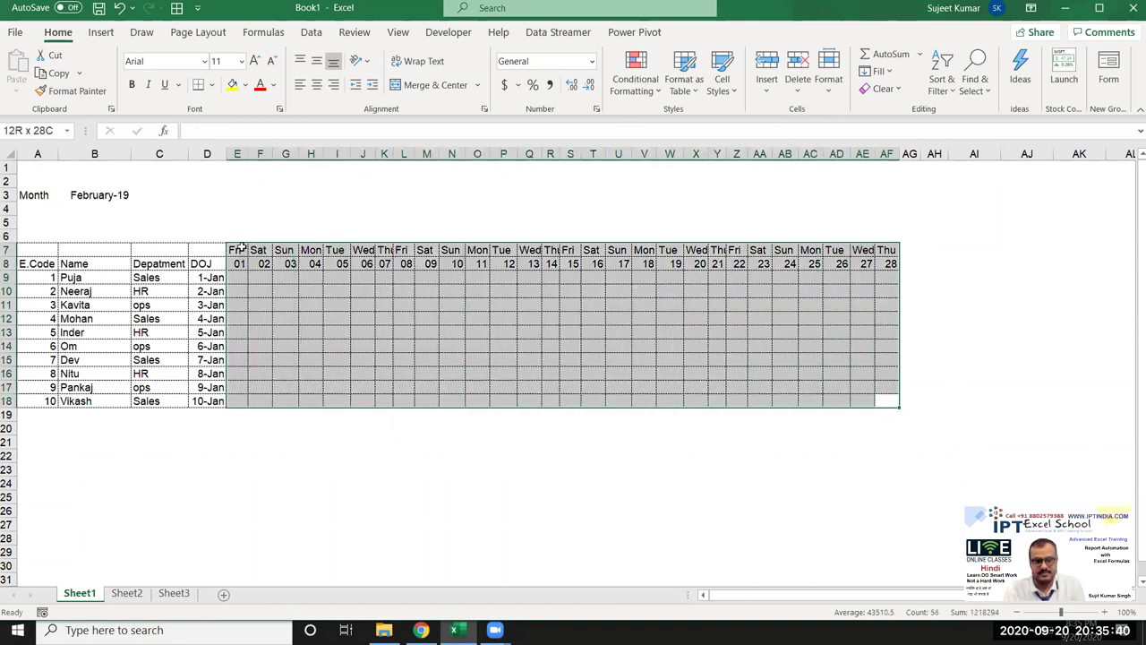
click(211, 84)
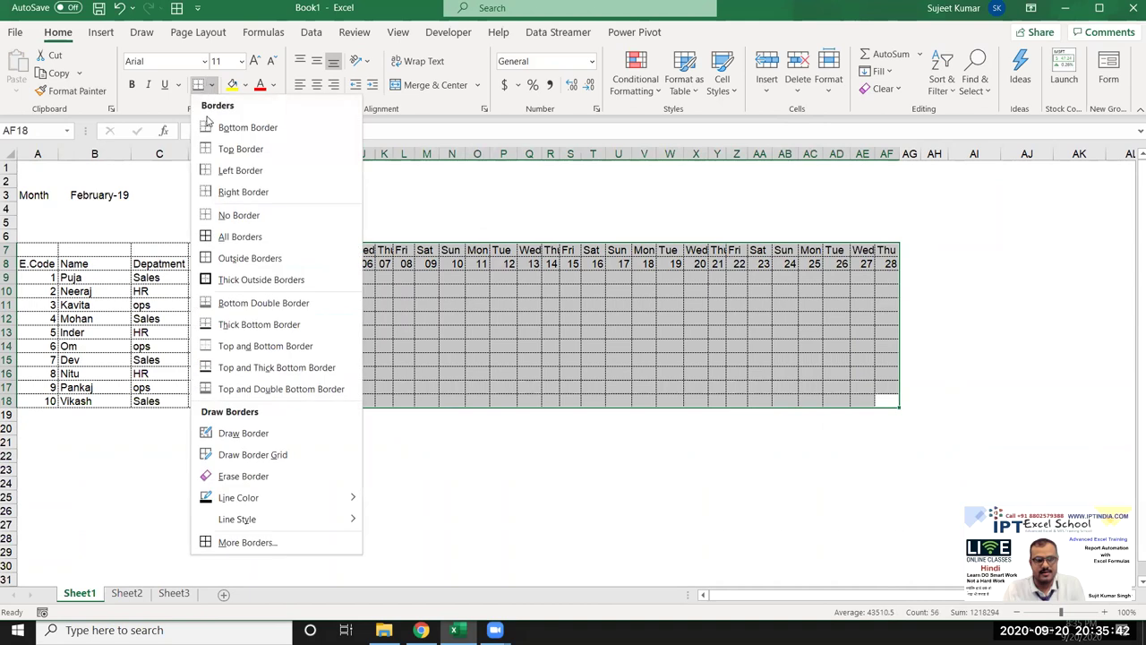
click(223, 258)
click(384, 318)
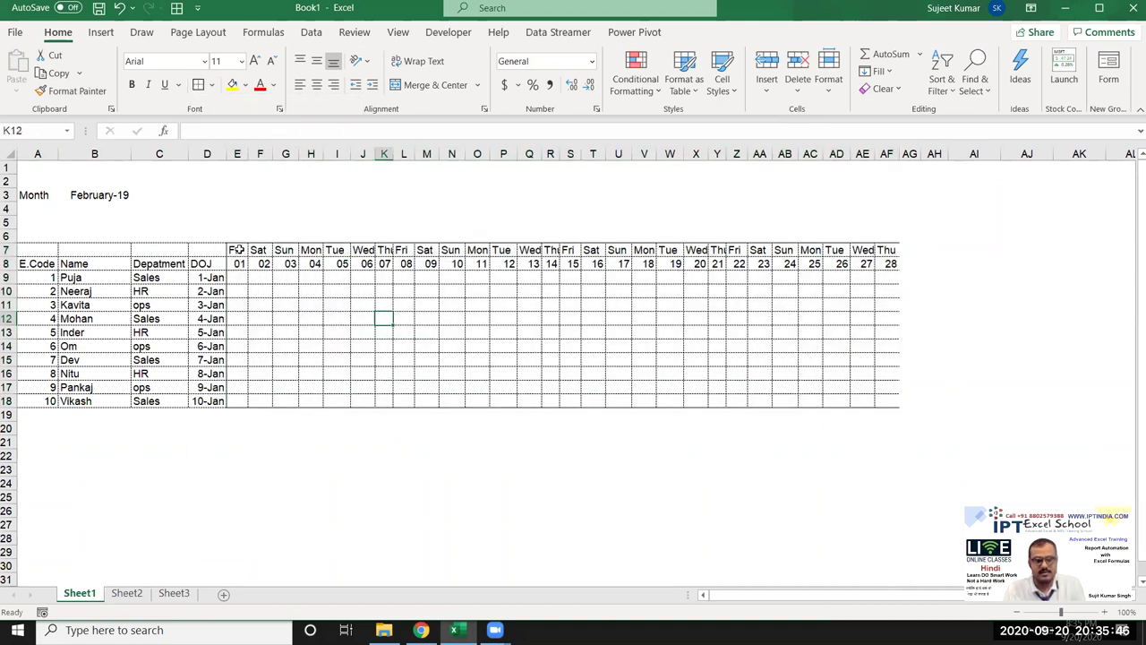
drag(238, 251, 891, 403)
click(697, 414)
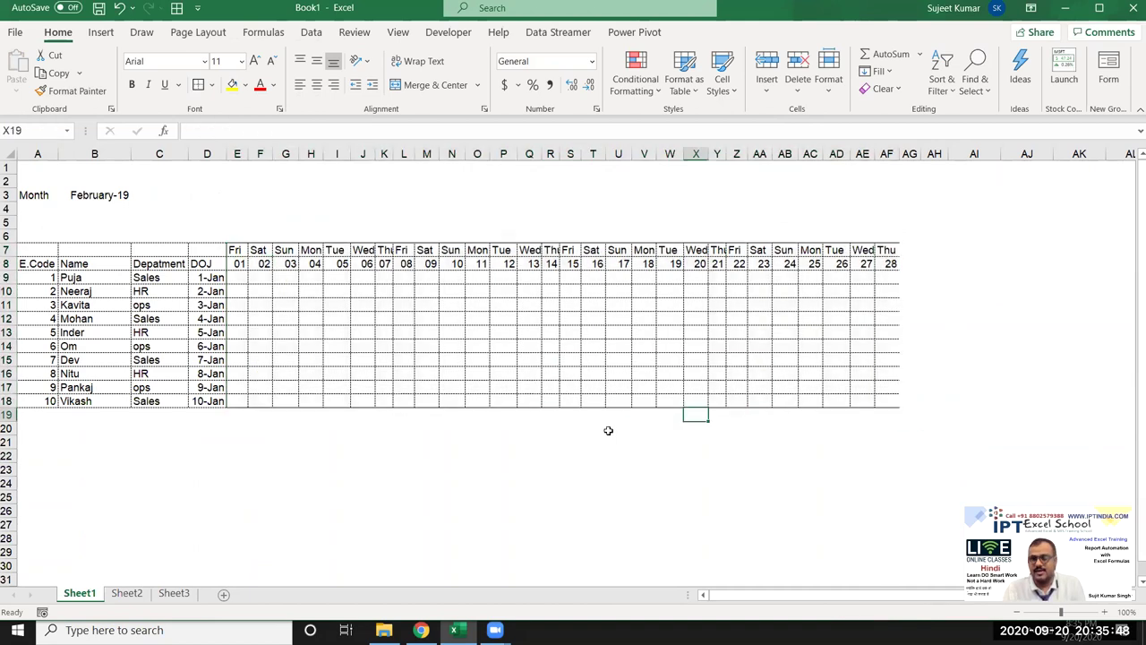
click(114, 198)
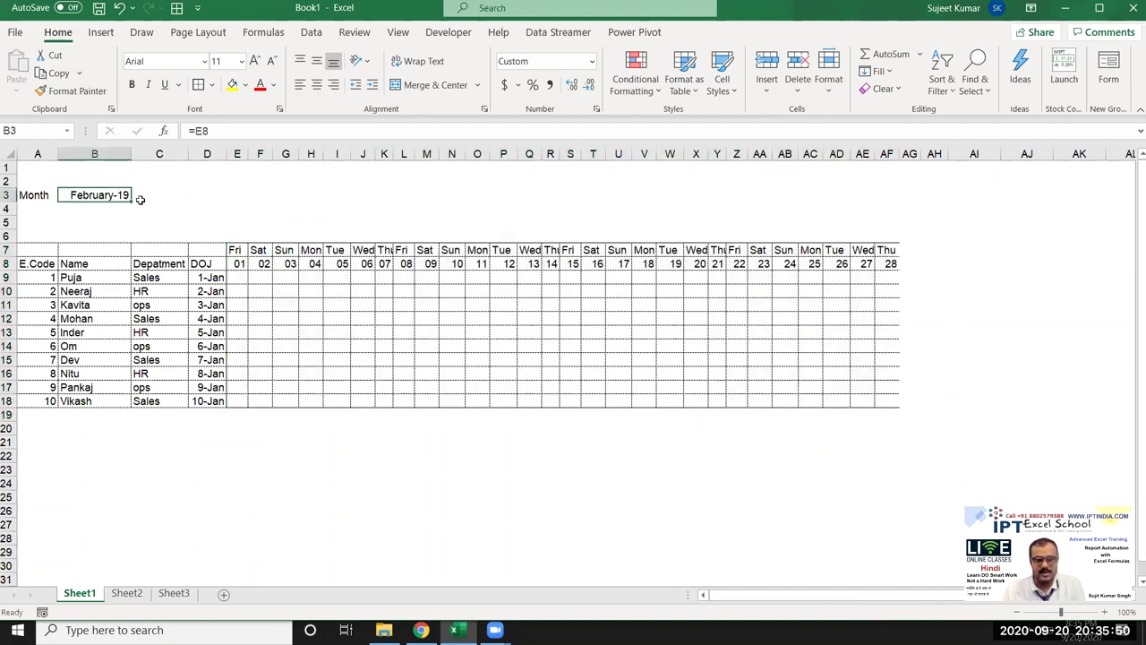
Step: Change the start date in E8 to 9/1
click(242, 267)
text(9/)
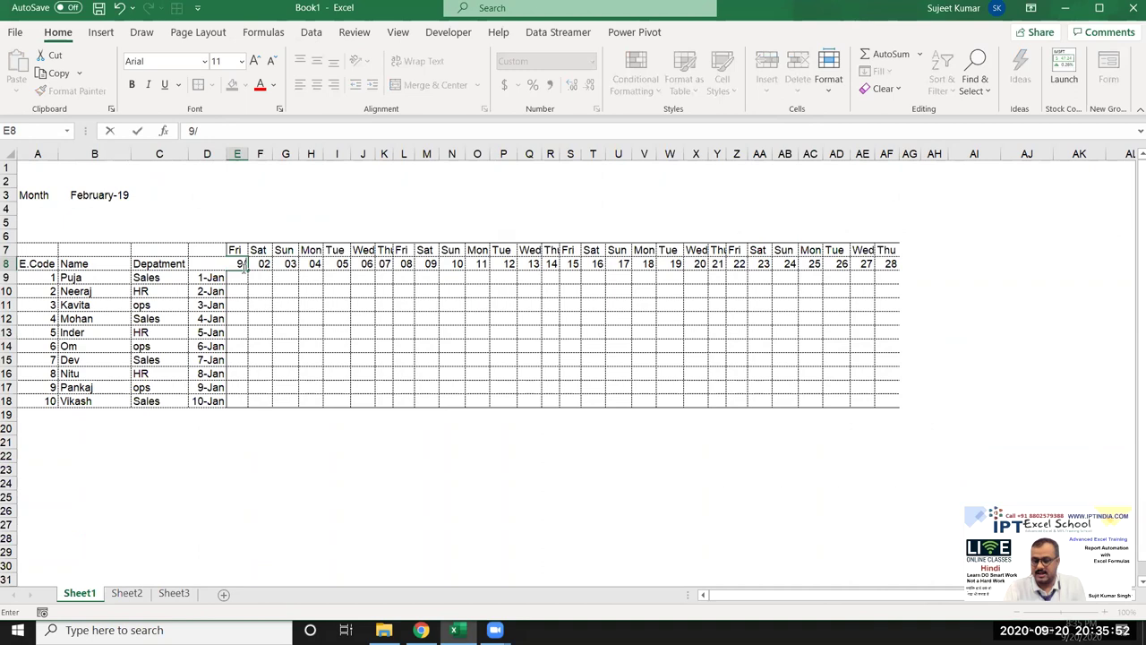
key(Return)
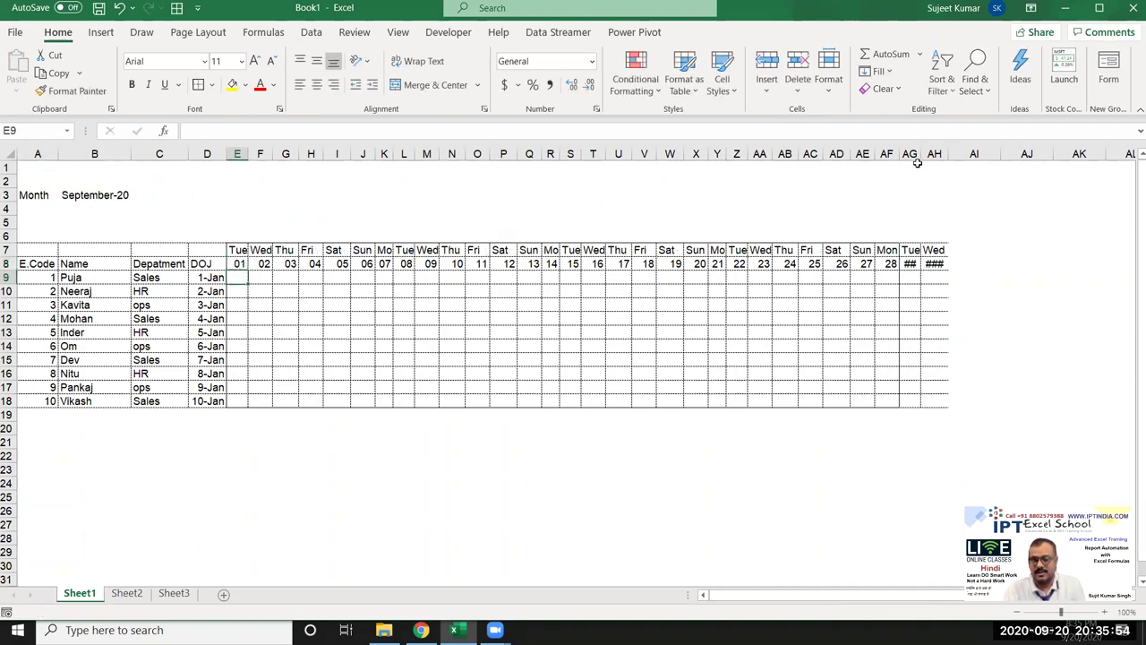
Step: Autofit column AG and paint AF8's day-number format onto AG8:AH8
double_click(922, 154)
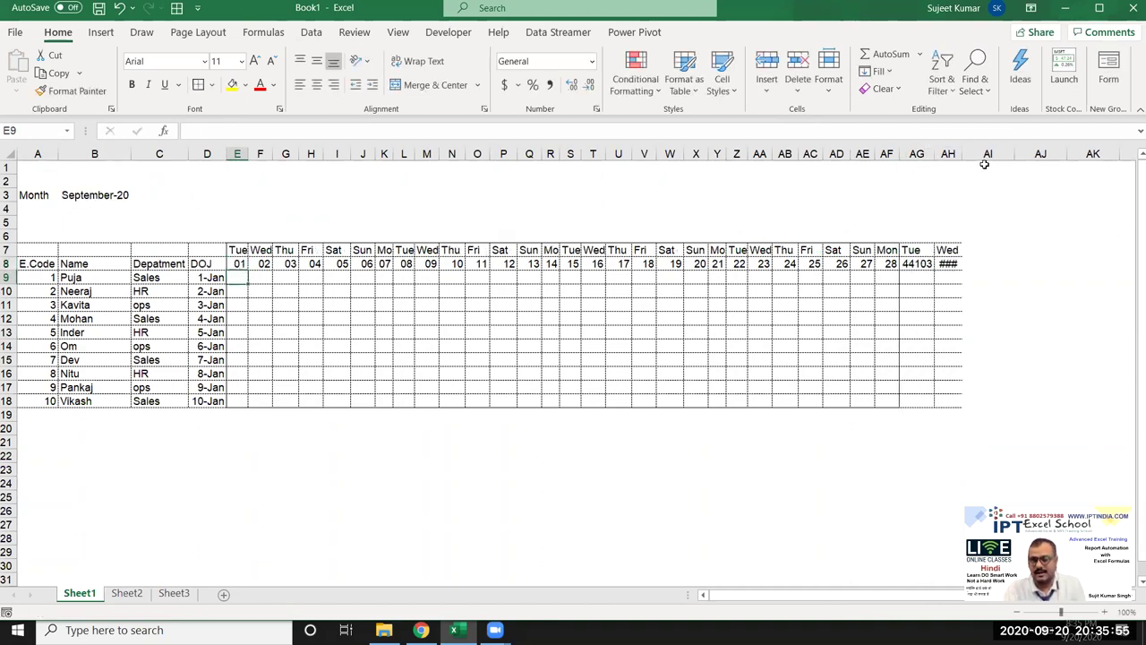
click(893, 262)
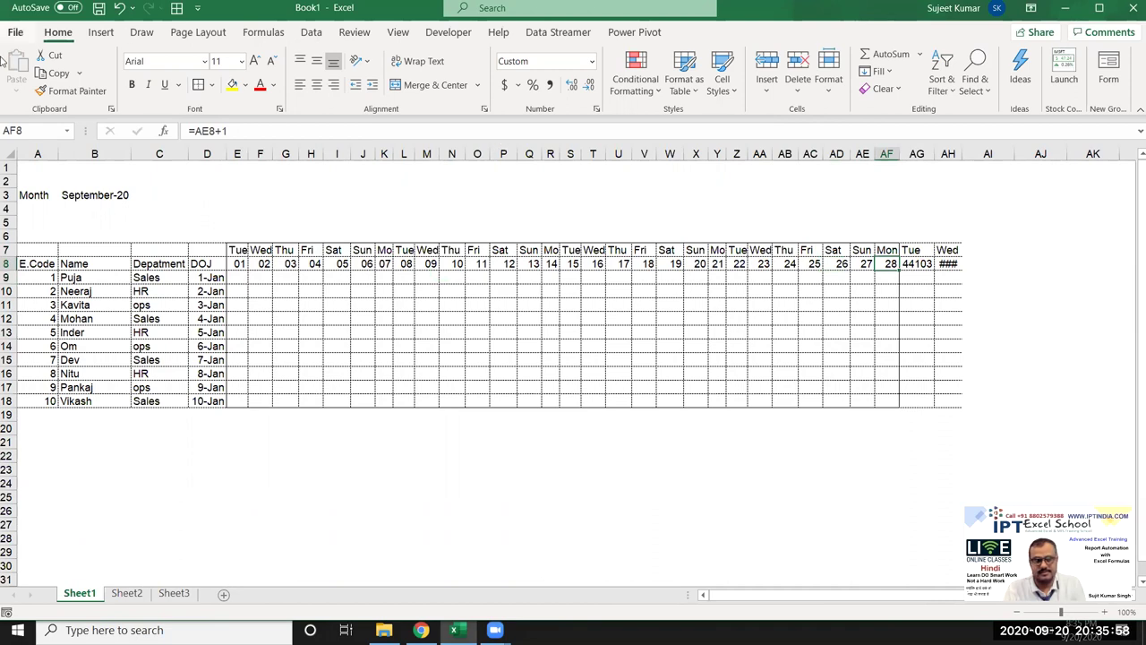
click(51, 90)
drag(889, 263, 946, 264)
click(923, 296)
click(956, 276)
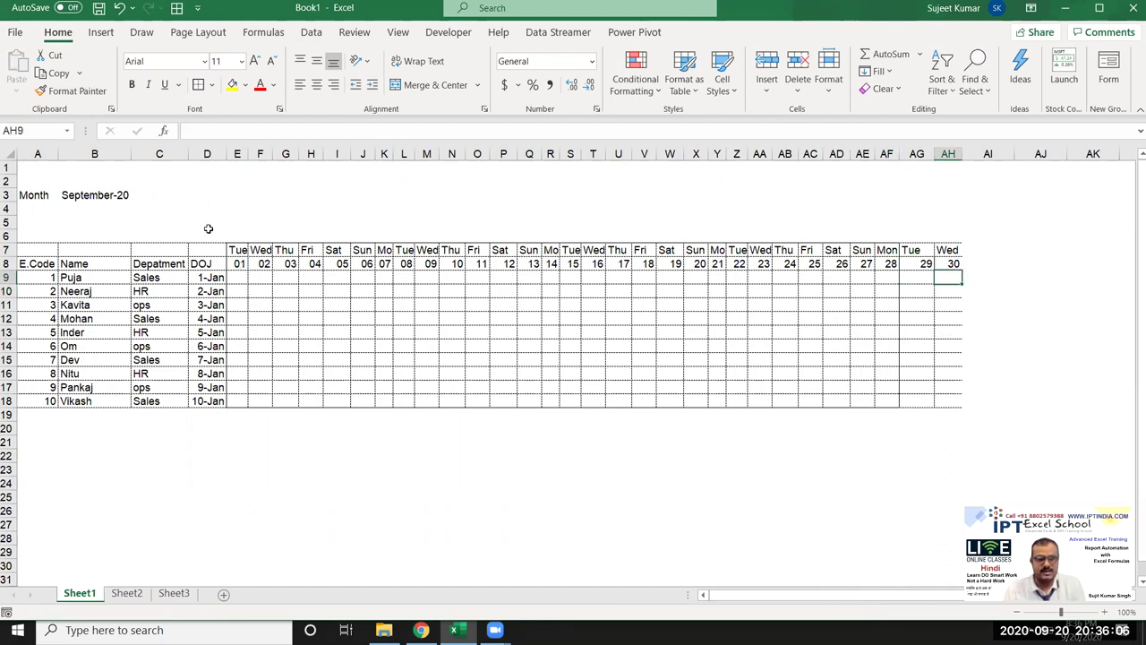
Step: Set the start date in E8 to 10/1 for October 2020
click(241, 264)
text(8/)
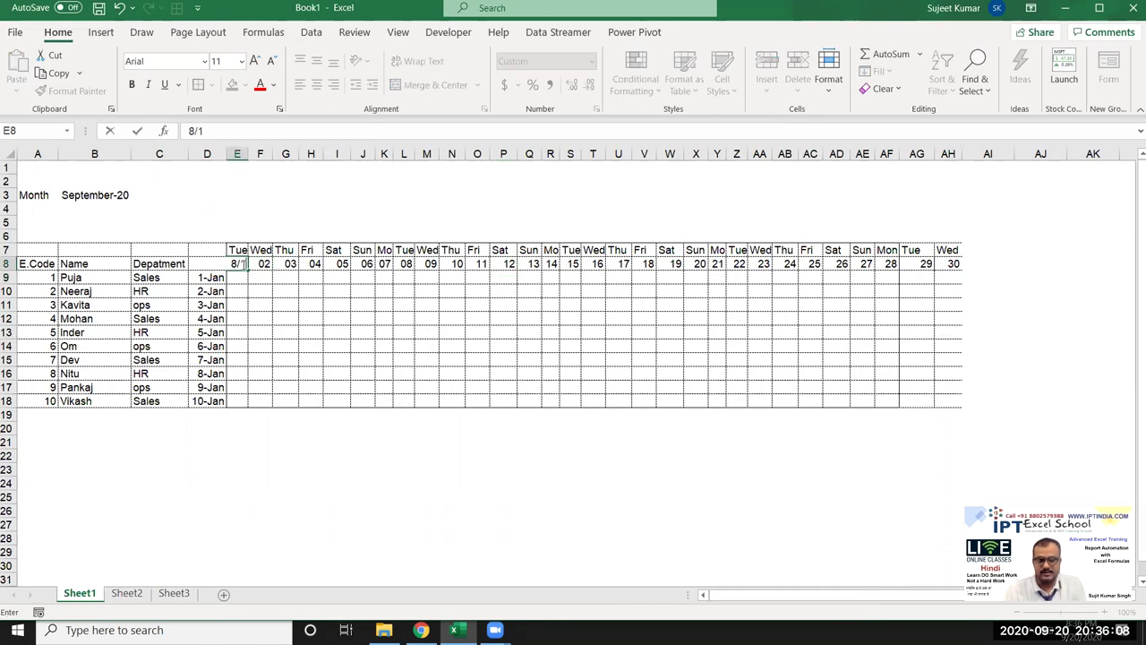
click(241, 264)
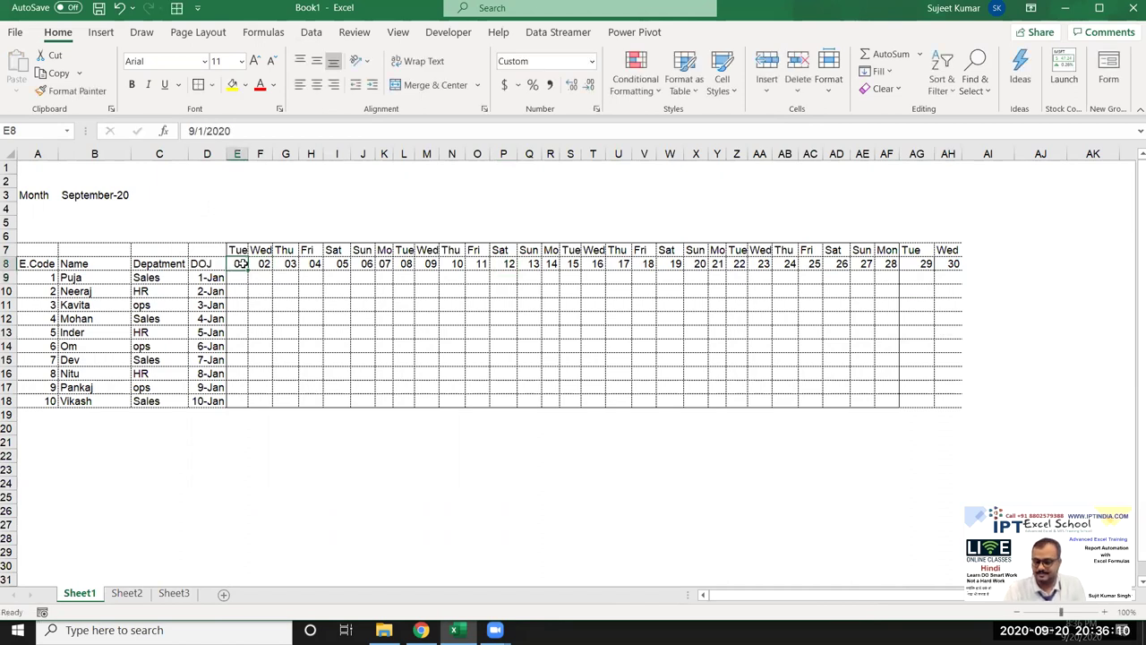
text(10/1)
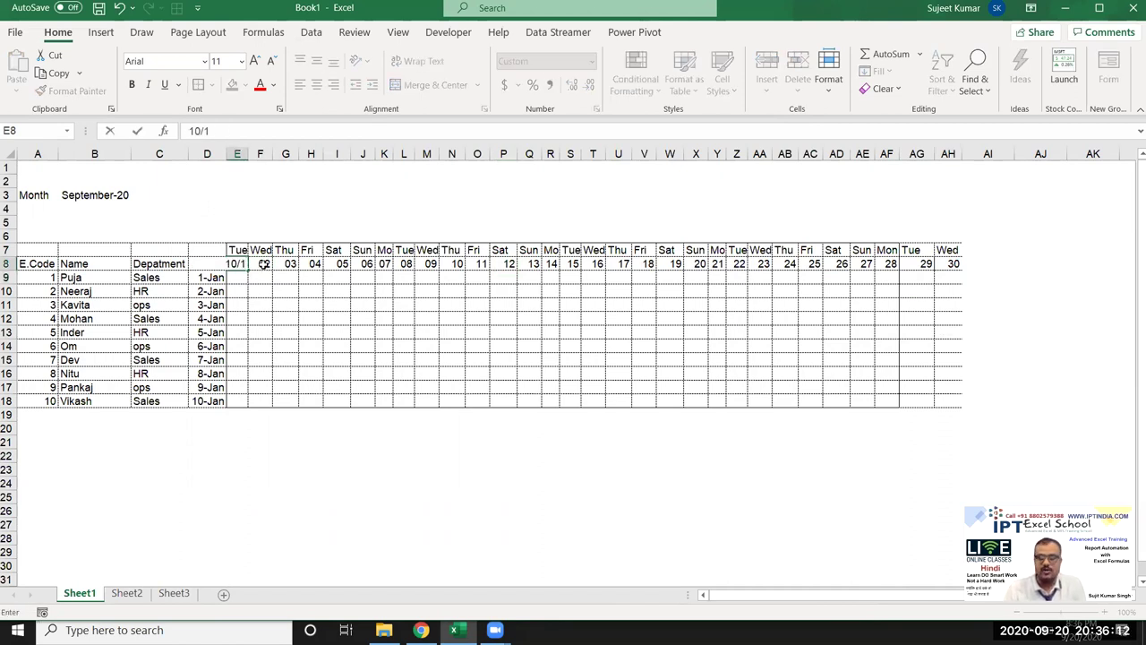
key(Return)
Step: Copy the AH8 day formula into AI8 for the 31st and narrow column AI
click(951, 264)
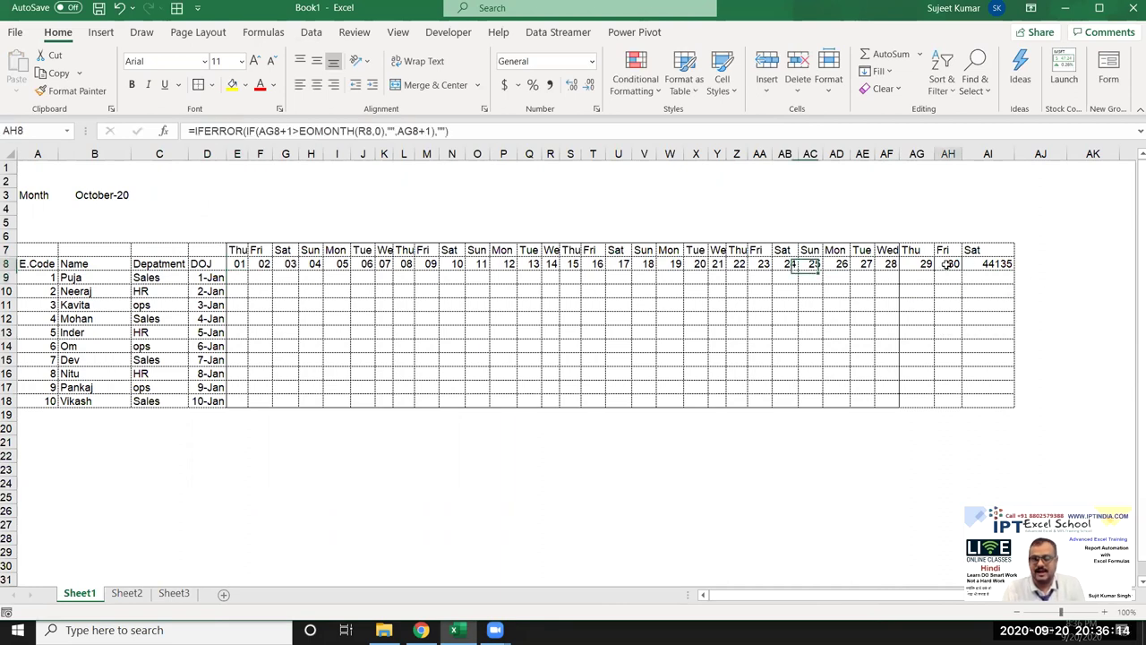
key(ctrl+c)
click(994, 264)
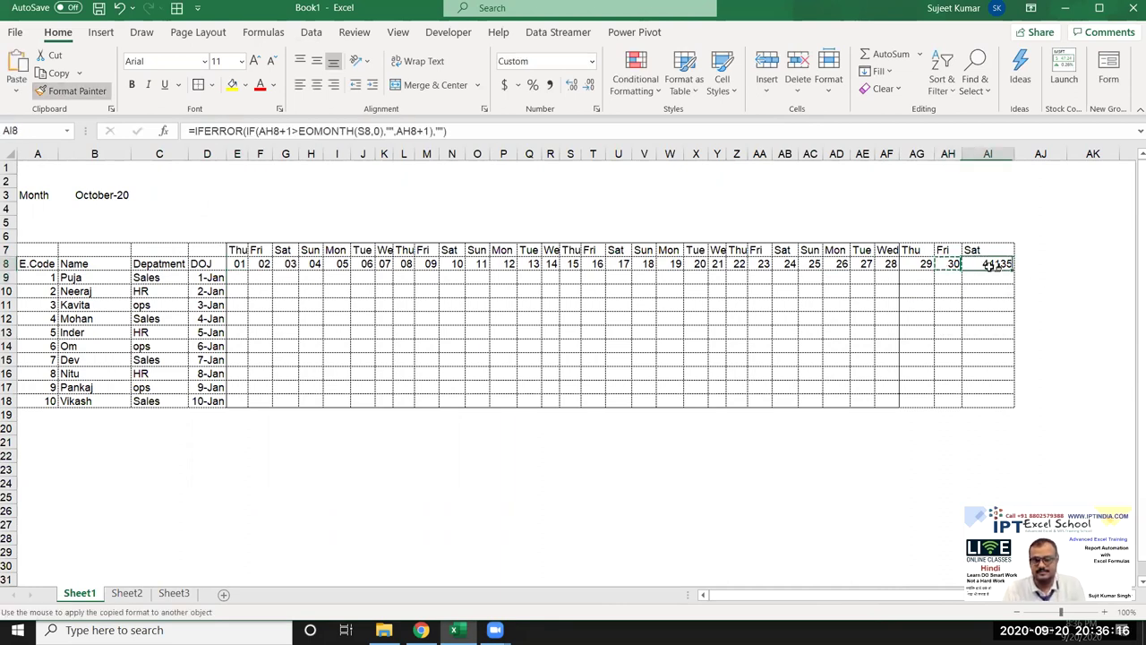
key(Return)
drag(1012, 156, 925, 154)
click(837, 332)
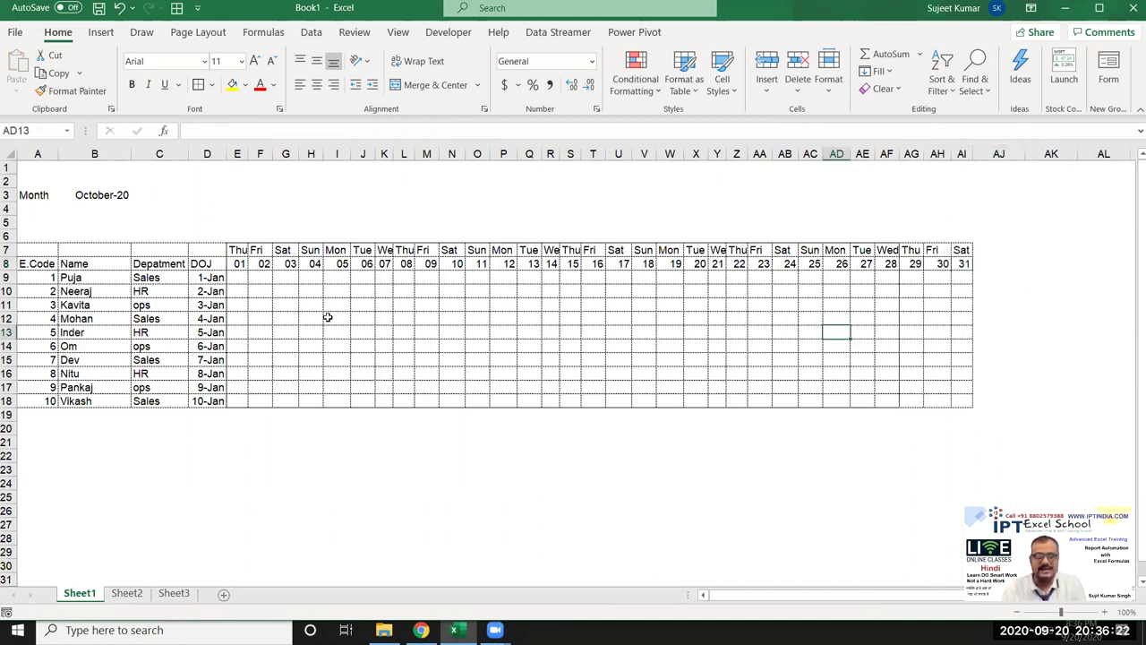
Step: Enter P in E9 and fill it down to E18
click(240, 278)
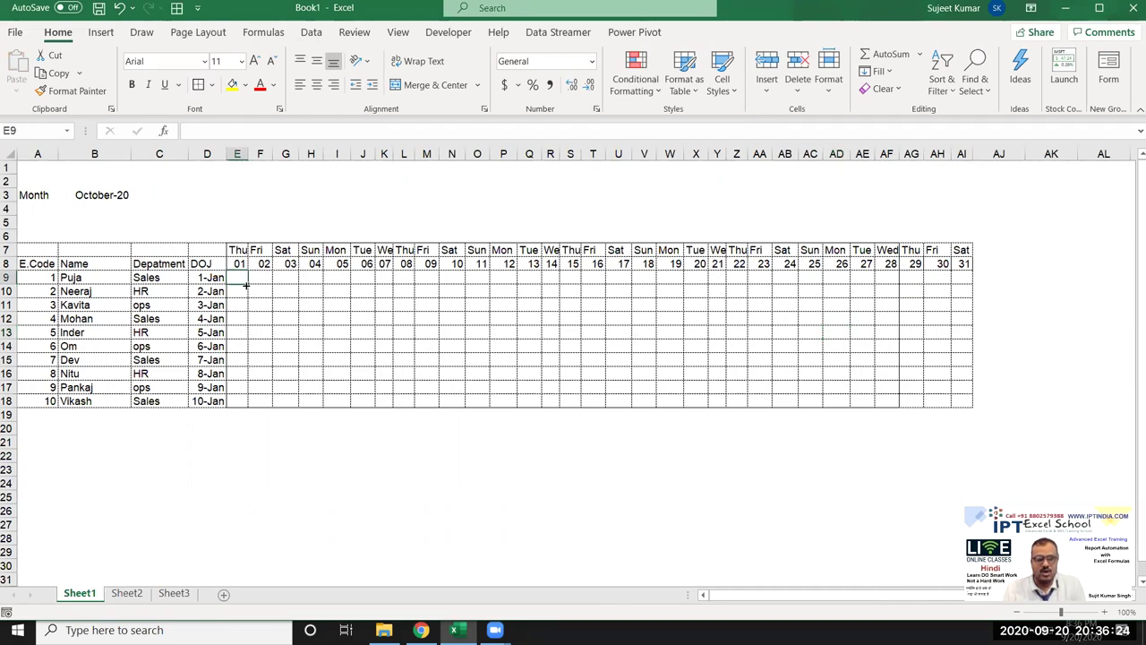
text(P)
key(Return)
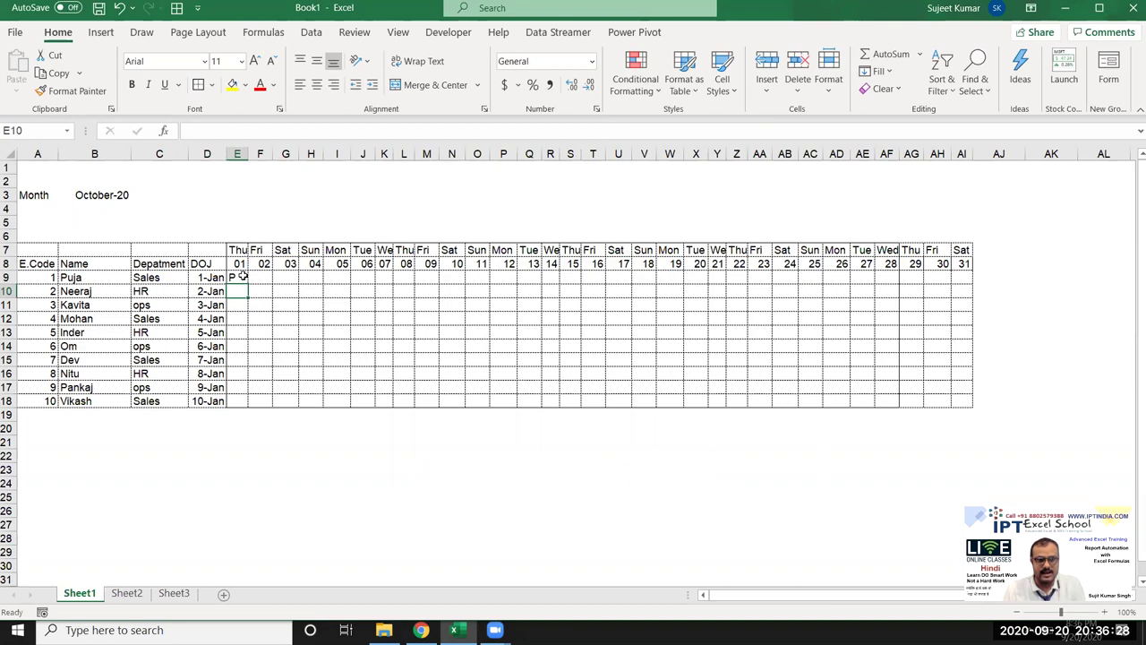
drag(243, 278, 247, 401)
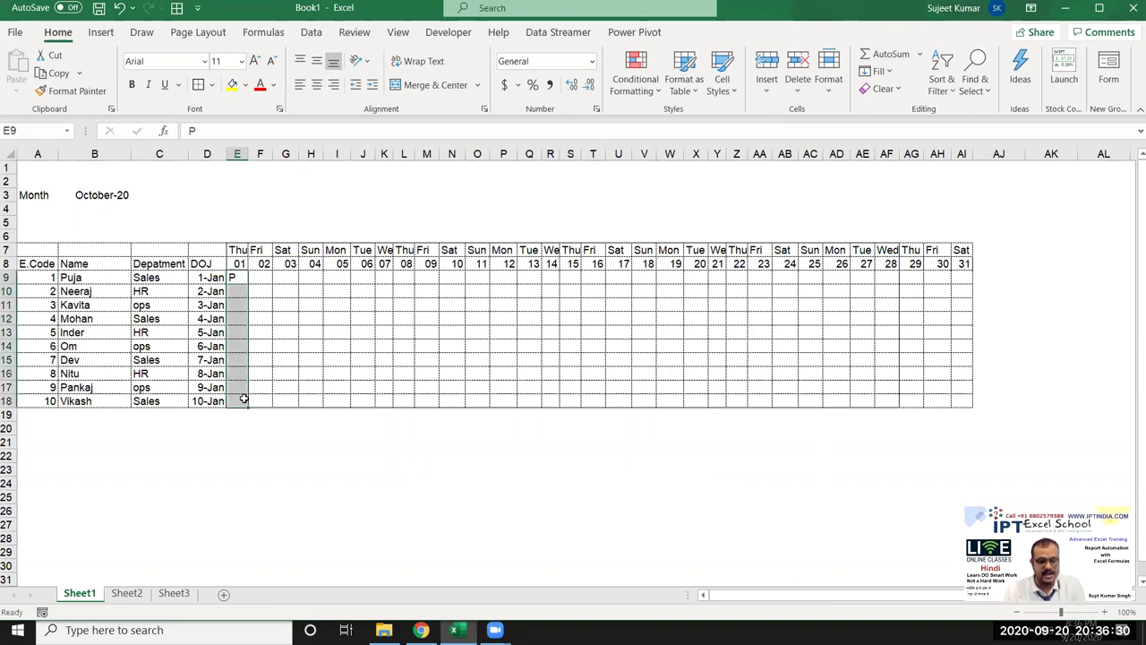
key(ctrl+d)
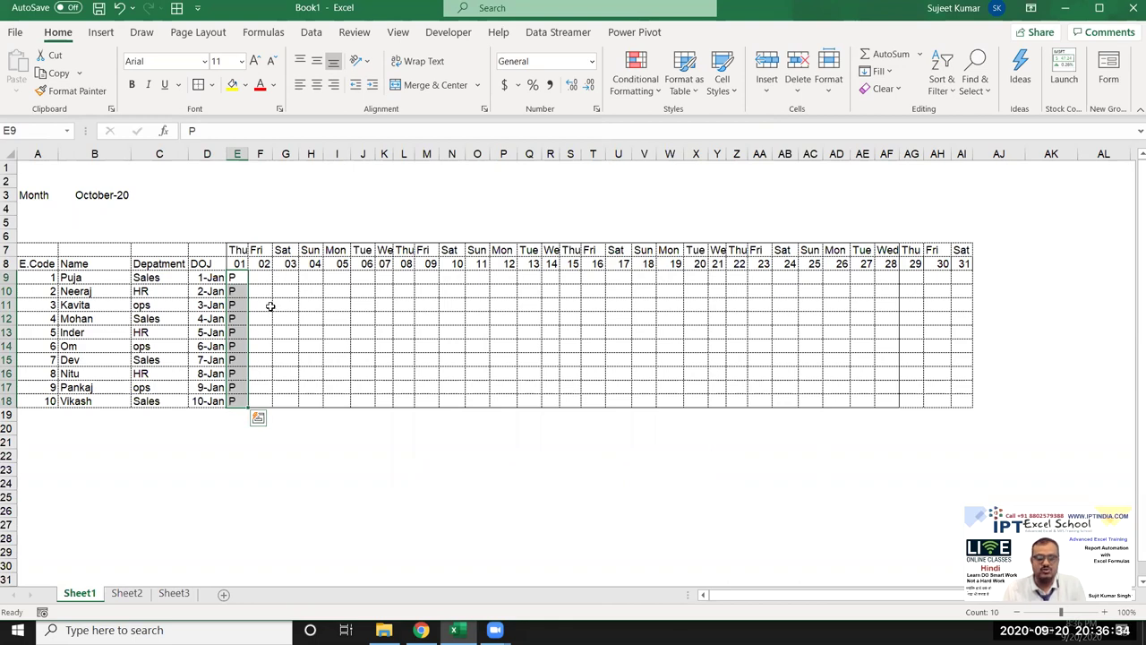
click(240, 277)
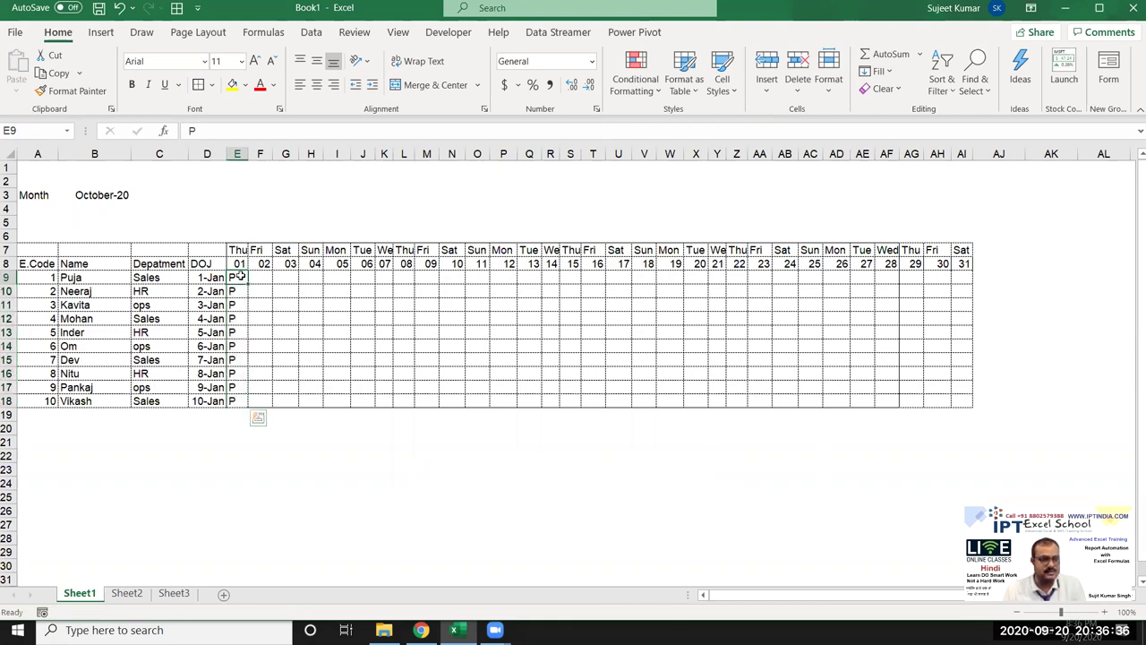
drag(240, 278, 346, 399)
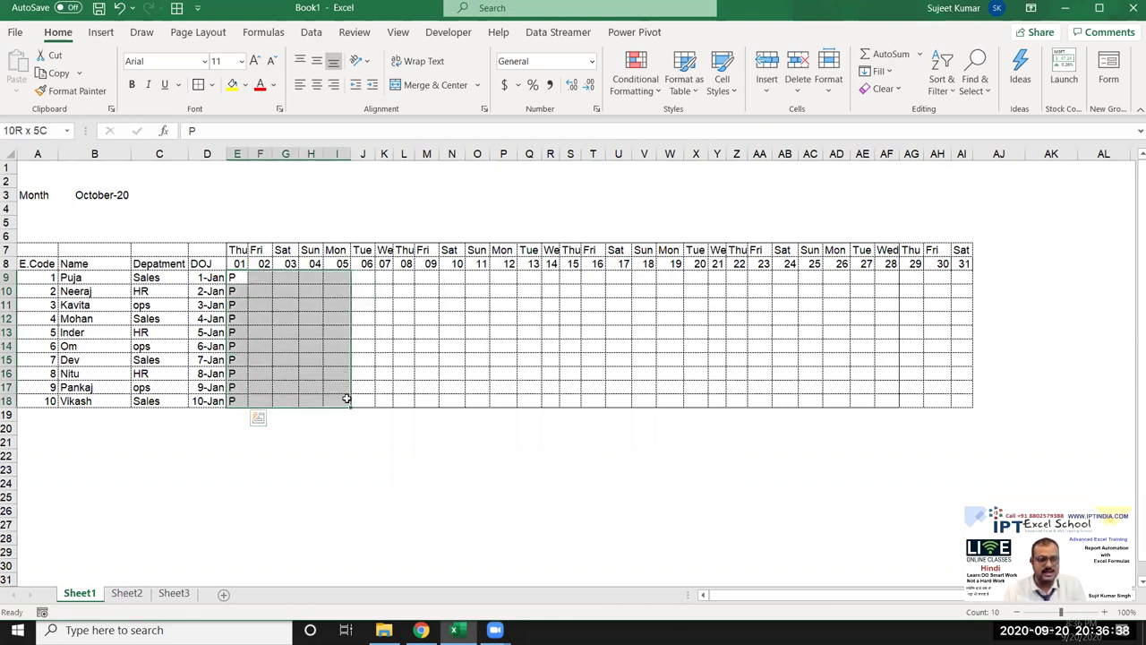
click(65, 305)
Step: Try W entries in F11:G11, delete them, and reselect E9:E18
click(267, 304)
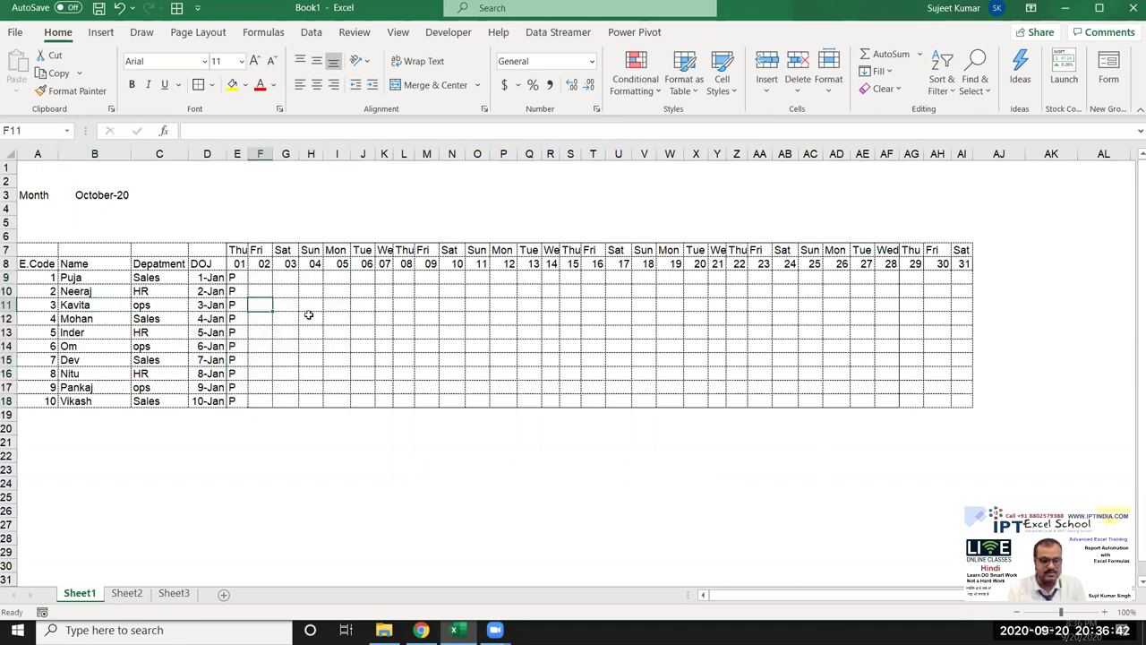
text(W)
key(Tab)
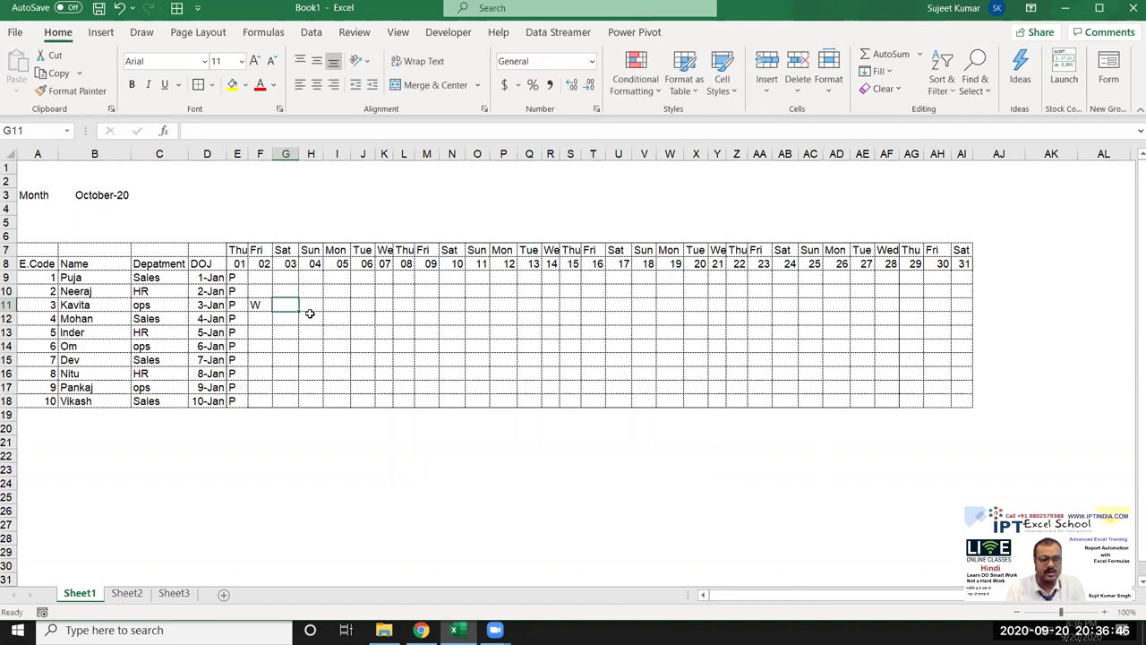
text(Sat)
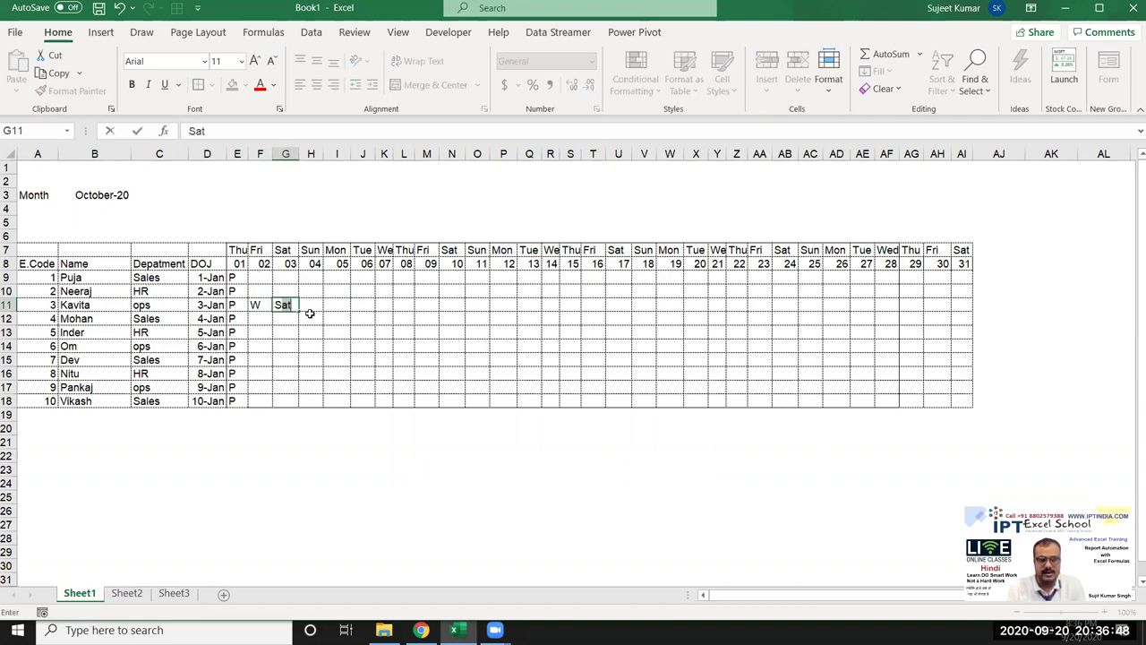
key(BackSpace)
key(BackSpace)
key(BackSpace)
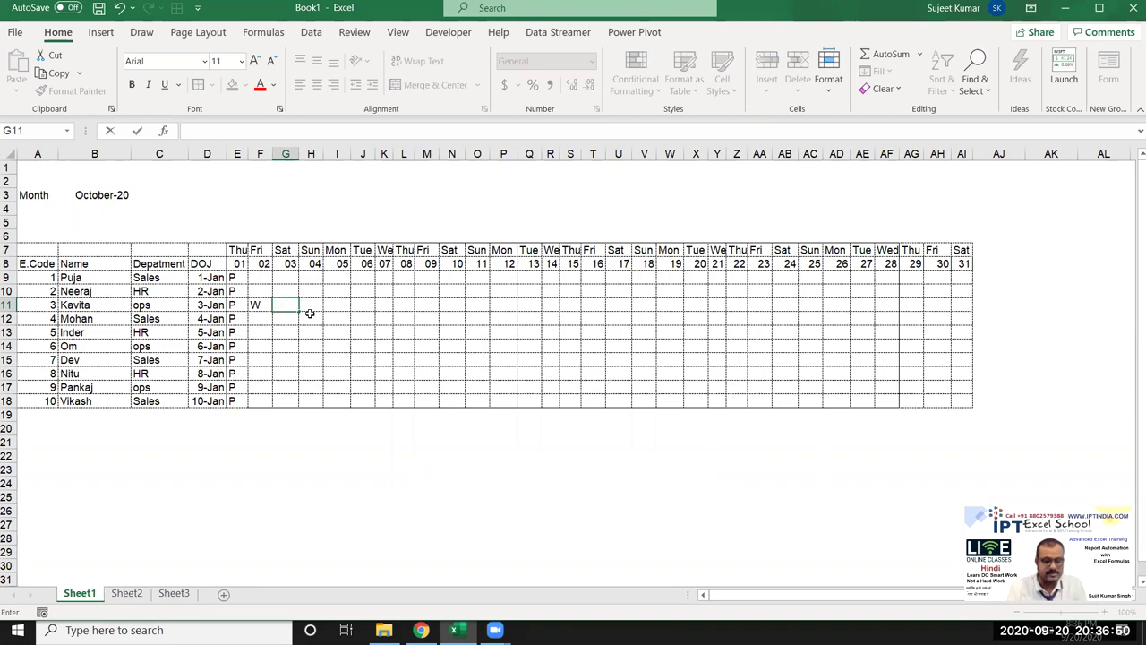
text(W)
click(344, 309)
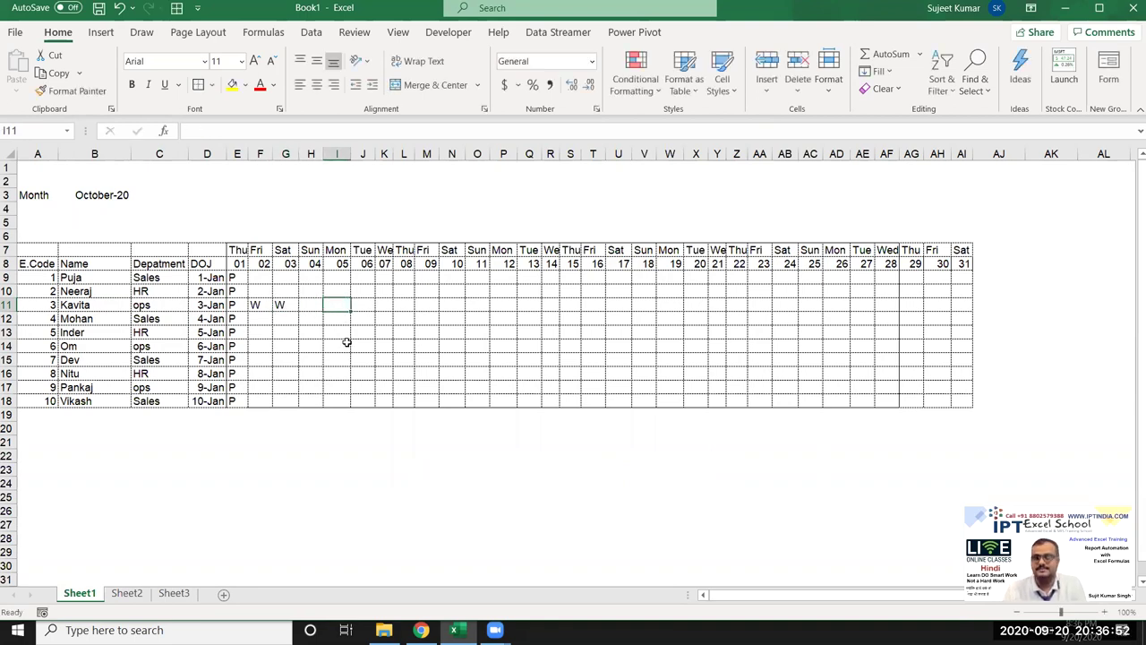
drag(259, 304, 283, 305)
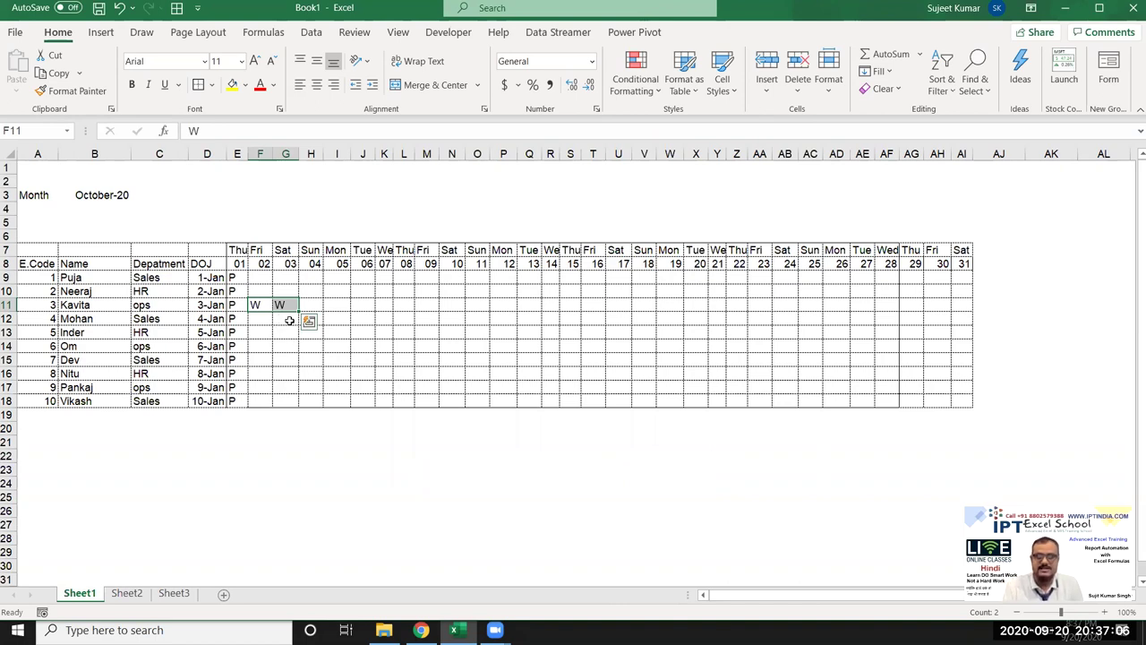
key(Delete)
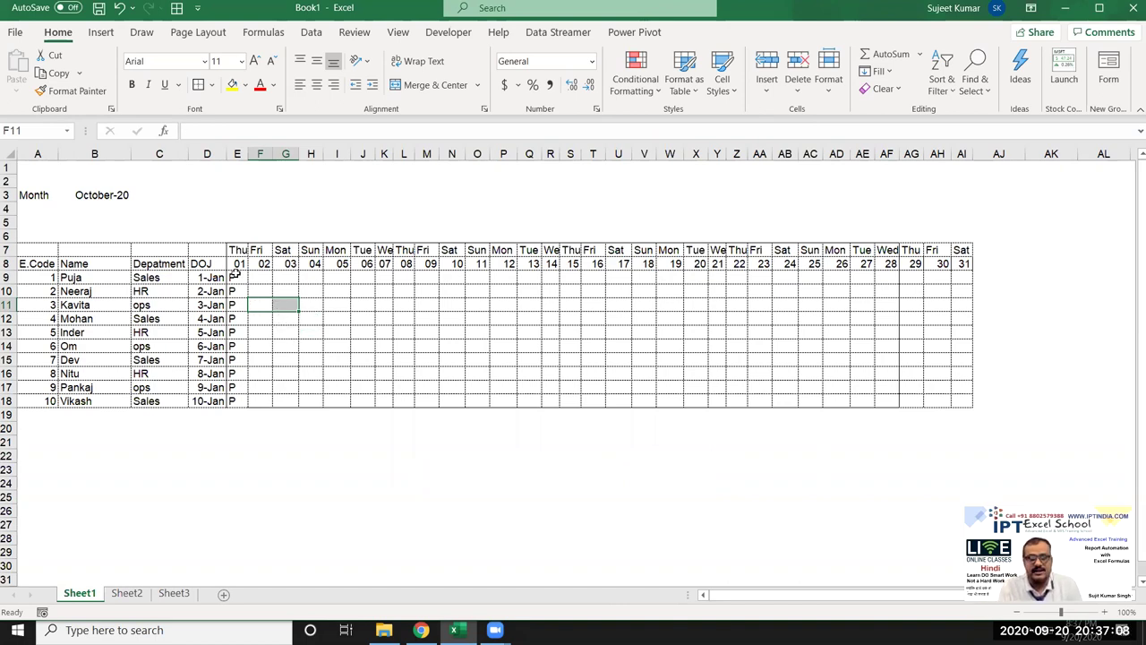
drag(236, 276, 236, 400)
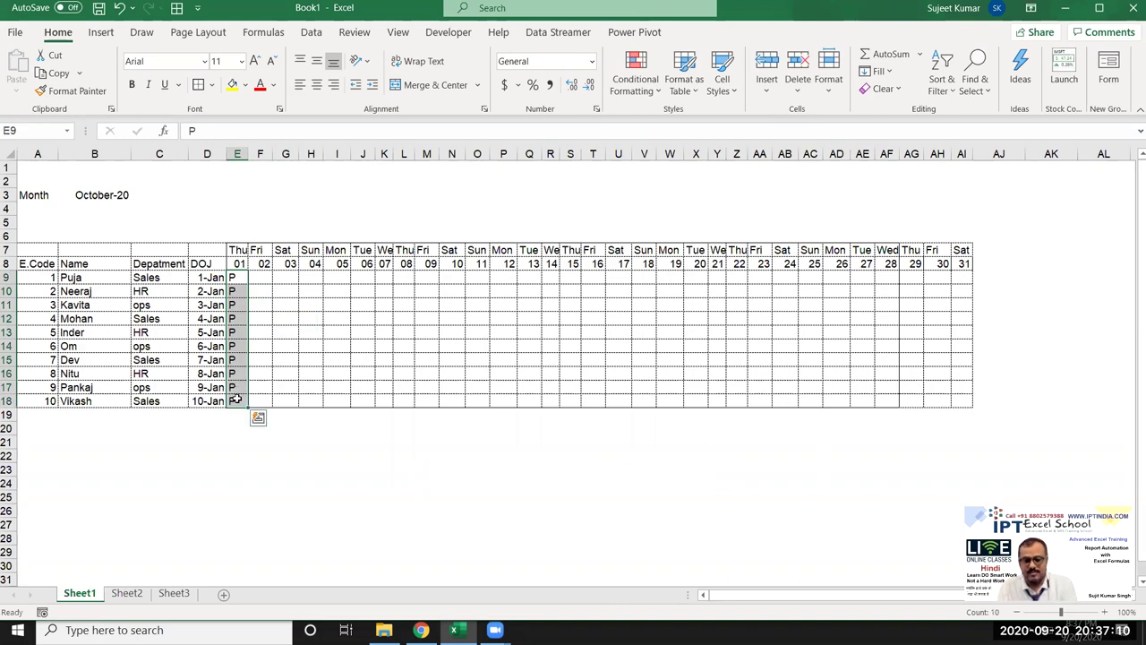
Step: Rename Sheet2 to 'Att' and select cell A1 for the first heading
click(127, 594)
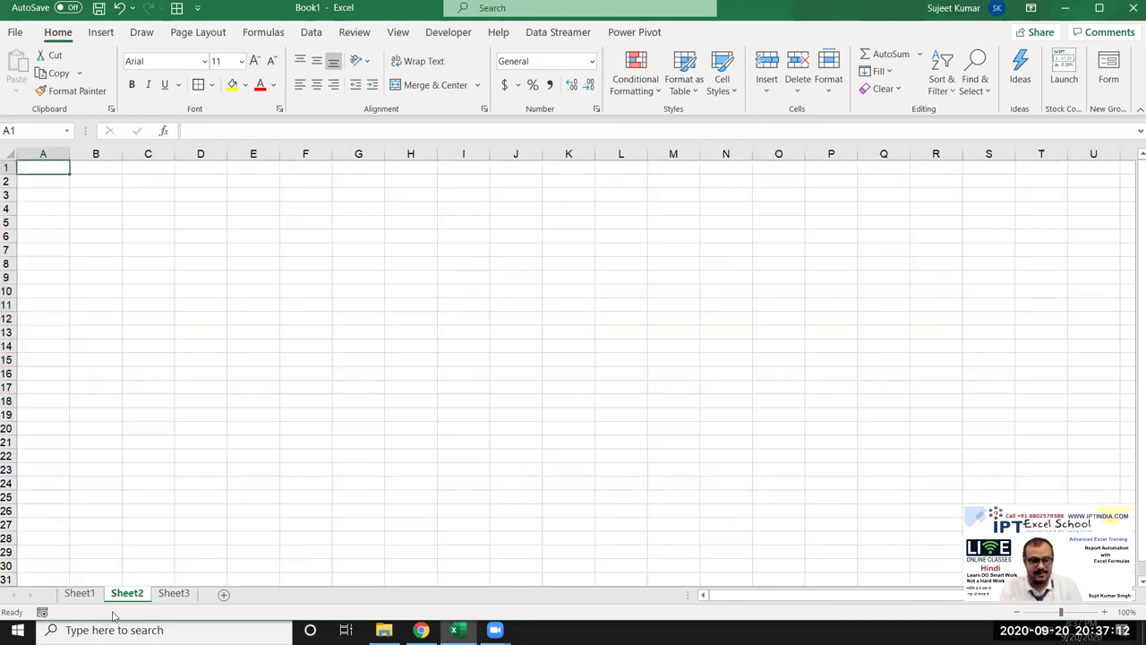
double_click(114, 594)
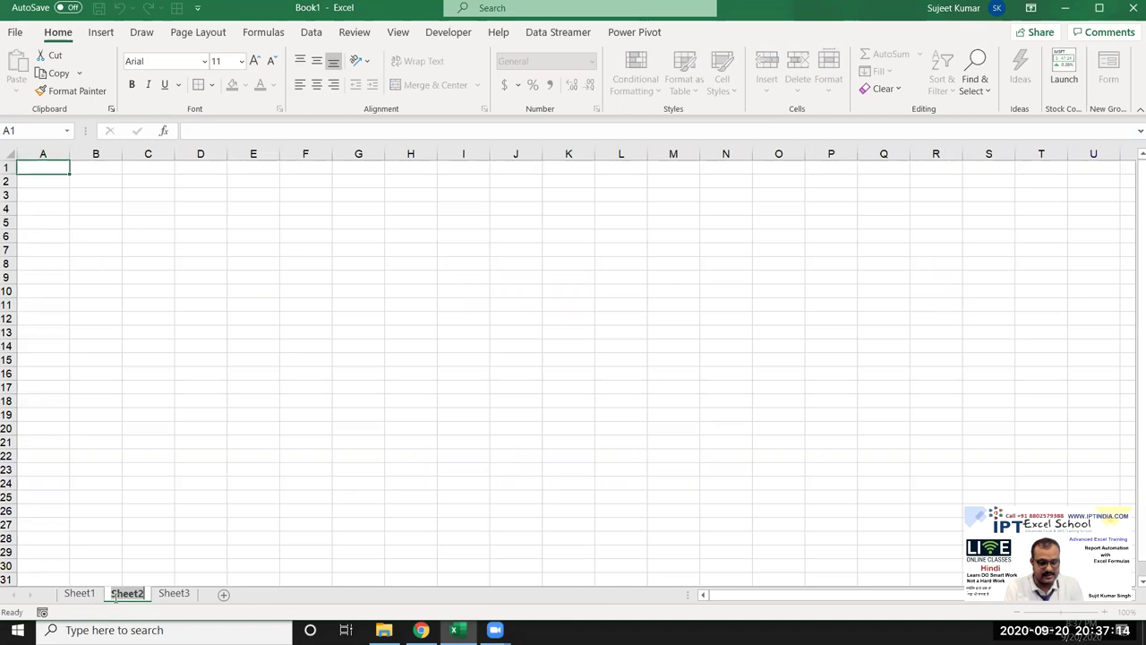
text(Att)
drag(90, 387, 90, 374)
click(50, 169)
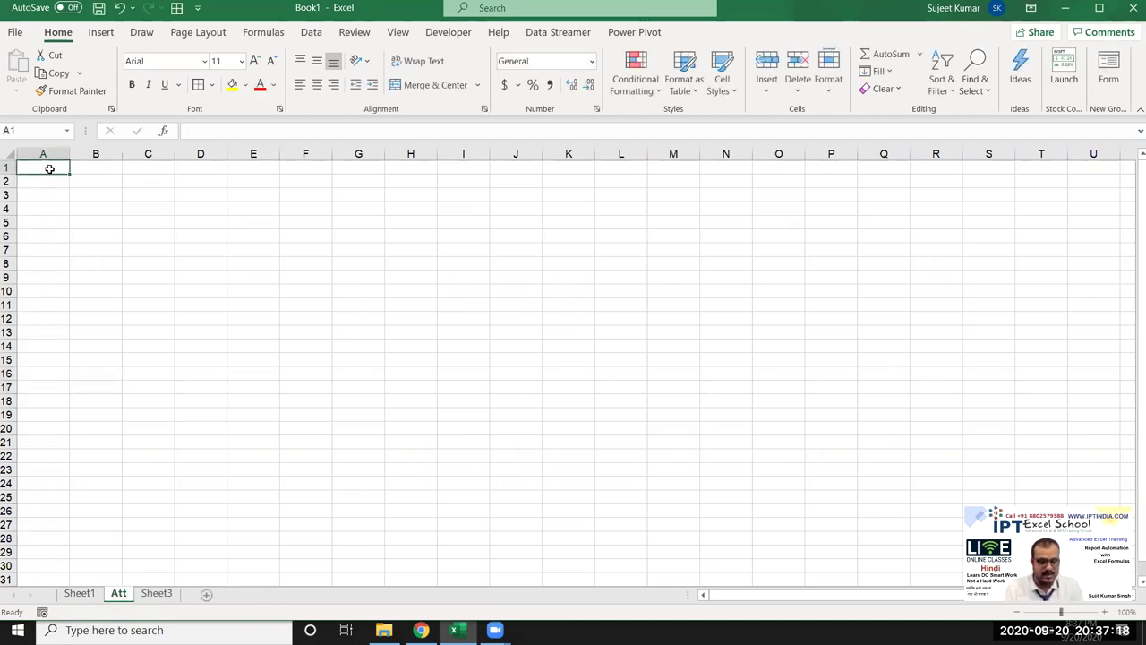
Step: Enter the headings E.Code, Name, Date and Att in A1:D1
text(E.Code)
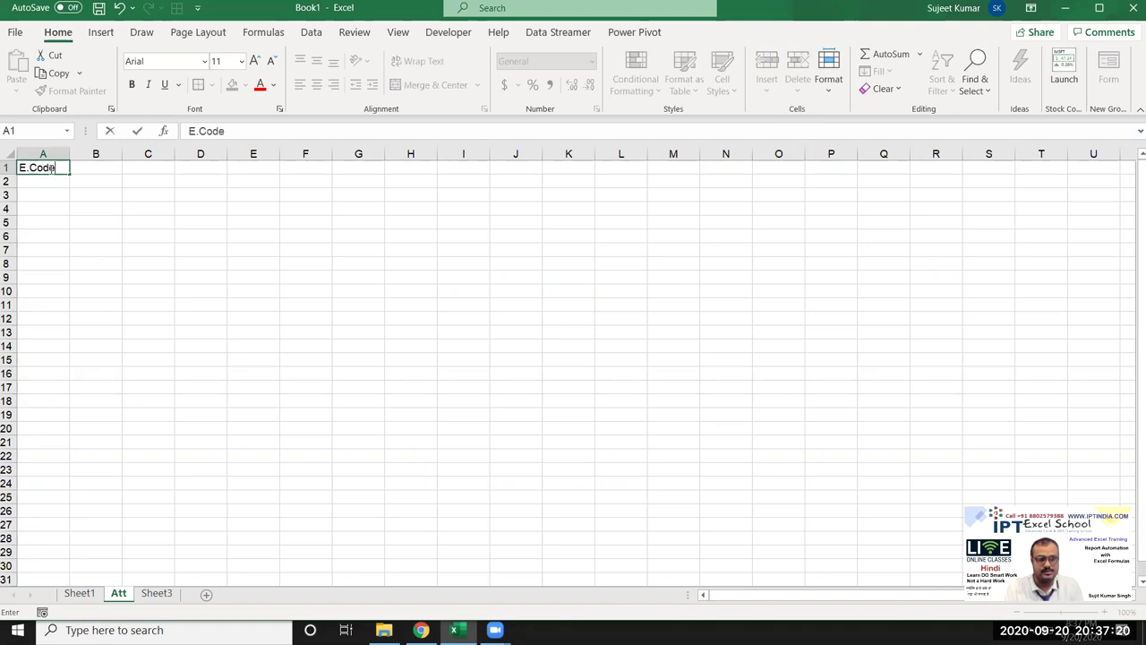
key(Tab)
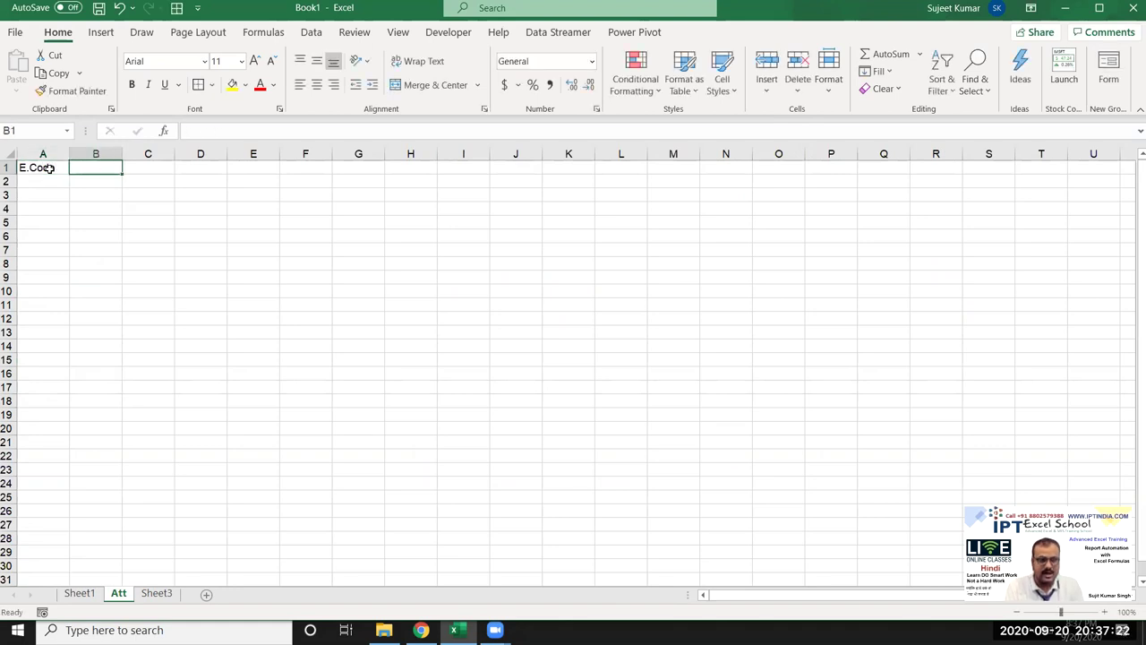
text(Name)
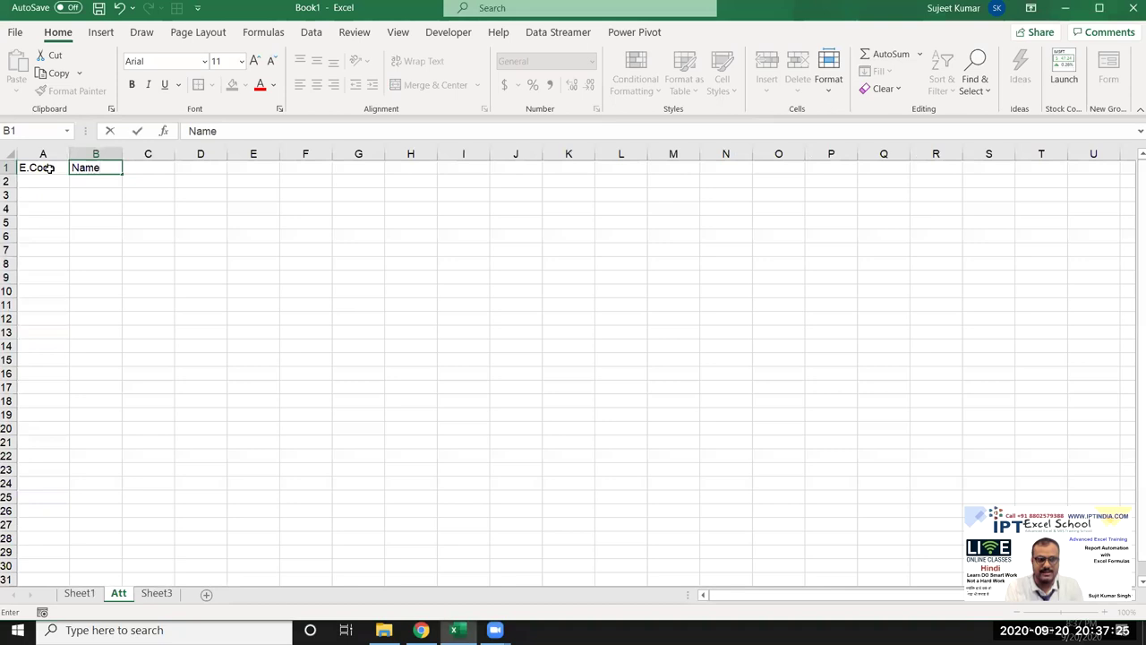
key(Tab)
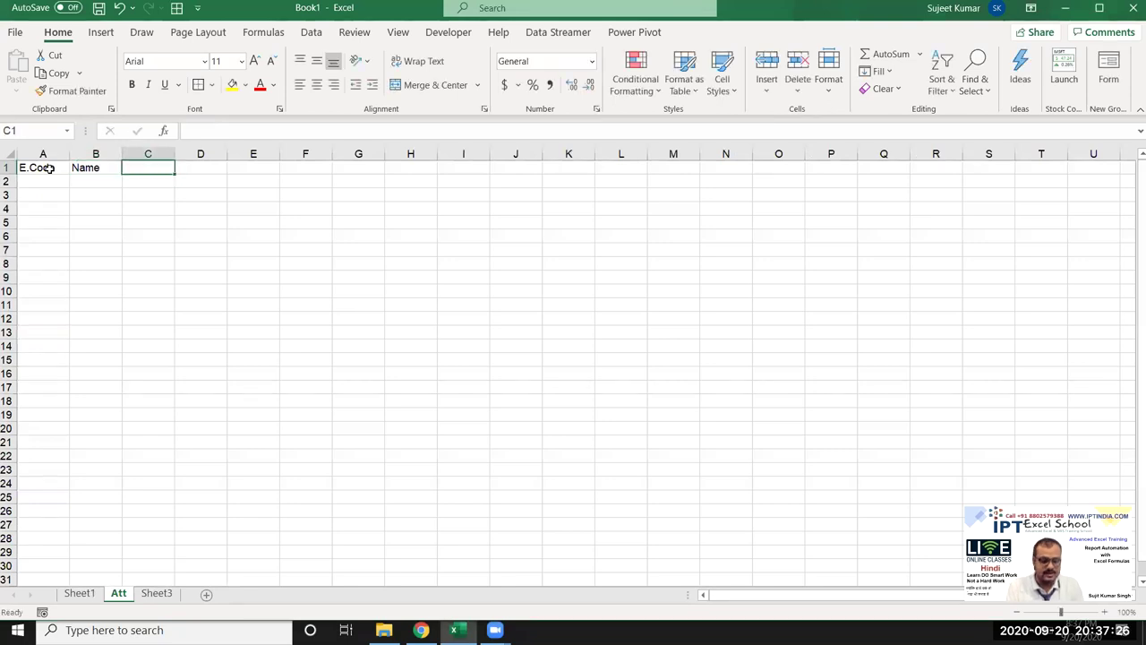
text(Dat)
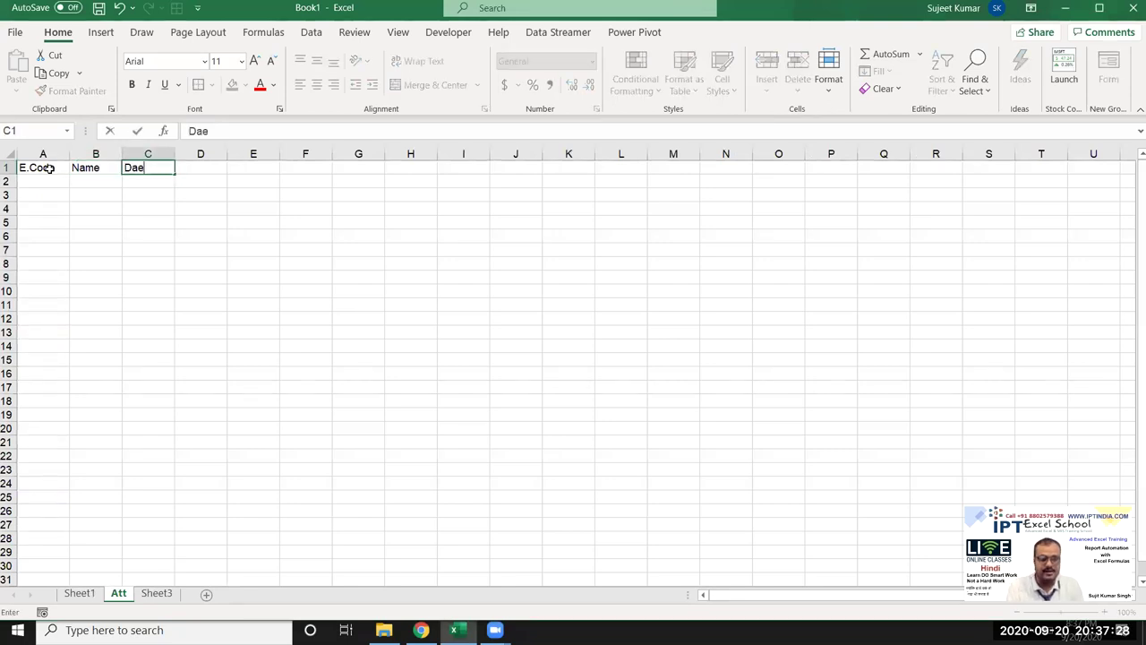
text(e)
key(Tab)
text(A)
key(Return)
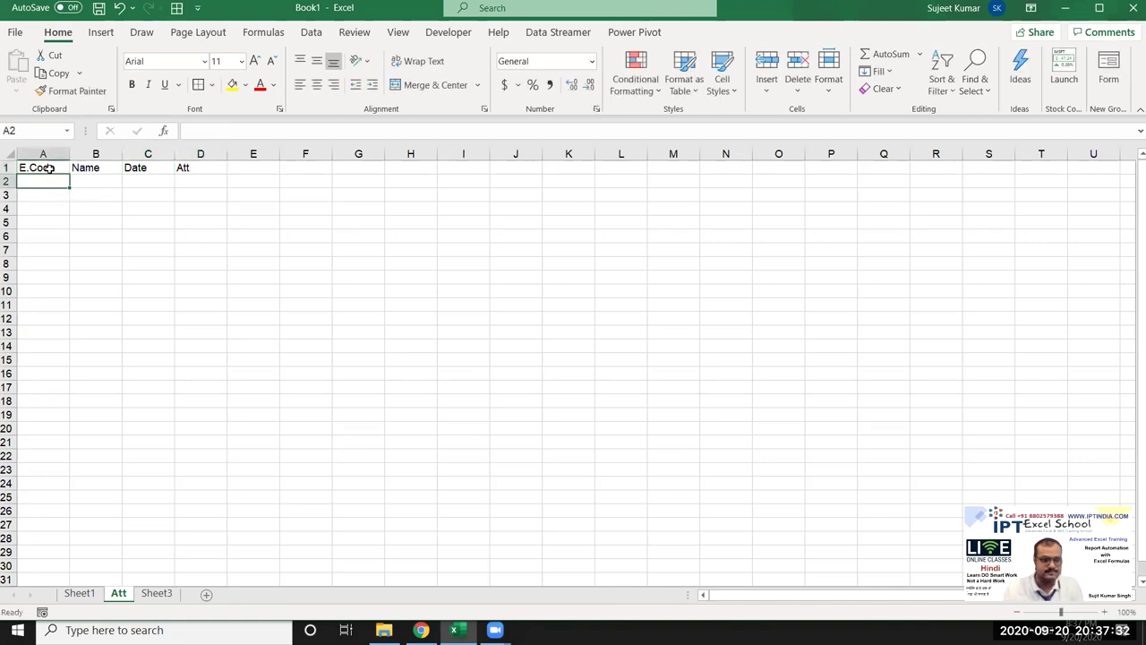
Step: Enter =VLOOKUP(A2,Sheet1!A:B,2,0) in B2
click(217, 183)
click(73, 179)
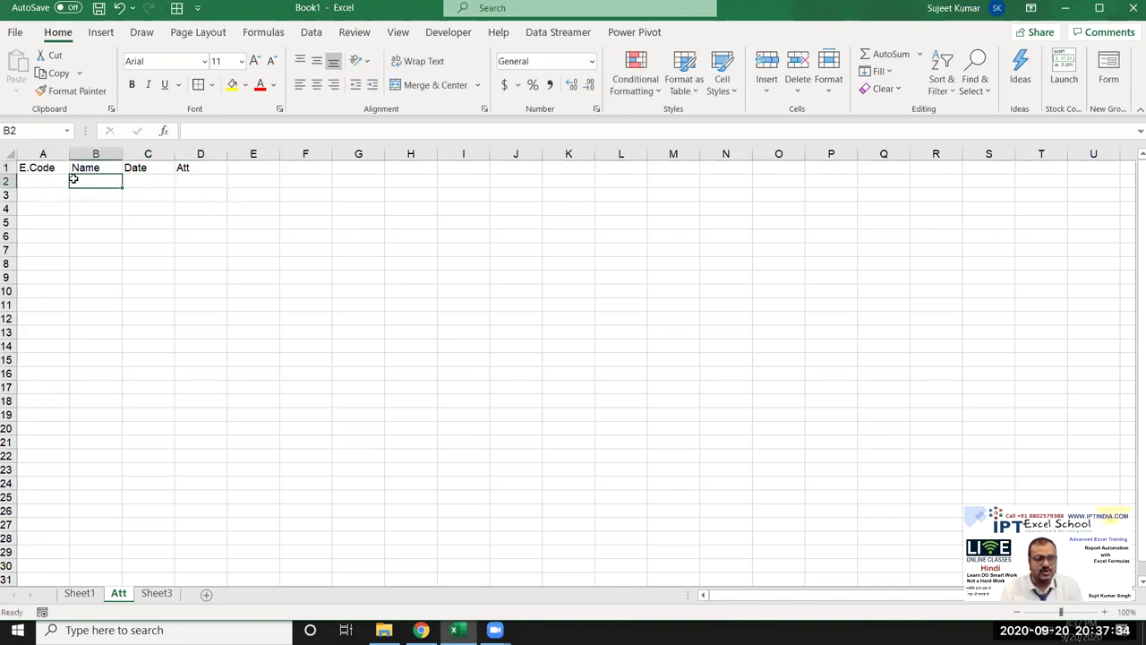
text(=vl)
key(Tab)
key(Left)
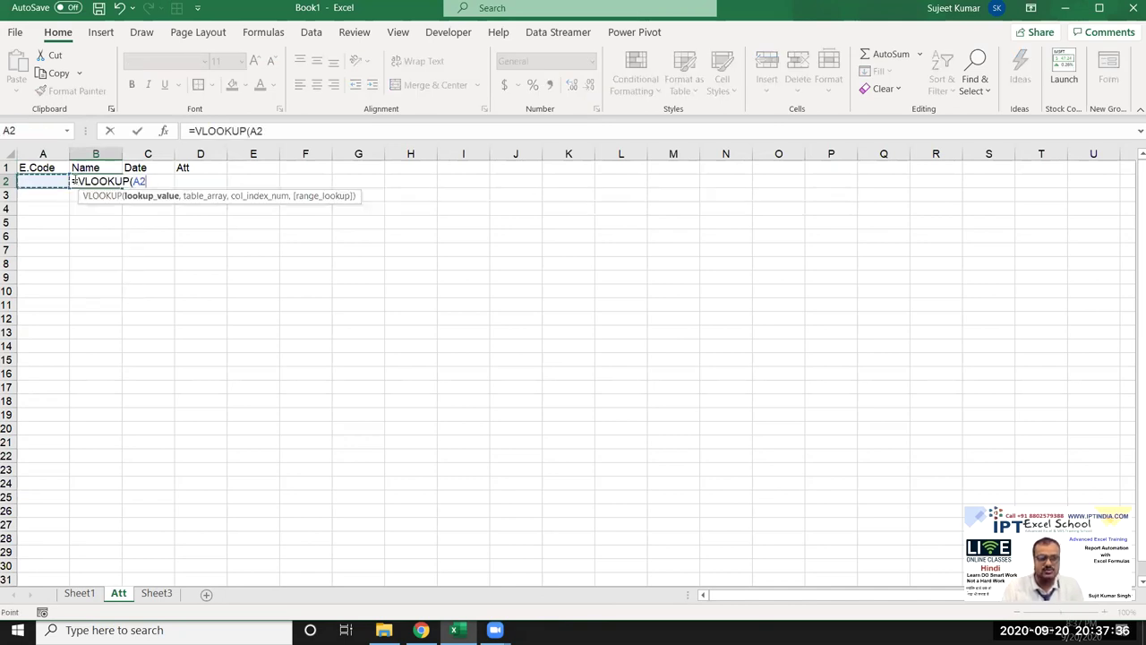
text(,)
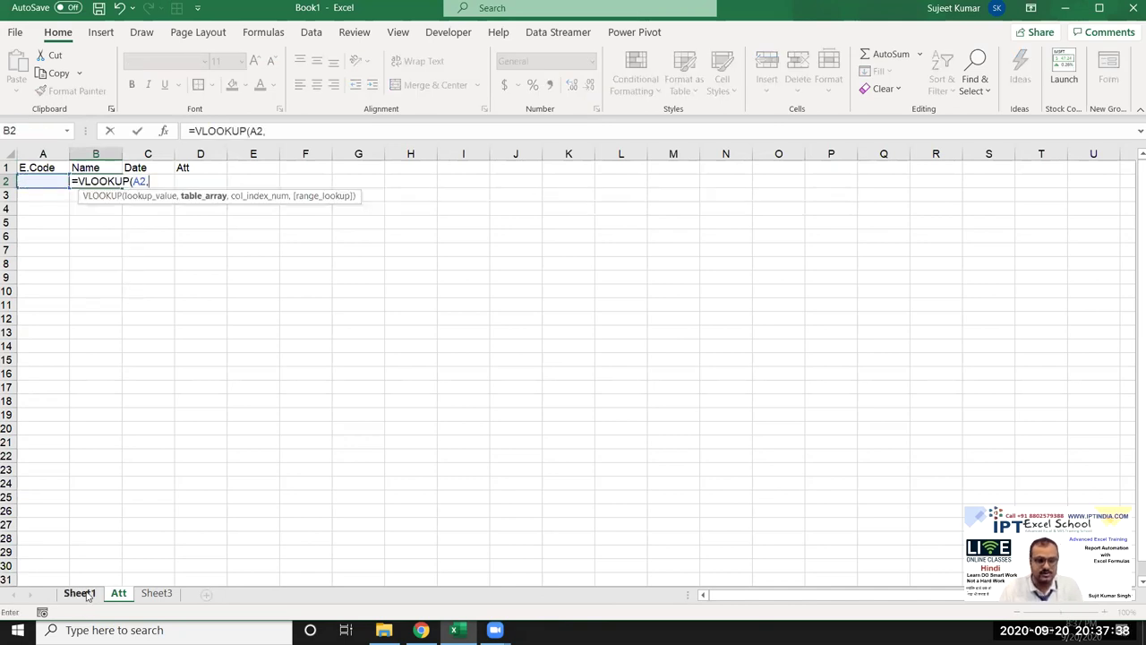
click(87, 596)
click(49, 153)
drag(48, 153, 63, 152)
text(,2,0)
key(Return)
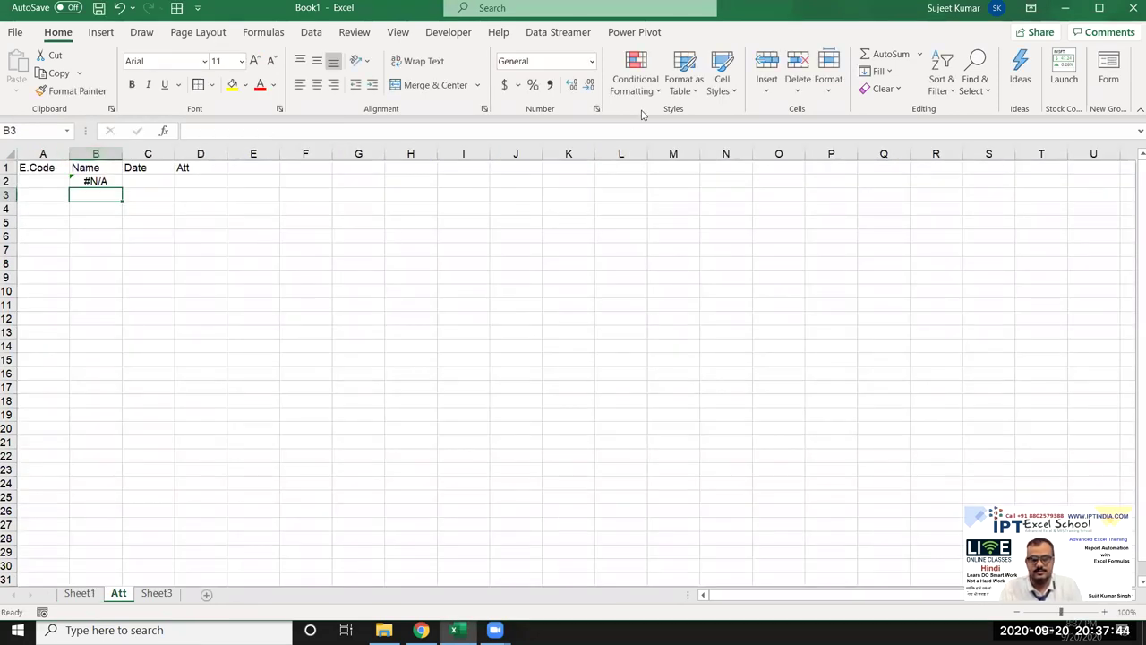
Step: Wrap the B2 lookup in IFERROR returning "" and fill it down to B29
click(96, 179)
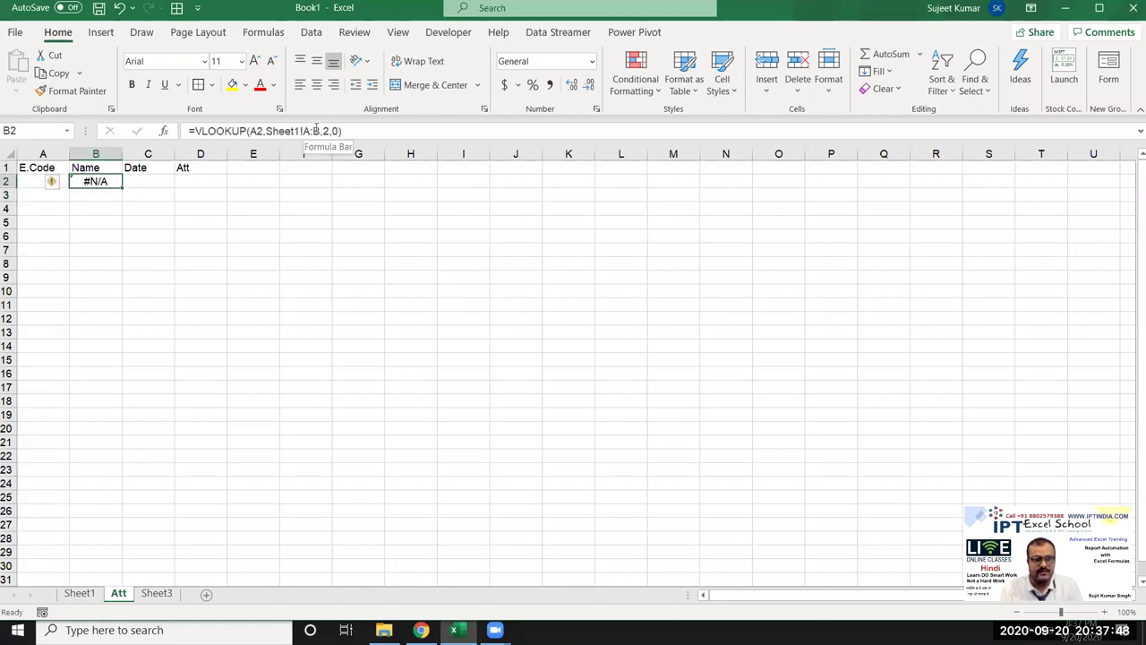
click(203, 132)
text(IFE)
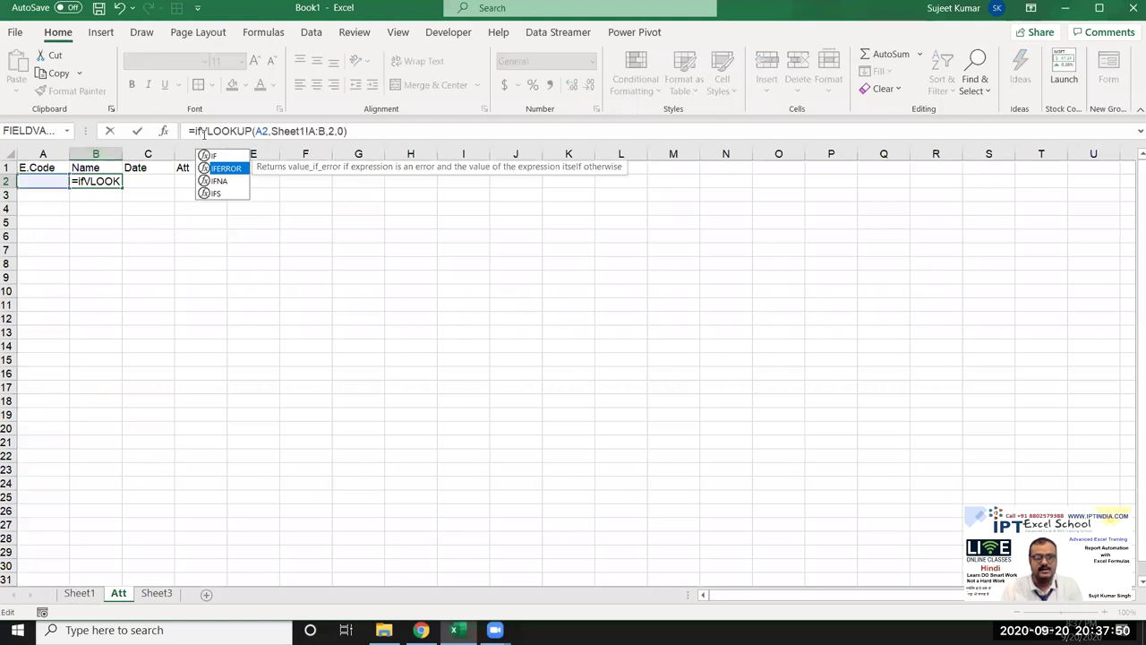
key(Tab)
click(450, 131)
text(,))
key(Return)
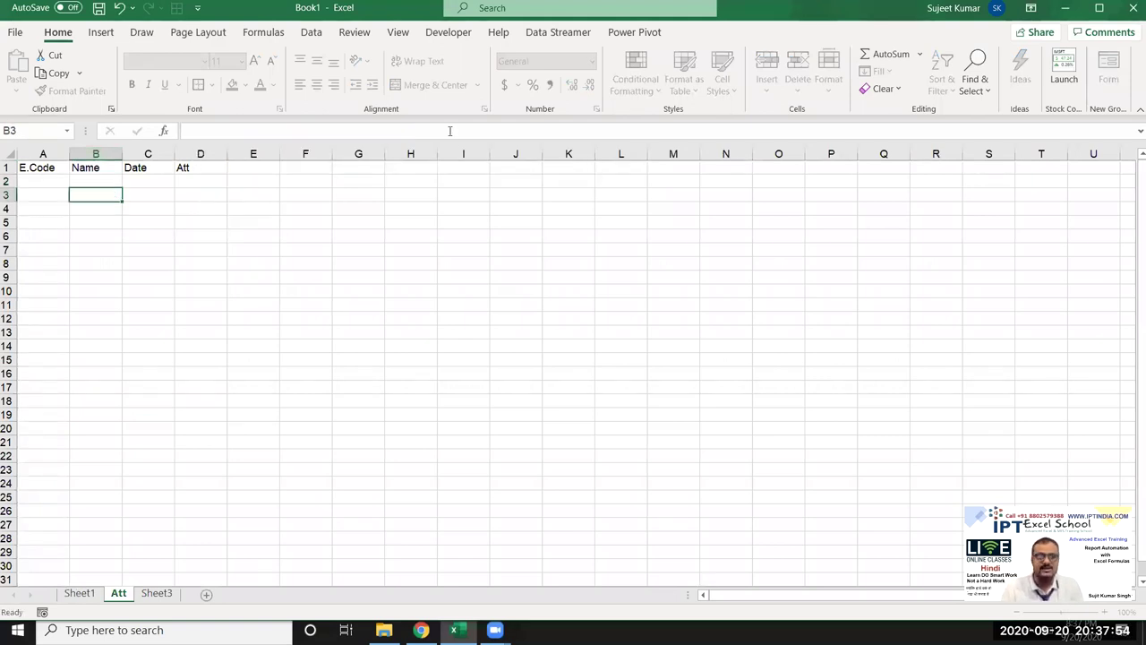
click(113, 181)
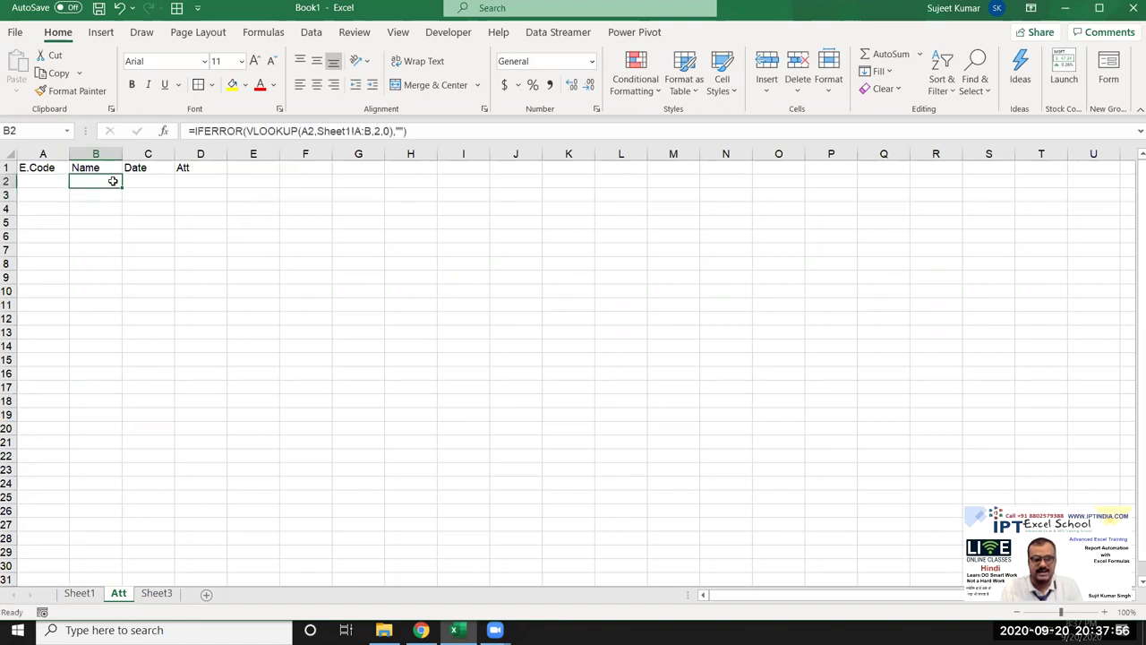
drag(119, 184, 90, 556)
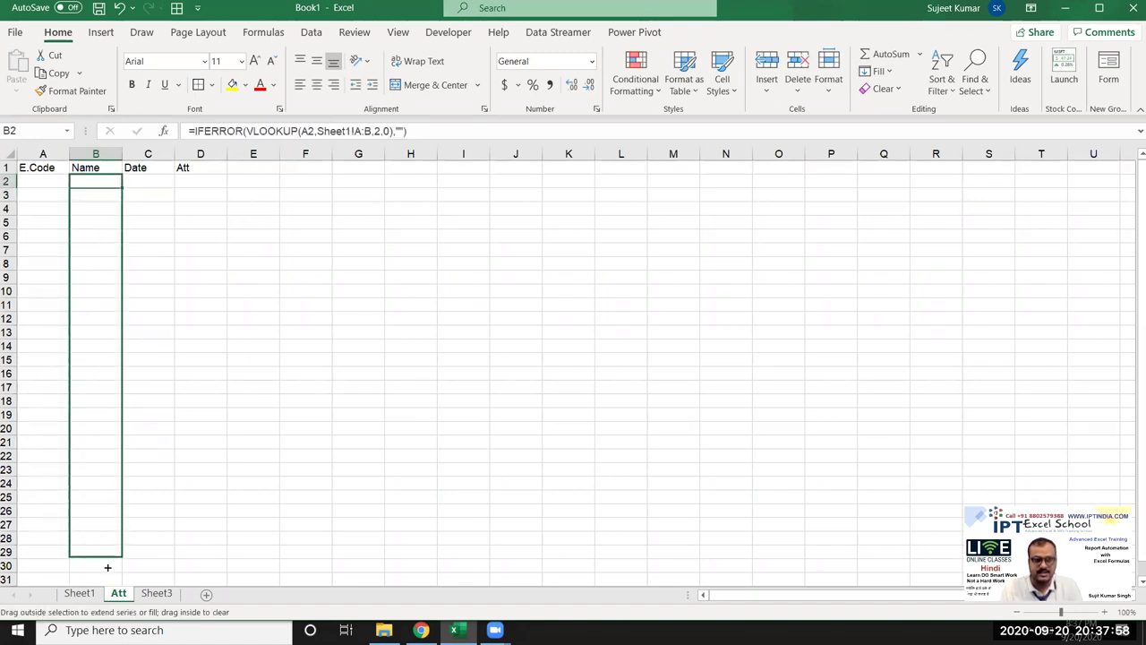
Step: Enter employee code 1 in Att cell A2 and check the grid dates on Sheet1
click(43, 181)
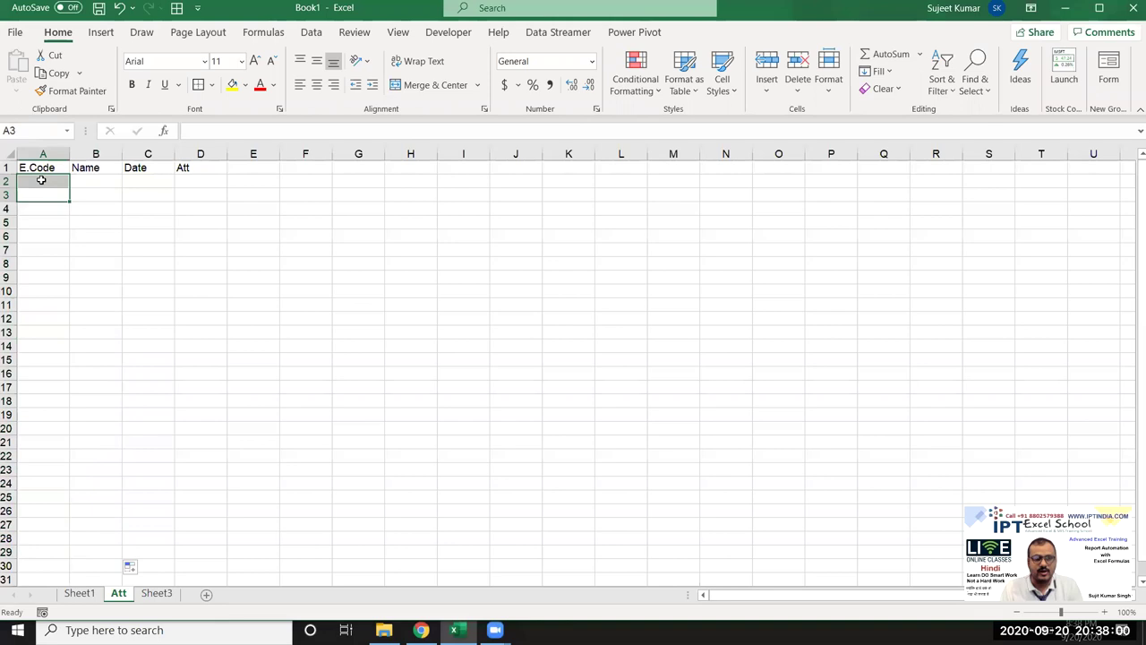
text(1)
key(Return)
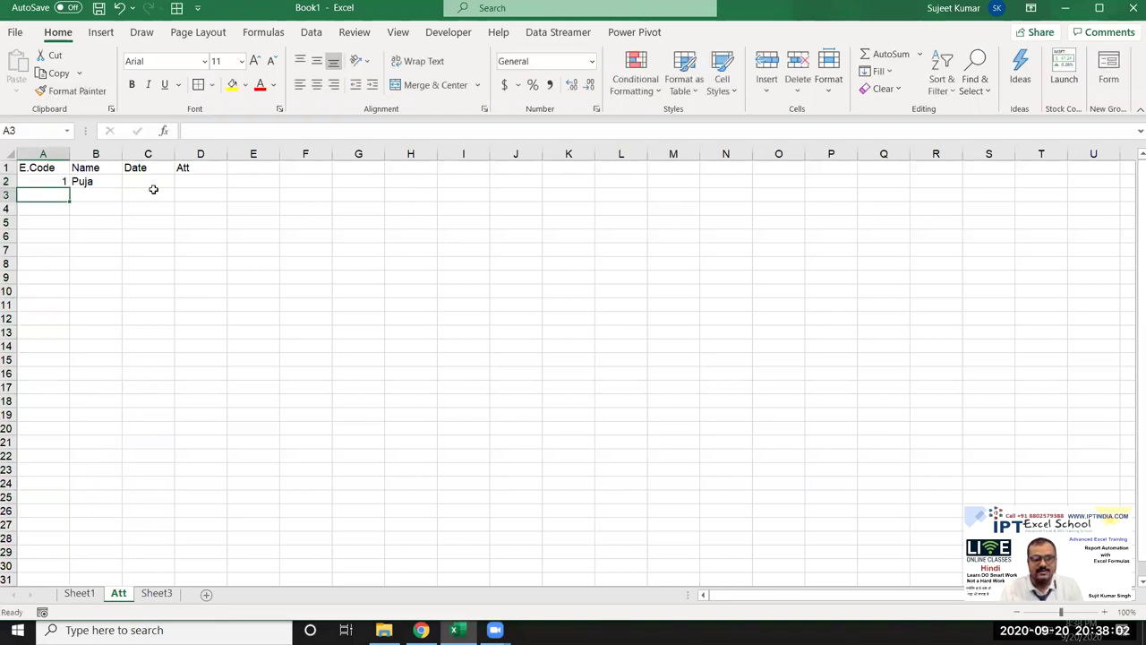
click(161, 178)
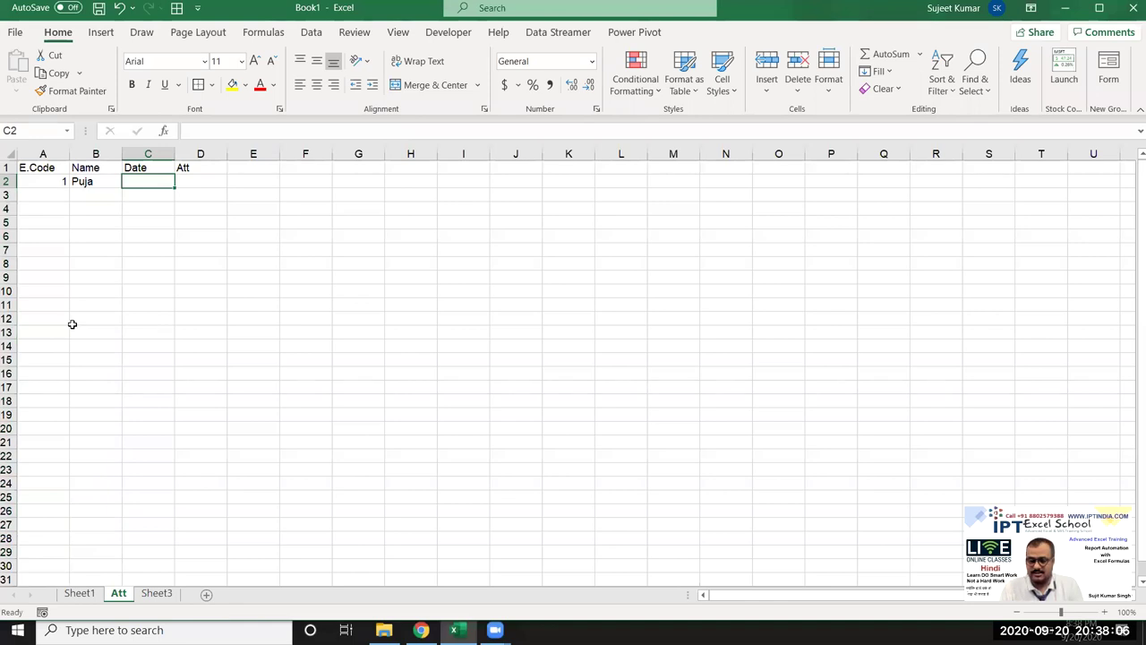
click(78, 593)
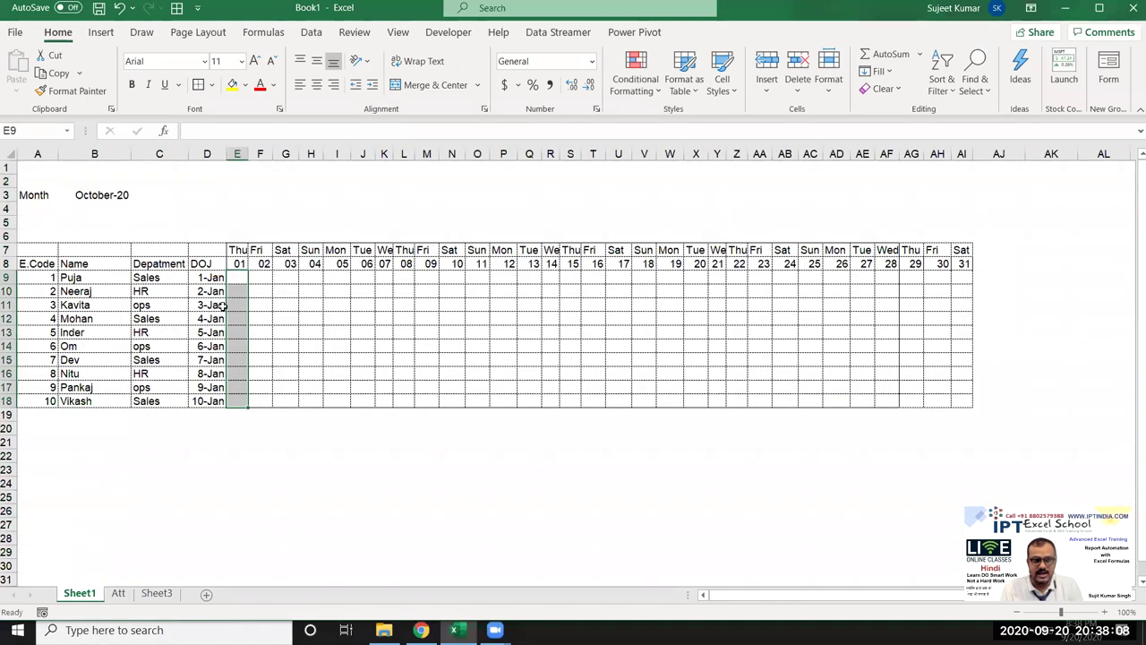
click(313, 278)
drag(325, 279, 340, 280)
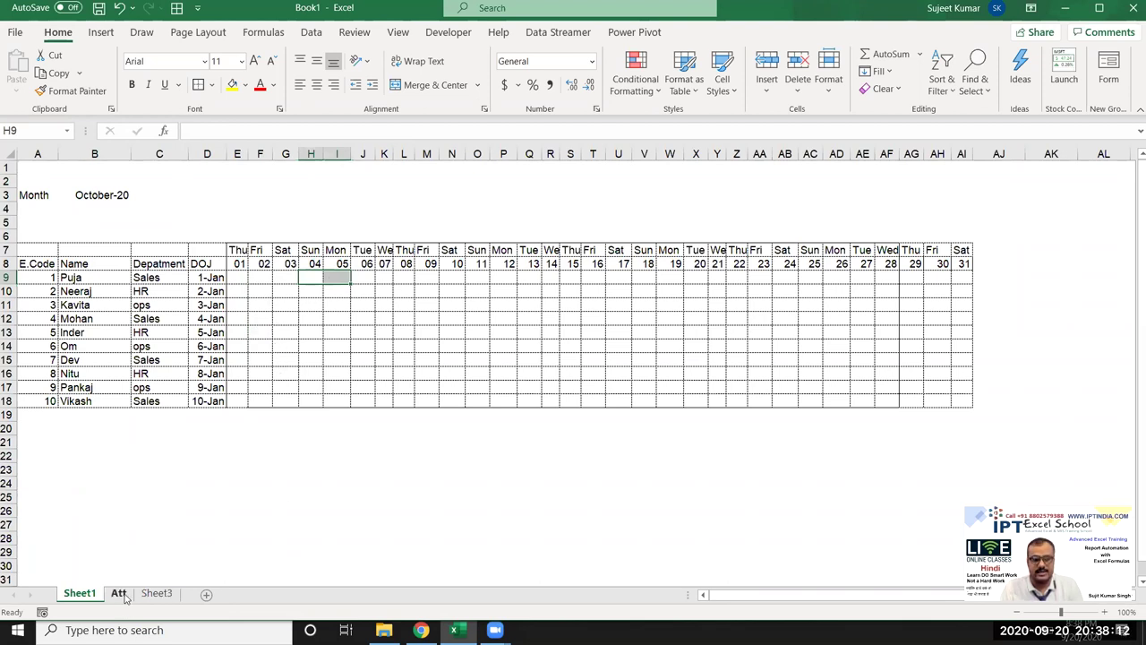
click(120, 594)
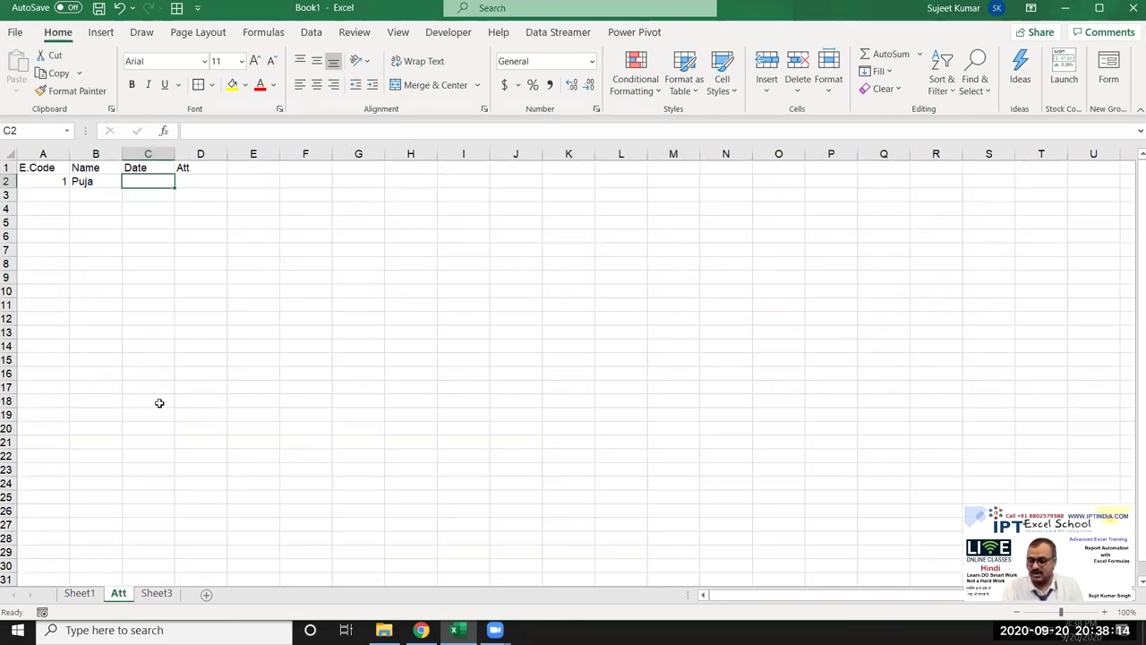
Step: Give row 2 the date 4-Oct and attendance mark W
text(10/4)
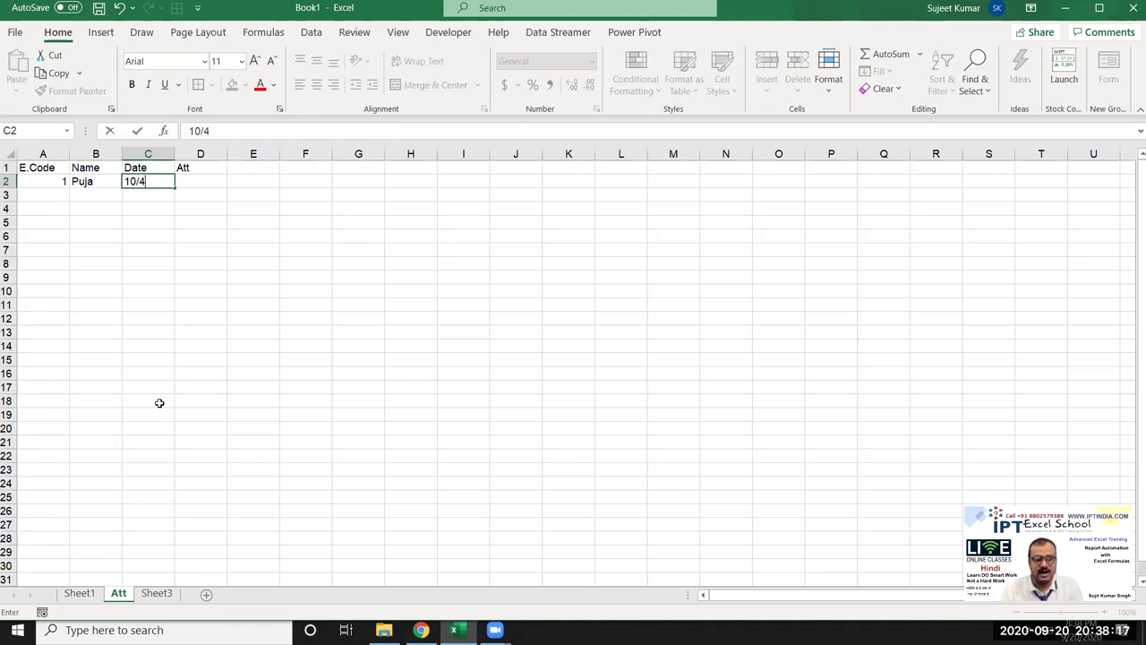
key(Return)
key(Up)
key(Right)
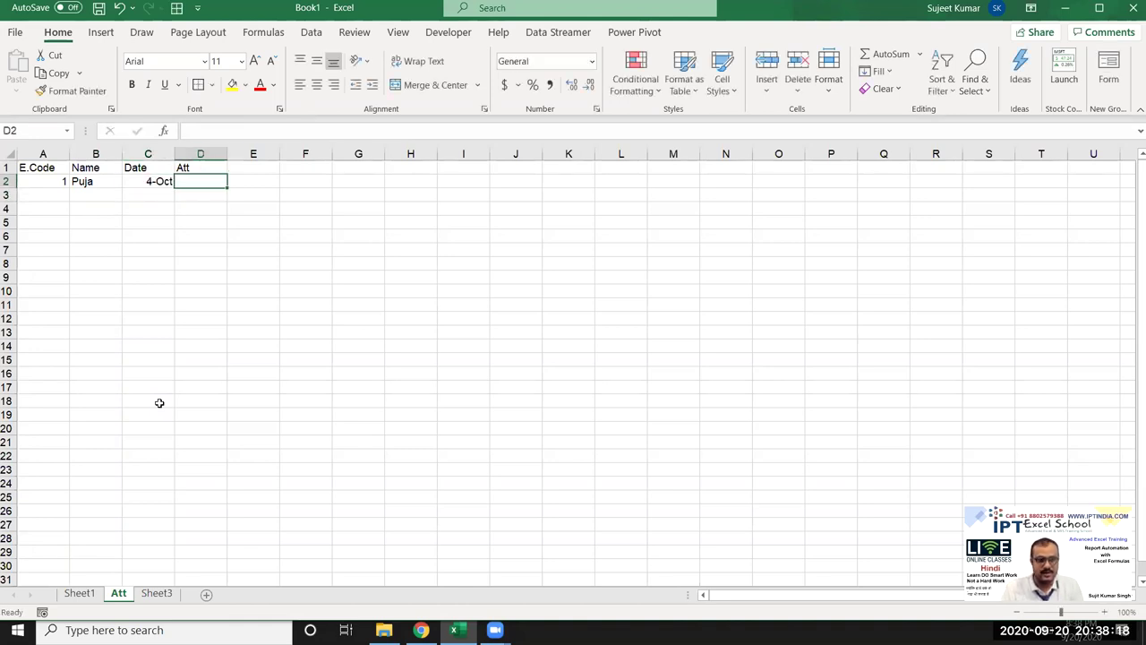
text(W)
key(Return)
Step: Fill row 3 with an employee entry dated 5-Oct, marked W
key(Left)
key(Left)
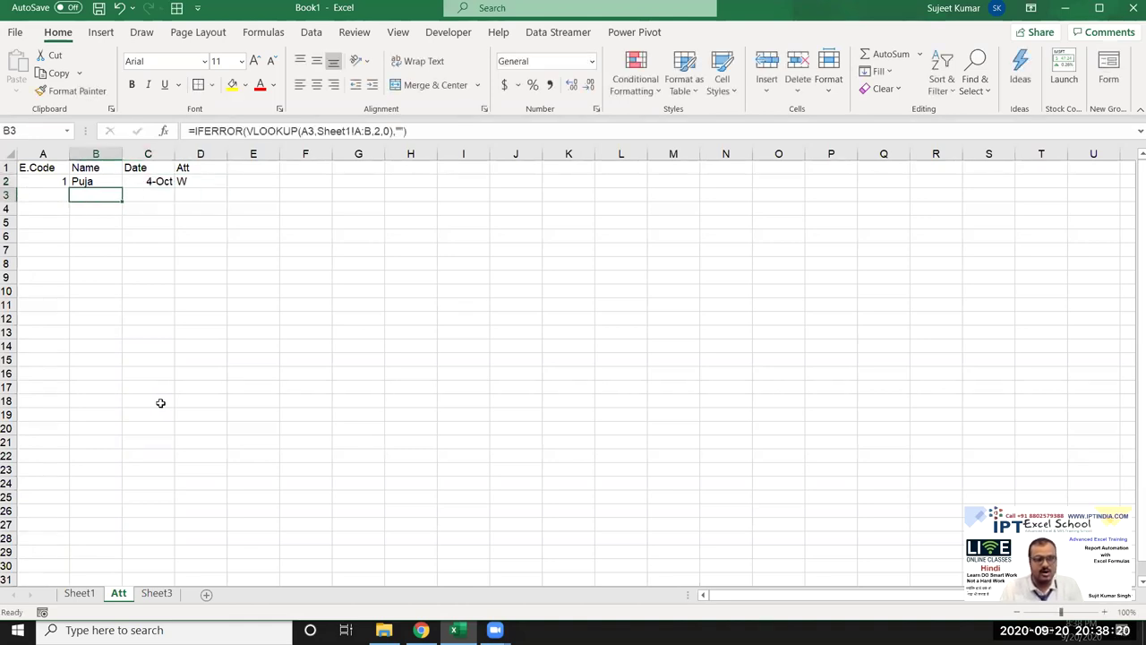
key(Left)
text(2)
key(Tab)
text(Neeraj)
key(Tab)
key(Left)
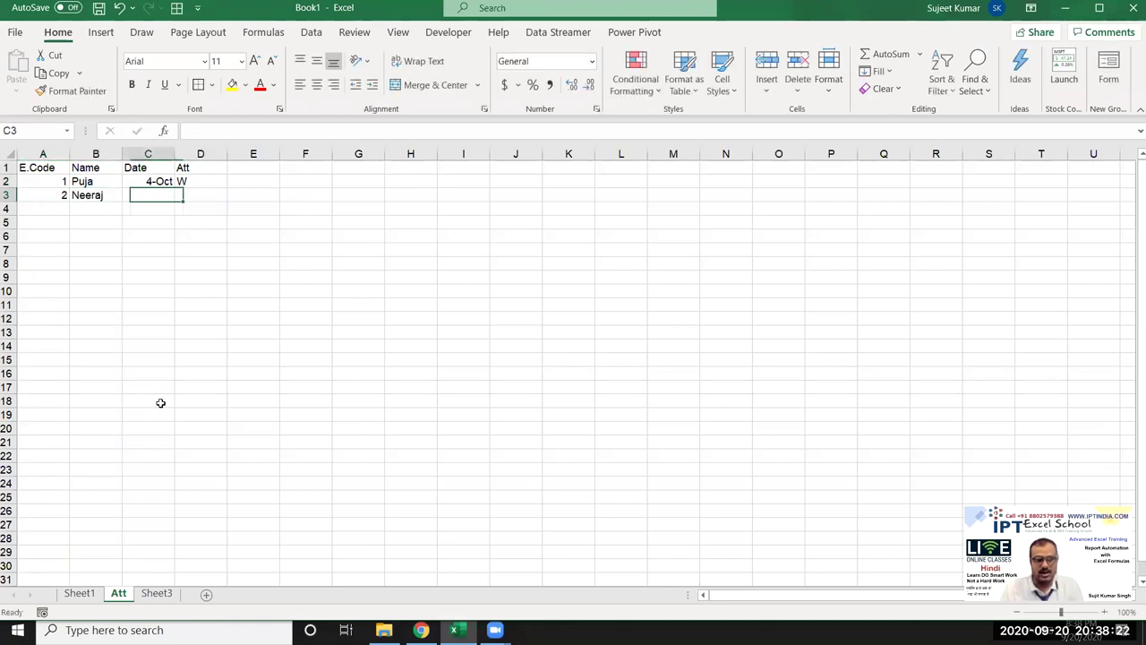
text(10/5)
Step: Copy employee code 1 and its name down into rows 3 and 4 with Ctrl+'
key(Tab)
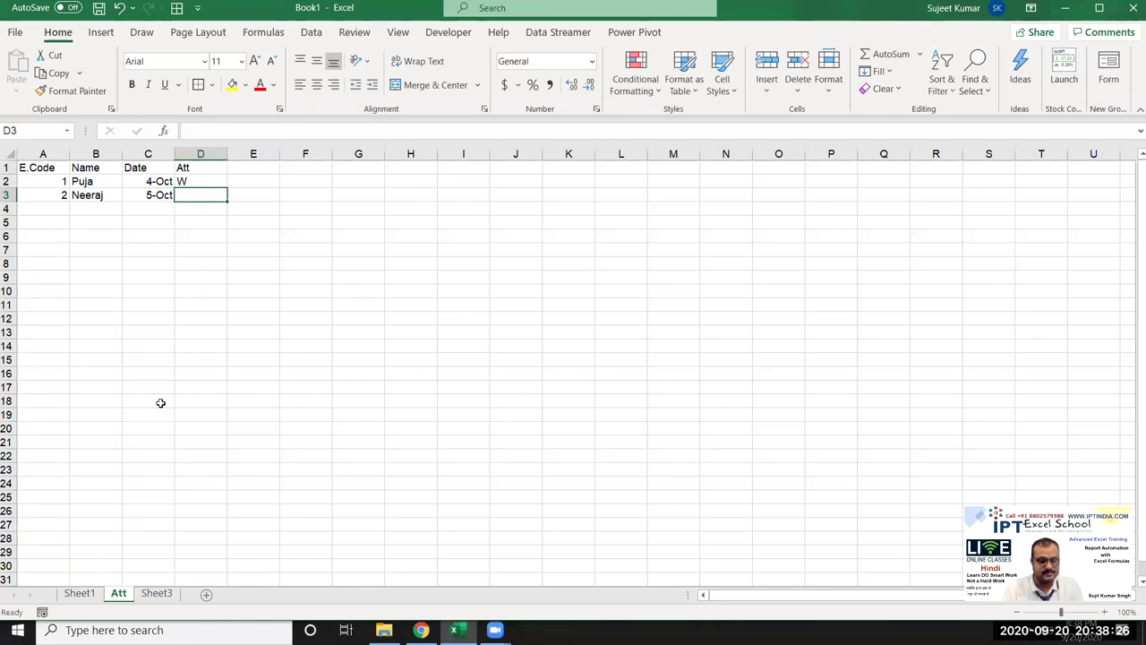
text(W)
key(Return)
key(Left)
key(Left)
key(Left)
key(Up)
key(ctrl+apostrophe)
key(Tab)
key(ctrl+apostrophe)
key(Return)
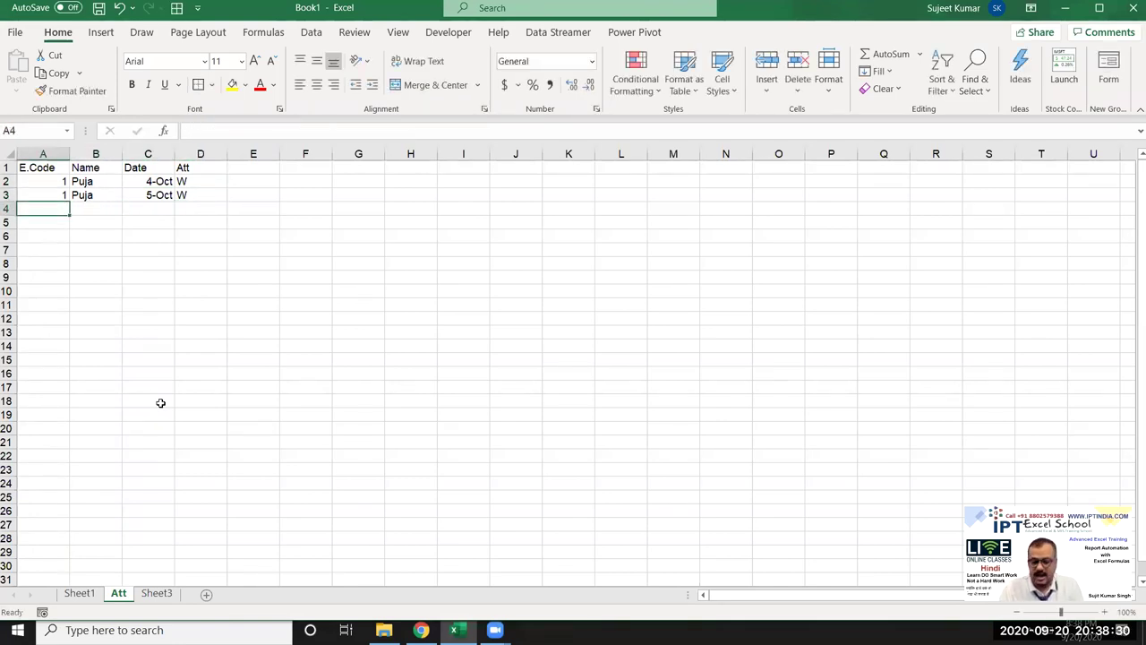
key(ctrl+apostrophe)
key(Tab)
key(ctrl+apostrophe)
key(Tab)
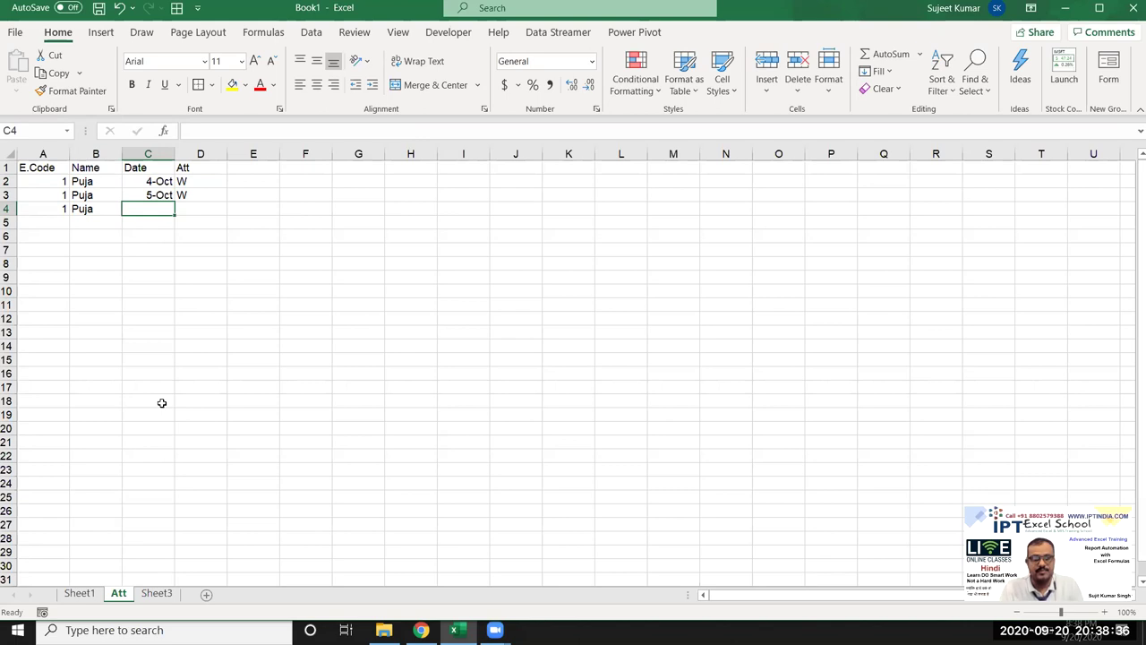
Step: Enter the date 10-Oct with mark L in row 4
text(10/1)
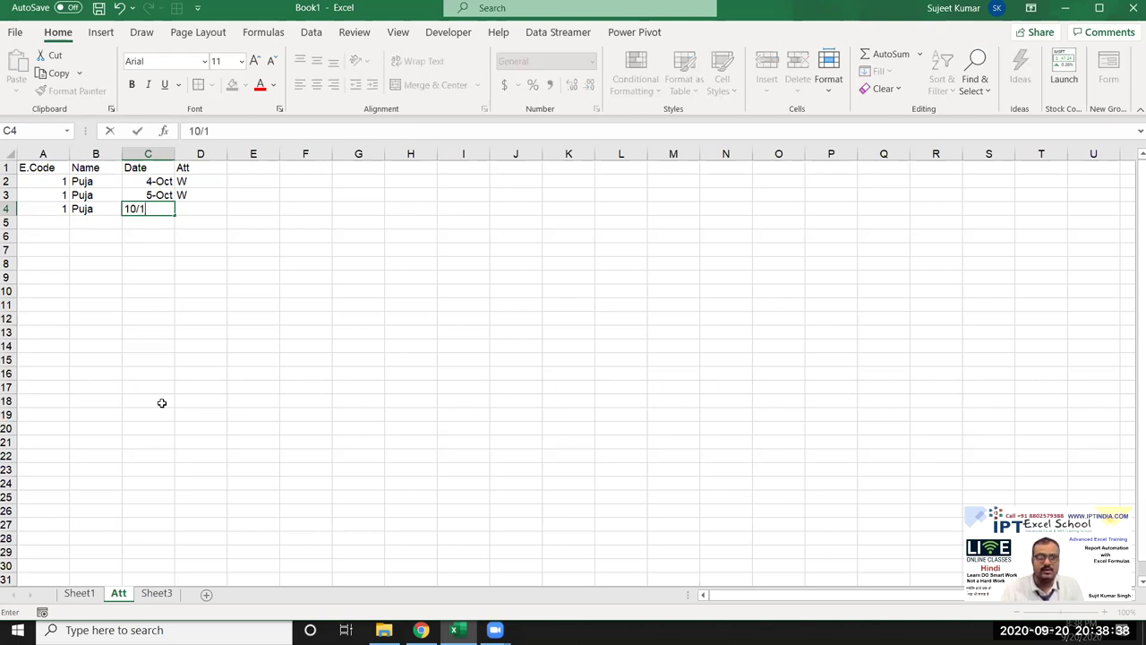
text(0)
key(Tab)
text(L)
key(Return)
key(Up)
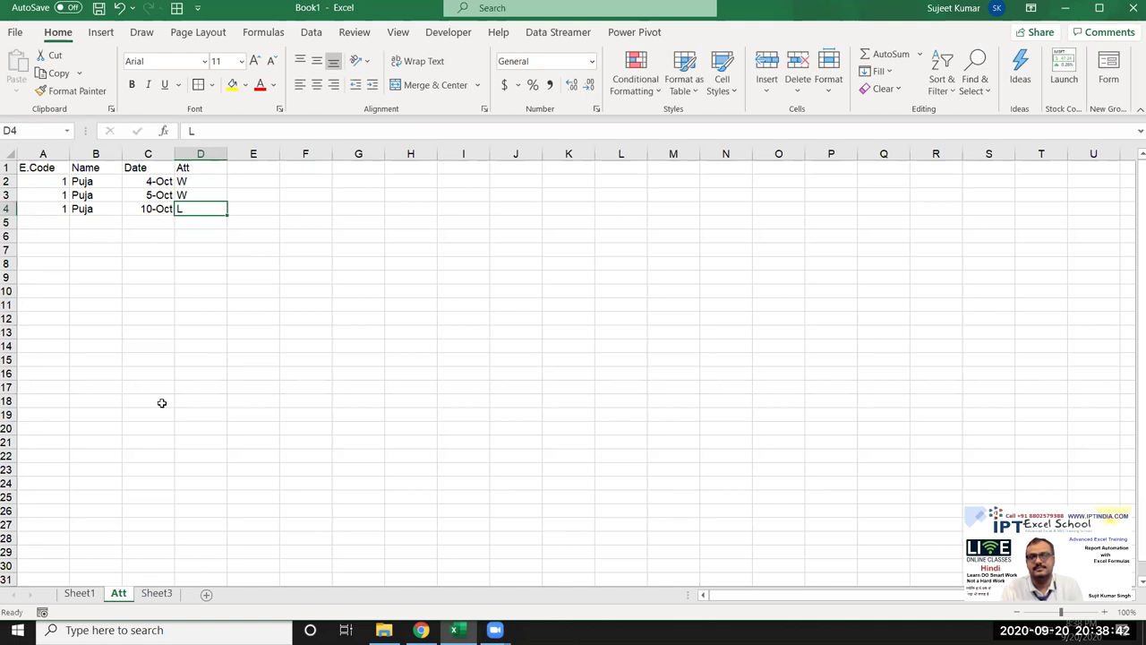
key(Up)
key(Down)
key(Down)
key(Home)
Step: Add row 5 for code 1 dated 15-Oct with mark A
text(1)
key(Tab)
key(Tab)
key(Tab)
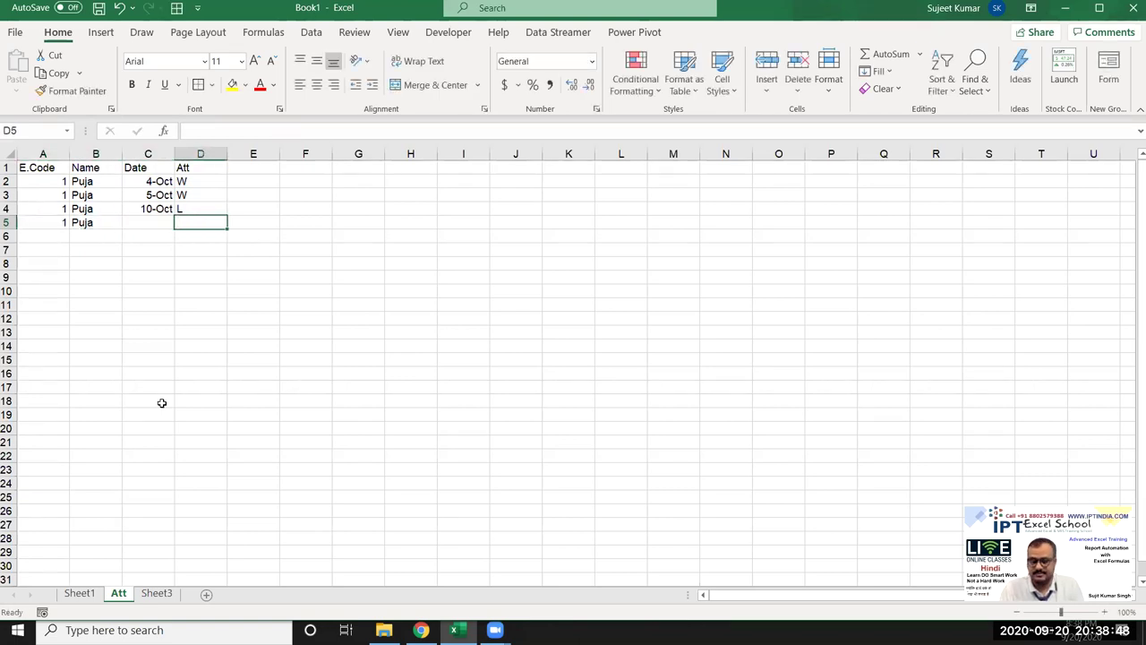
key(Left)
text(5)
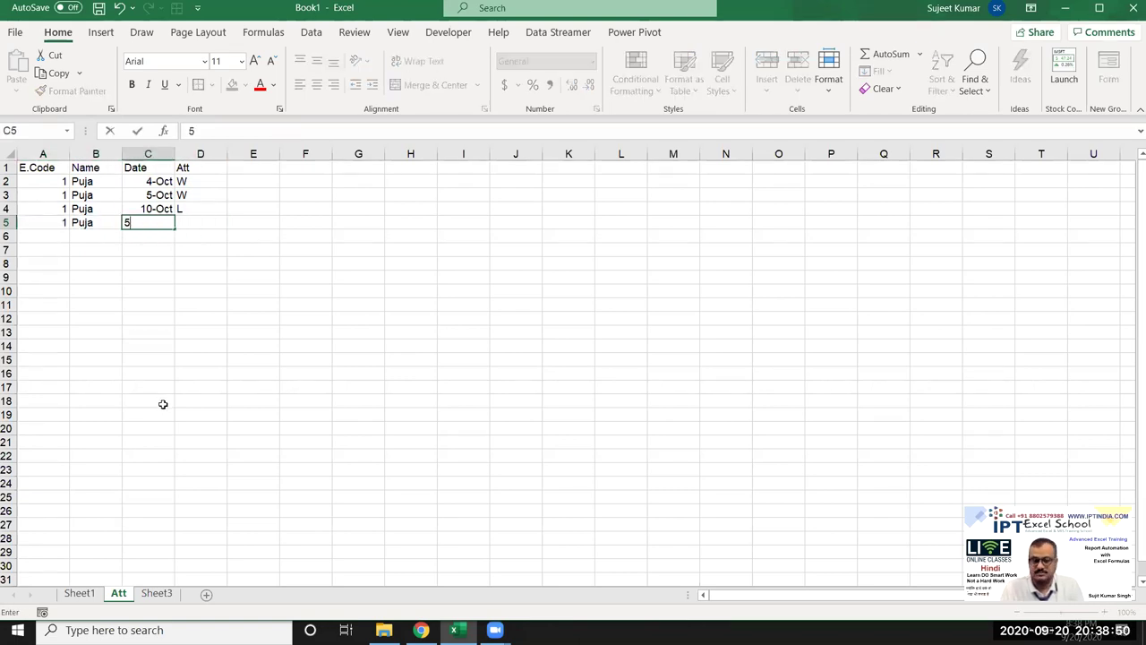
key(Escape)
text(15/10)
key(Return)
key(Up)
key(Right)
text(A)
key(Return)
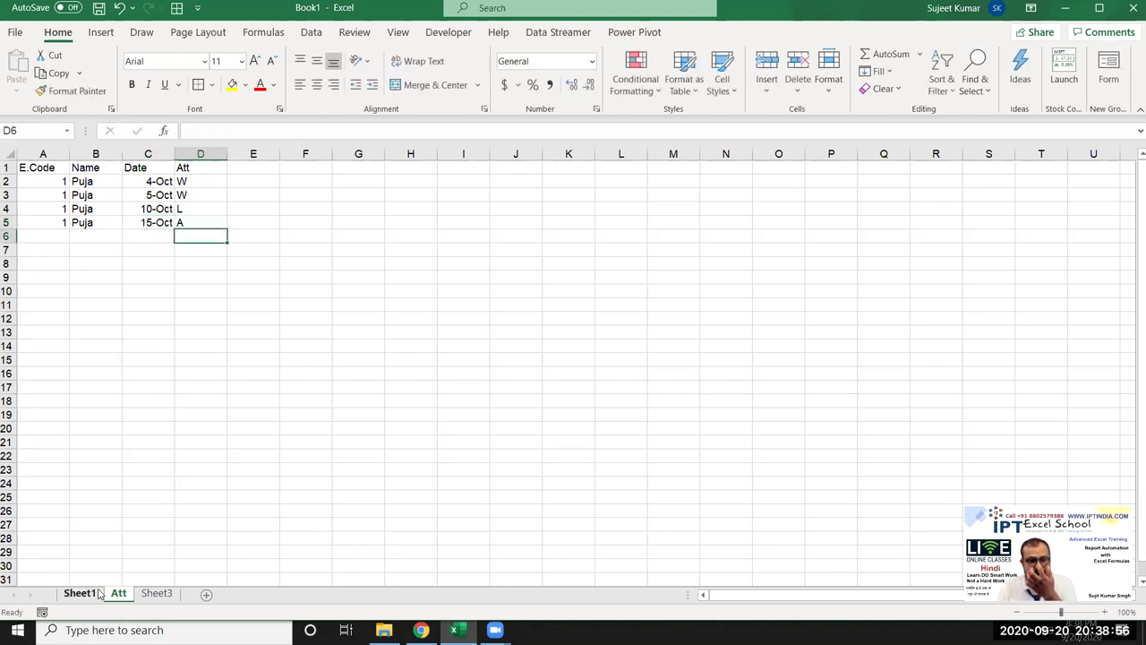
click(96, 593)
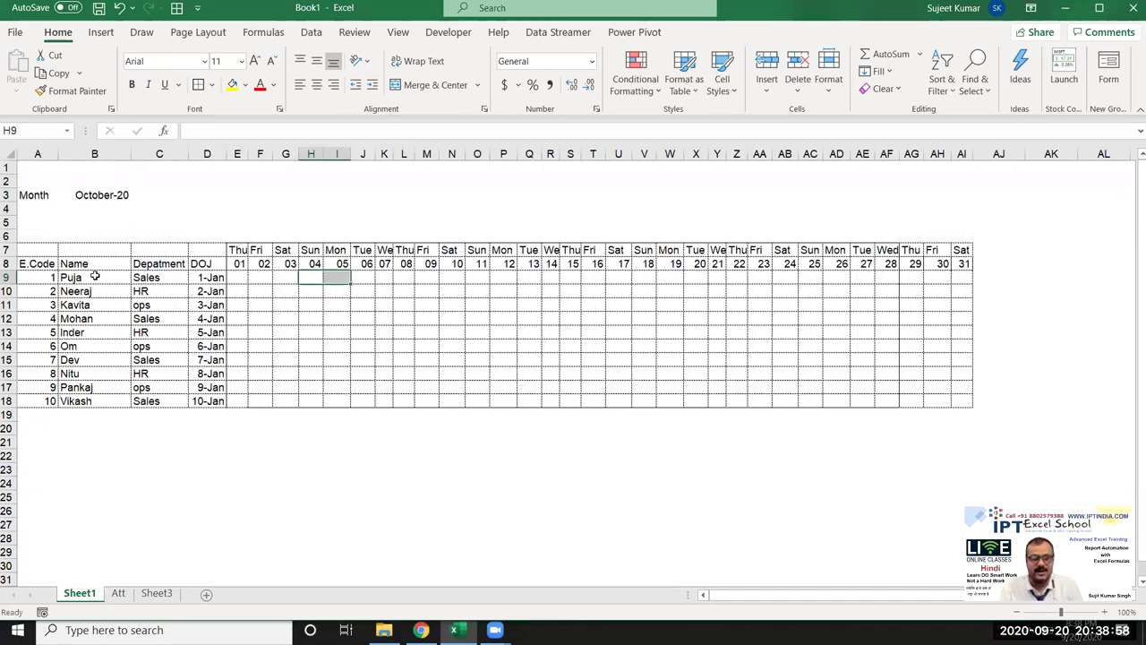
click(114, 463)
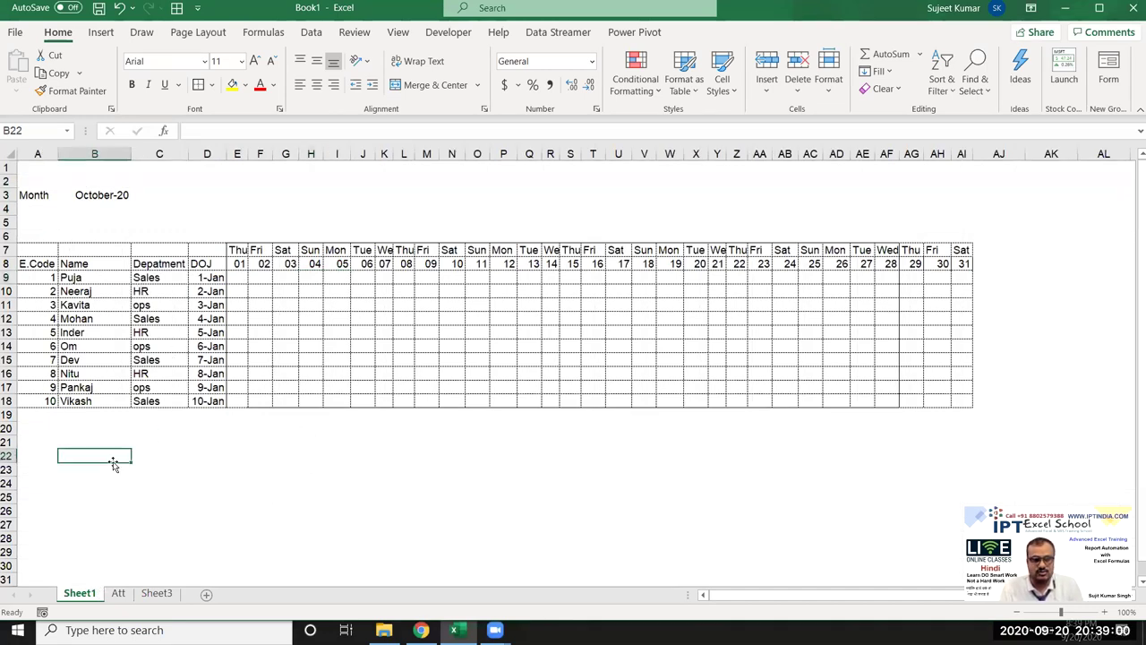
text(P)
key(Tab)
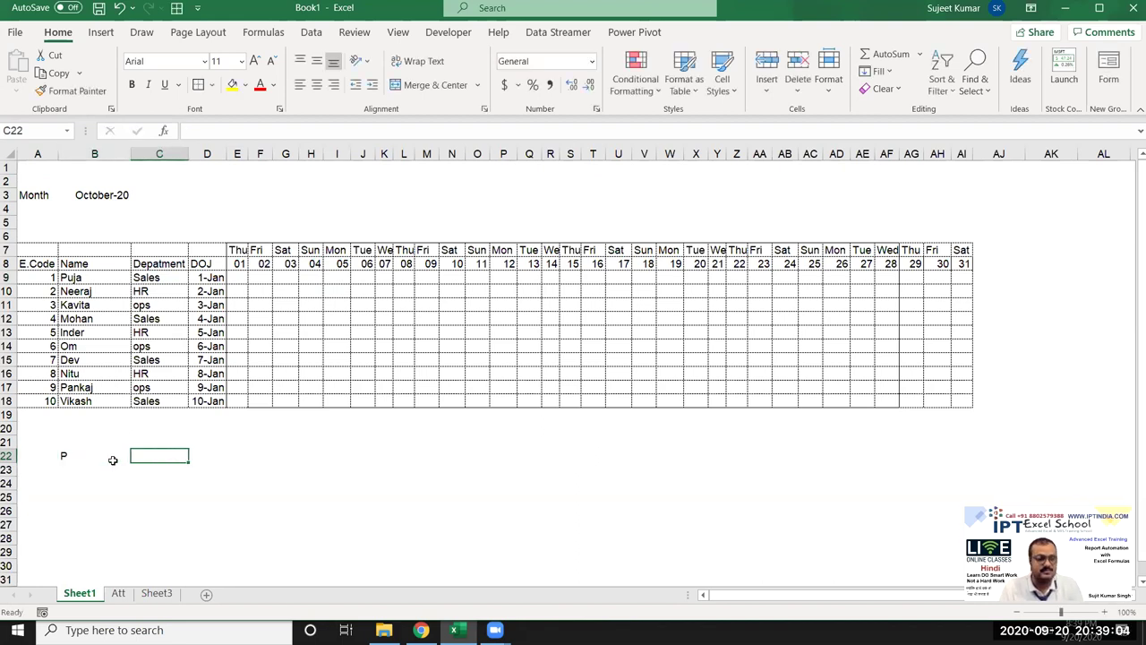
click(112, 461)
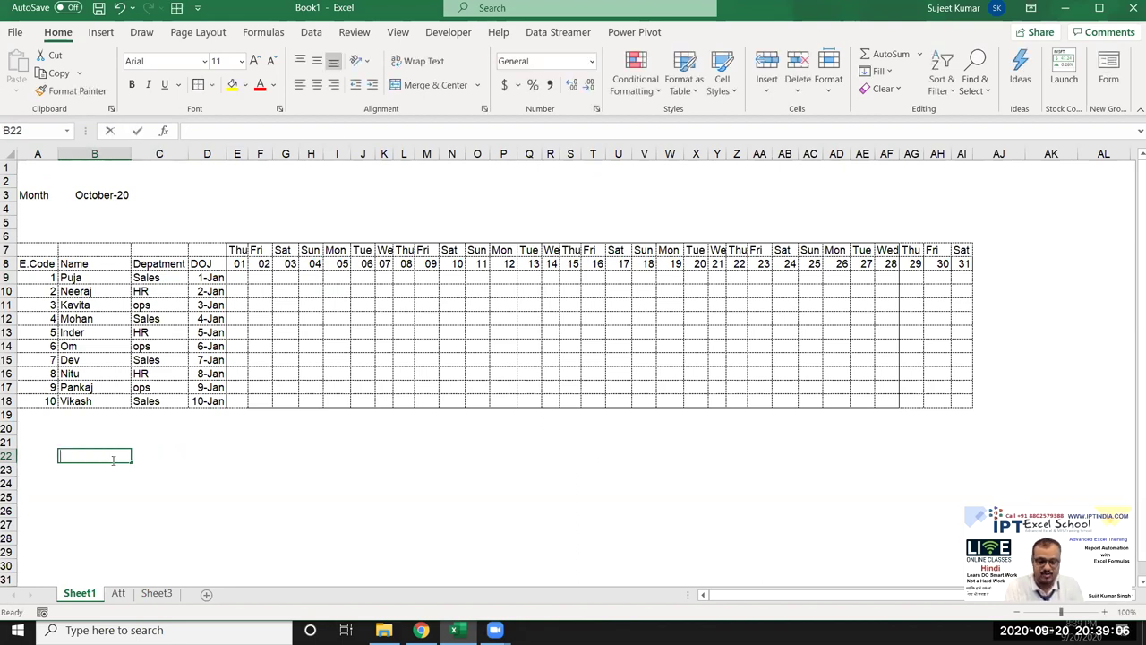
text(Puja)
key(Tab)
text(31)
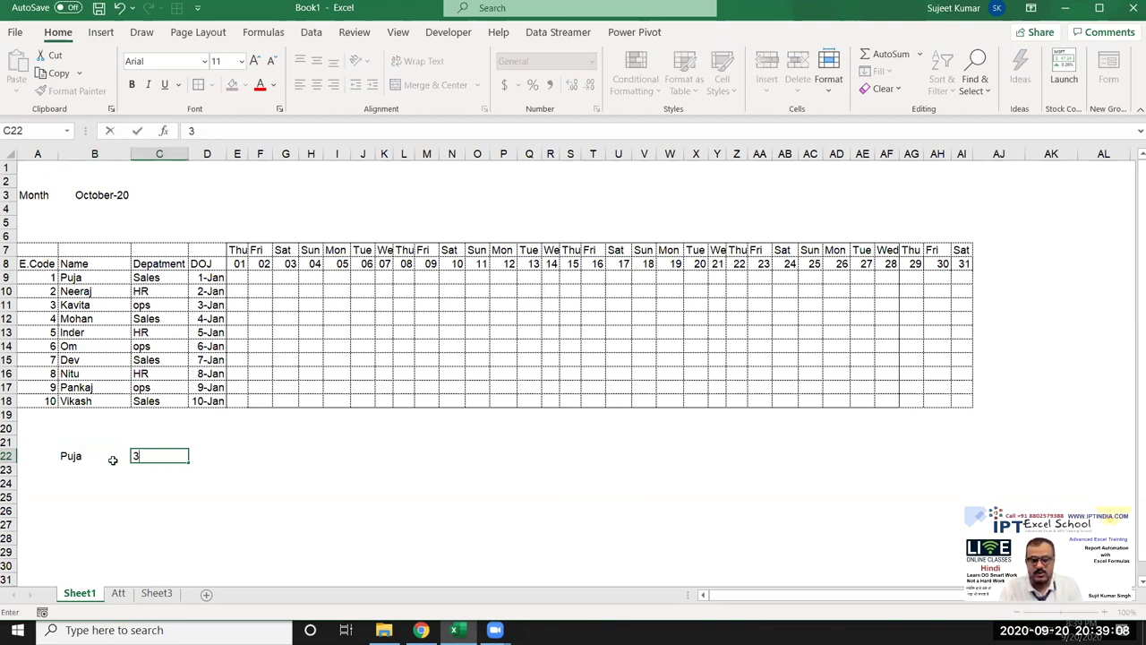
key(Return)
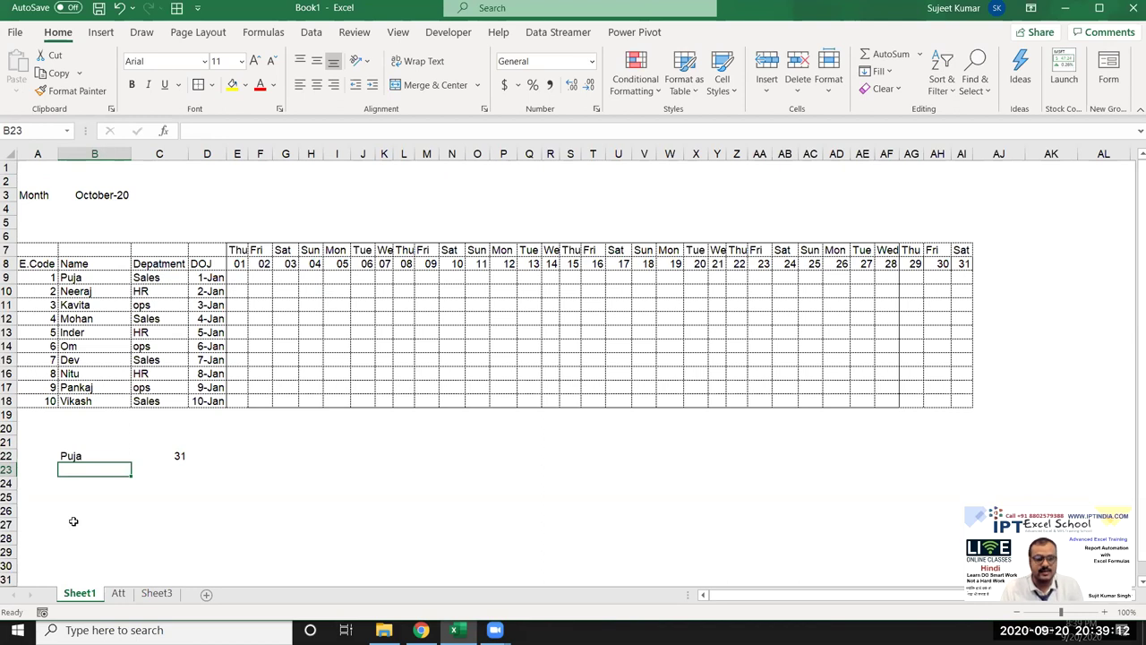
key(Down)
key(Right)
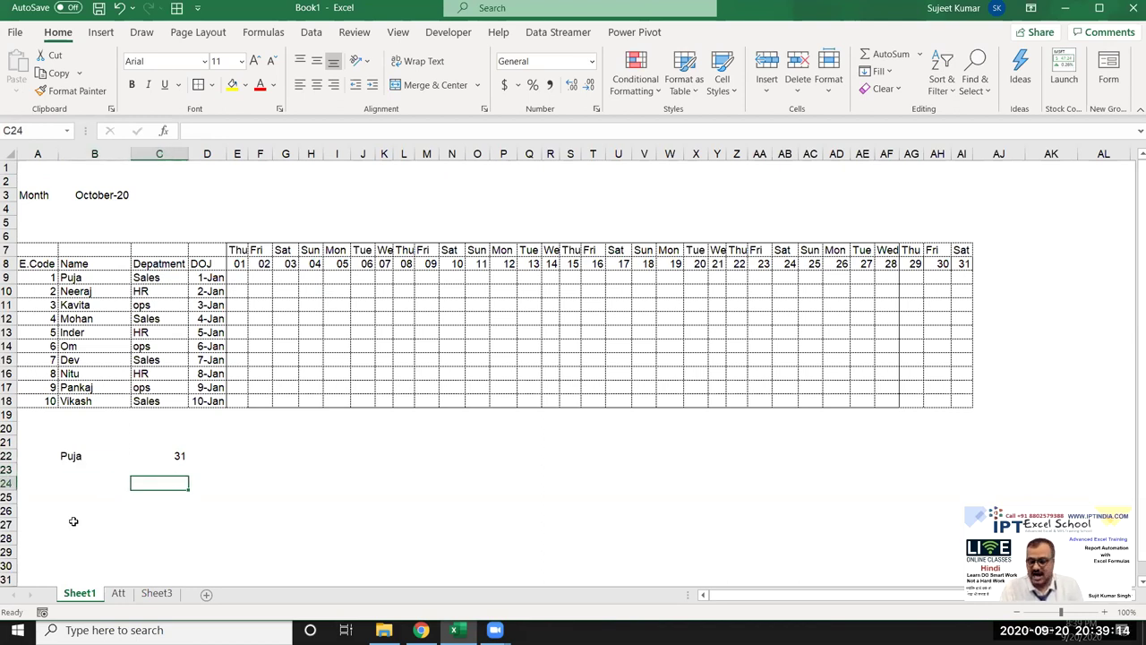
text(4)
key(Return)
text(2)
key(Return)
key(Right)
key(Up)
key(Down)
text(6)
key(Return)
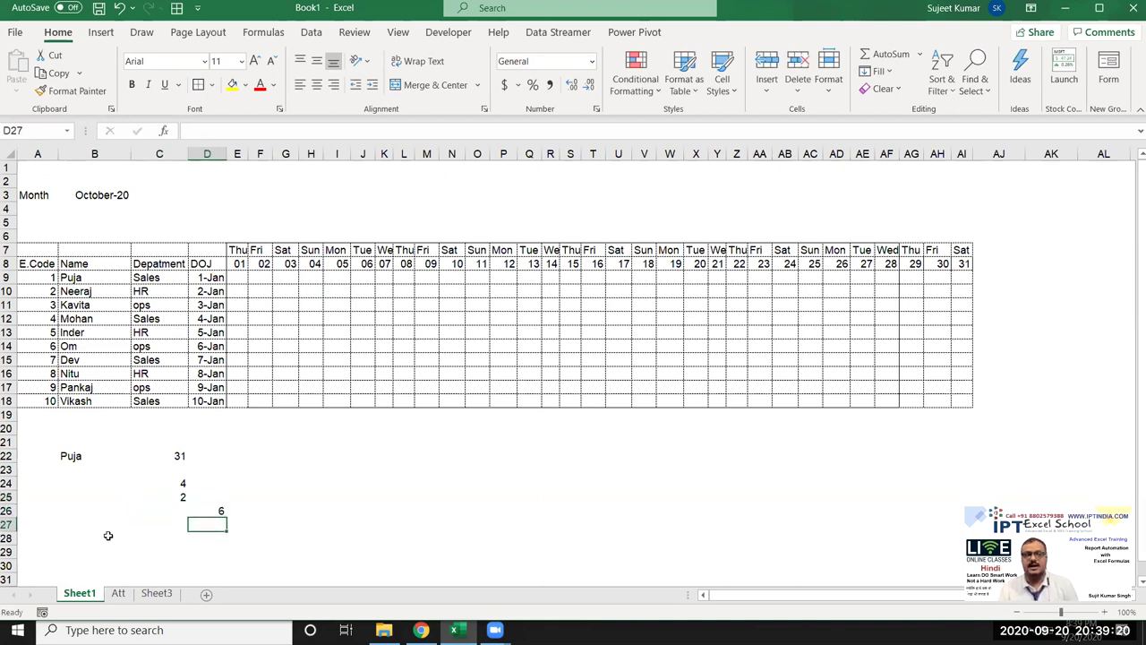
click(183, 474)
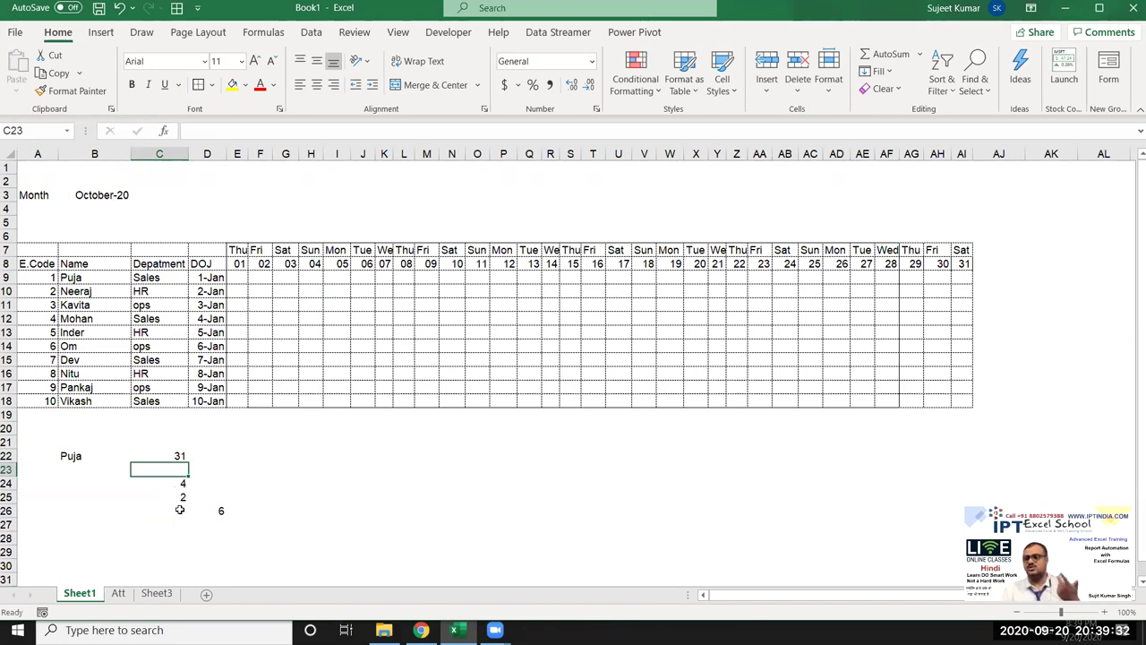
key(Down)
key(Down)
key(Down)
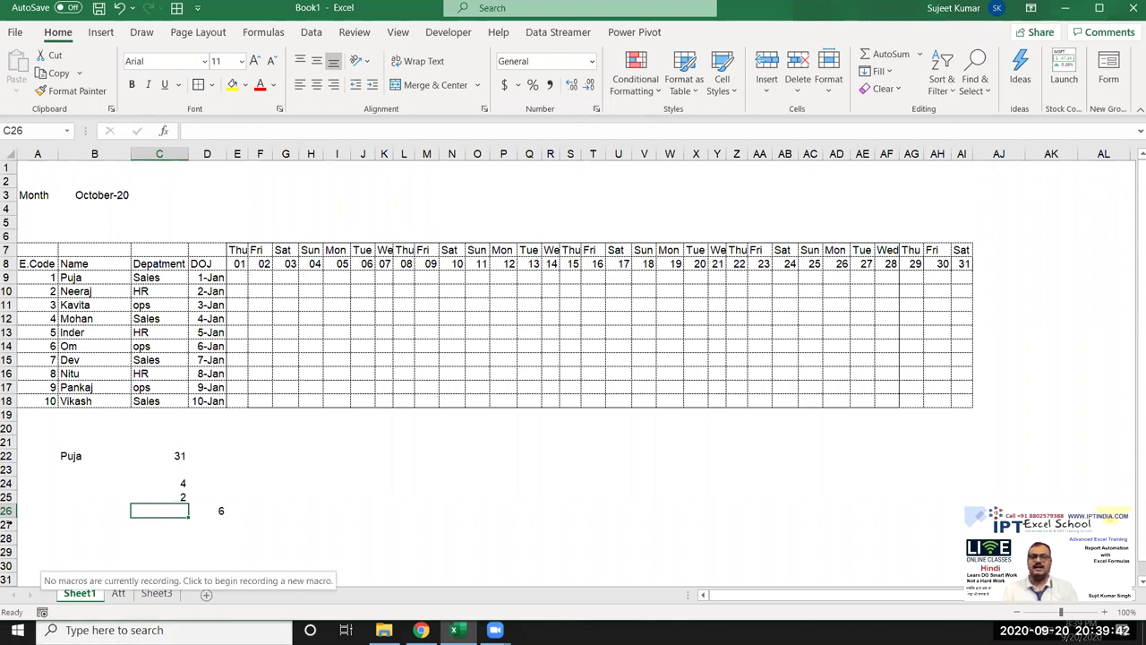
click(236, 278)
drag(45, 441, 229, 518)
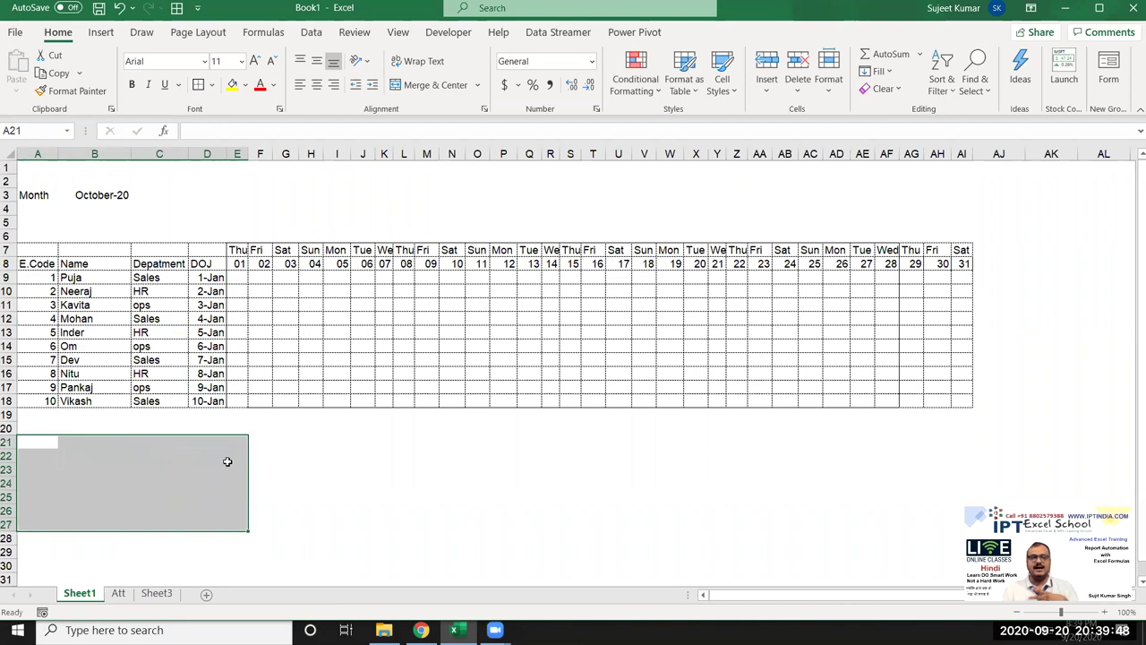
click(238, 277)
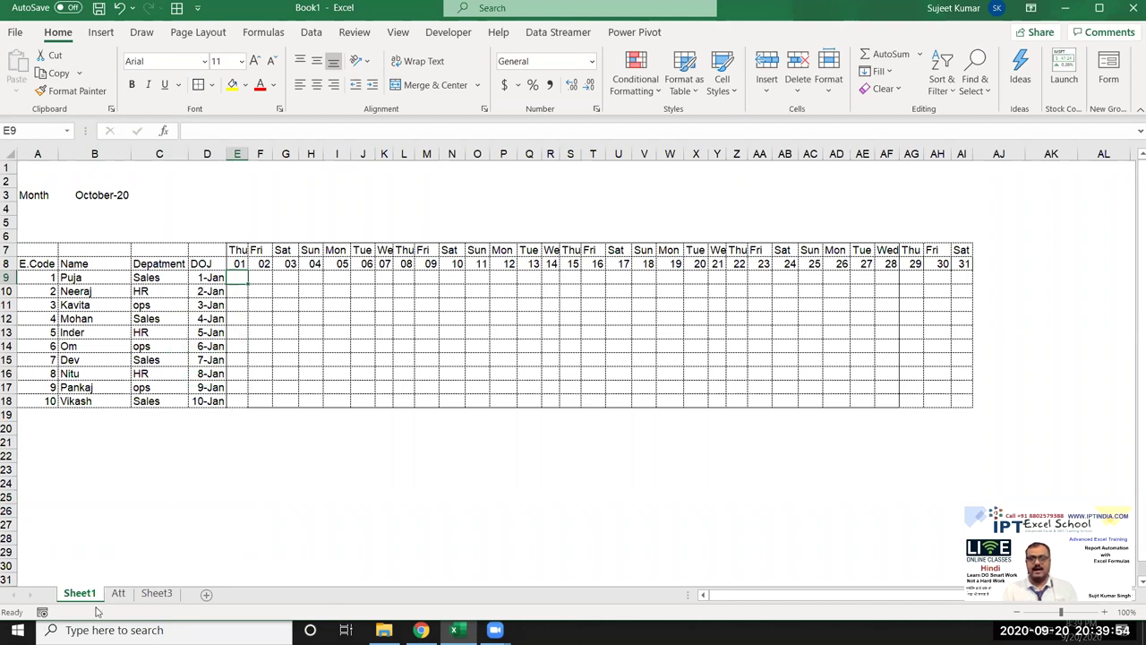
click(118, 592)
drag(67, 153, 201, 154)
drag(188, 194, 189, 209)
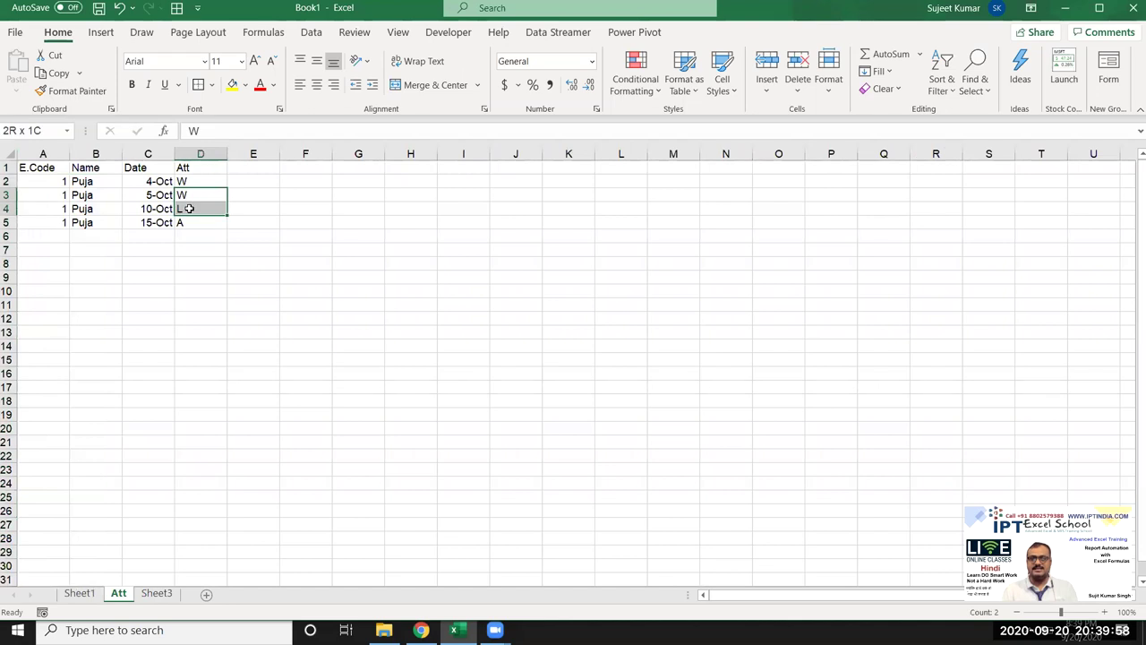
click(79, 593)
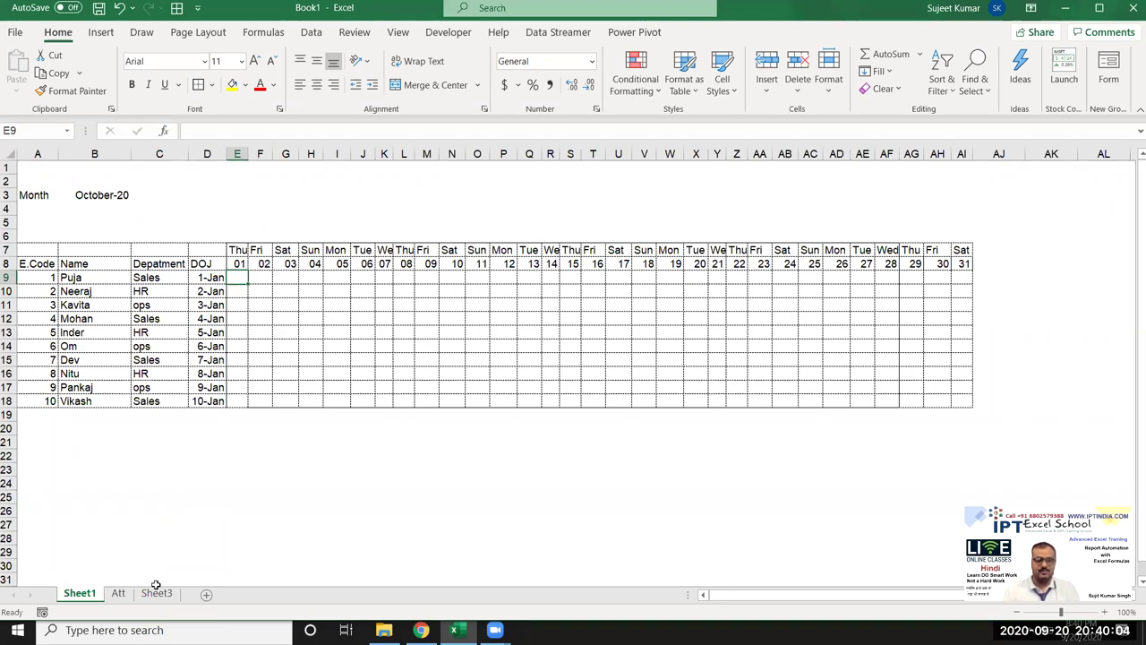
click(118, 594)
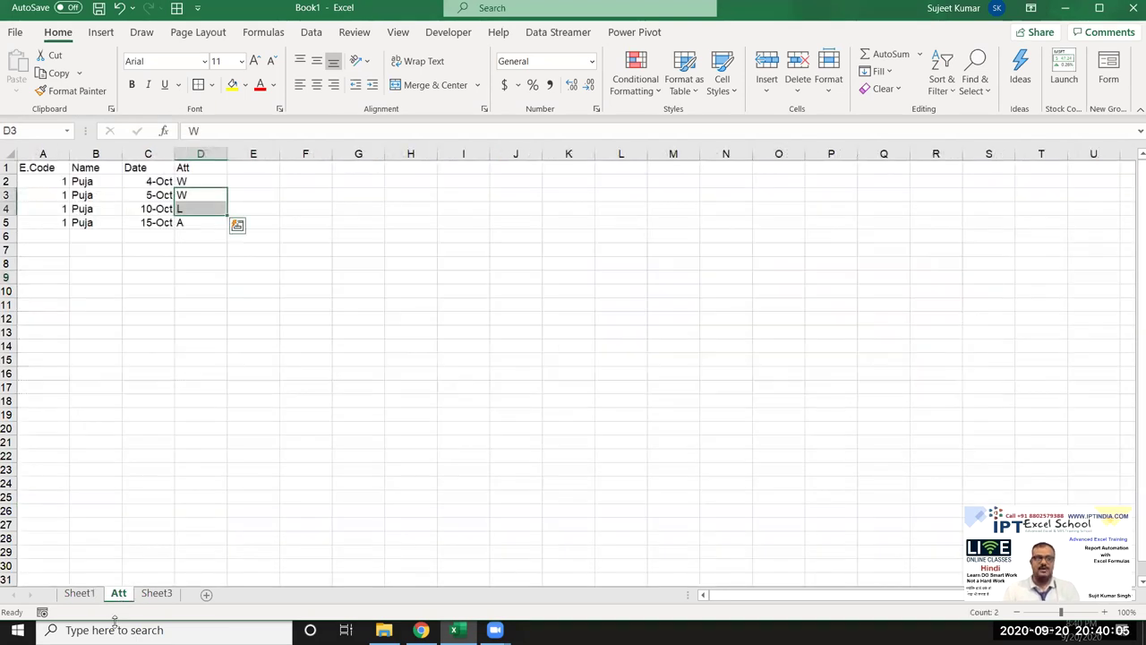
click(59, 155)
Step: Insert a new column A headed Code with the key formula =B2&"-"&D2 in A2
key(ctrl+shift+equal)
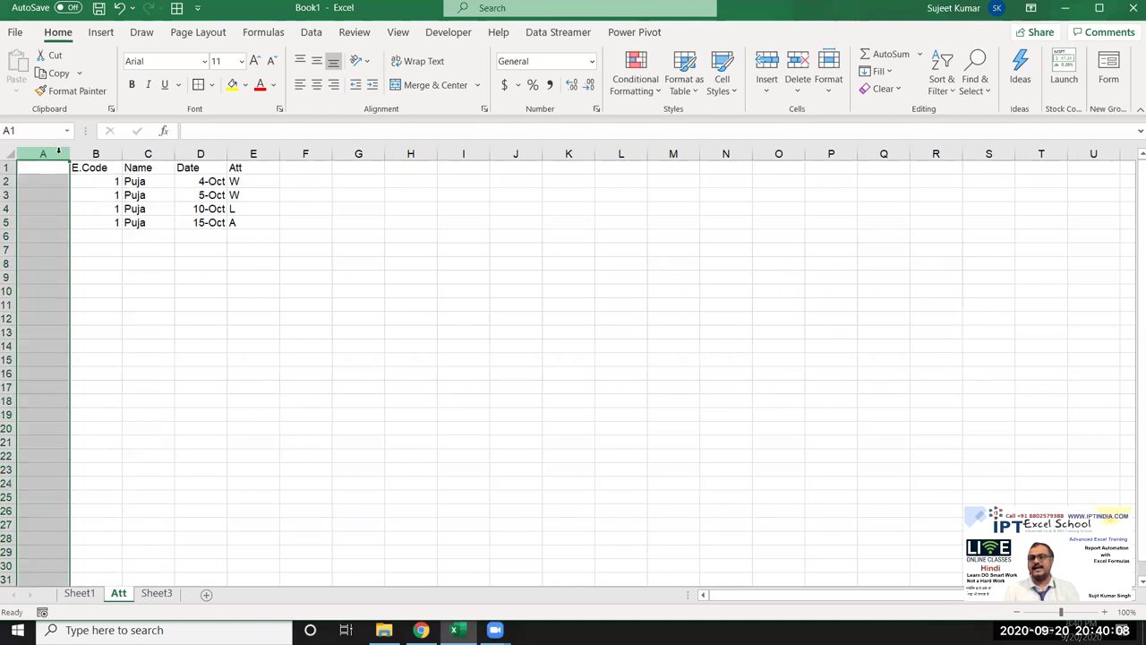
key(ctrl+Home)
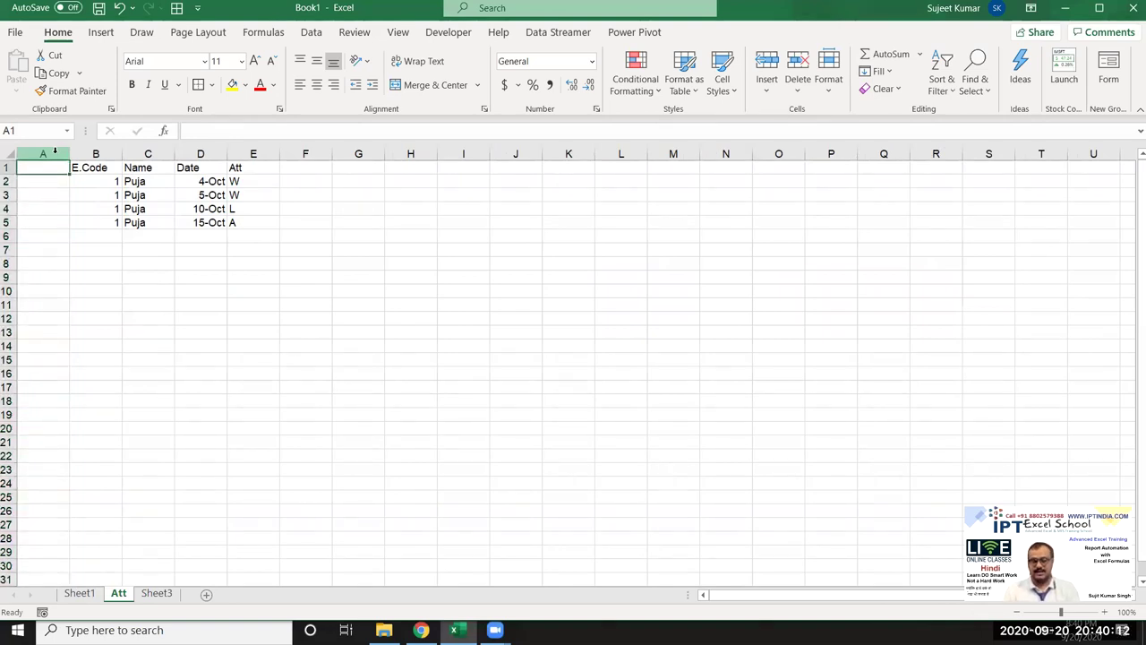
text(Code)
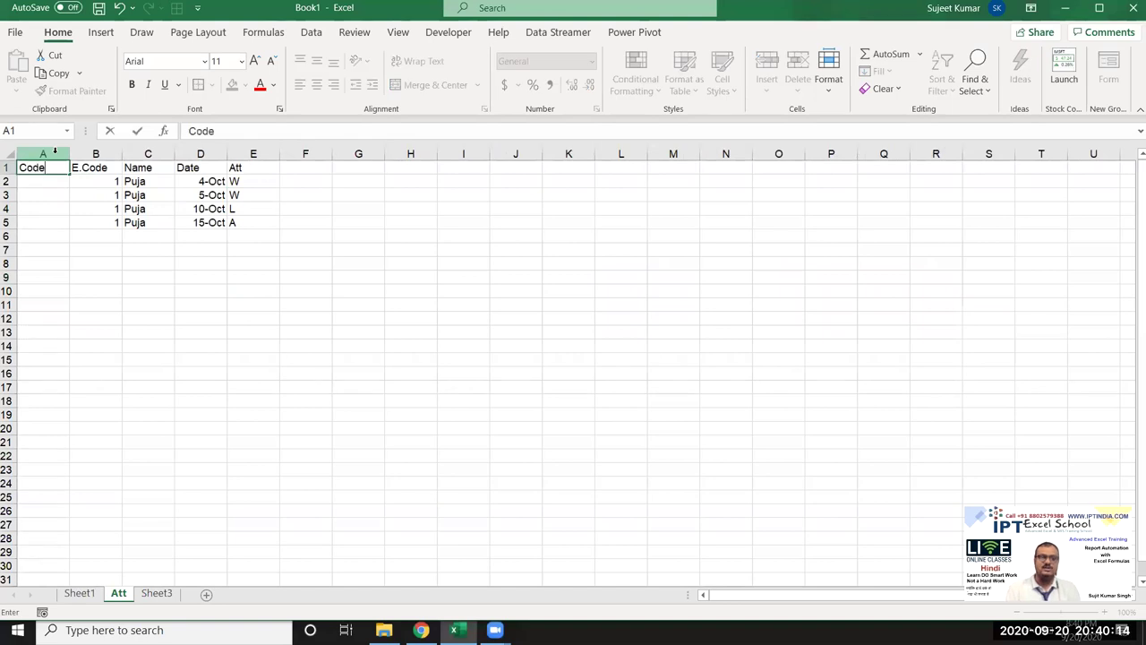
key(Return)
text(=)
key(Right)
text(&)
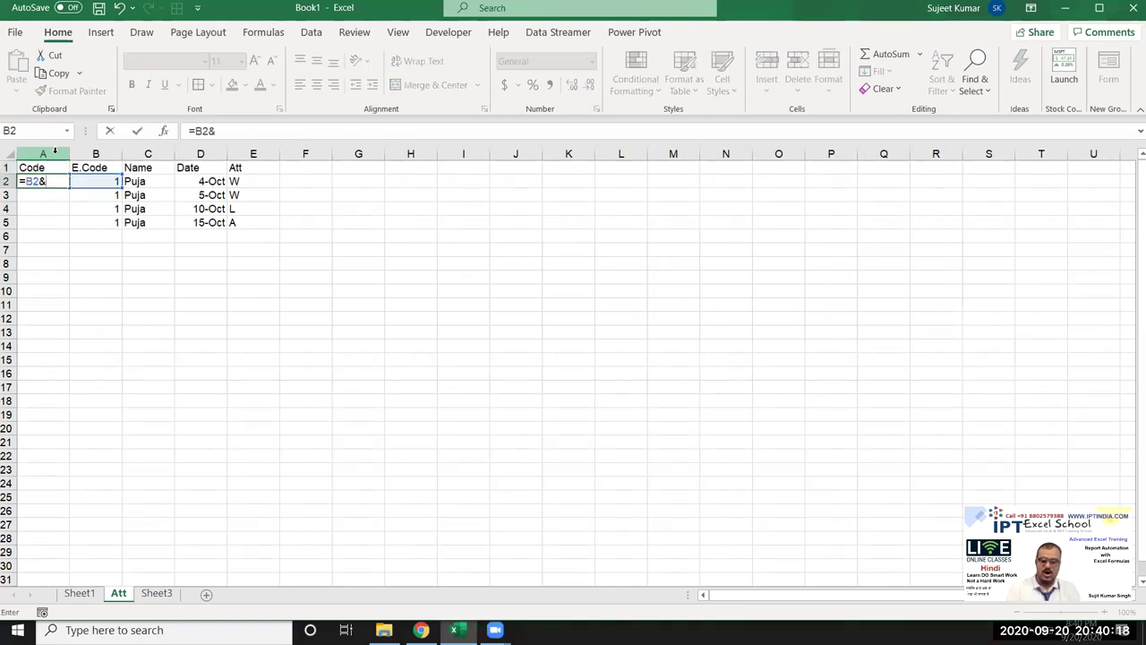
text("-"&)
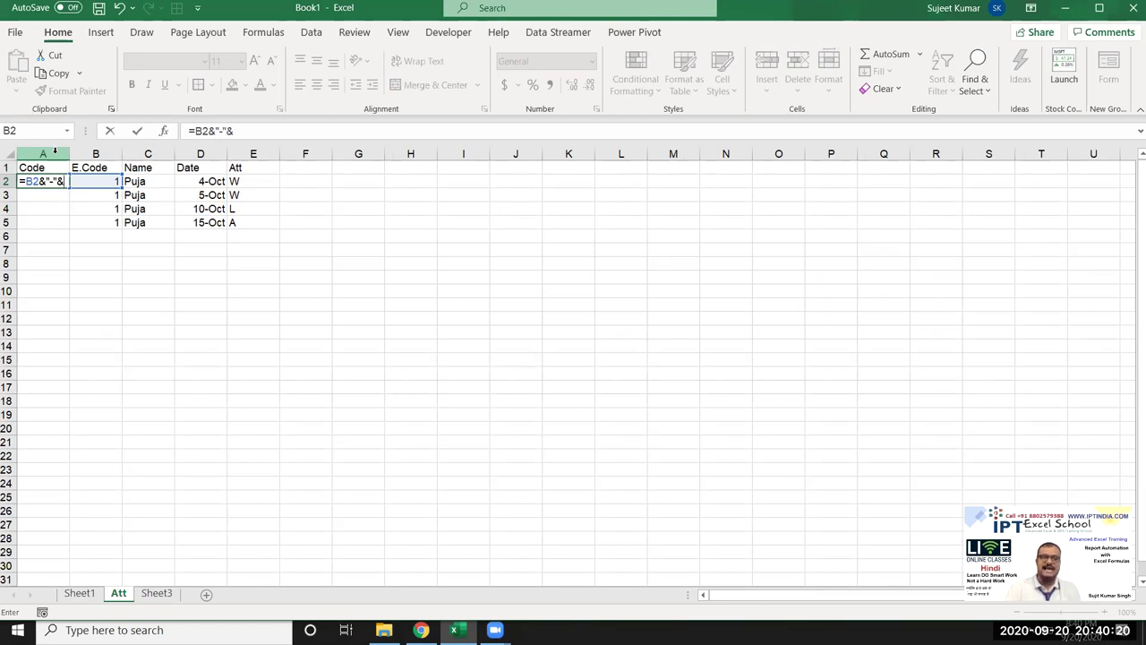
key(Right)
key(Right)
key(Return)
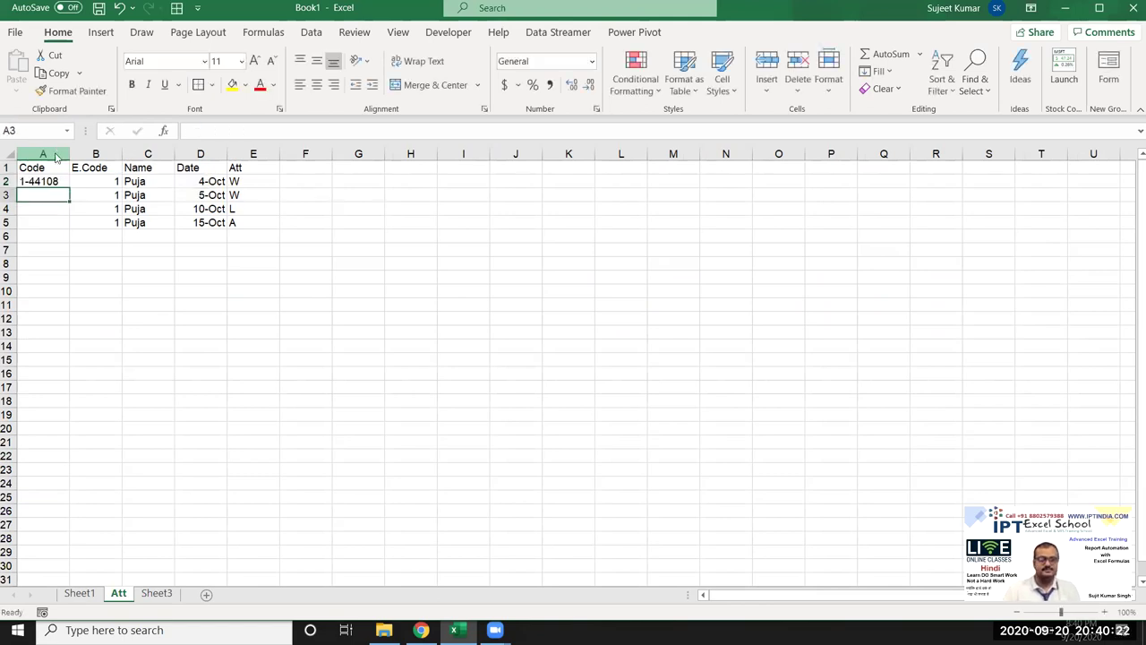
Step: Fill A2's key formula down to A29
click(41, 181)
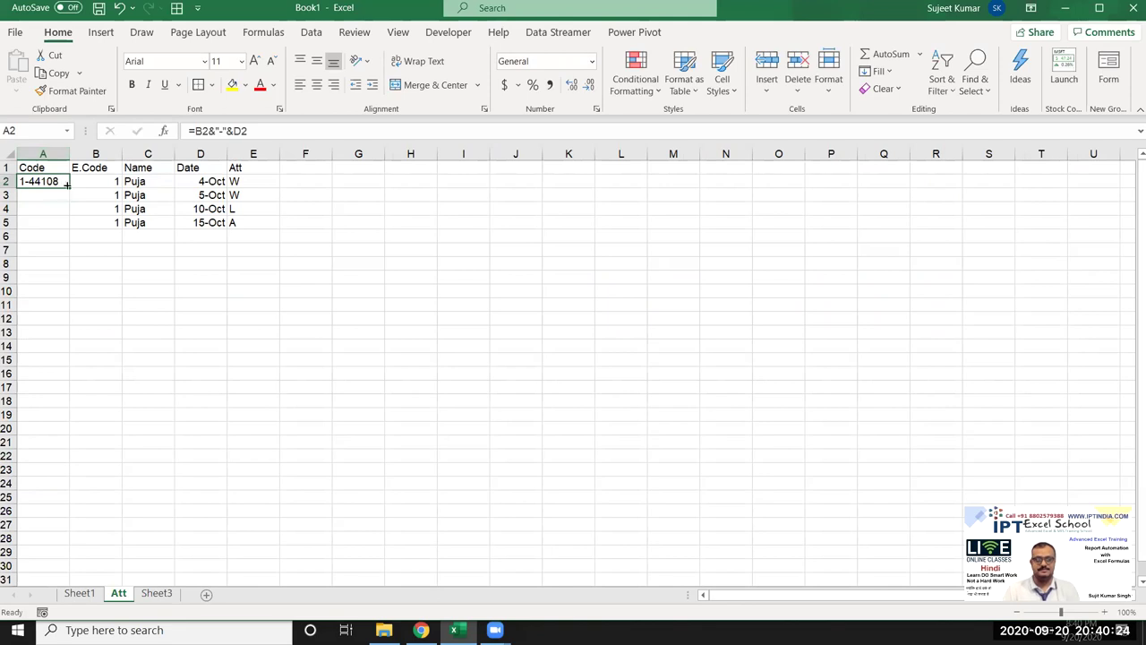
drag(68, 184, 53, 553)
click(54, 233)
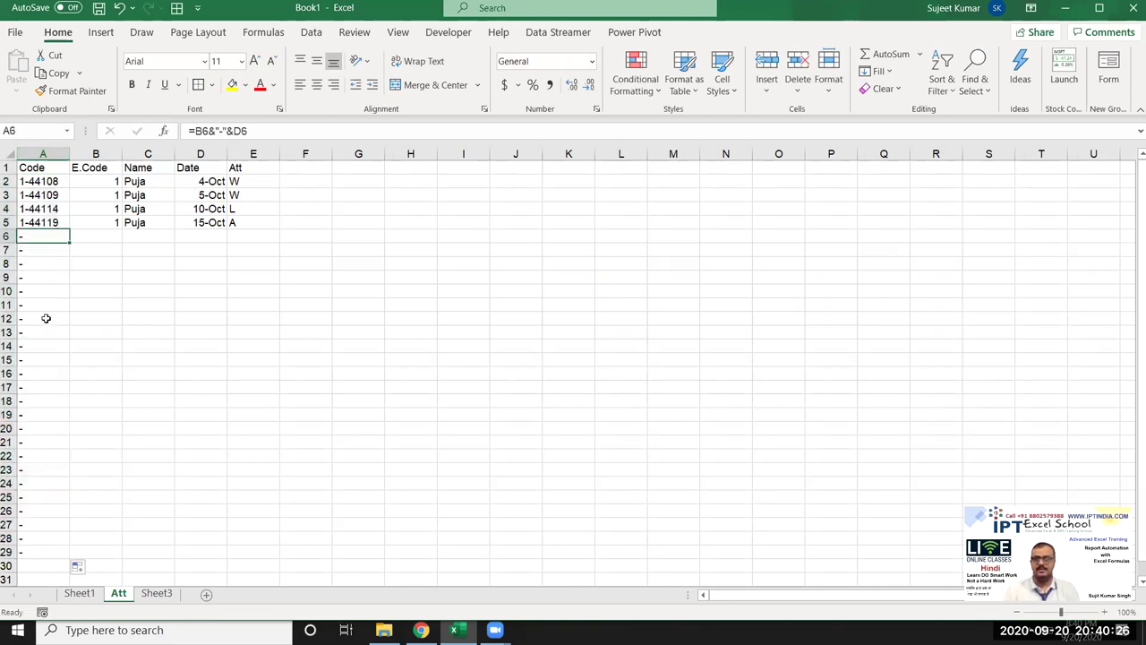
Step: Enter =VLOOKUP(A9&"-"&D9,Att!A:E,5,0) in Sheet1 cell E9
click(79, 593)
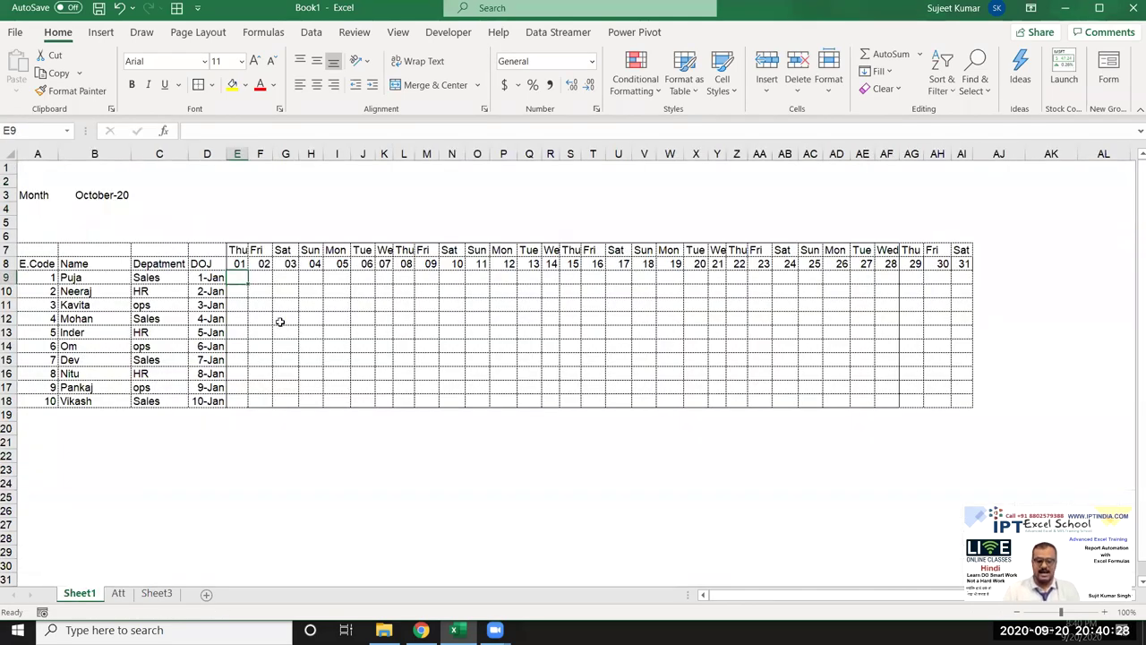
text(=VLOOKUP()
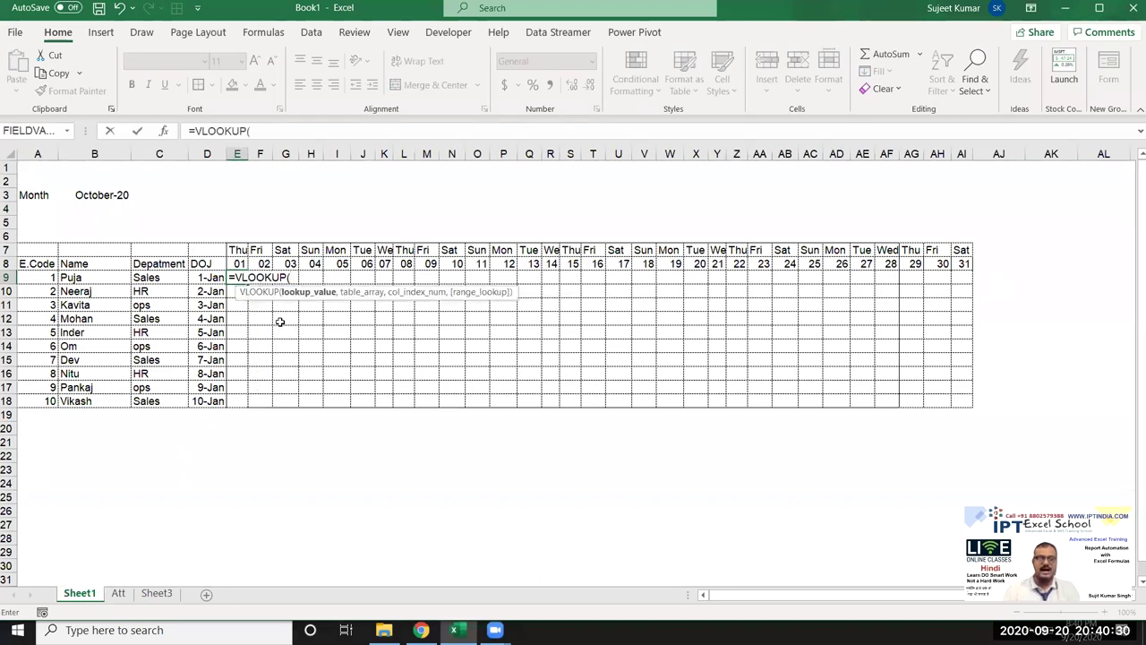
click(43, 277)
text(&"-"&)
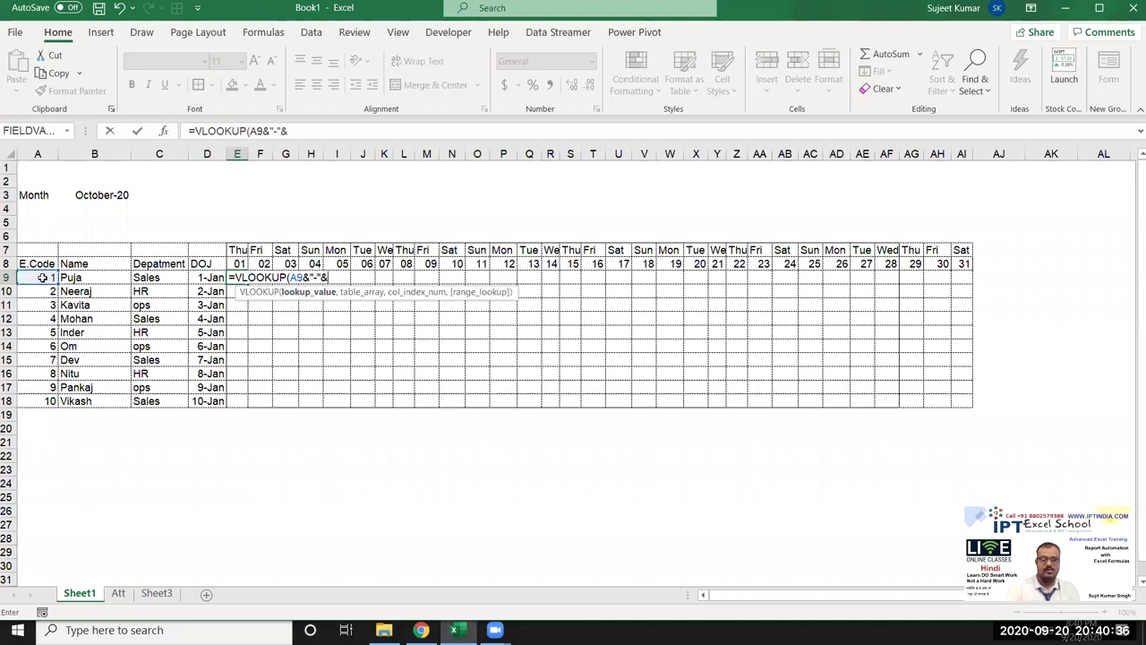
click(216, 278)
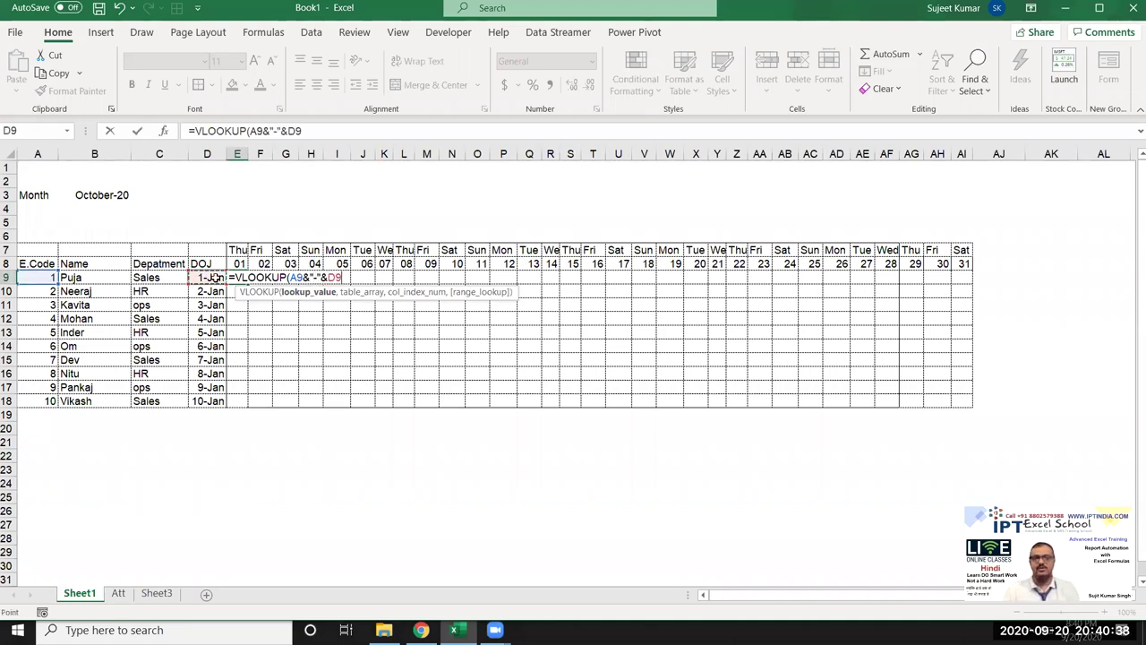
text(,)
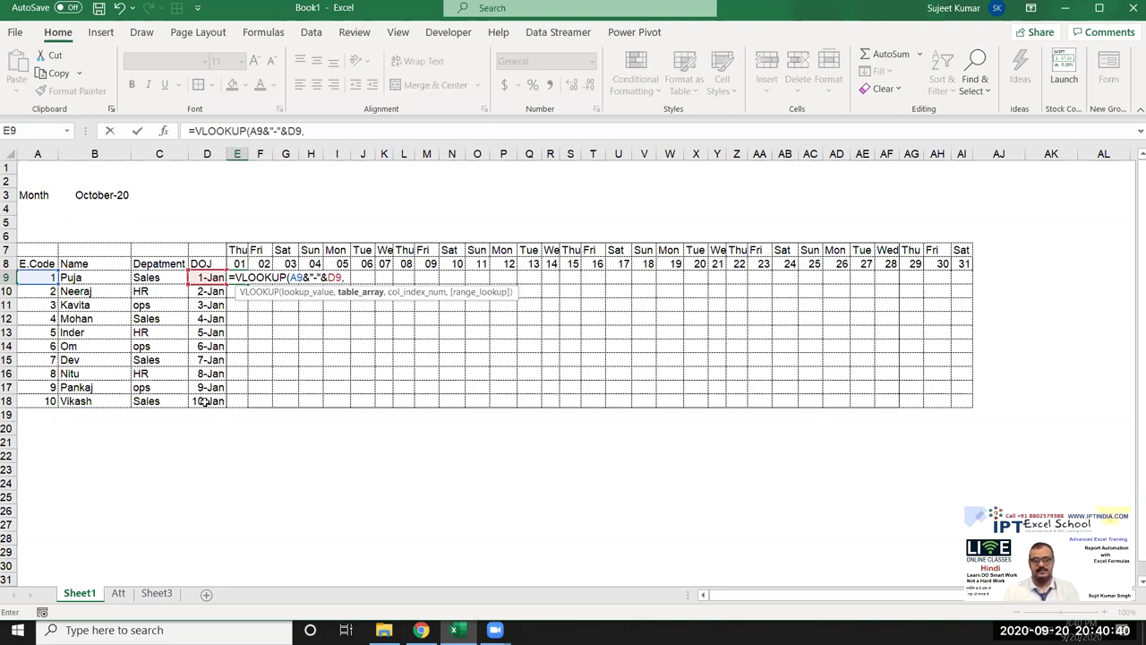
click(118, 594)
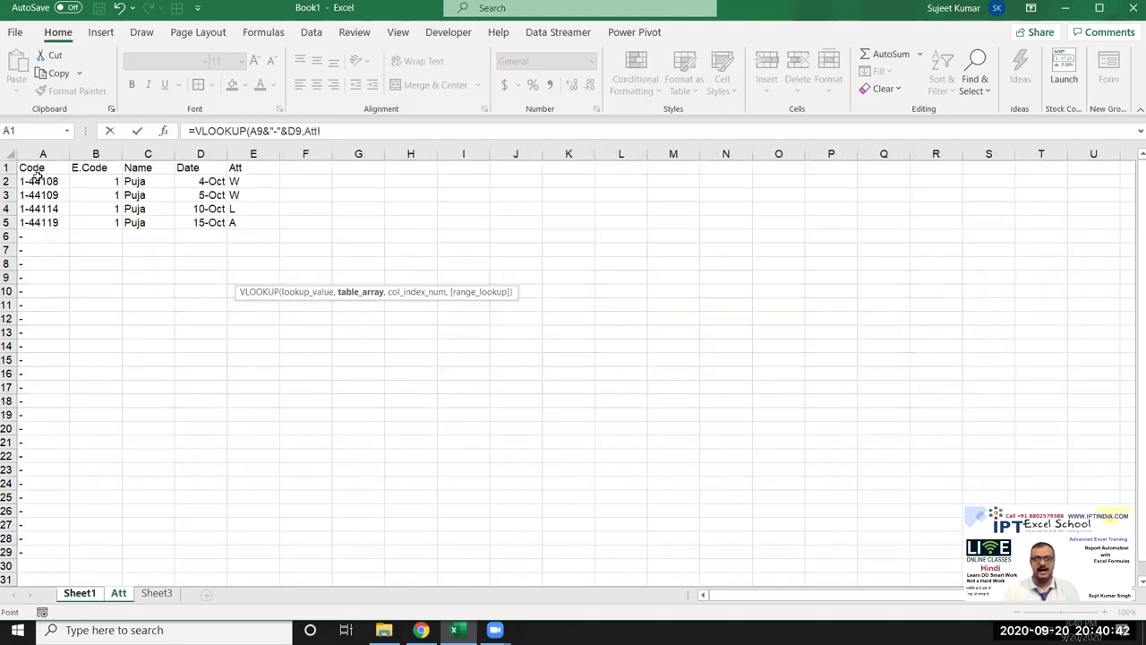
drag(43, 153, 199, 153)
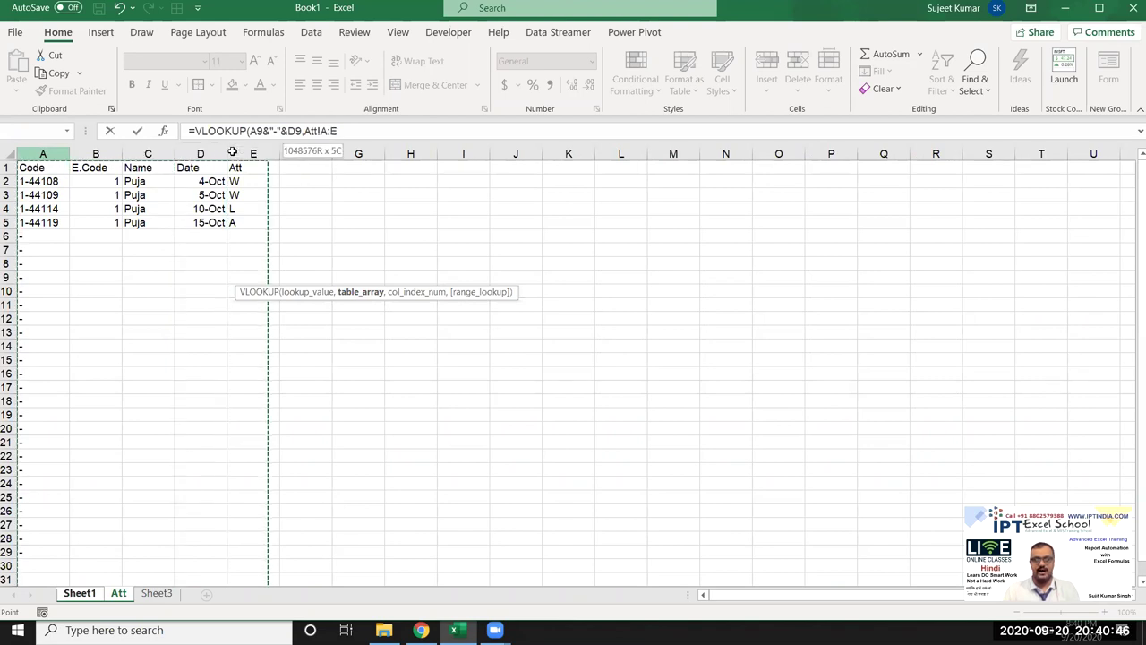
drag(198, 153, 235, 150)
text(,5,0)
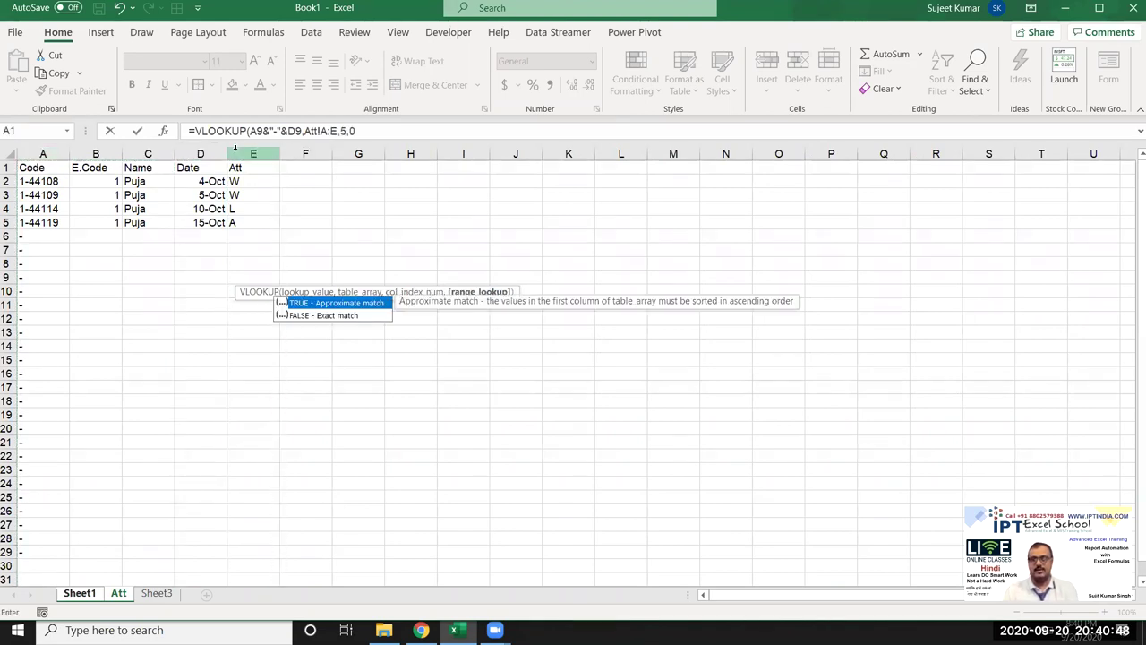
key(Return)
key(Up)
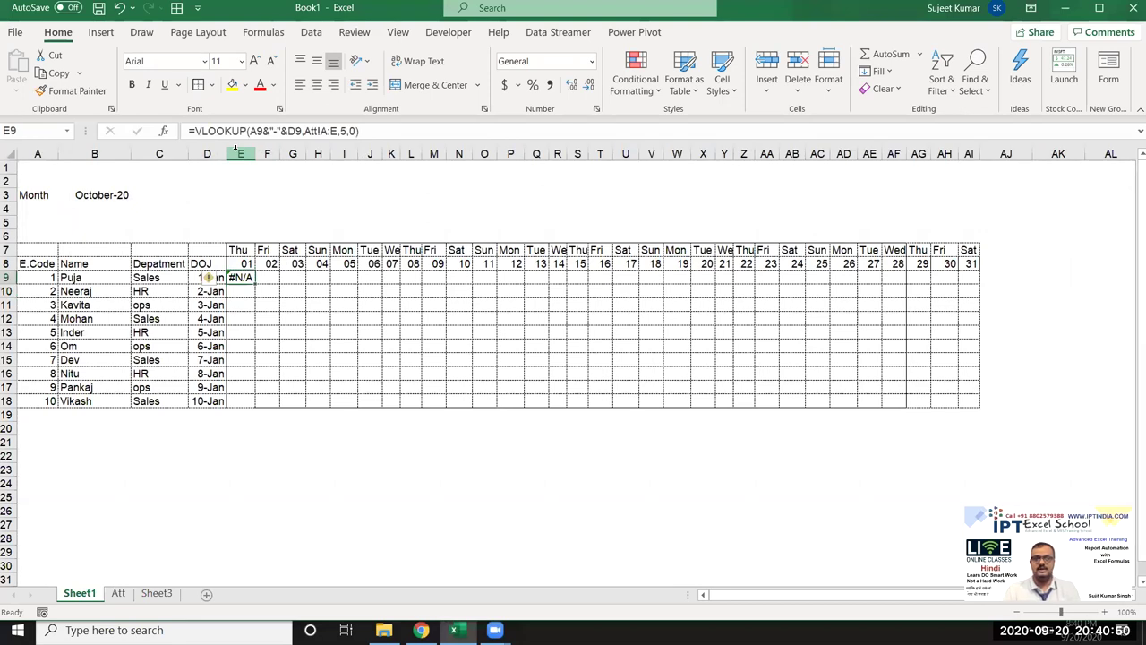
Step: Wrap E9's lookup in IFERROR so it returns "P" when no record is found
click(224, 134)
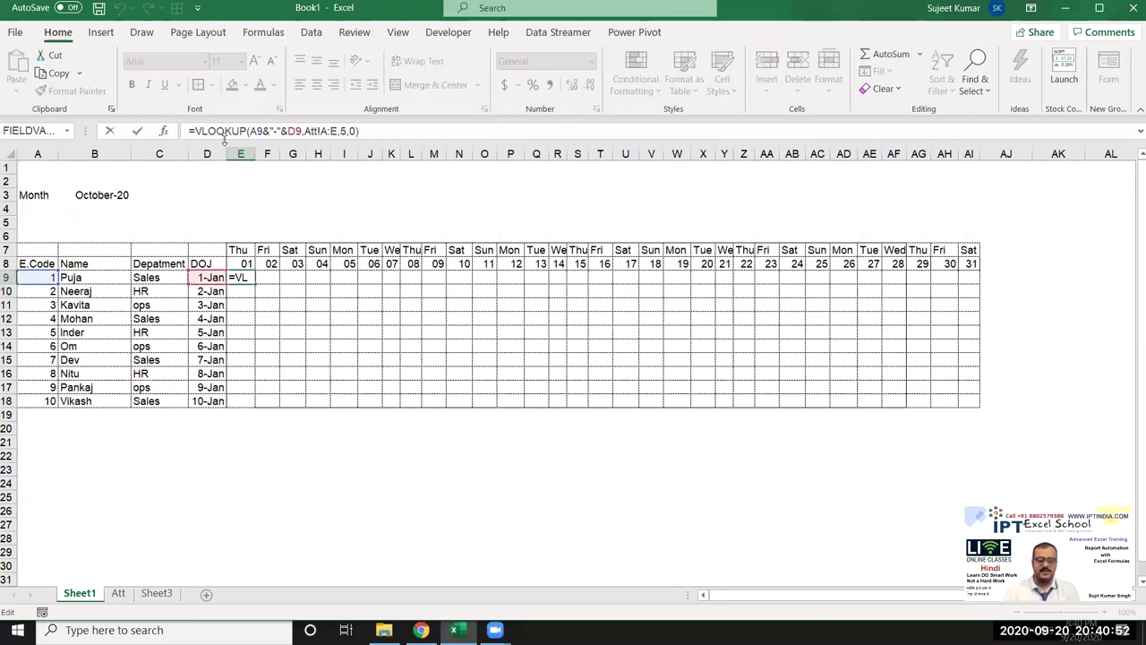
text(IF)
key(Down)
key(Tab)
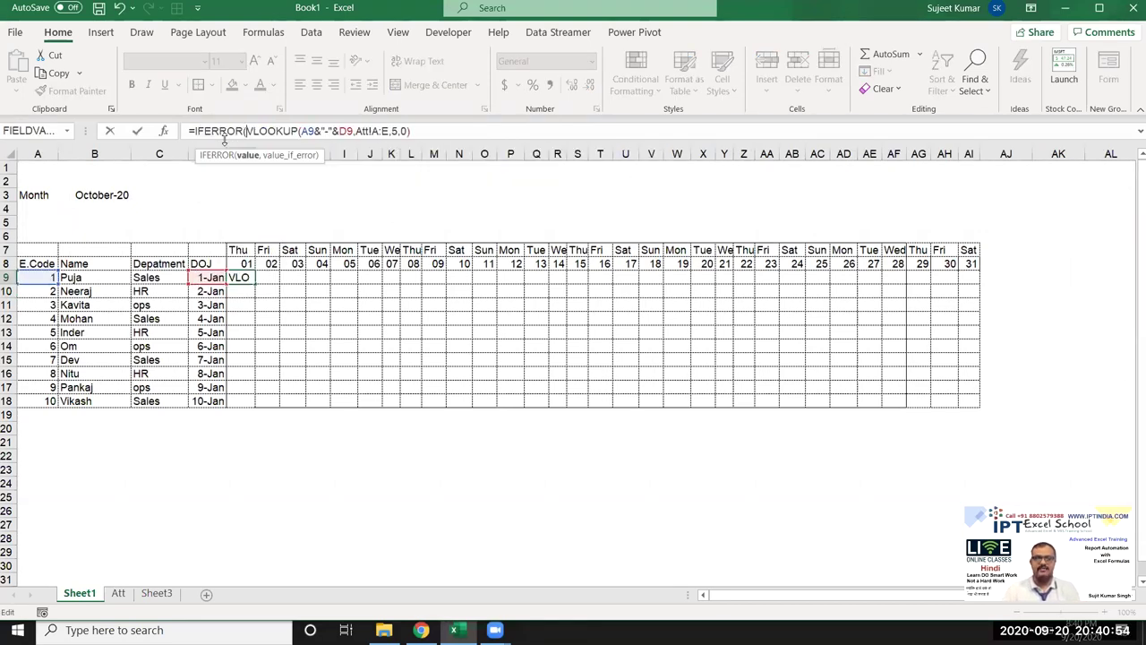
text(),)
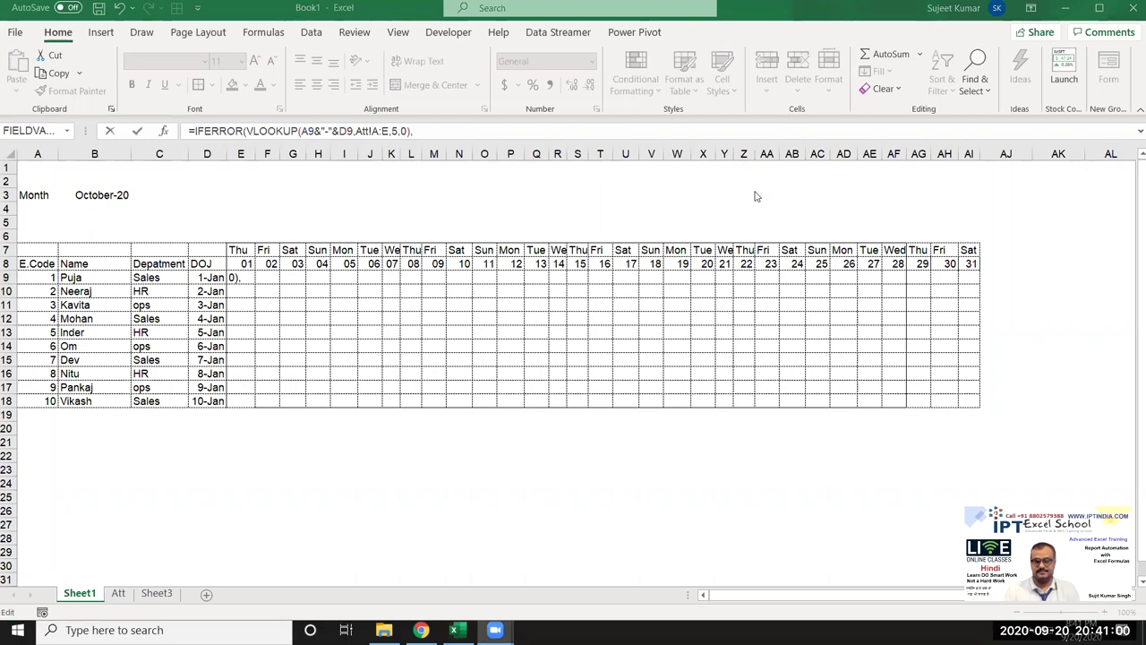
click(716, 207)
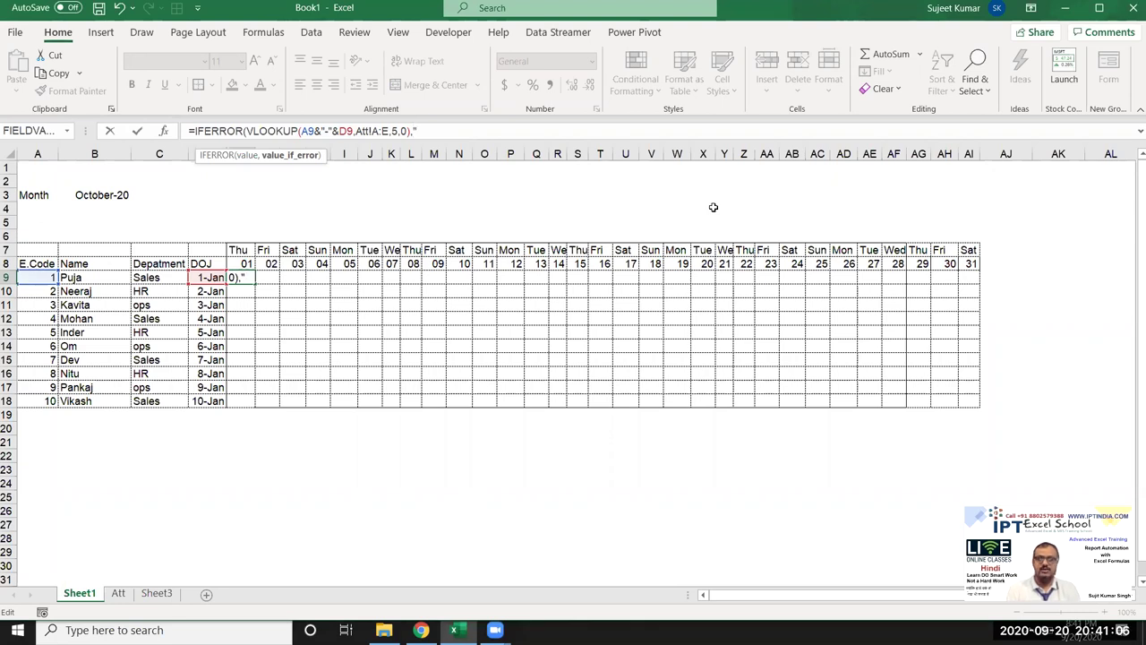
text("))
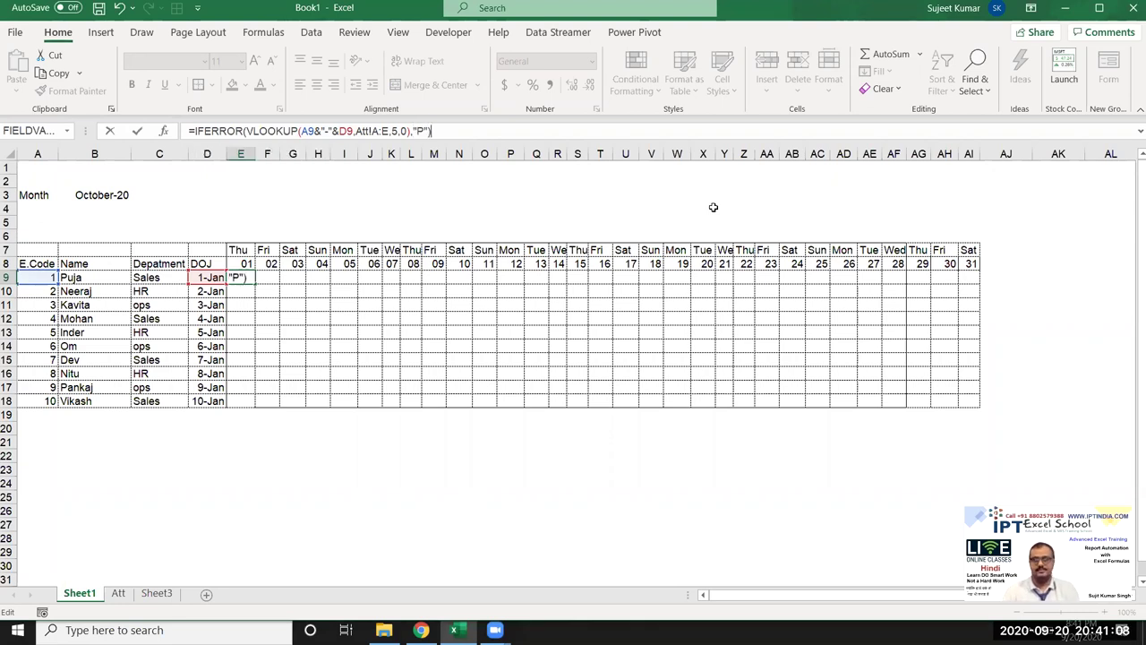
key(ctrl+Return)
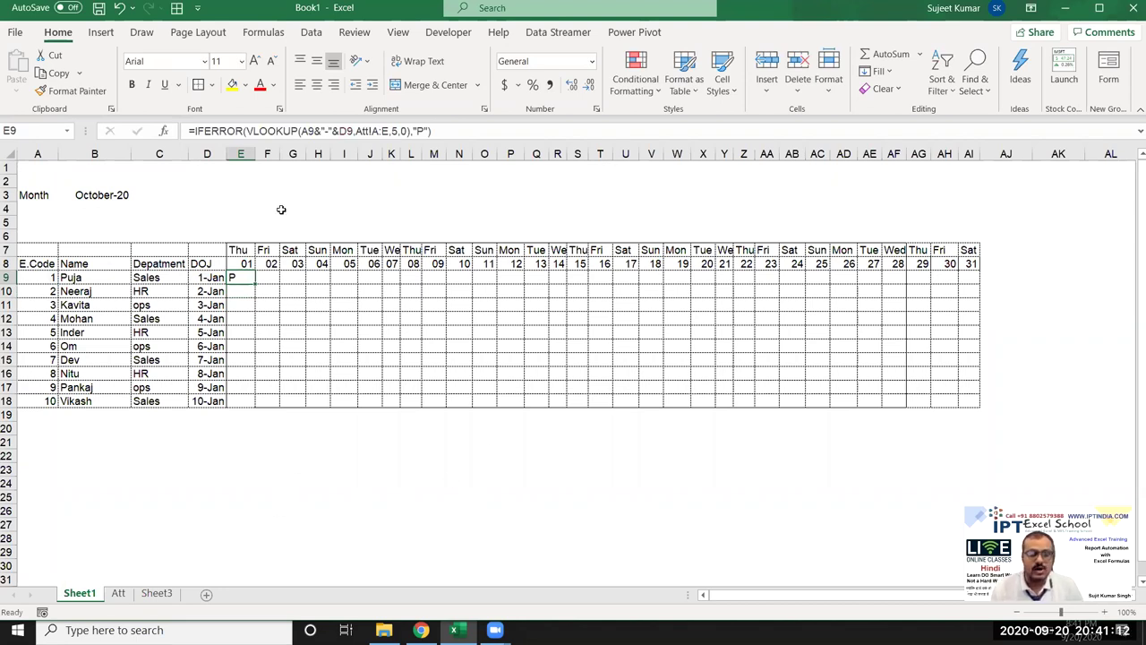
Step: Anchor the references as $A9, D$9 and Att!$A:$E in E9's formula
click(306, 131)
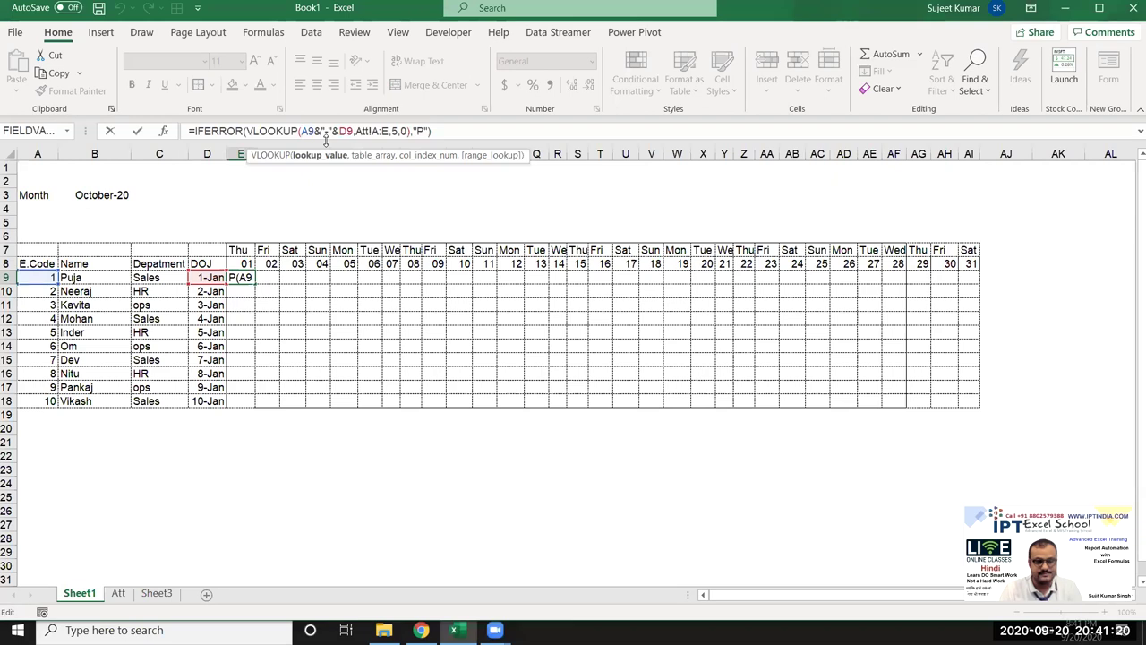
text($)
click(351, 132)
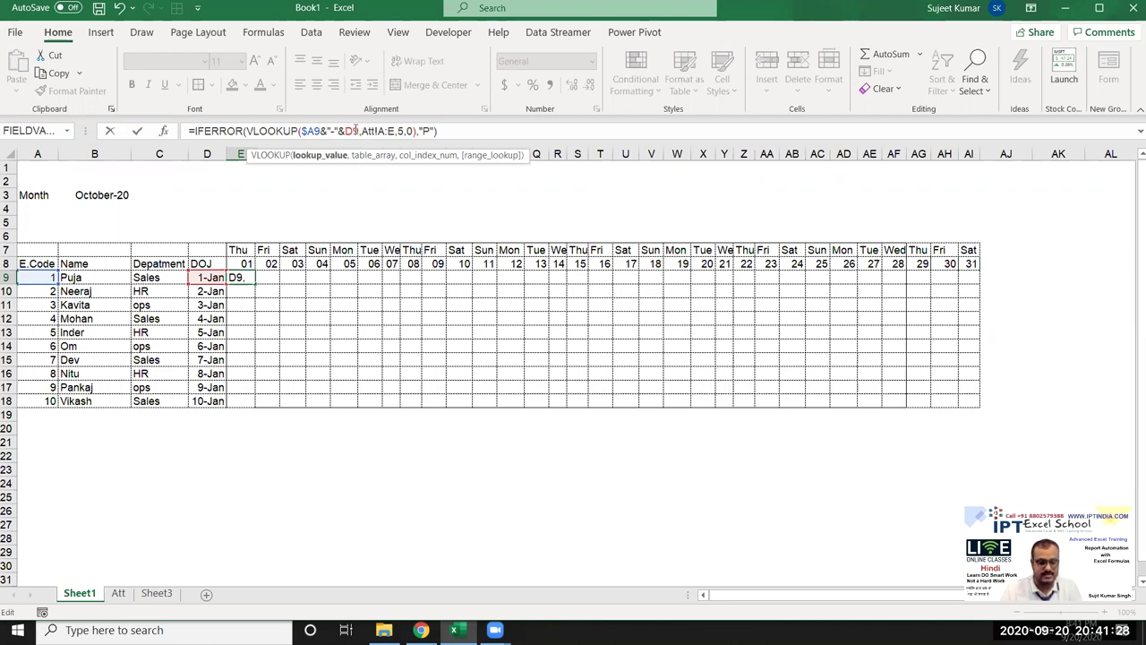
click(353, 130)
text($)
click(390, 131)
key(F4)
key(Return)
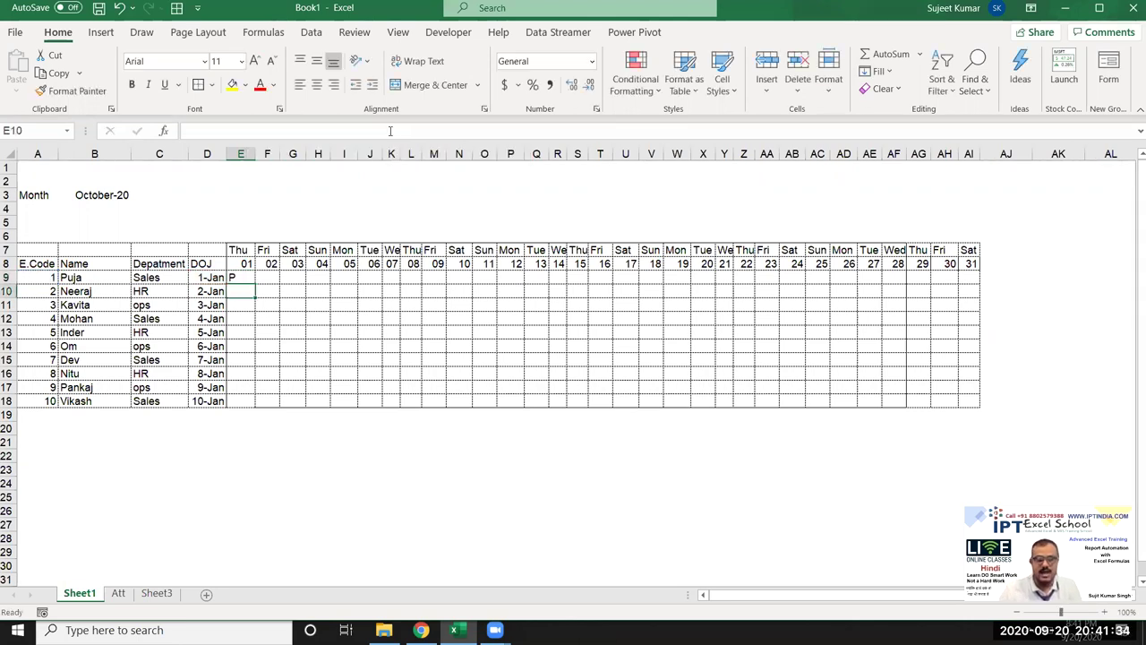
Step: Fill E9's formula across to AI9 without formatting, keeping row 9's borders
click(238, 274)
drag(251, 285, 971, 346)
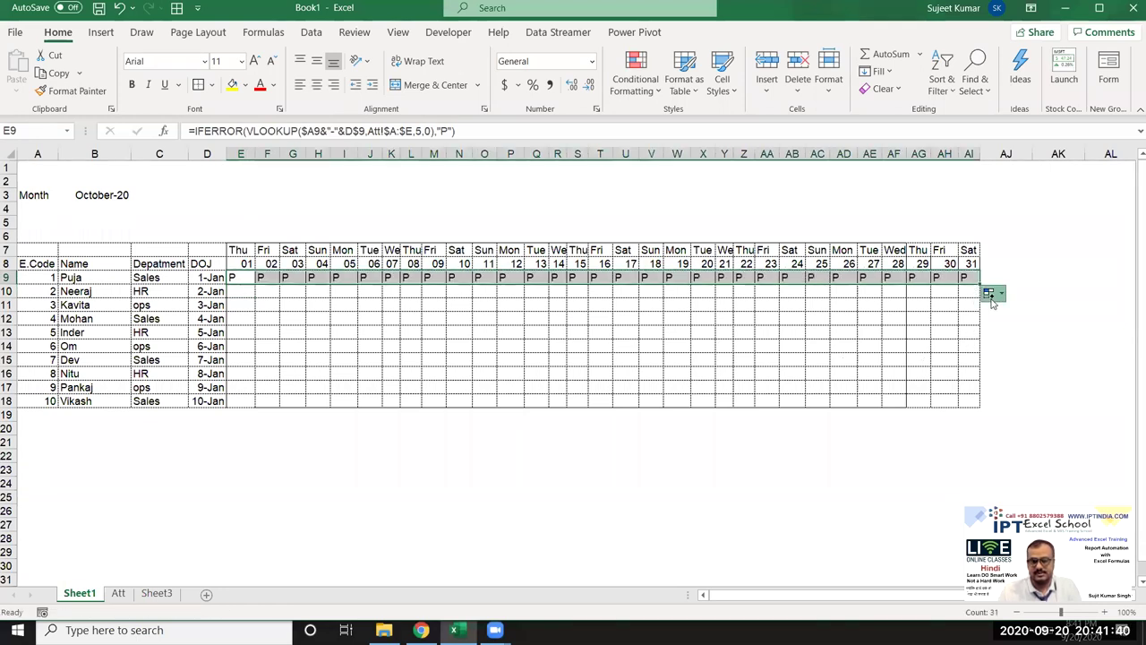
click(990, 299)
click(1006, 331)
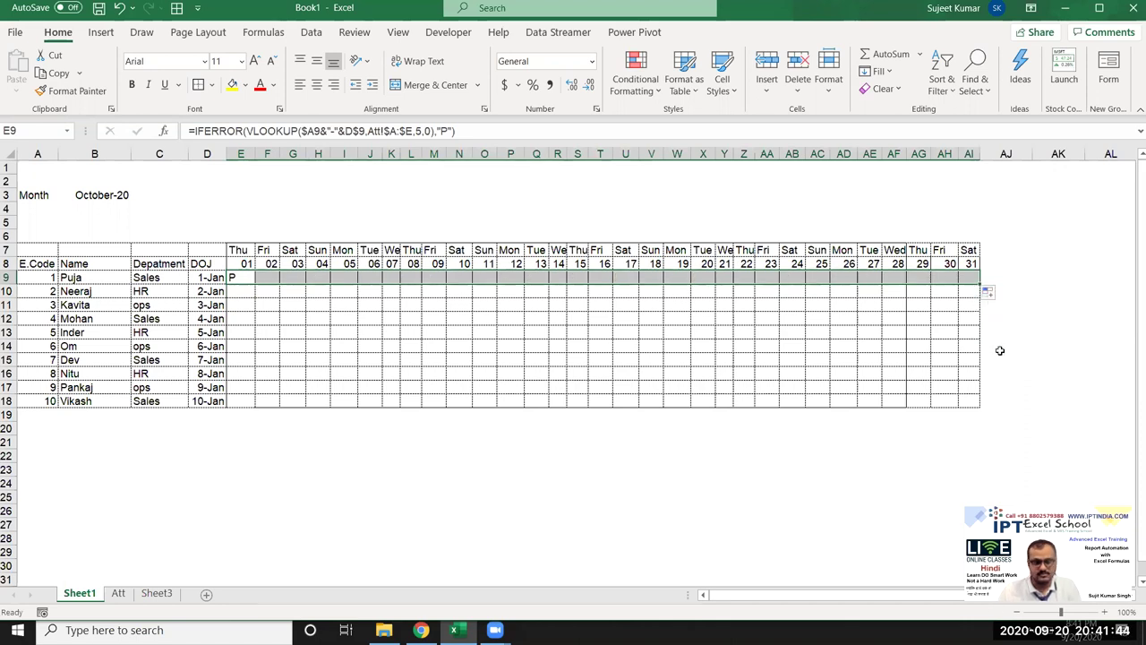
key(ctrl+z)
drag(257, 283, 991, 327)
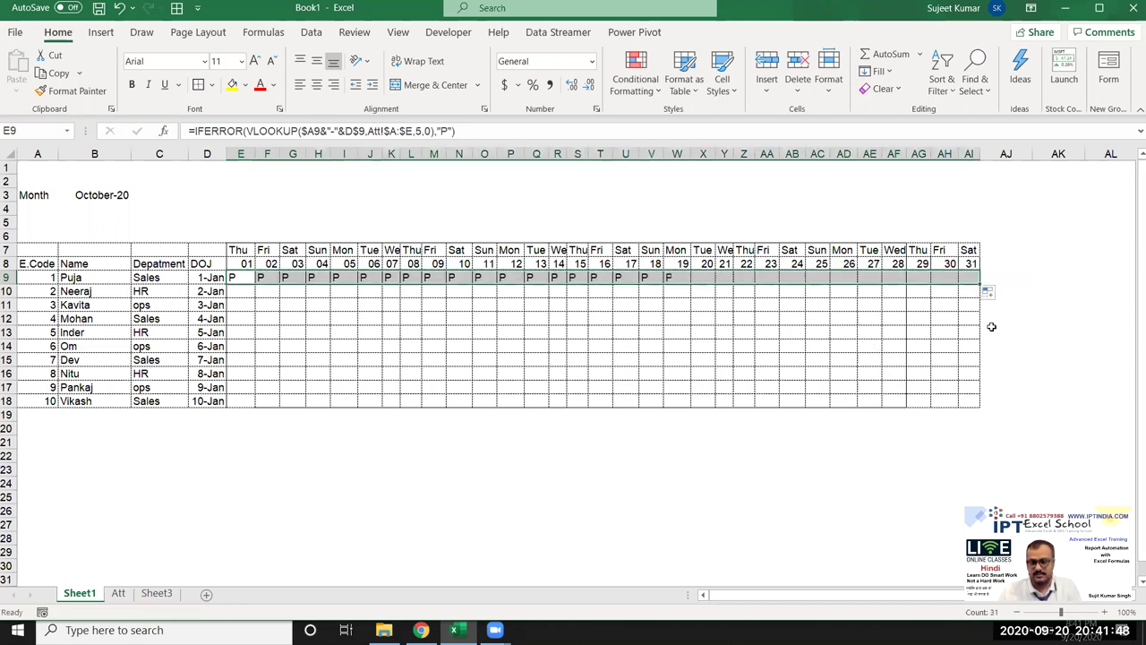
click(989, 293)
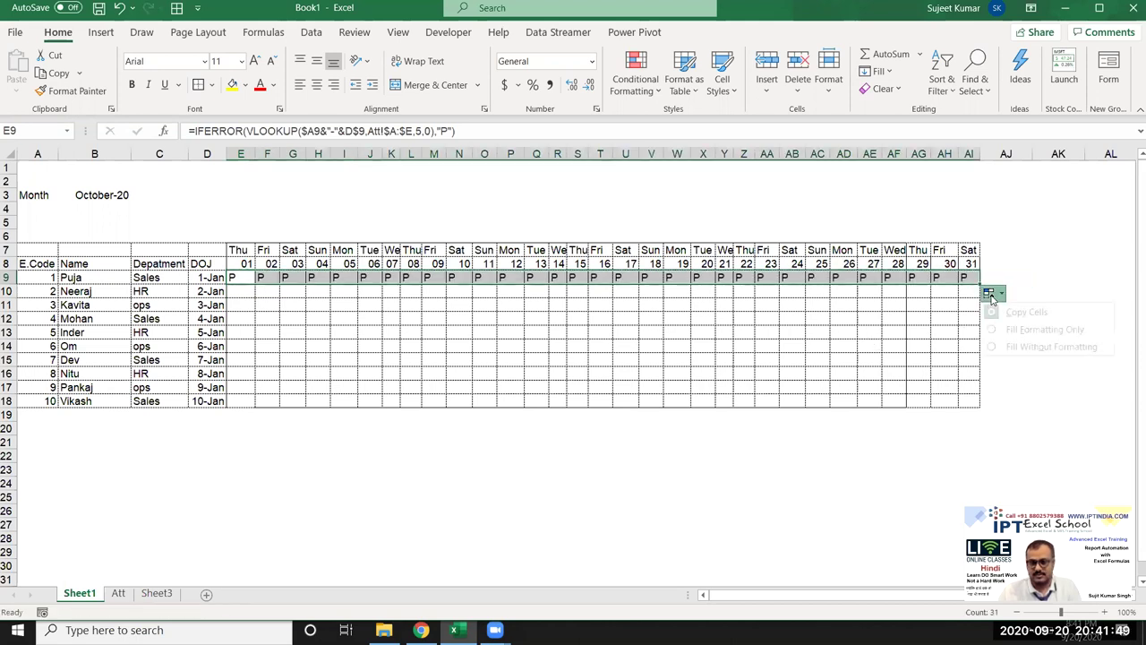
click(1009, 349)
Step: Fill row 9's formulas down to row 18 without formatting, then check G10
drag(980, 284, 985, 405)
click(990, 419)
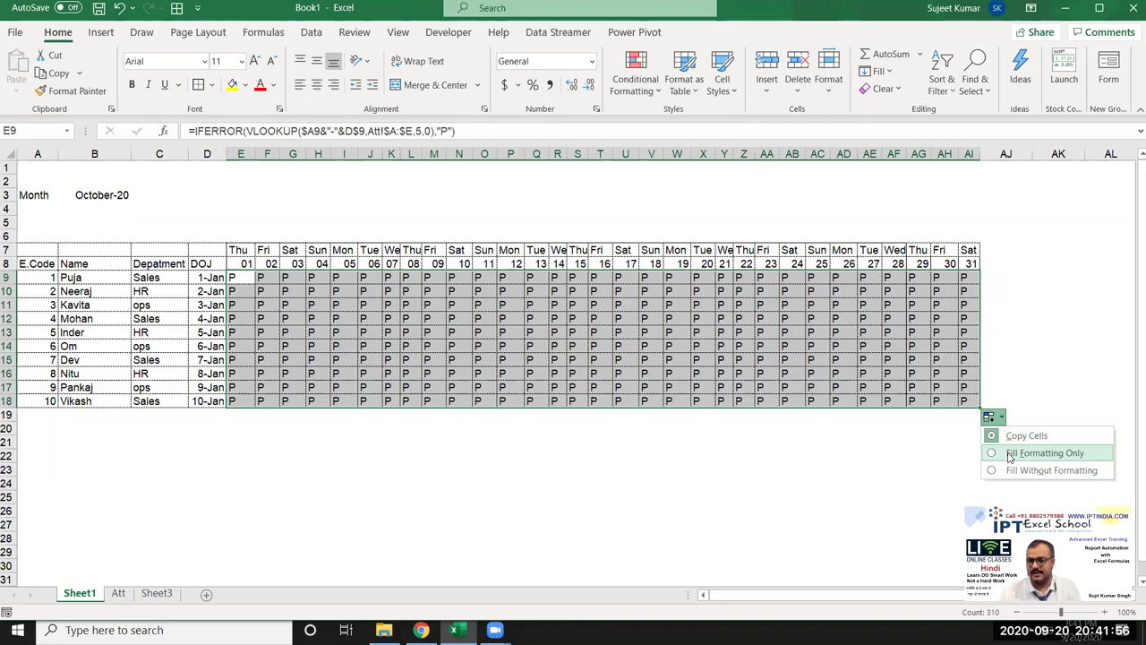
click(1009, 472)
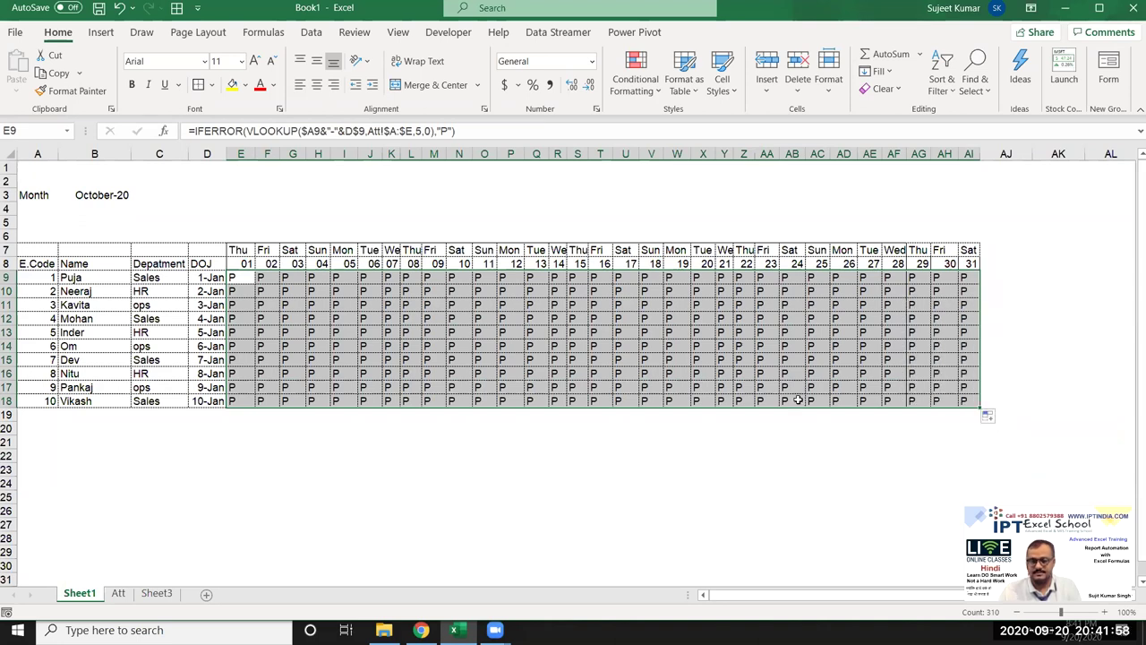
click(303, 293)
click(305, 295)
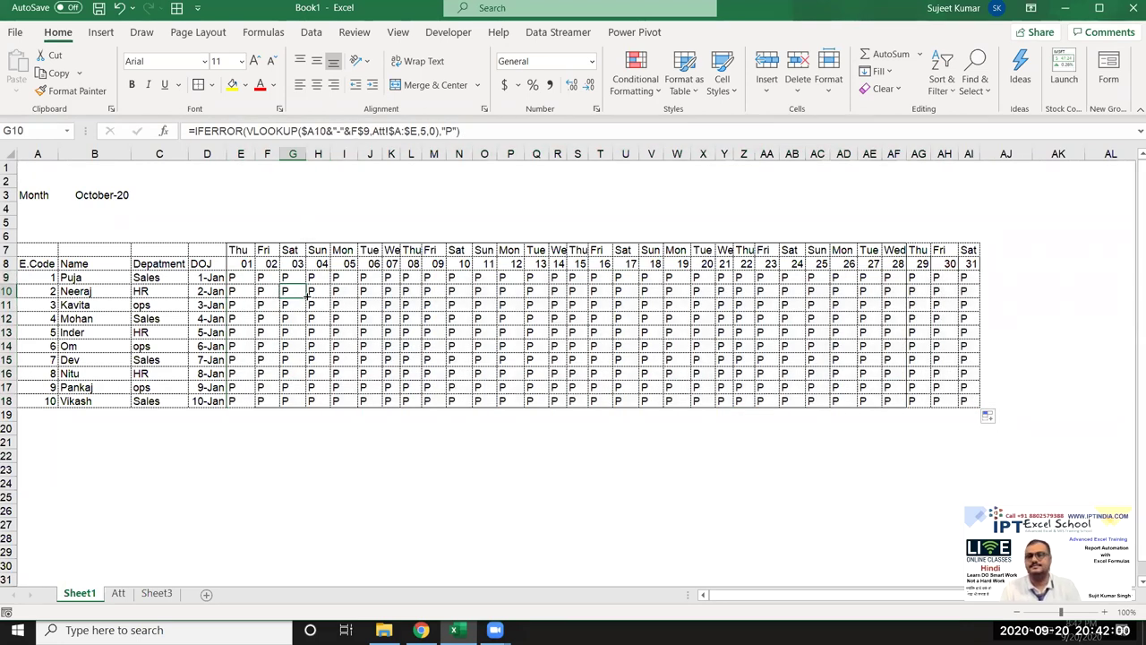
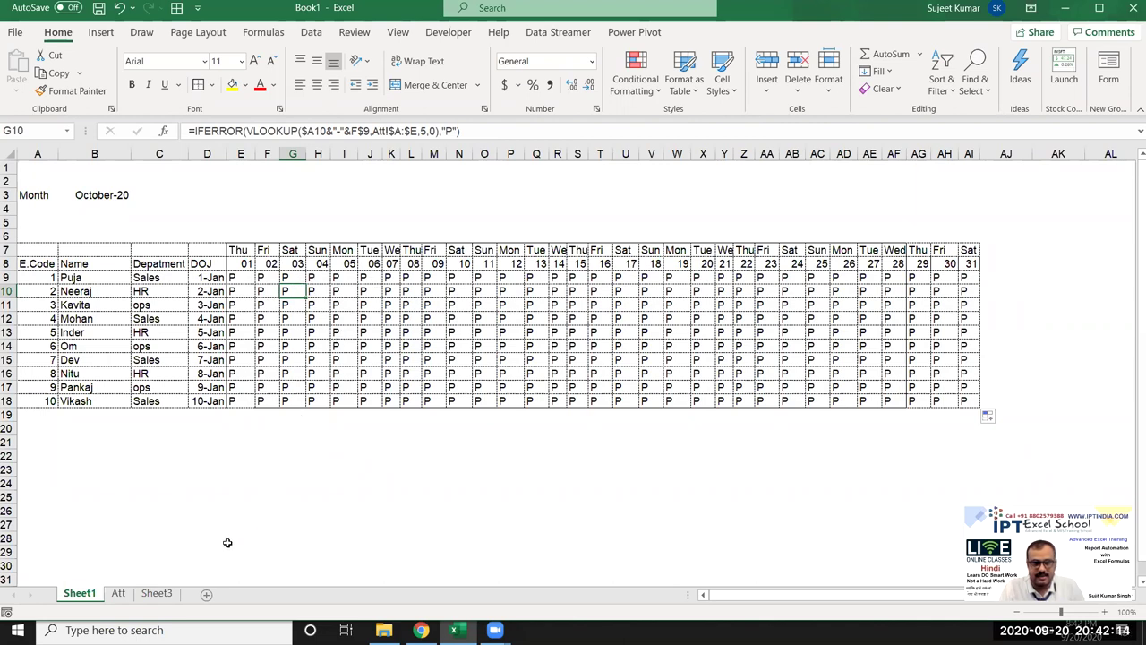
Step: Check the recorded dates on the Att sheet, then return to Sheet1
click(117, 595)
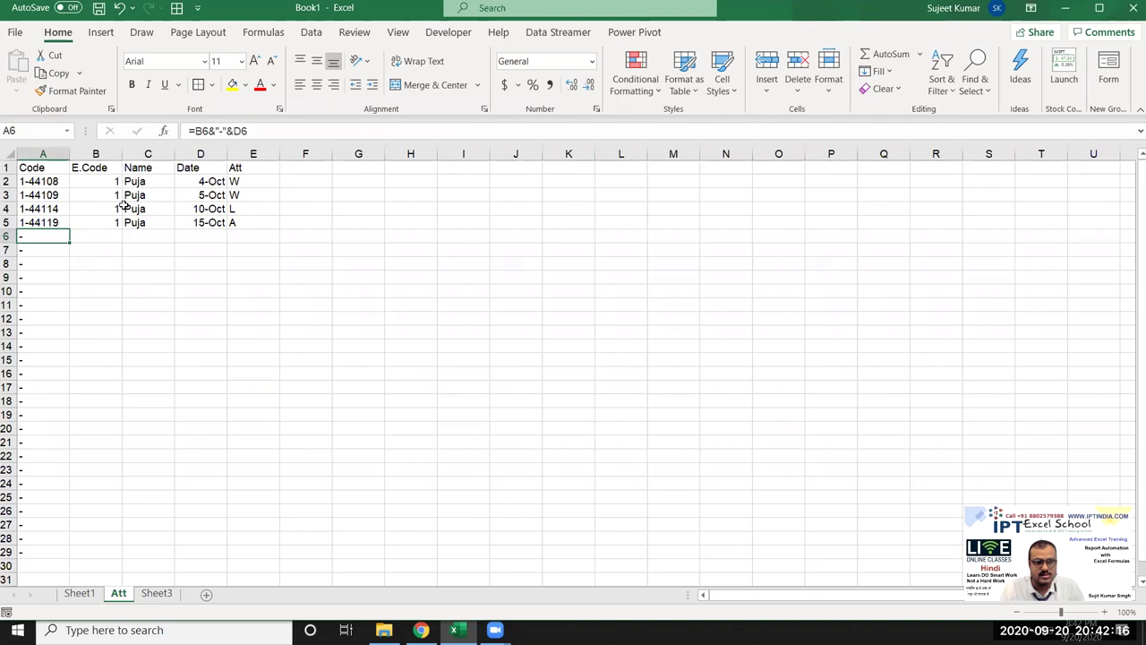
click(100, 185)
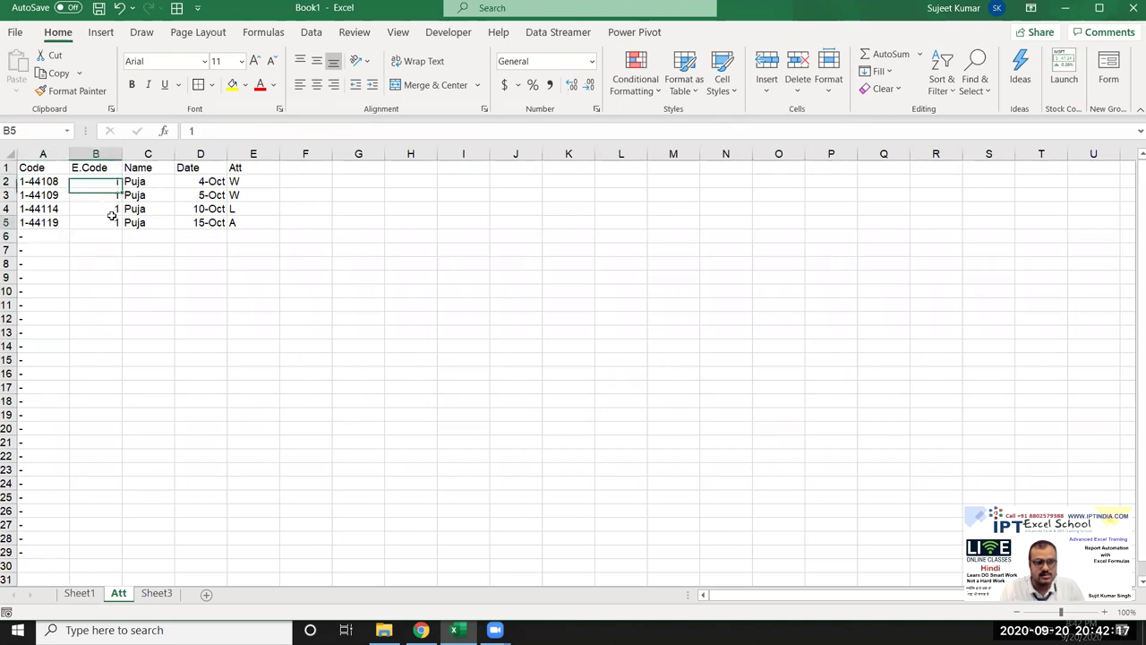
click(213, 180)
click(207, 195)
click(205, 209)
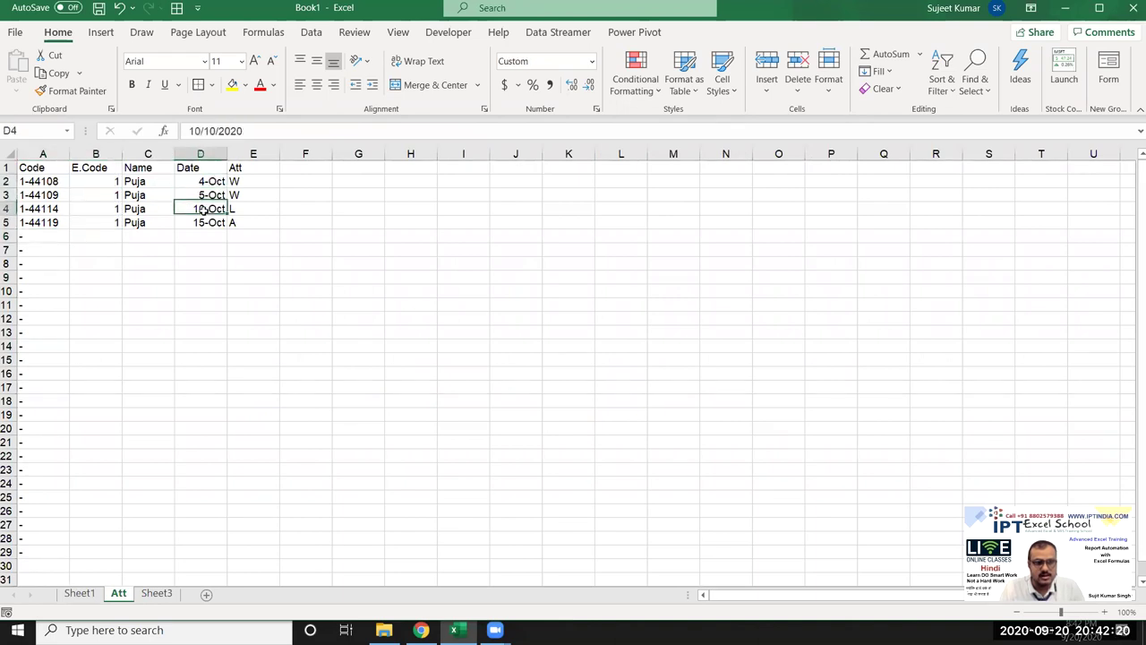
click(205, 221)
click(93, 599)
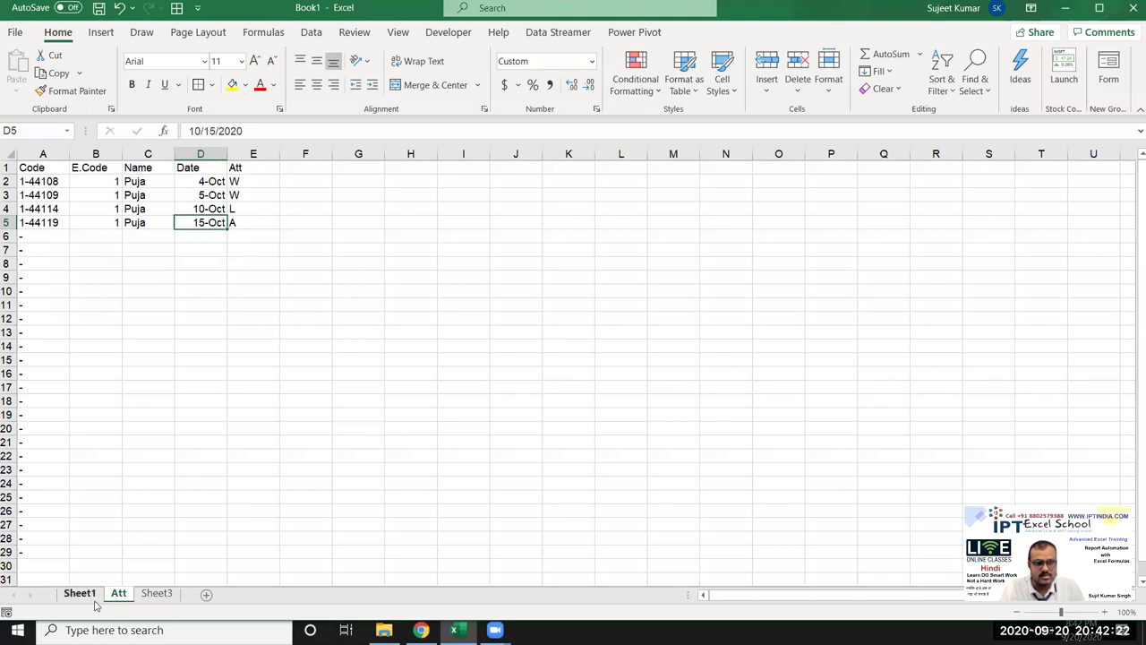
Step: Review B3 and compare the E9 and F9 attendance formulas without changing them
click(102, 202)
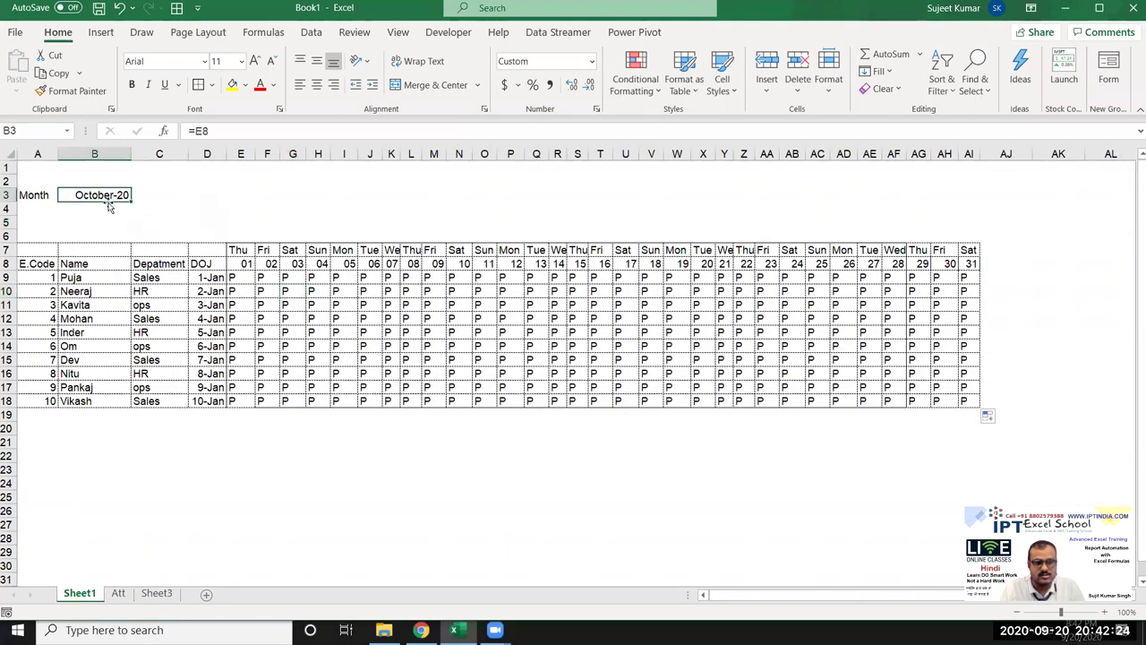
click(244, 281)
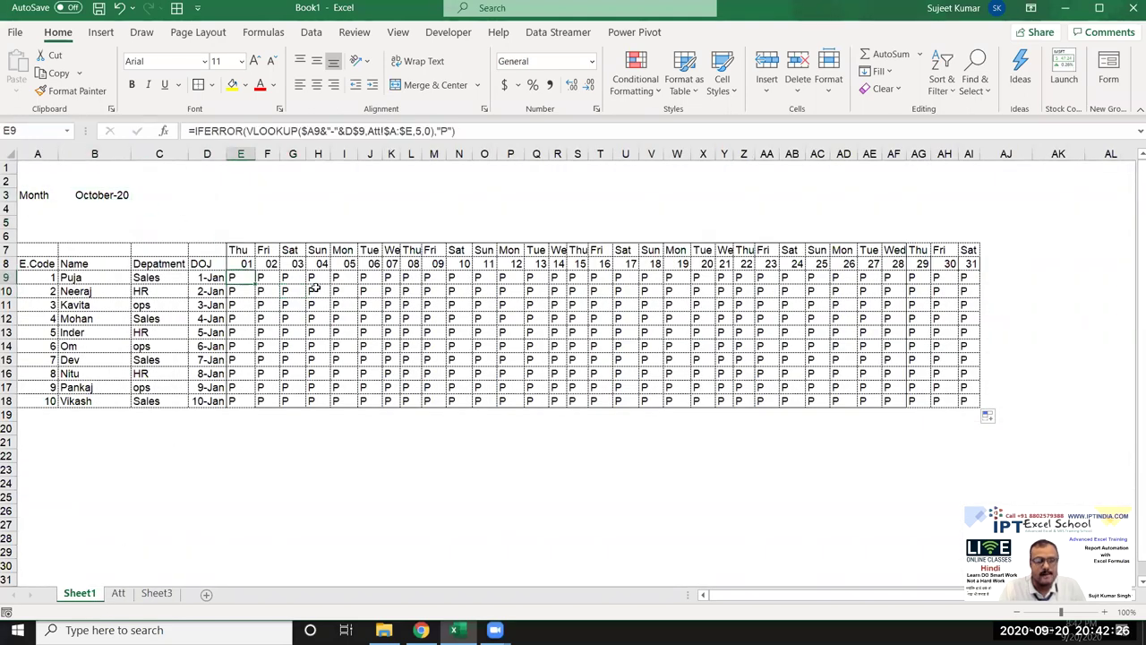
key(Right)
key(Left)
key(Right)
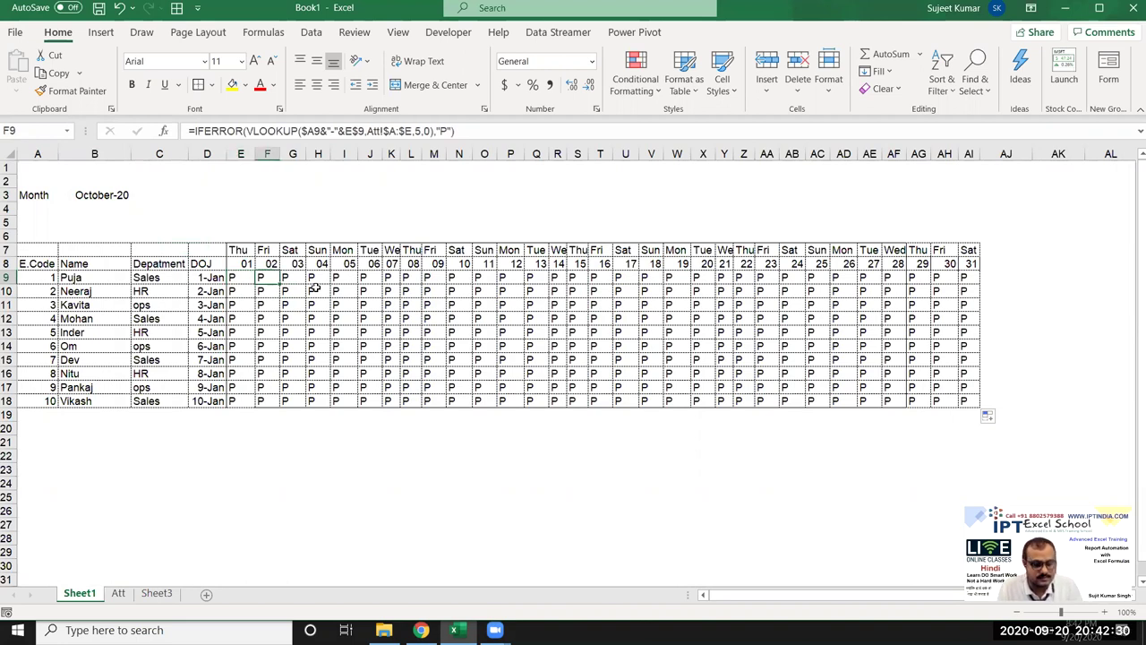
key(F2)
key(Escape)
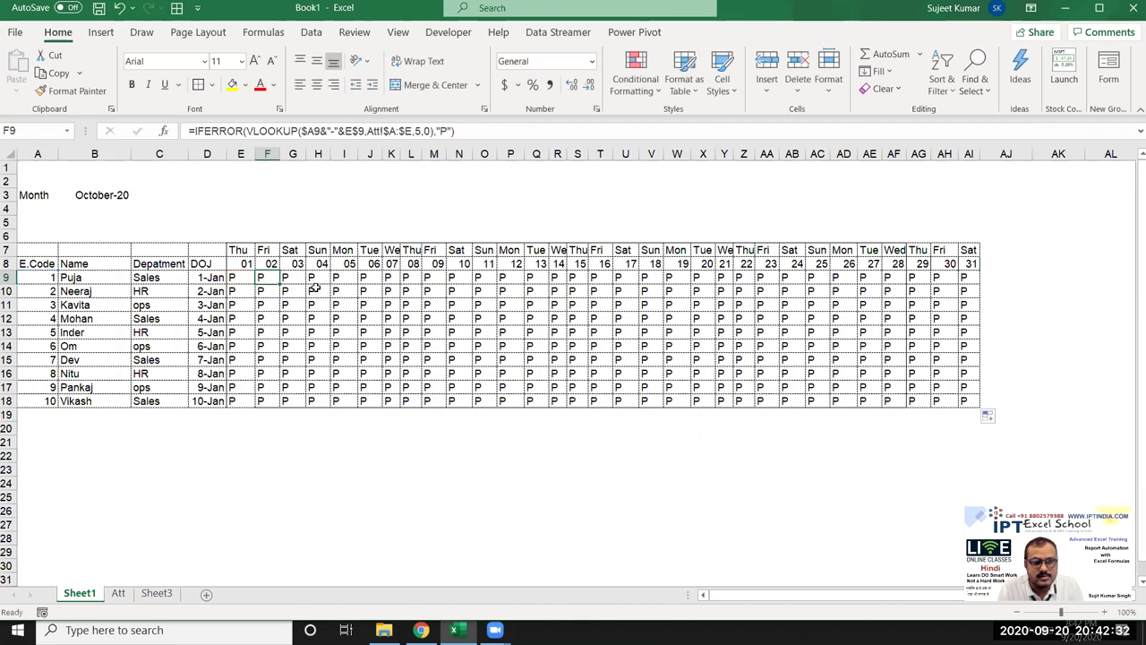
key(F2)
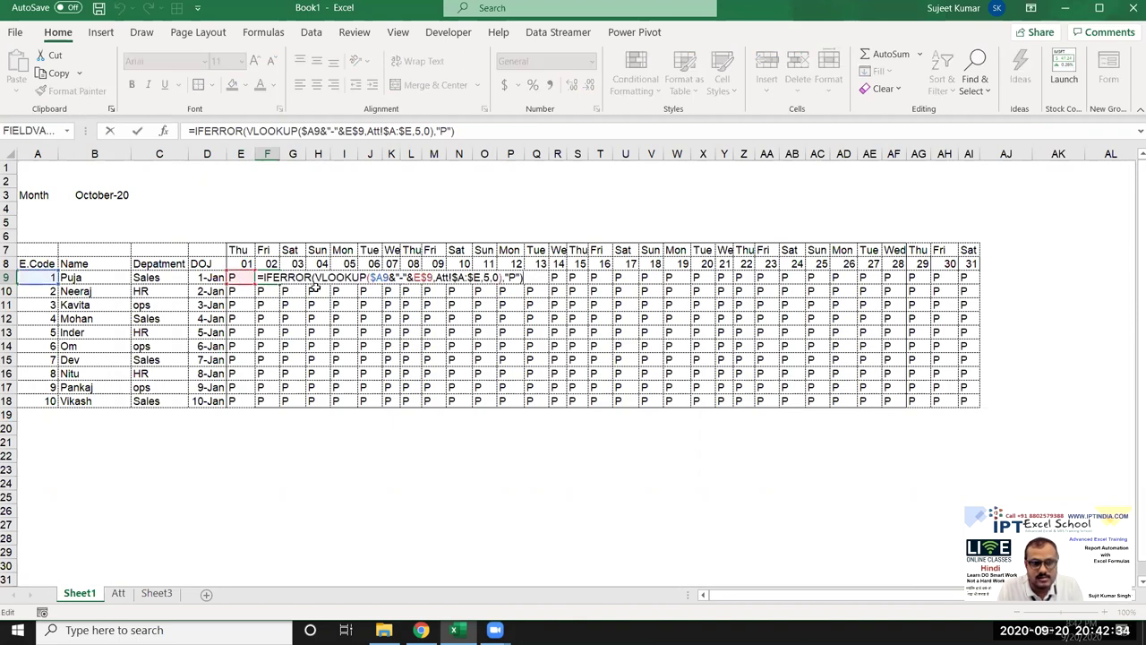
key(Escape)
key(Left)
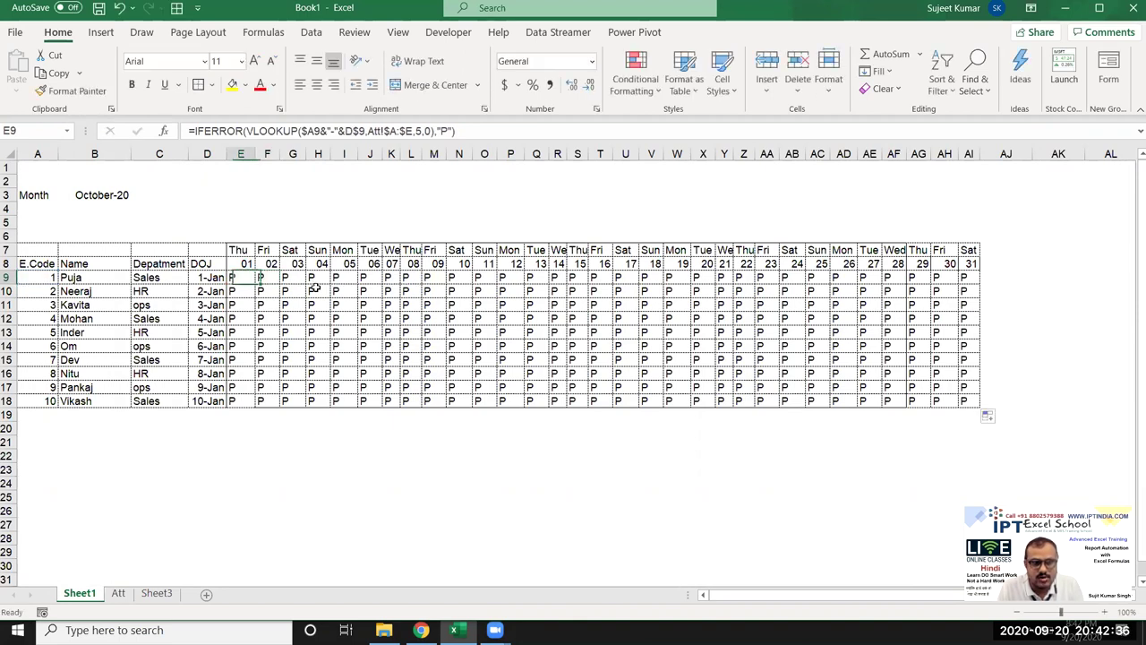
Step: Point E9's lookup at E$8 and fill it across E9:AI18 without formatting
click(328, 132)
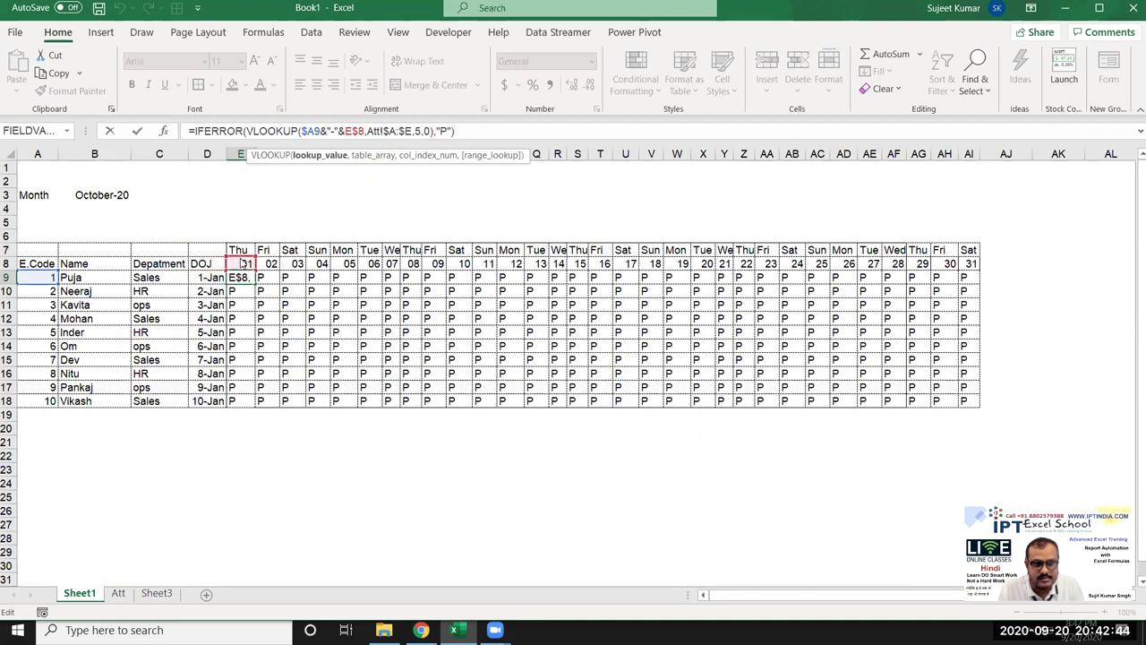
key(ctrl+Return)
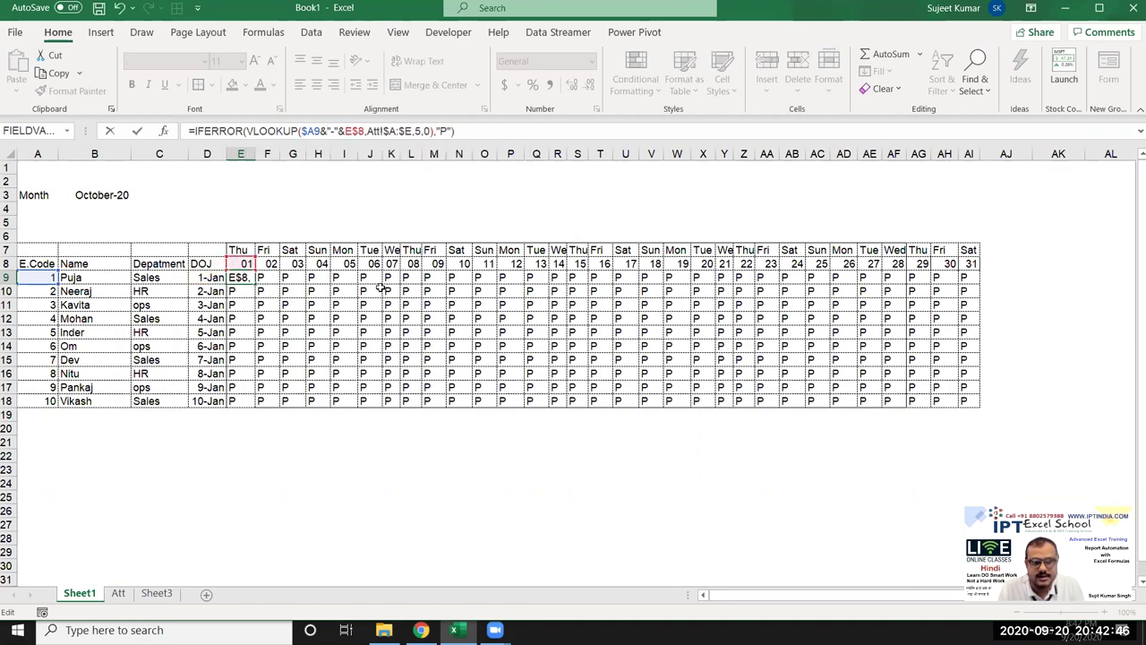
drag(256, 283, 976, 301)
click(989, 293)
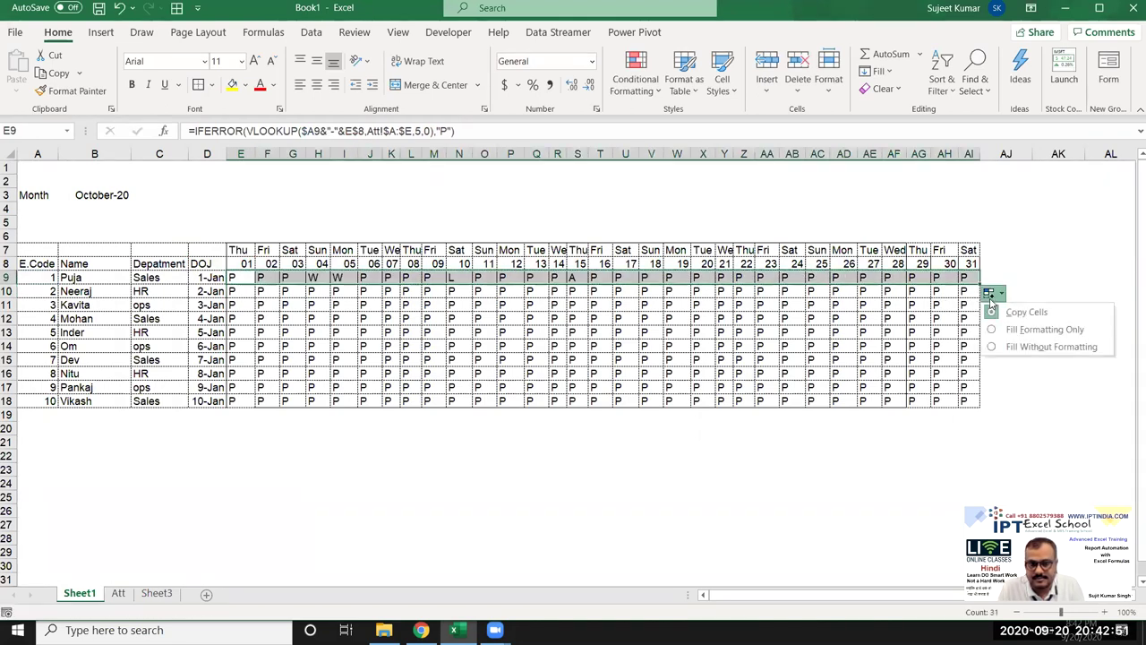
click(1012, 347)
drag(981, 286, 994, 401)
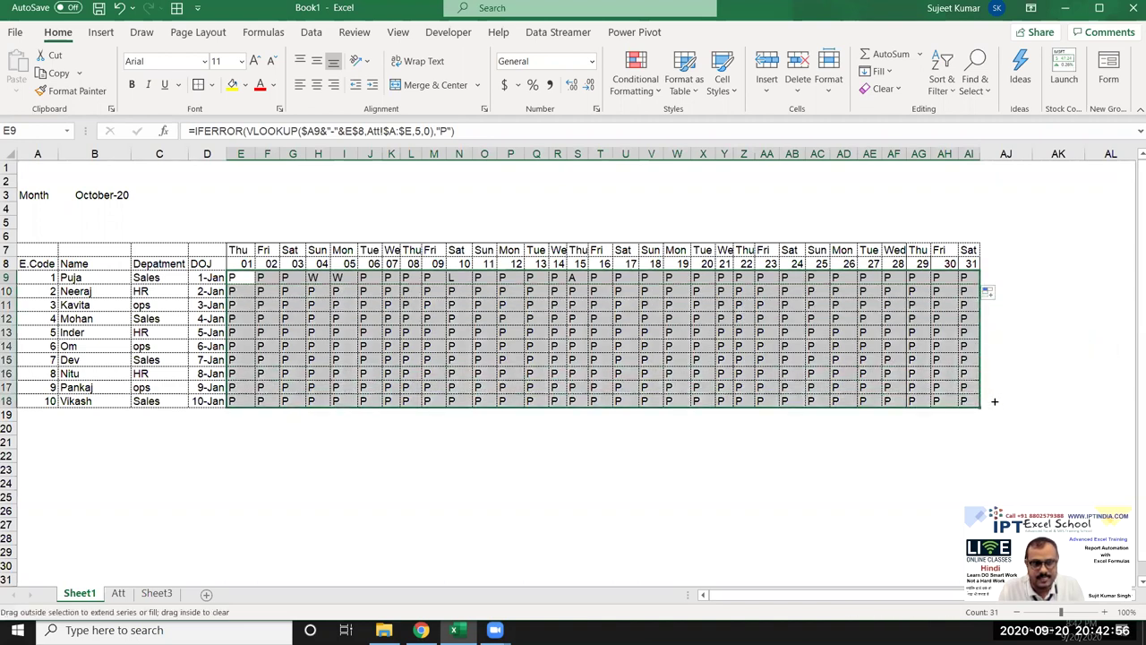
click(344, 305)
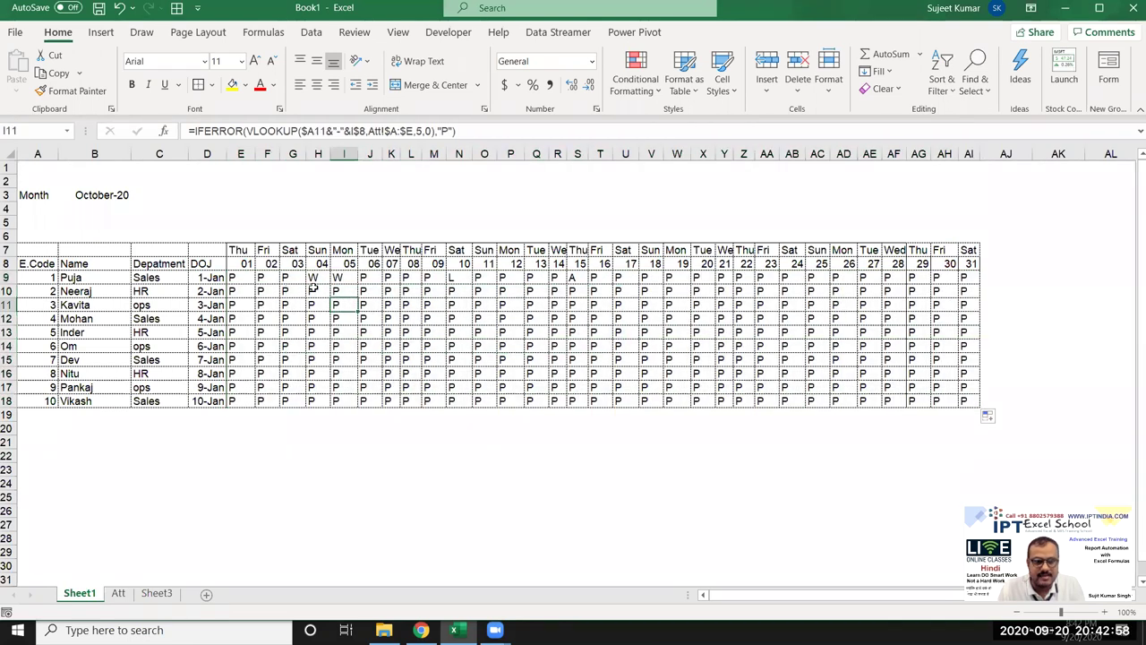
drag(313, 278, 338, 278)
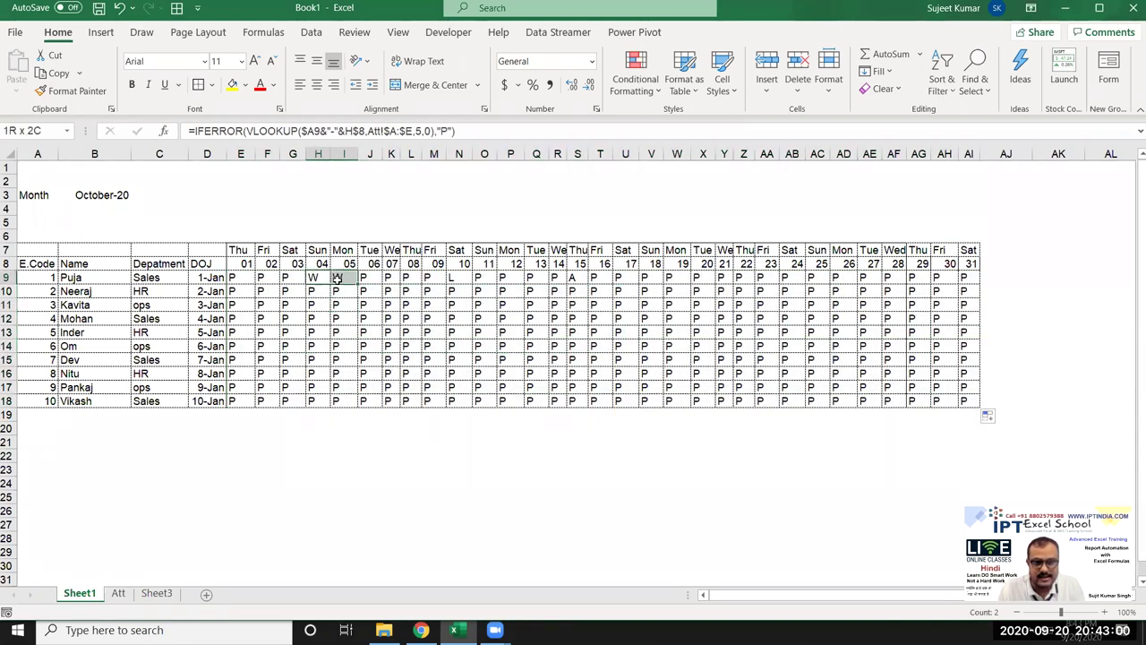
Step: Compare the formulas in N9, H9, G9, I9 and J9 around the W days
click(460, 279)
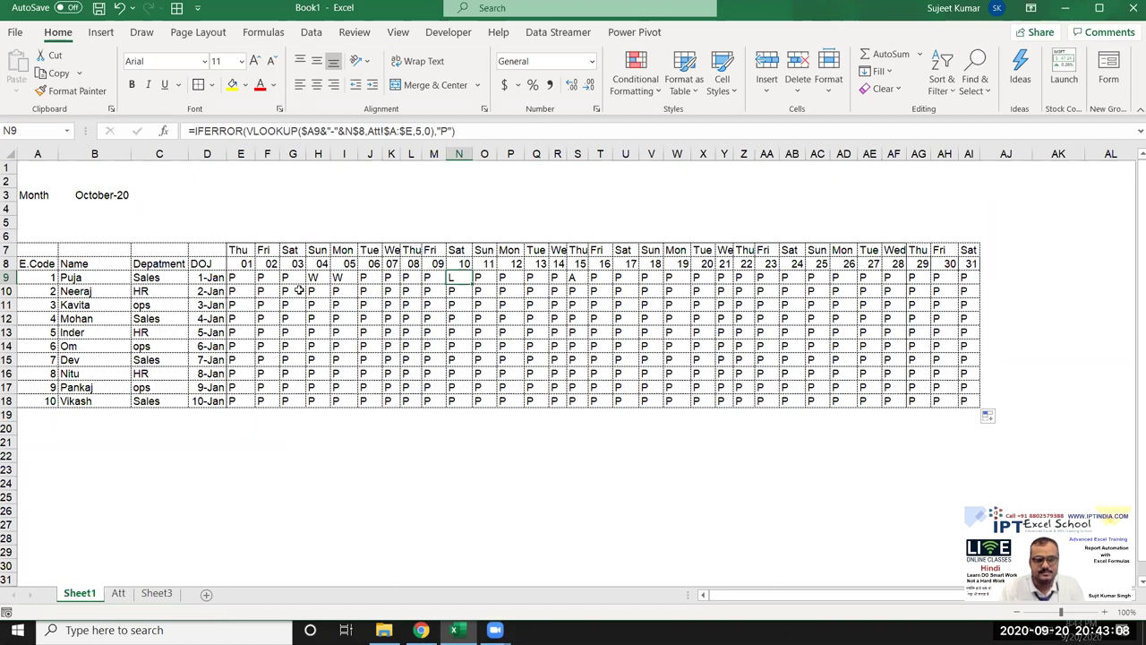
click(314, 279)
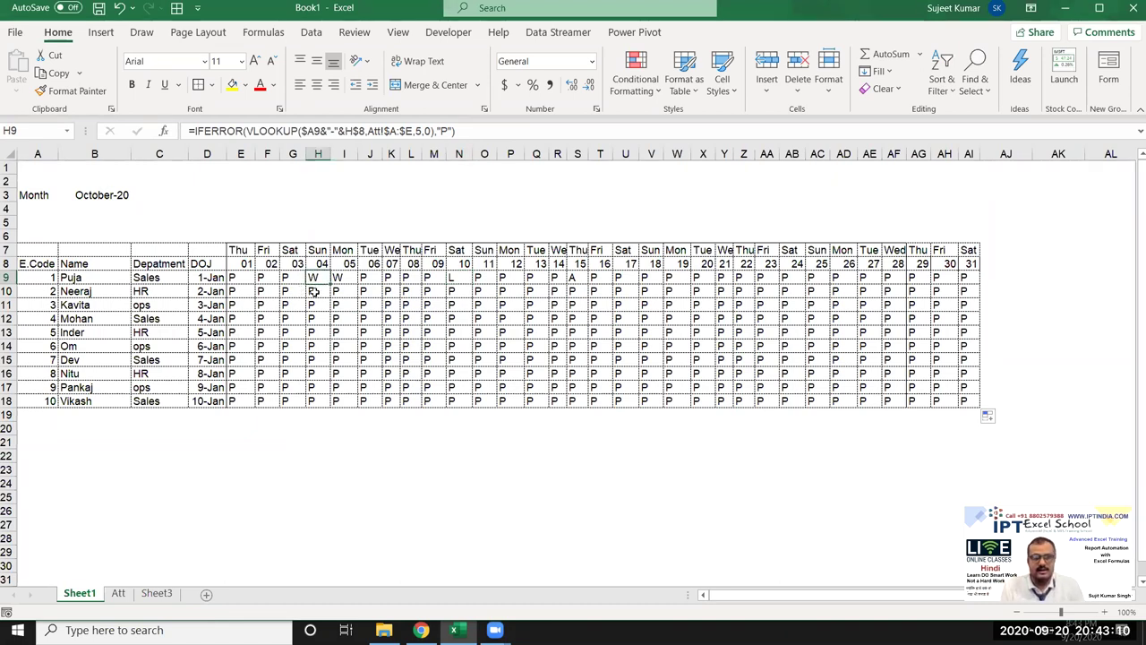
click(335, 279)
click(317, 280)
click(289, 278)
click(309, 279)
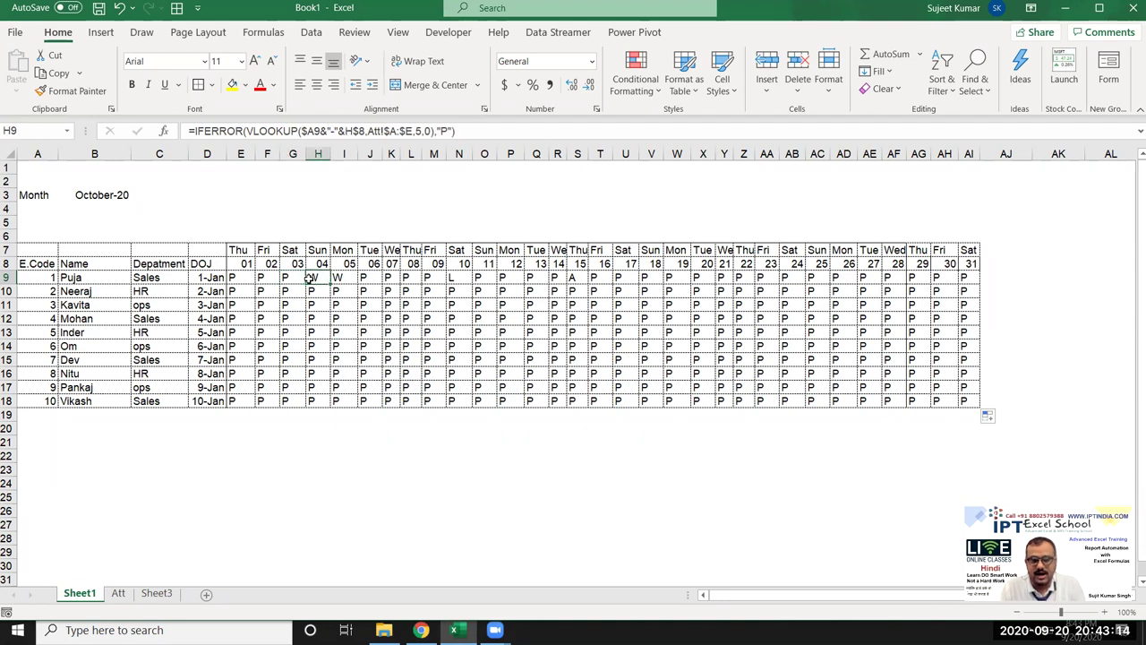
click(364, 279)
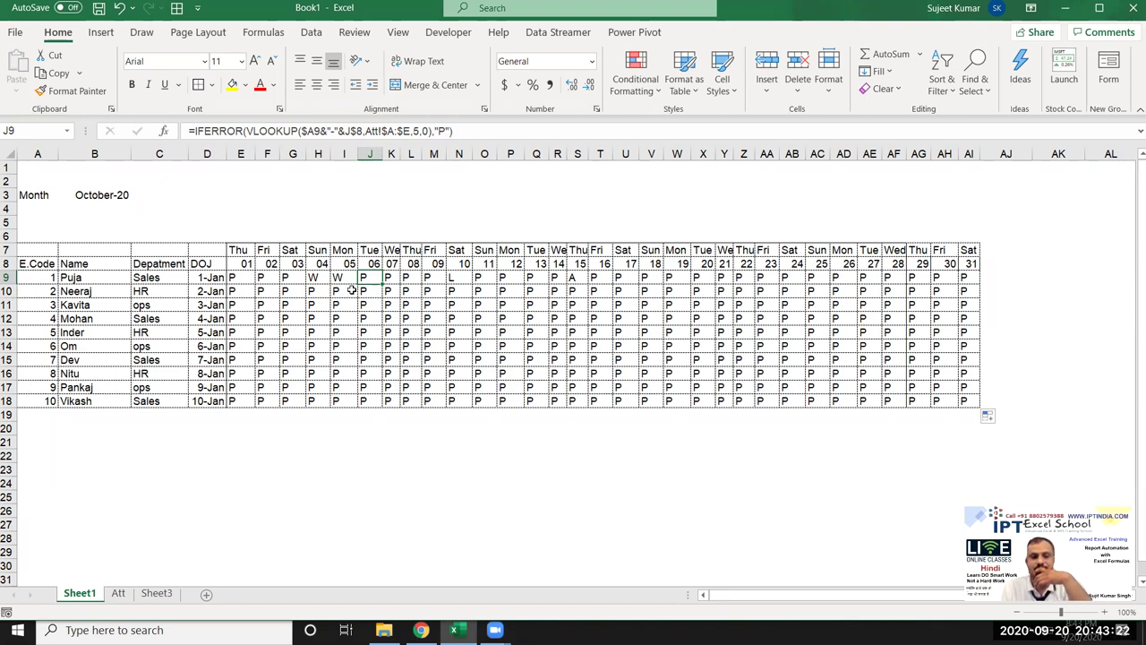
click(344, 279)
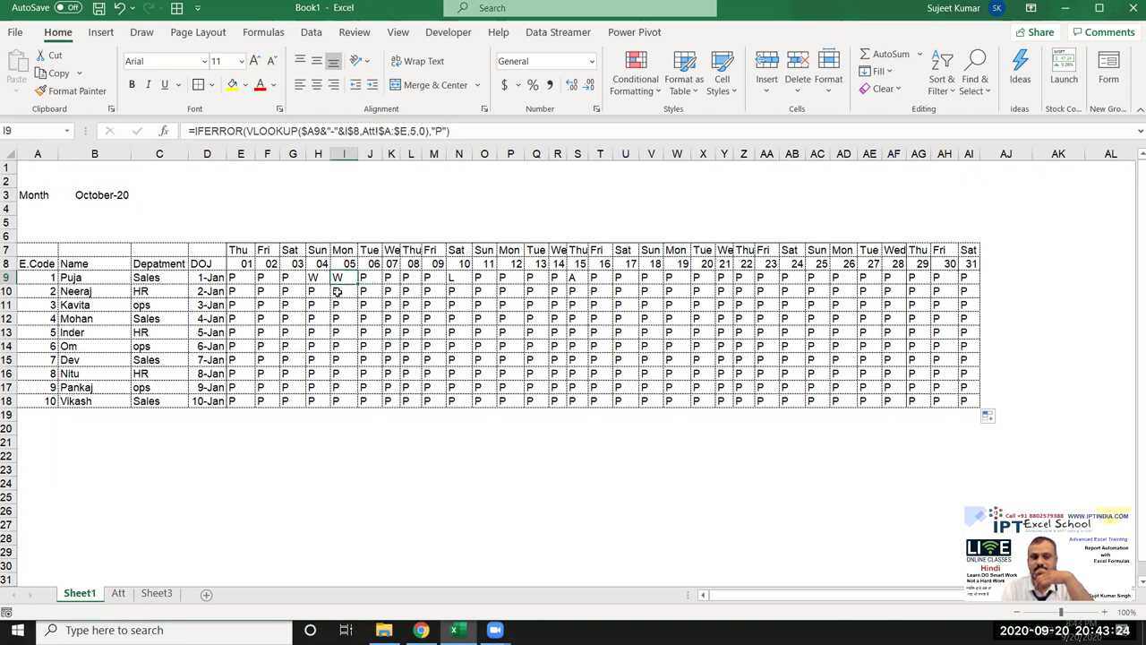
click(288, 279)
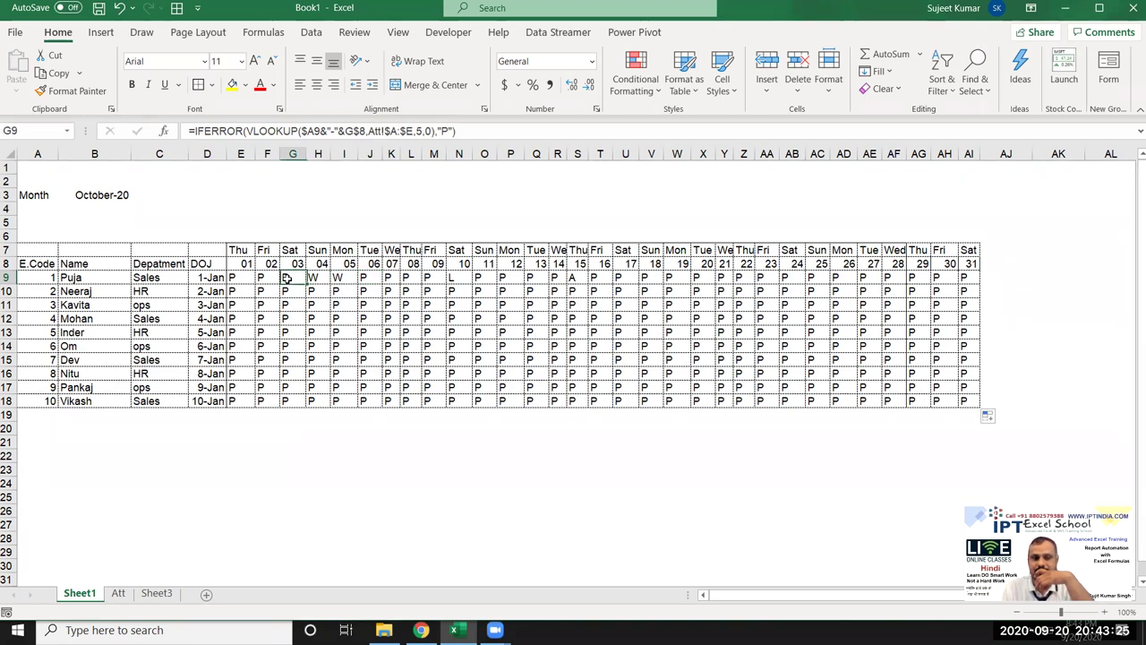
click(349, 279)
click(363, 279)
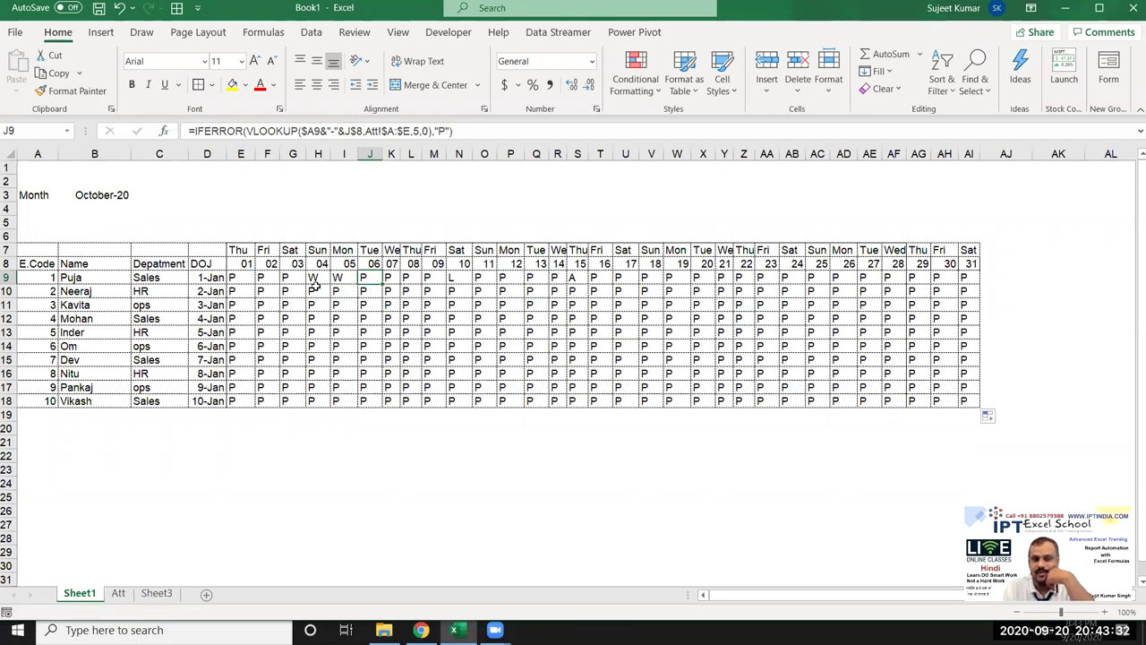
drag(313, 279, 336, 279)
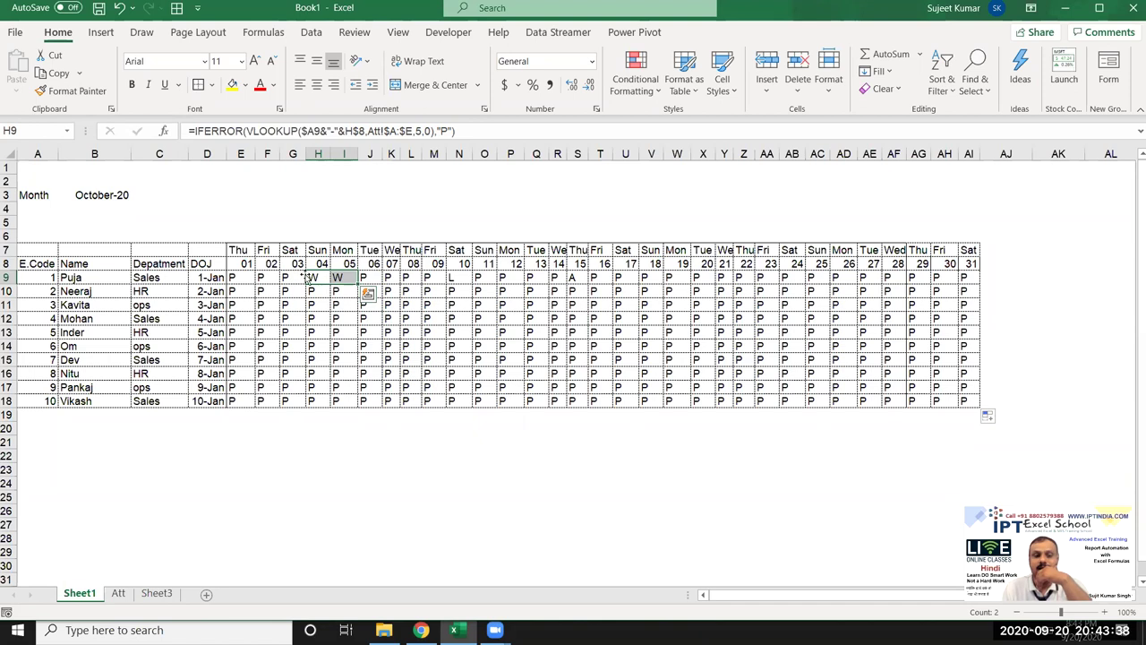
Step: Glance at F9, then reselect H9 and begin editing its formula at the start
click(313, 278)
click(262, 280)
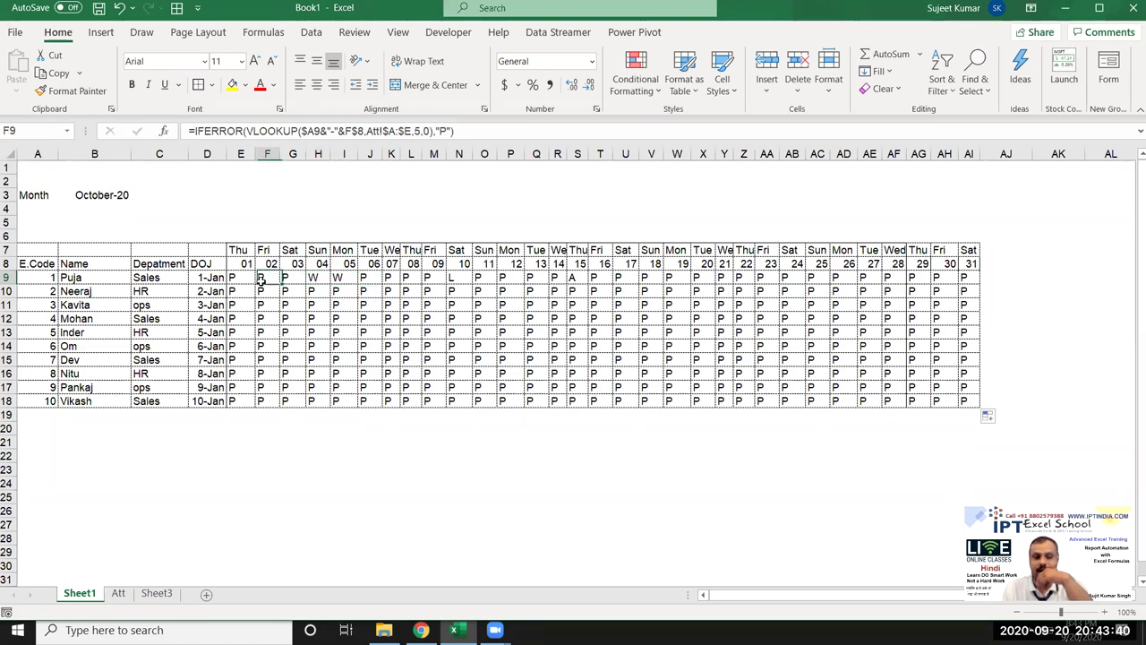
click(285, 279)
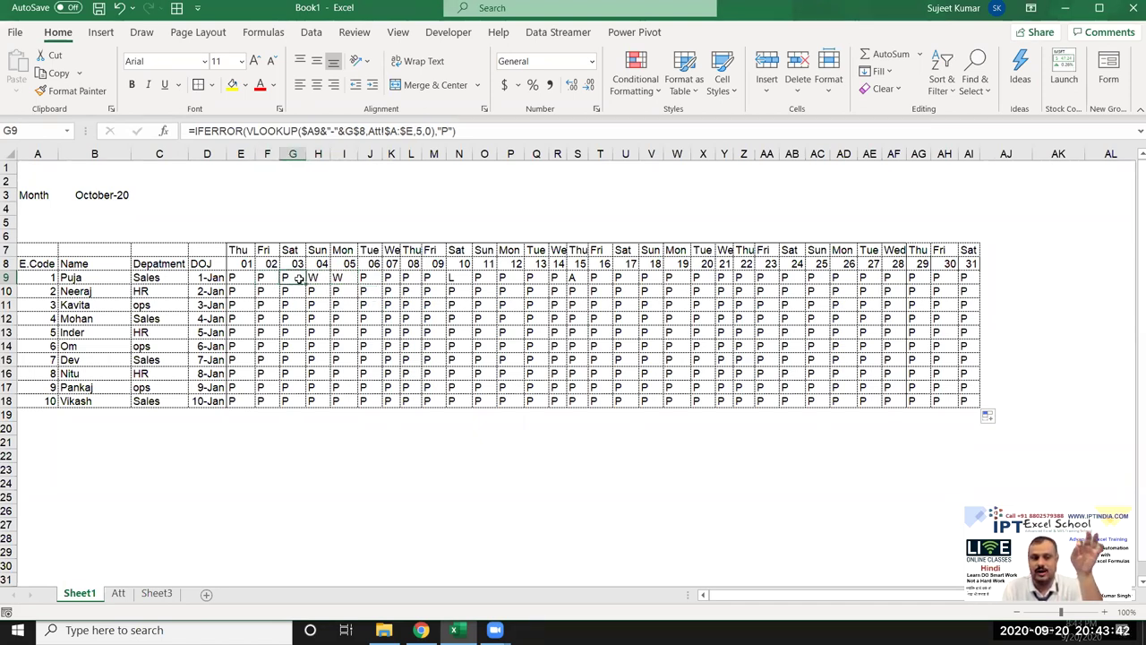
click(312, 278)
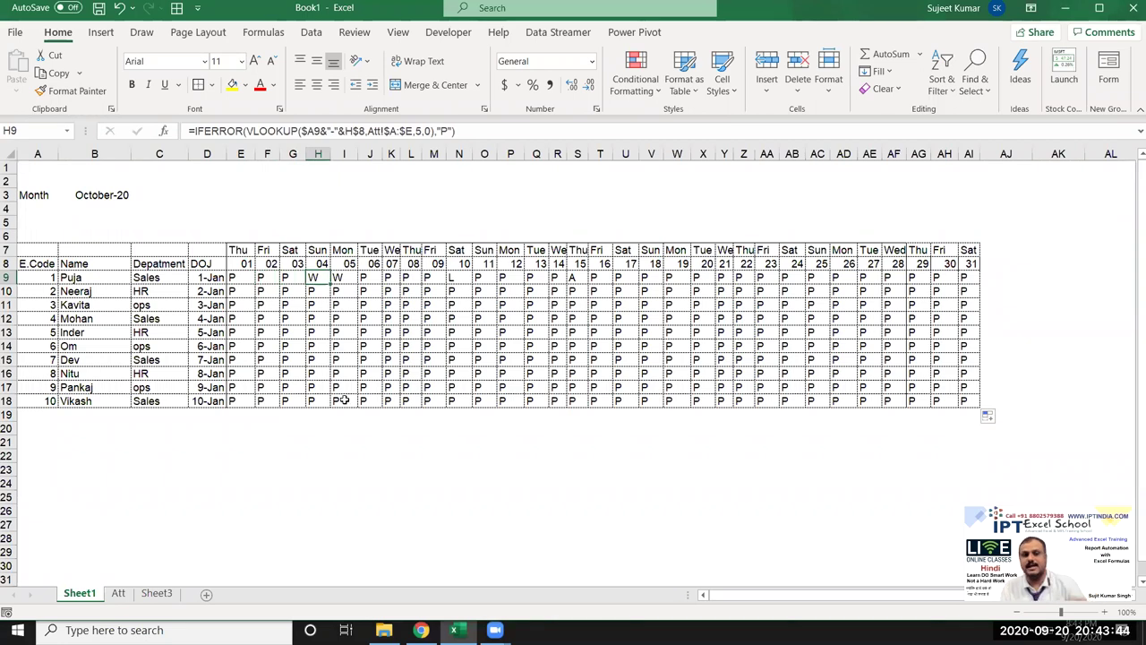
click(193, 132)
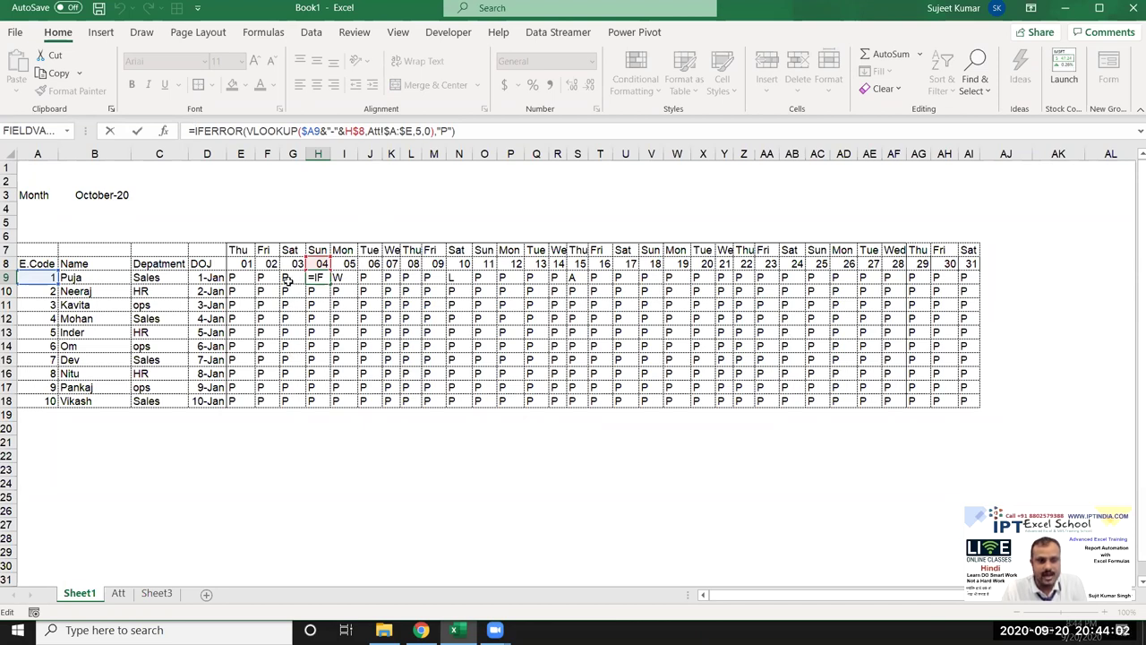
Step: Start an IF( test on G9 in H9's formula, then cancel the edit
click(287, 280)
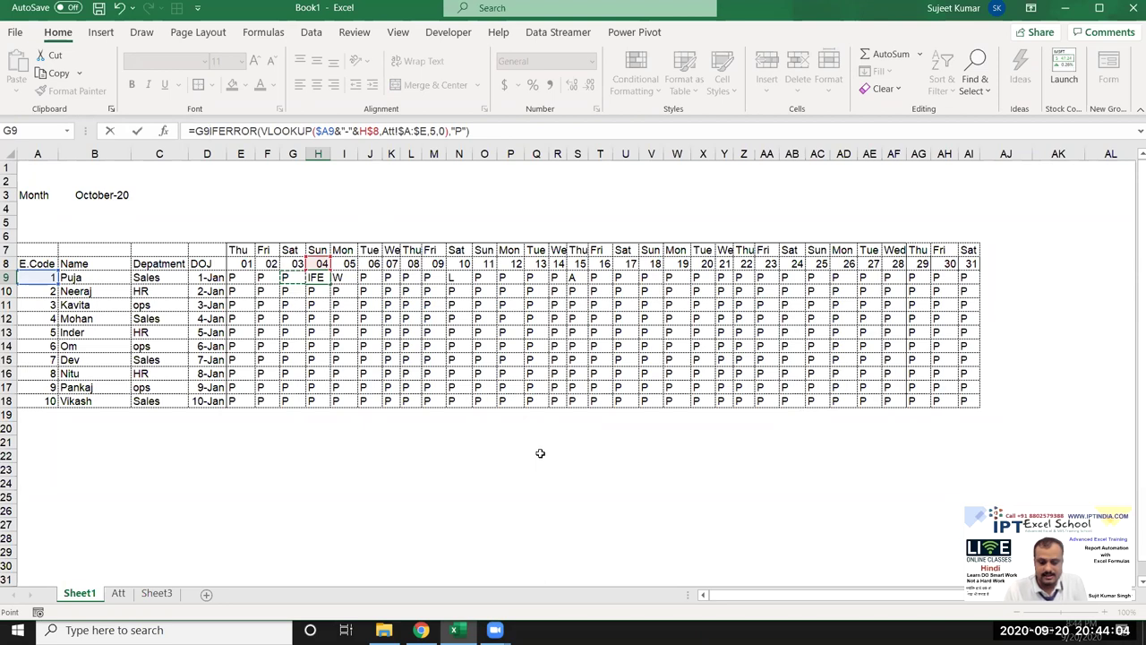
key(BackSpace)
key(BackSpace)
text(IF()
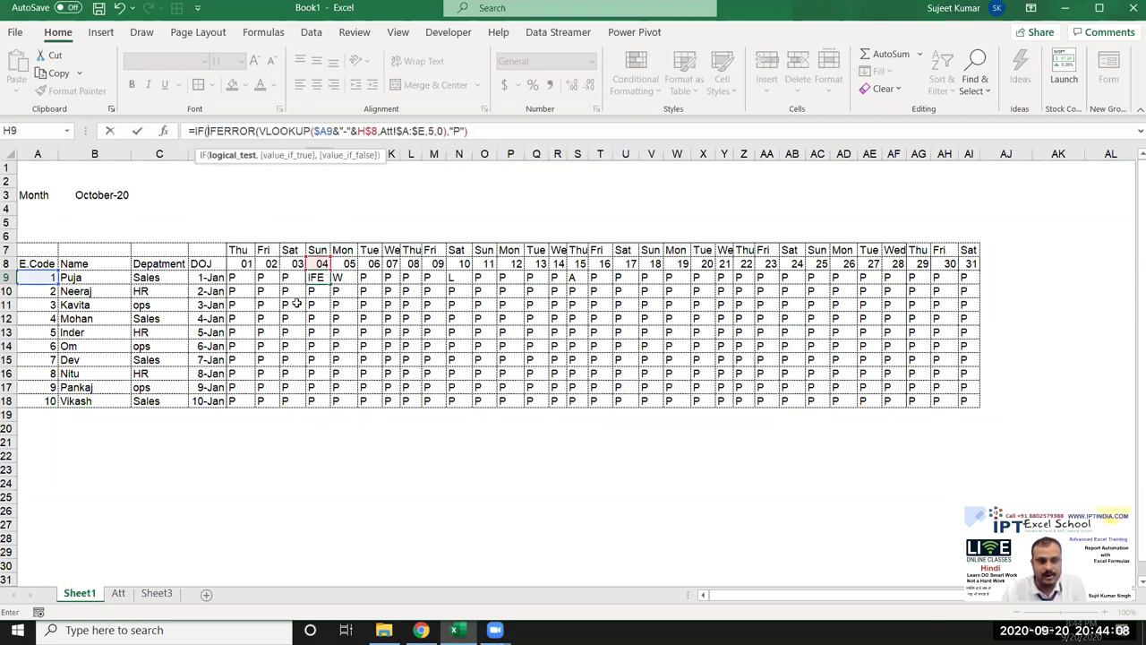
click(289, 279)
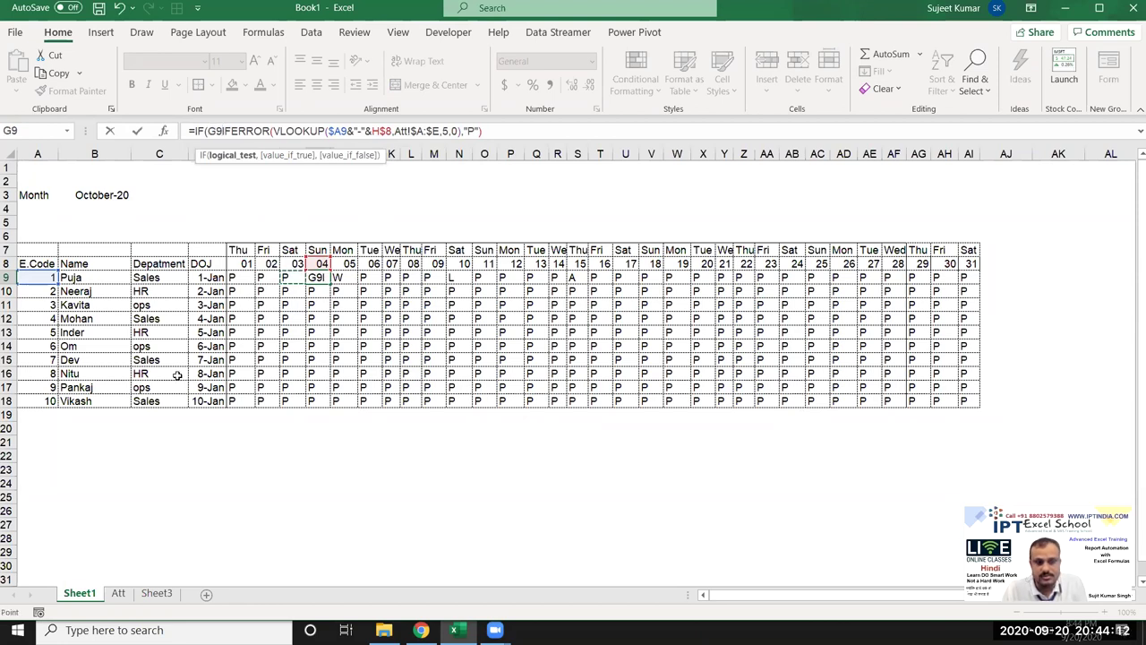
key(Escape)
Step: Check the G9 and H9 formulas, then begin editing F9 right after its equals sign
click(293, 278)
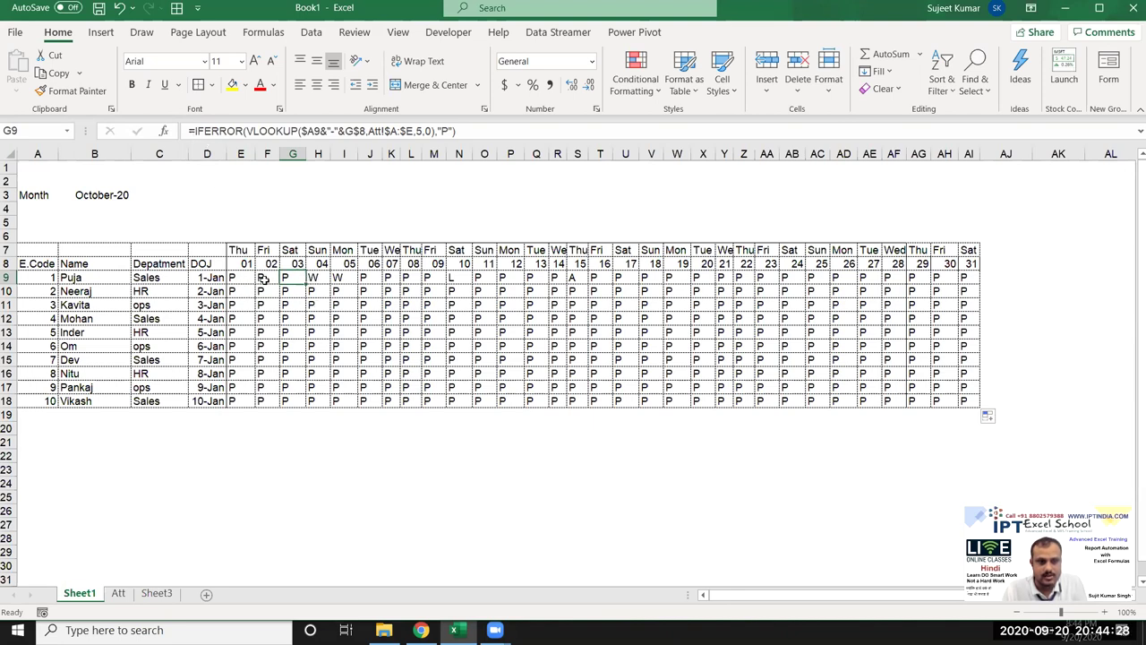
drag(264, 279, 285, 279)
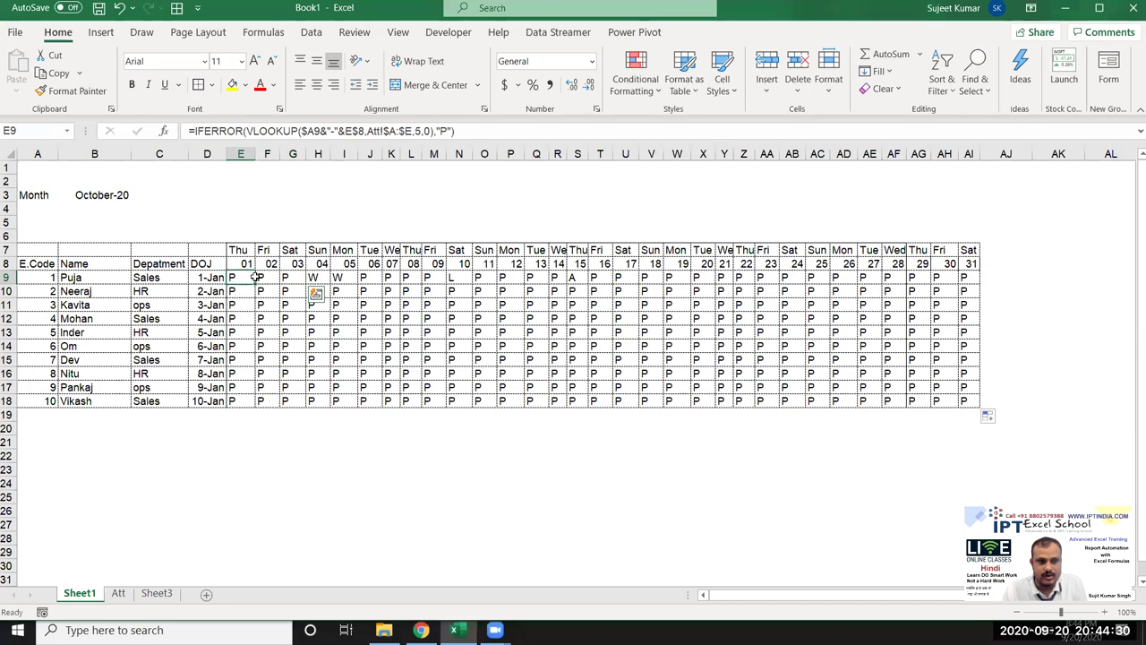
click(286, 278)
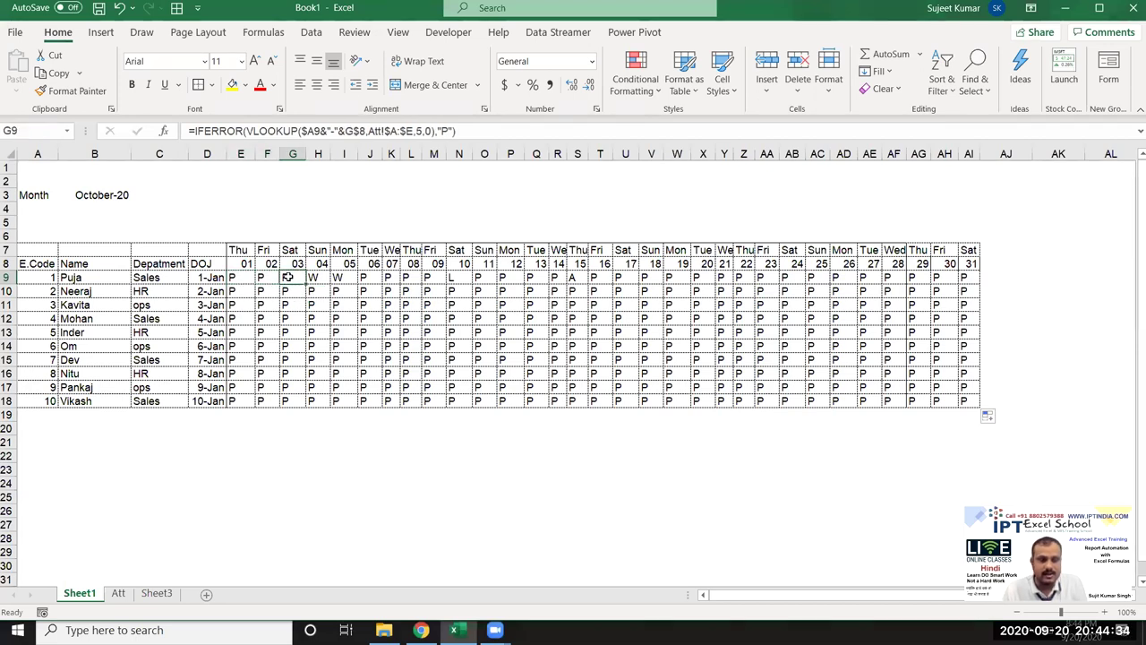
click(315, 277)
click(270, 279)
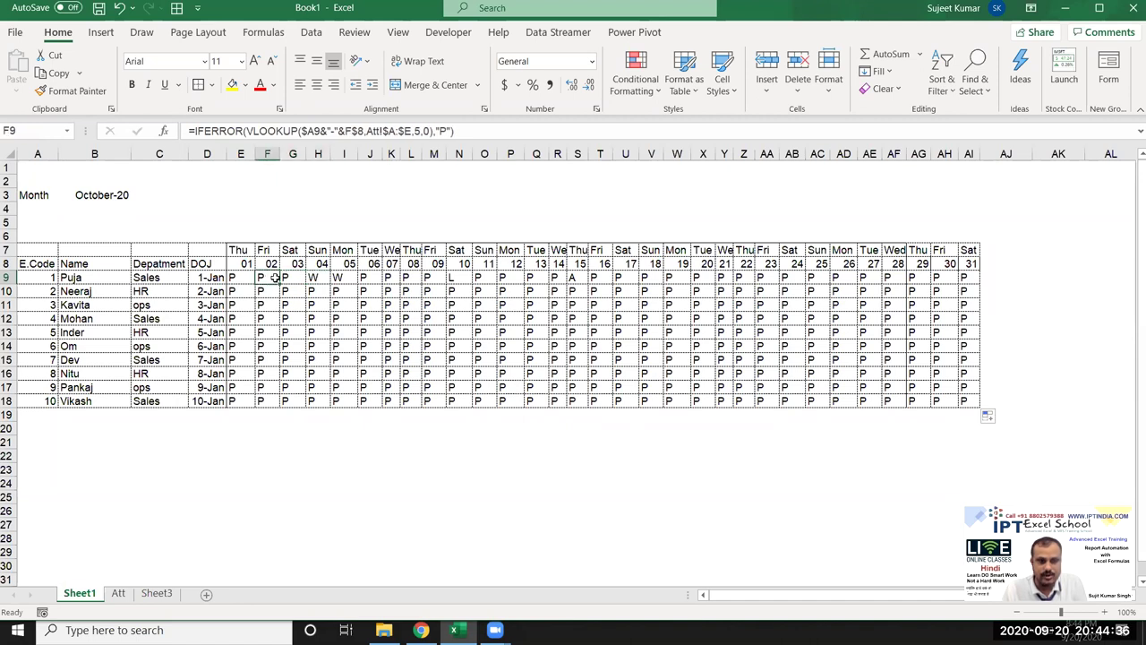
drag(276, 278, 295, 277)
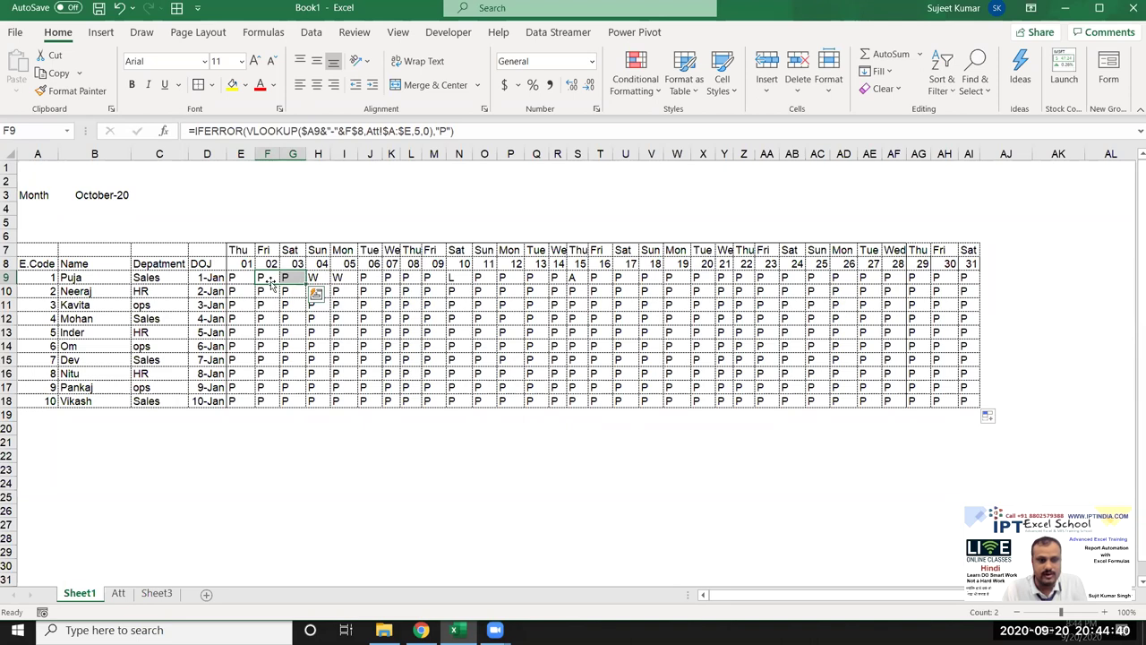
click(265, 279)
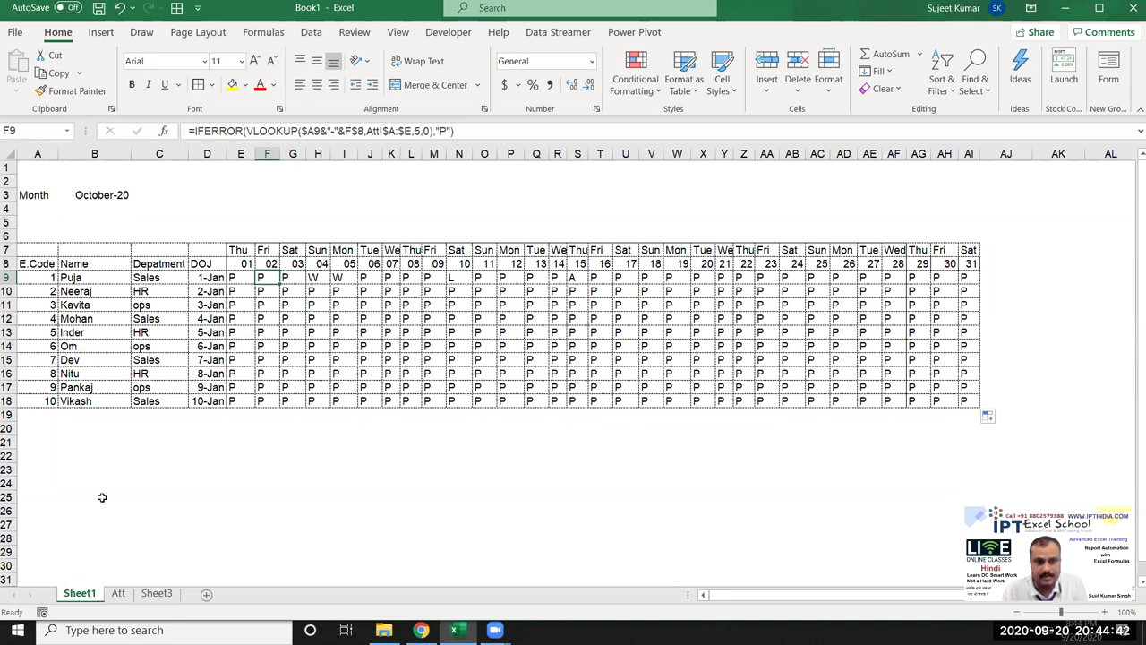
click(192, 130)
text(if)
key(BackSpace)
key(BackSpace)
text(if)
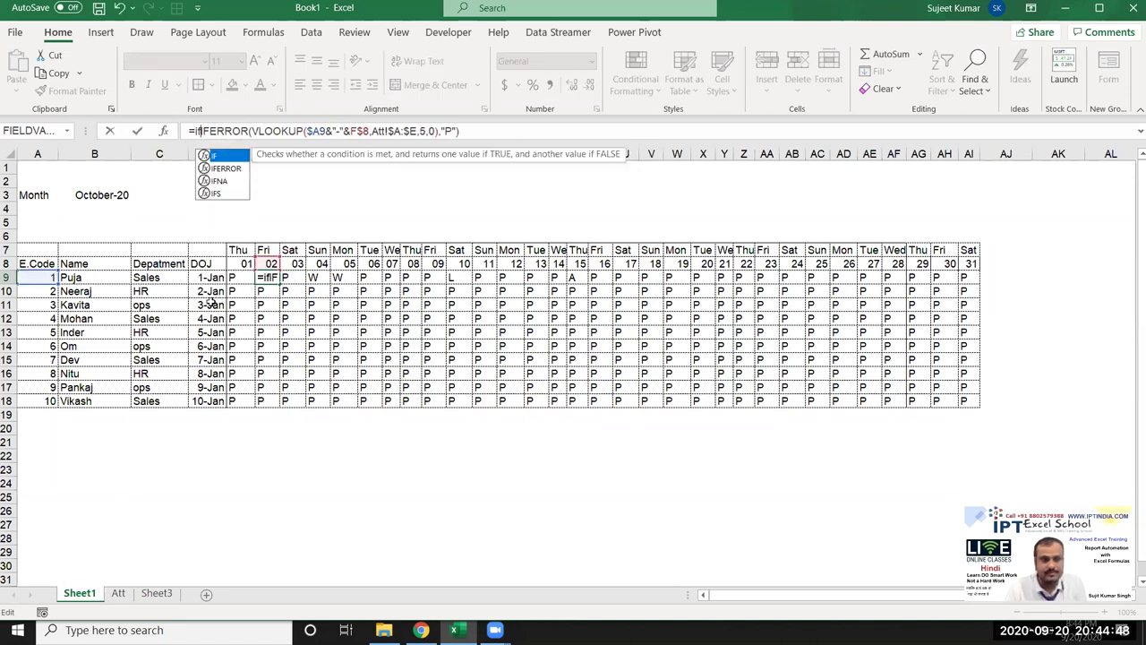
text(()
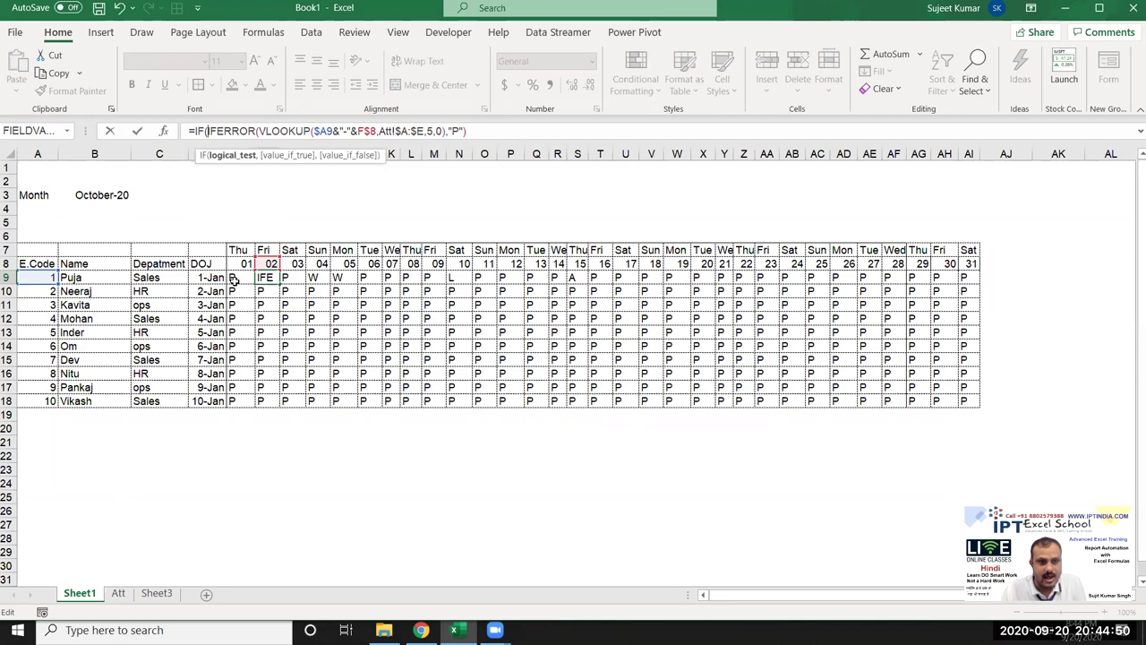
click(234, 279)
text(="W")
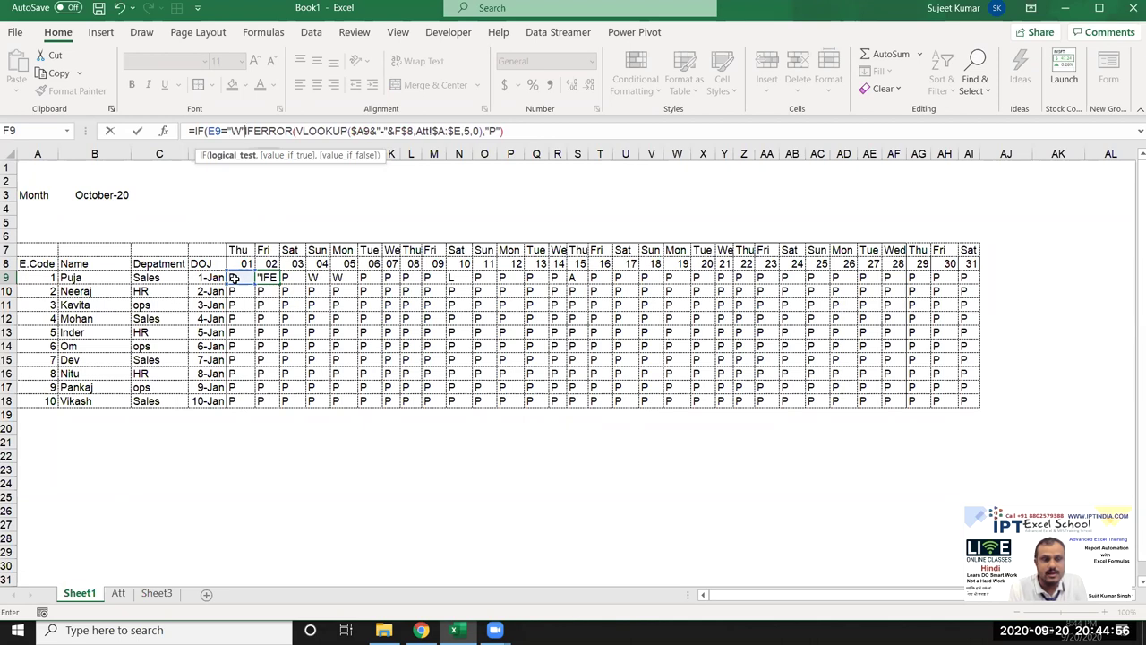
key(BackSpace)
key(BackSpace)
key(BackSpace)
text(<>)
text("WW)
key(BackSpace)
text(")
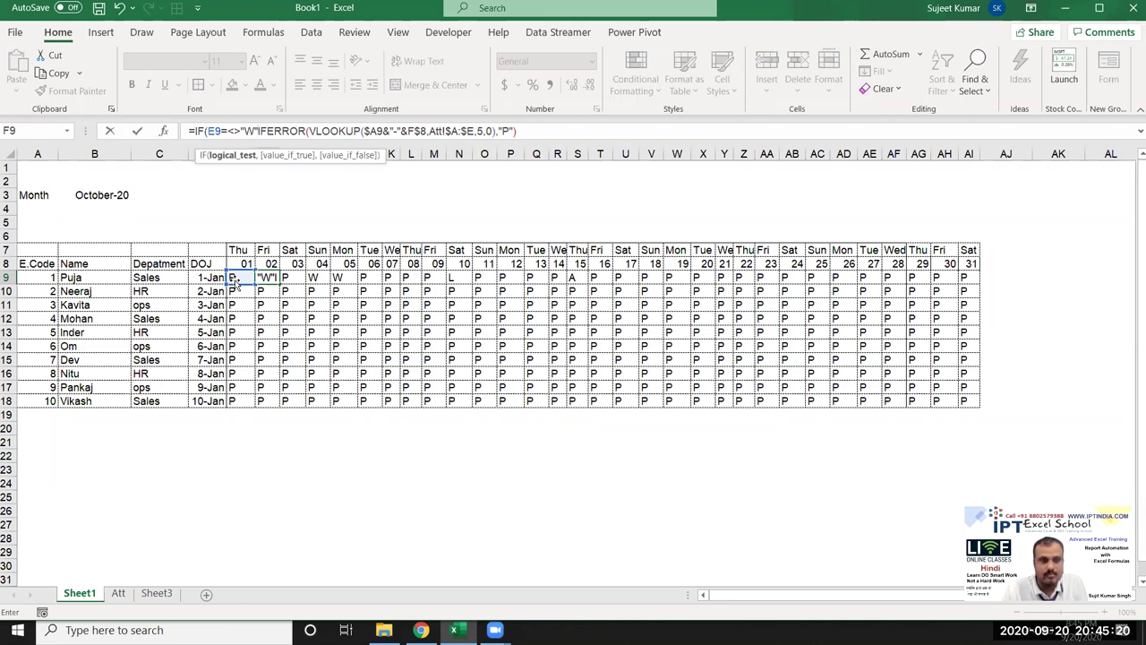
text(,)
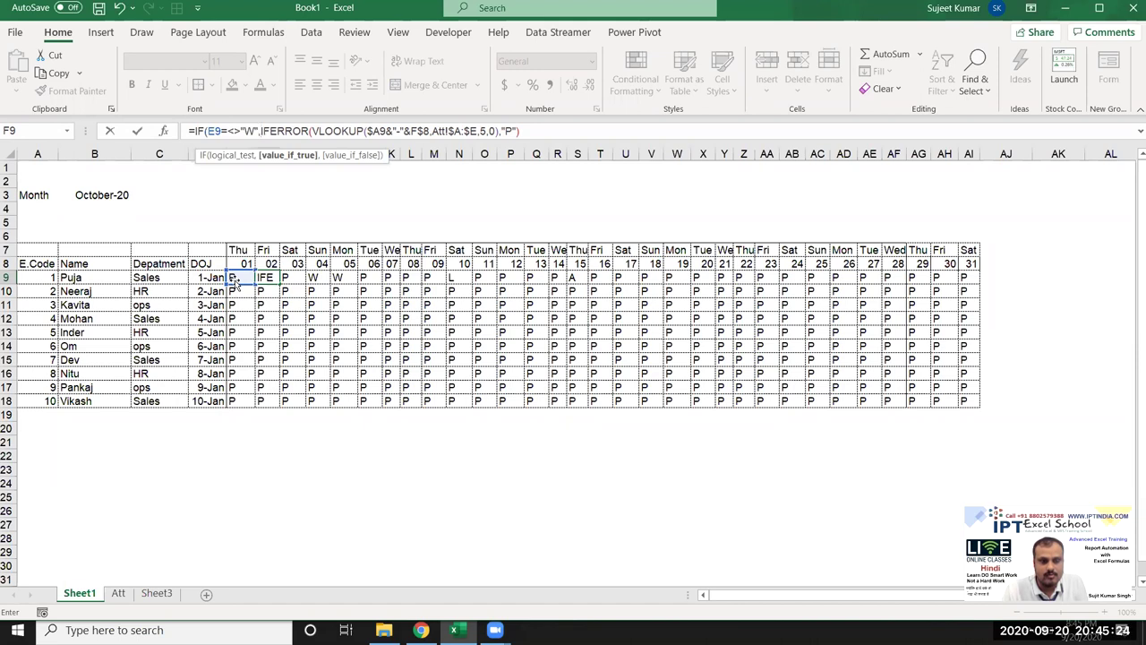
key(Escape)
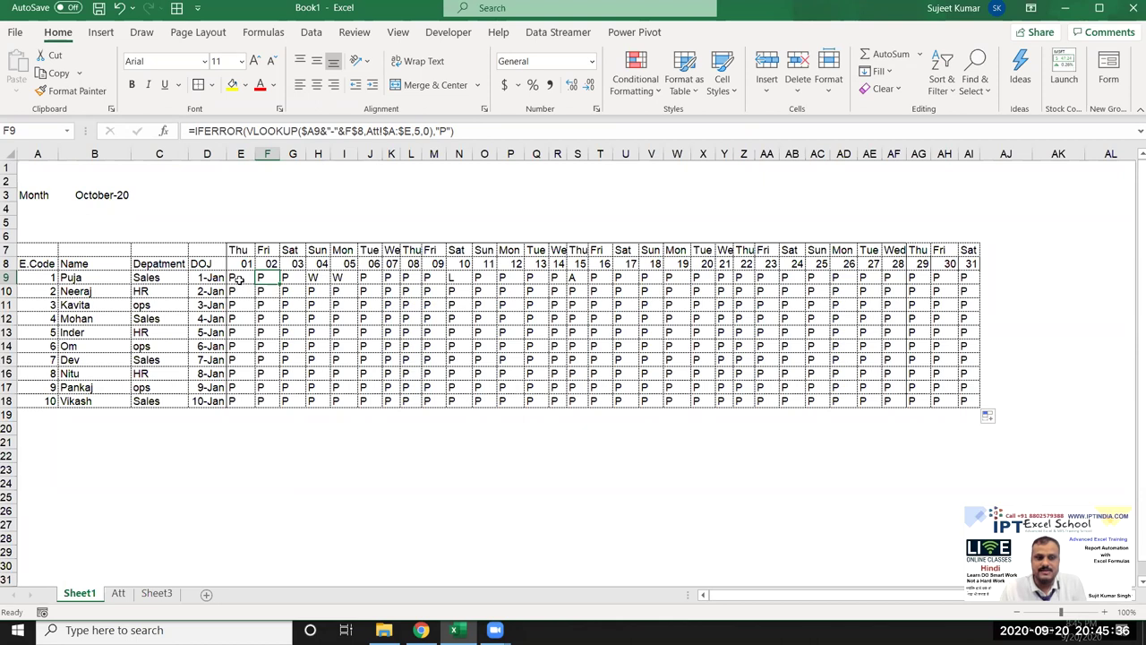
click(236, 280)
click(314, 278)
click(293, 278)
click(270, 278)
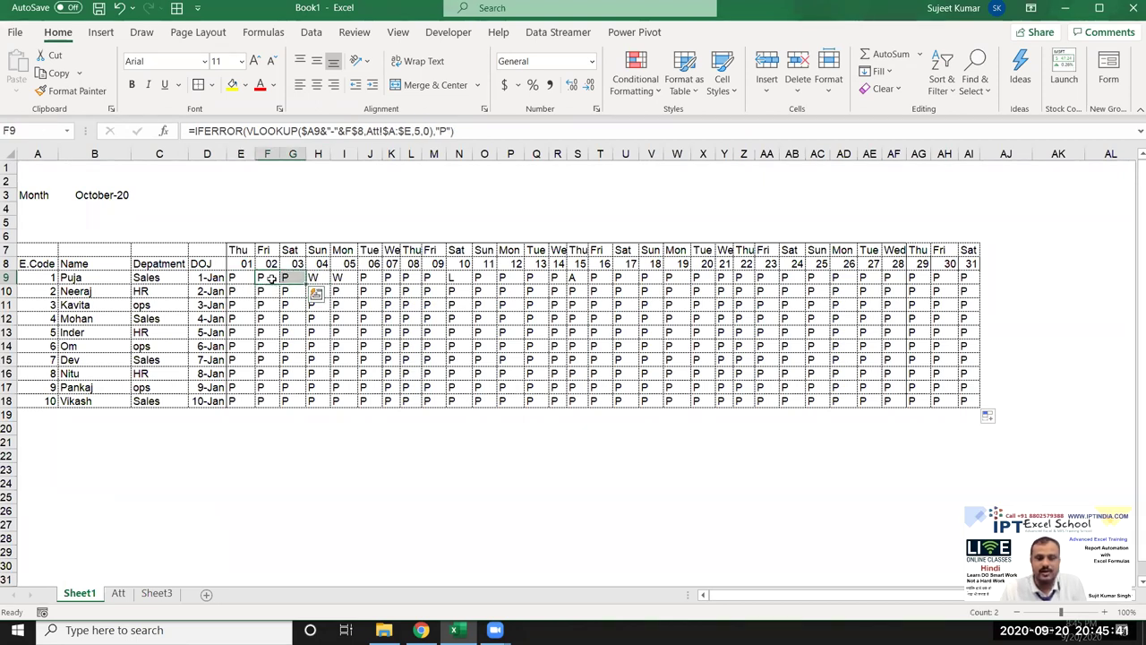
click(192, 130)
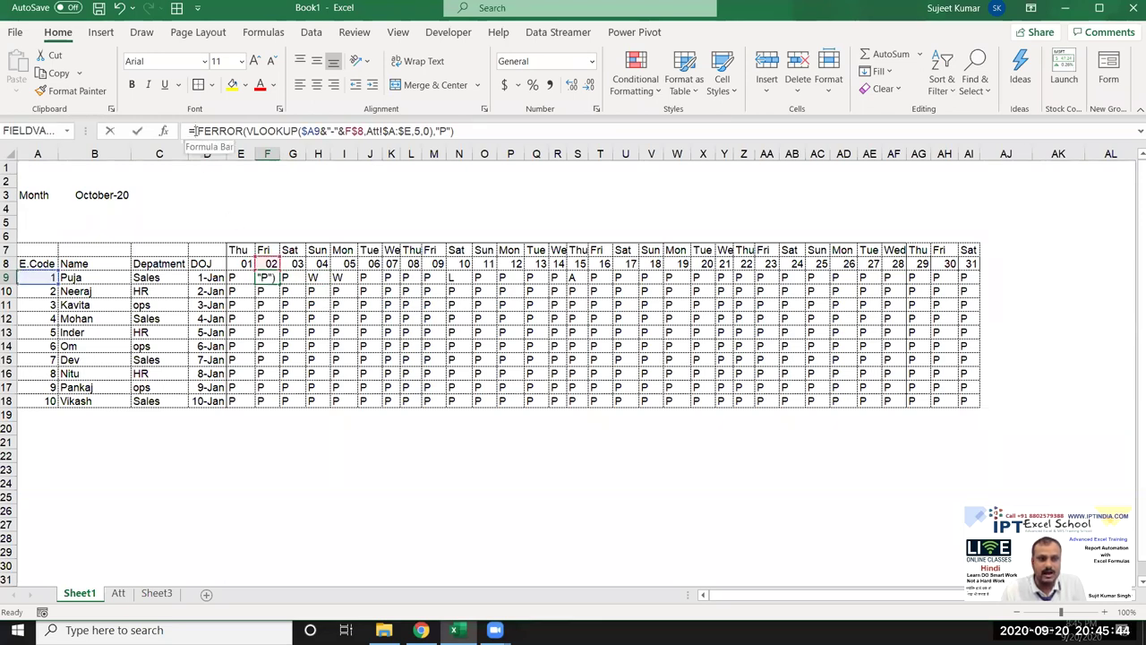
drag(196, 130, 463, 144)
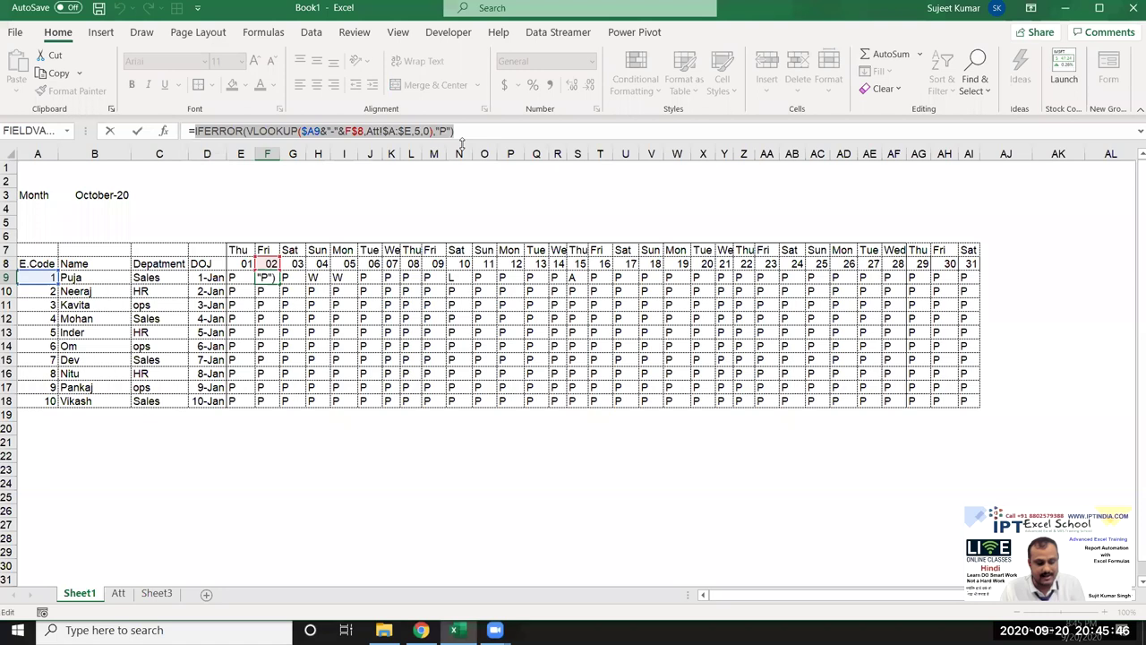
key(ctrl+c)
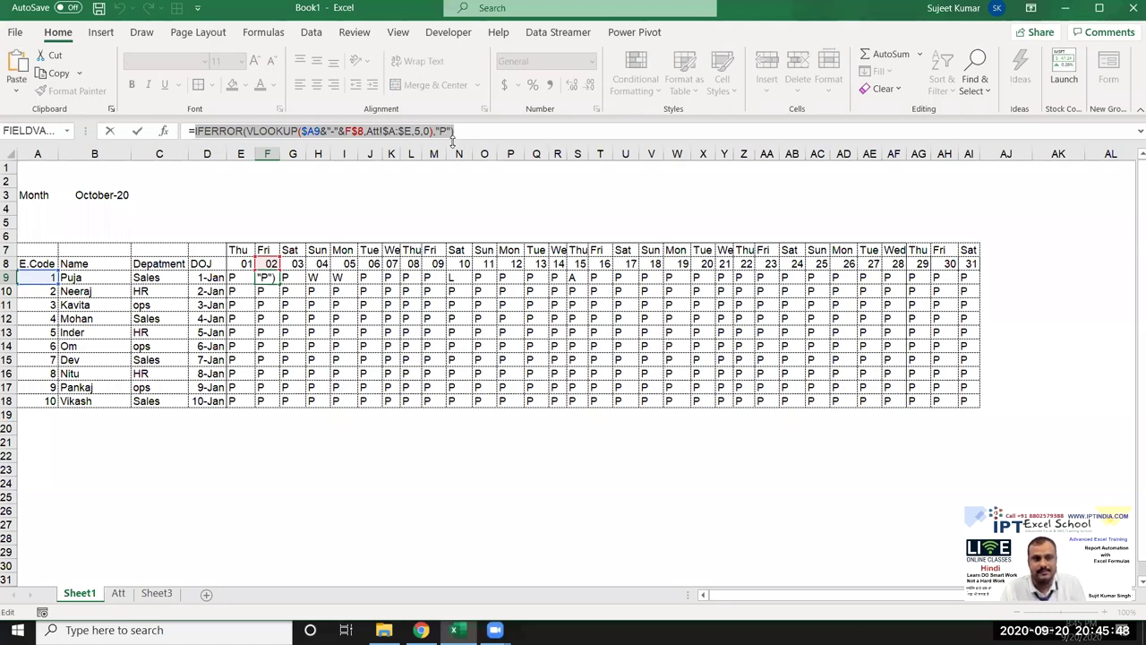
click(194, 131)
text(if)
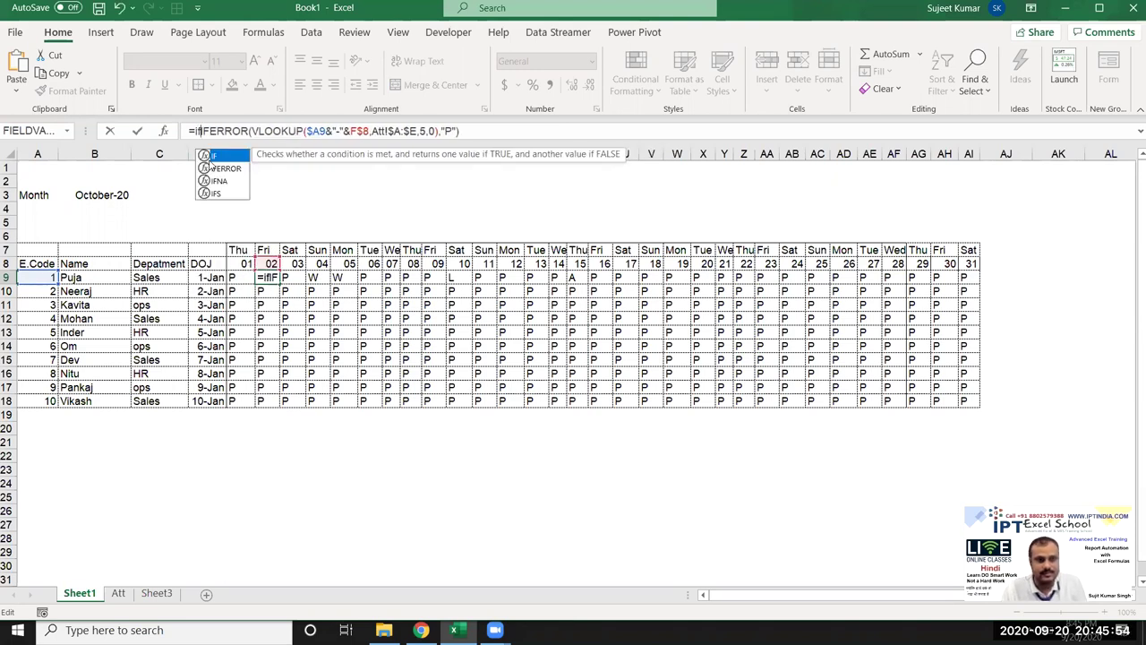
double_click(208, 158)
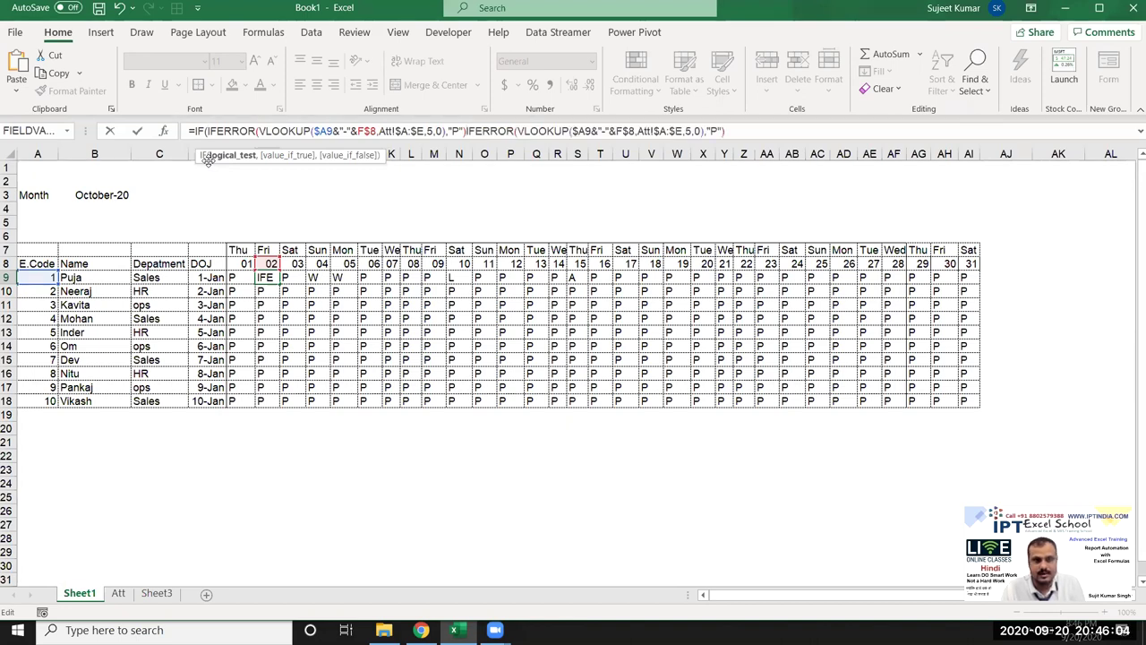
text(="W")
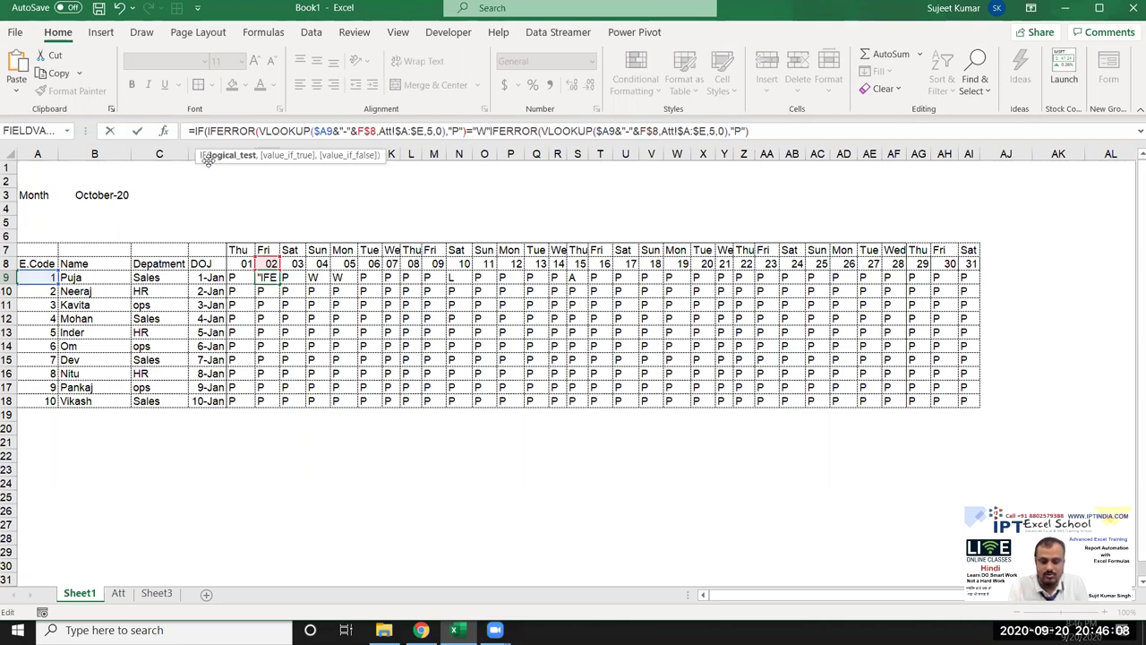
text(,)
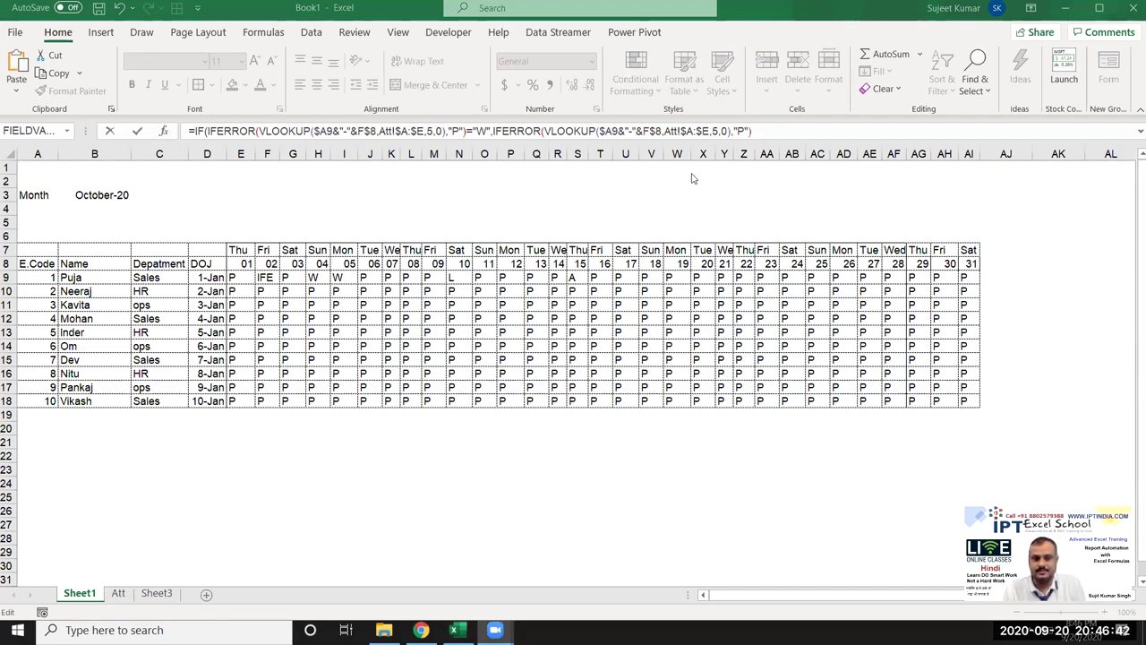
click(291, 292)
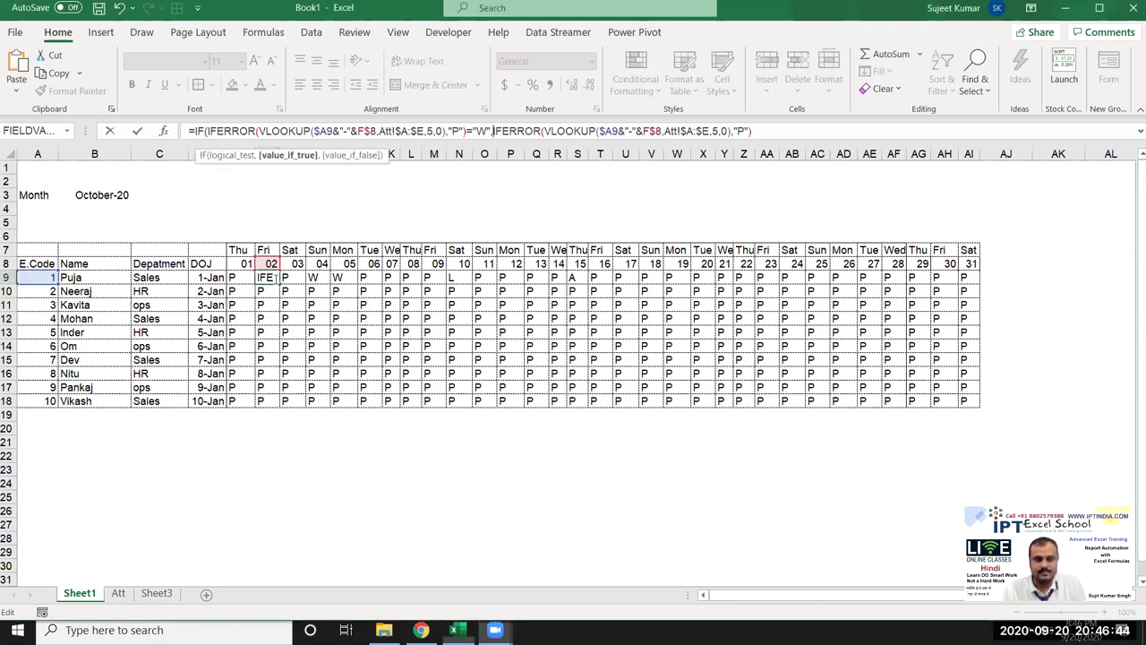
key(Escape)
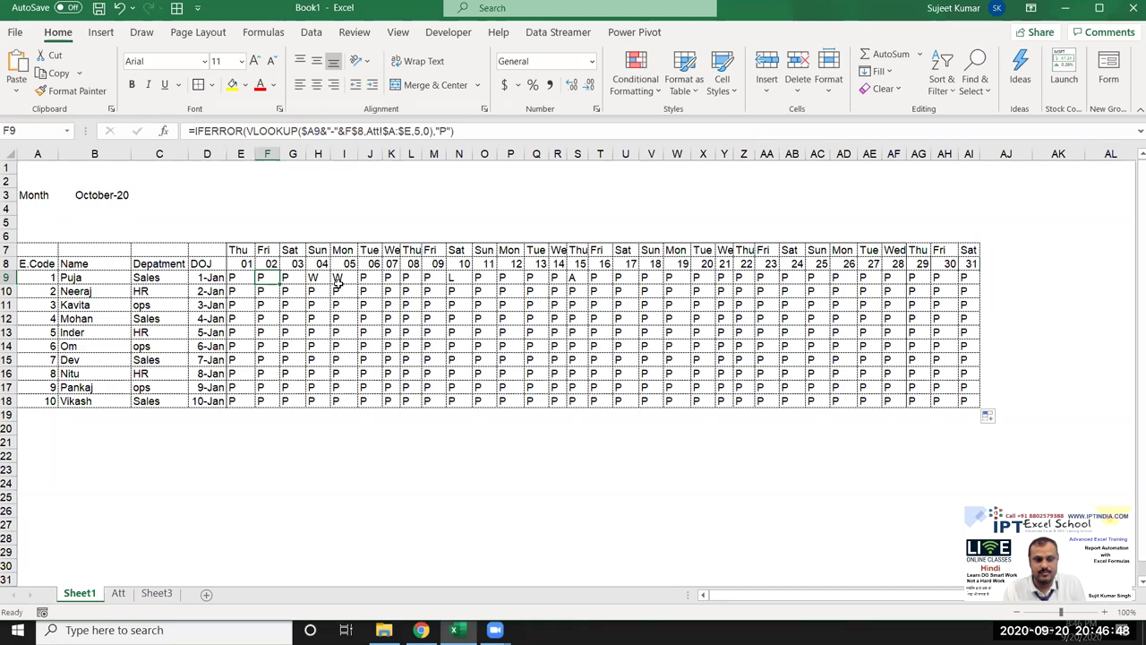
Step: Add an Att row 6 record for employee 1 on 3-Oct marked L
click(290, 277)
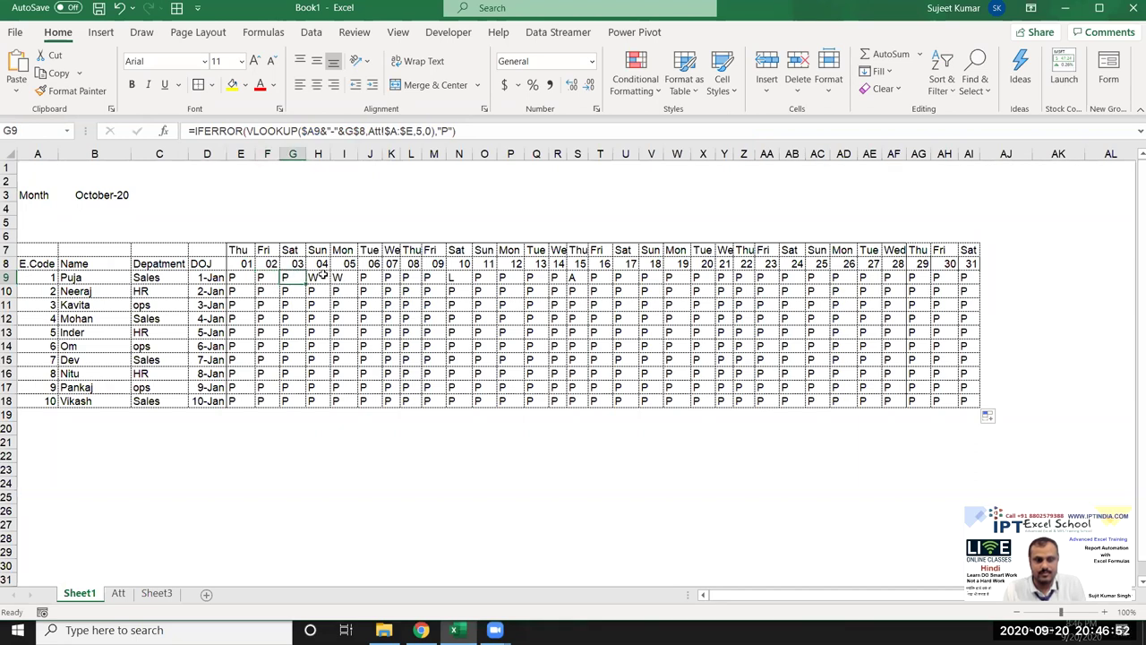
click(121, 594)
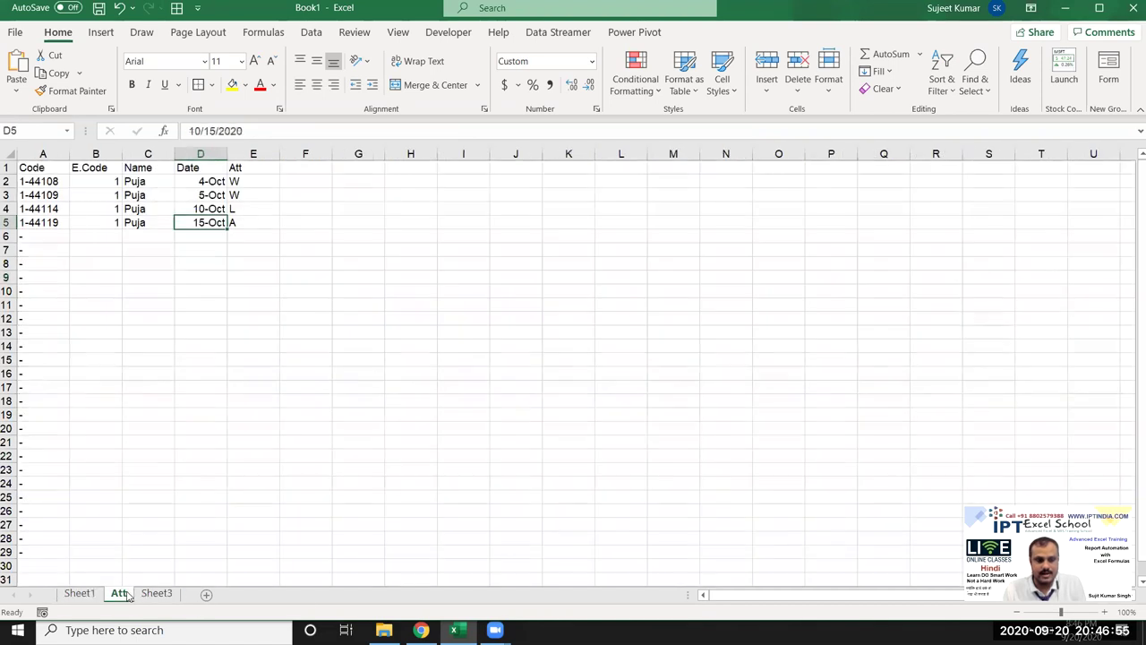
click(113, 237)
text(1)
key(Tab)
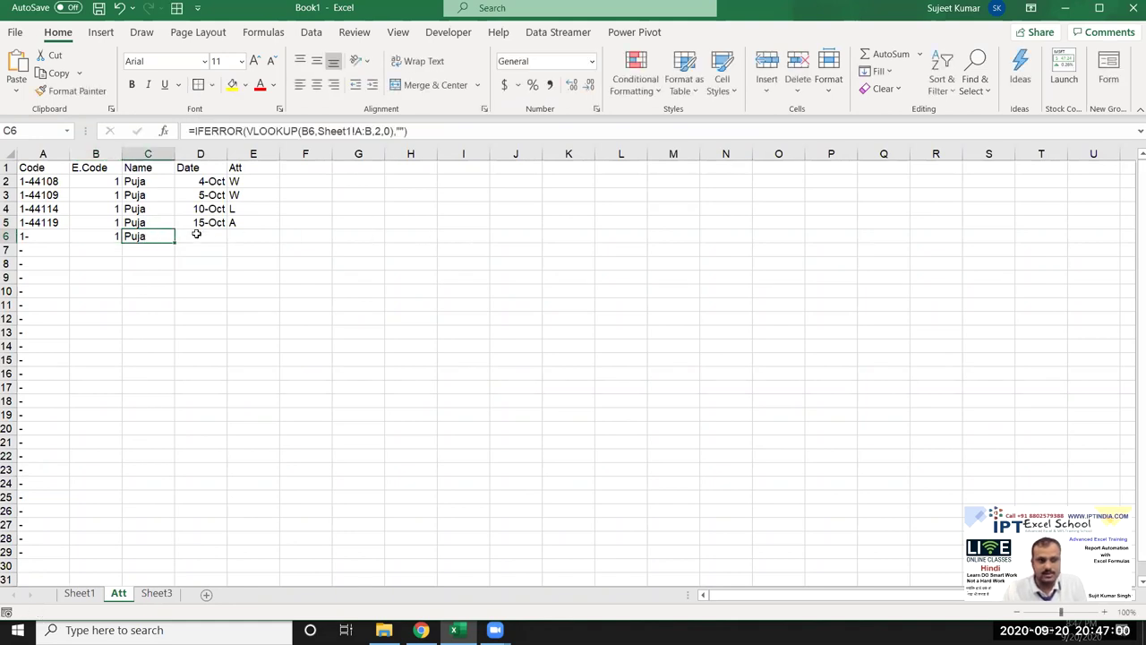
click(196, 234)
text(10/3)
key(Tab)
text(L)
key(Return)
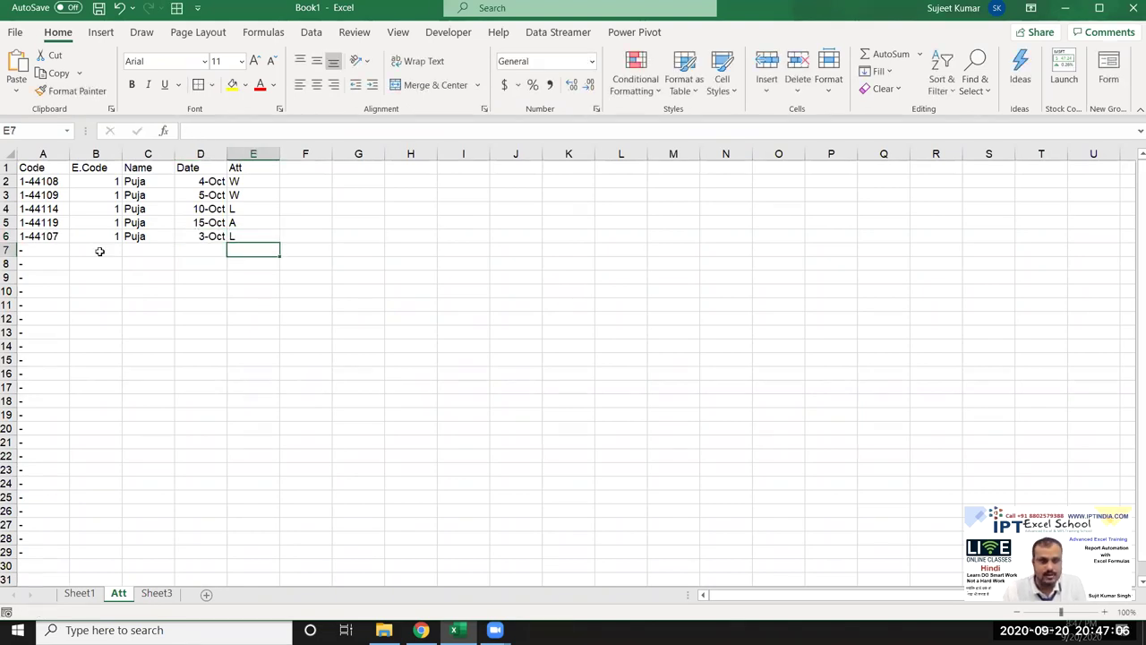
Step: Add a row 7 record for employee 1 on 6-Oct marked L, then return to Sheet1
click(100, 250)
text(2)
key(Tab)
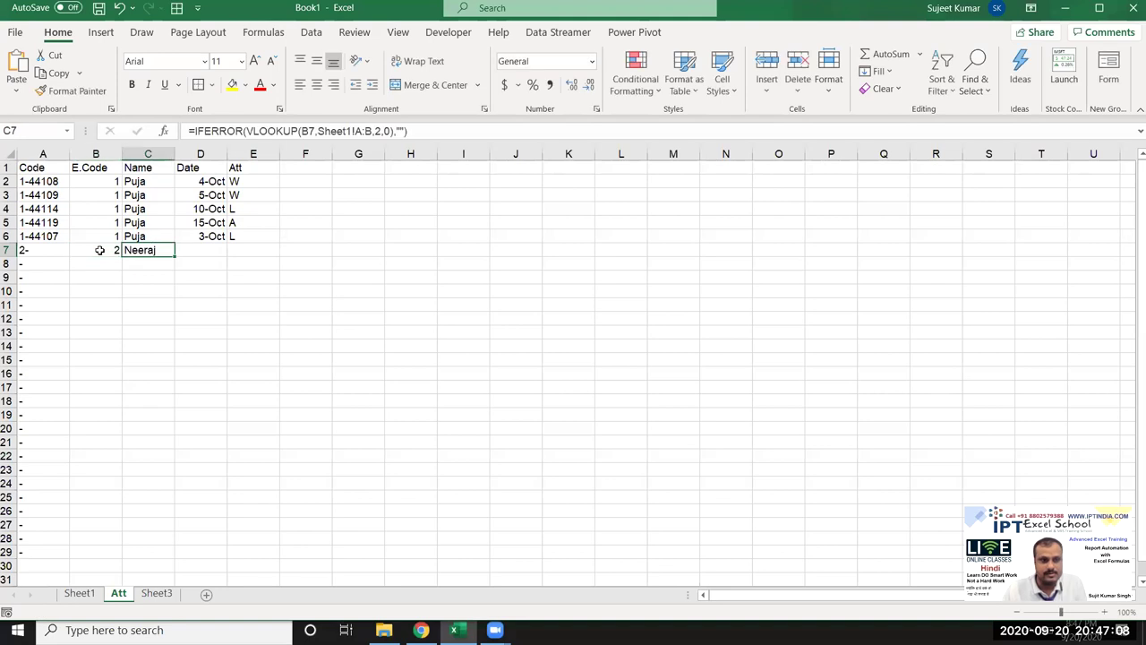
click(99, 250)
text(1)
key(Tab)
key(Tab)
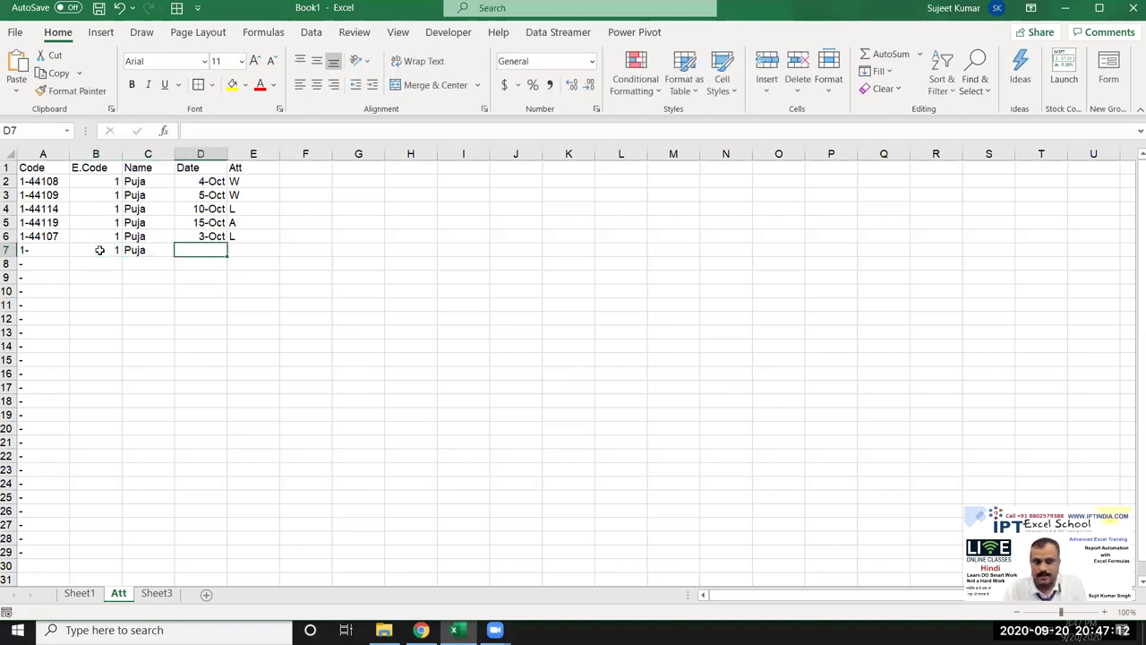
text(10)
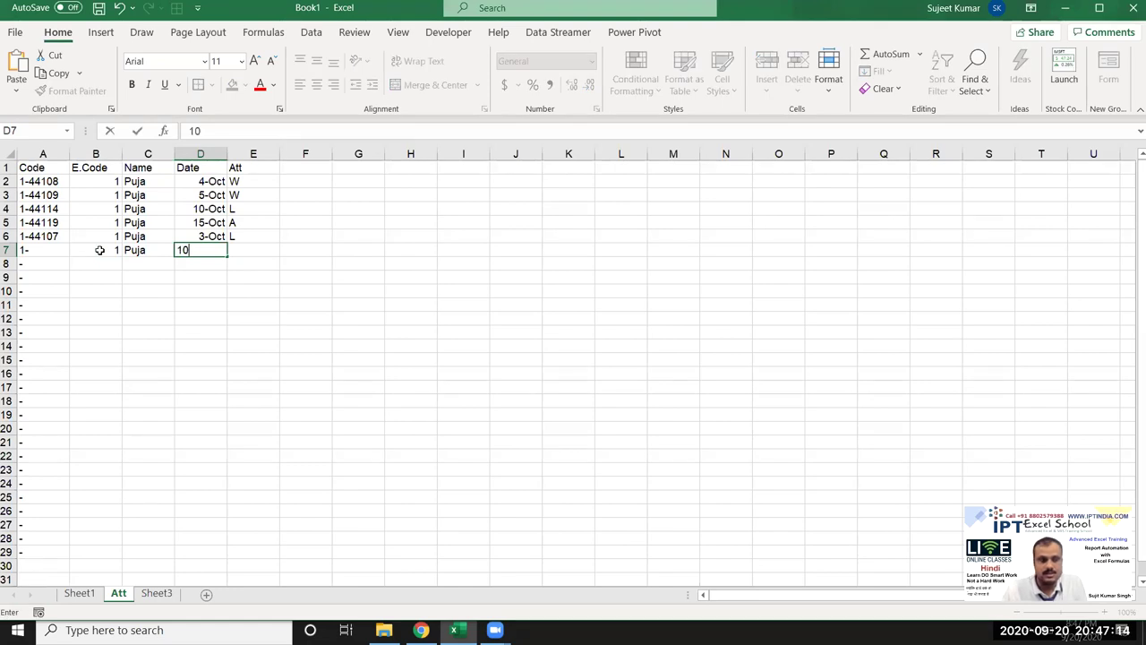
text(6)
key(Return)
key(Up)
key(Tab)
text(L)
key(Return)
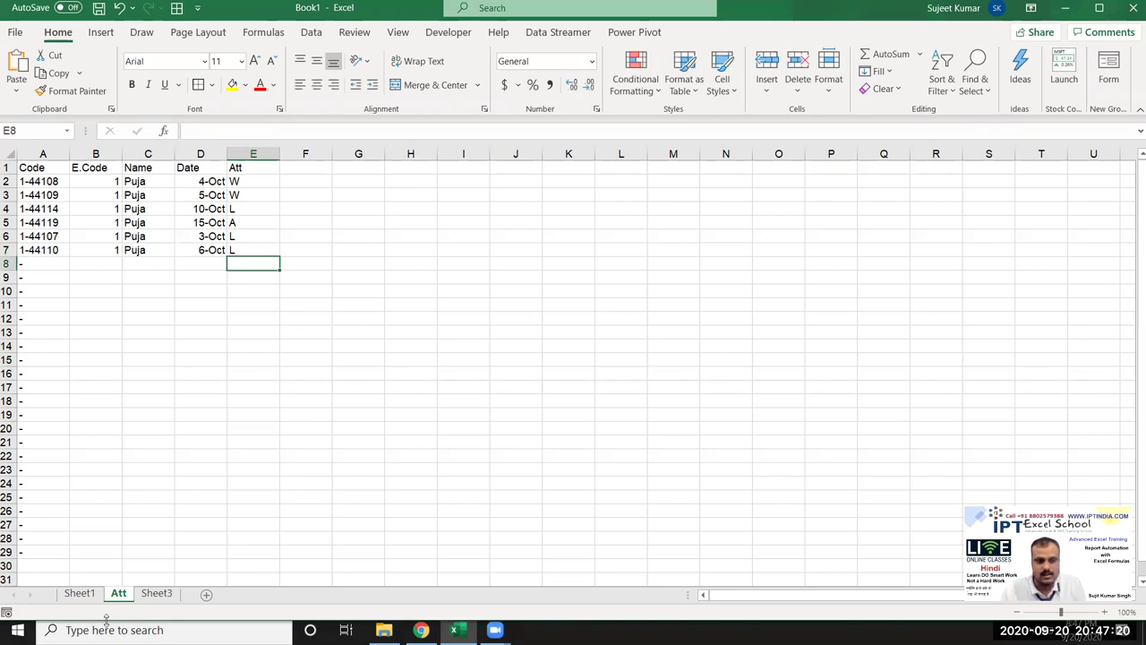
click(88, 594)
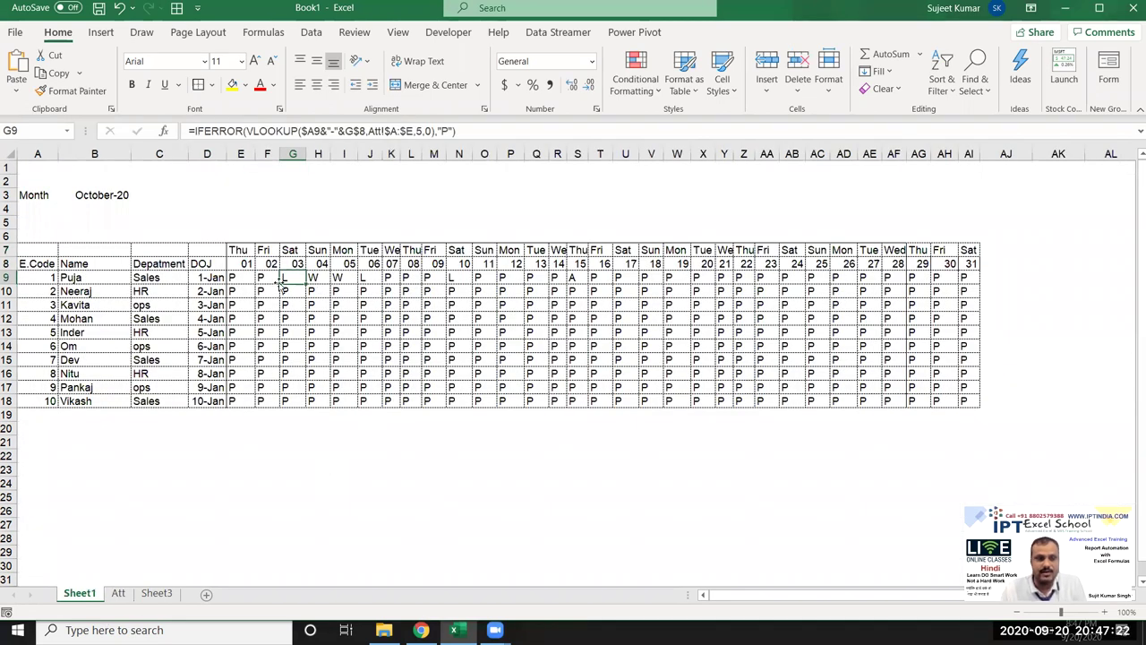
Step: Check employee 1's L marks on 03 and 06 Oct and W on 04–05, then go to Att
click(369, 277)
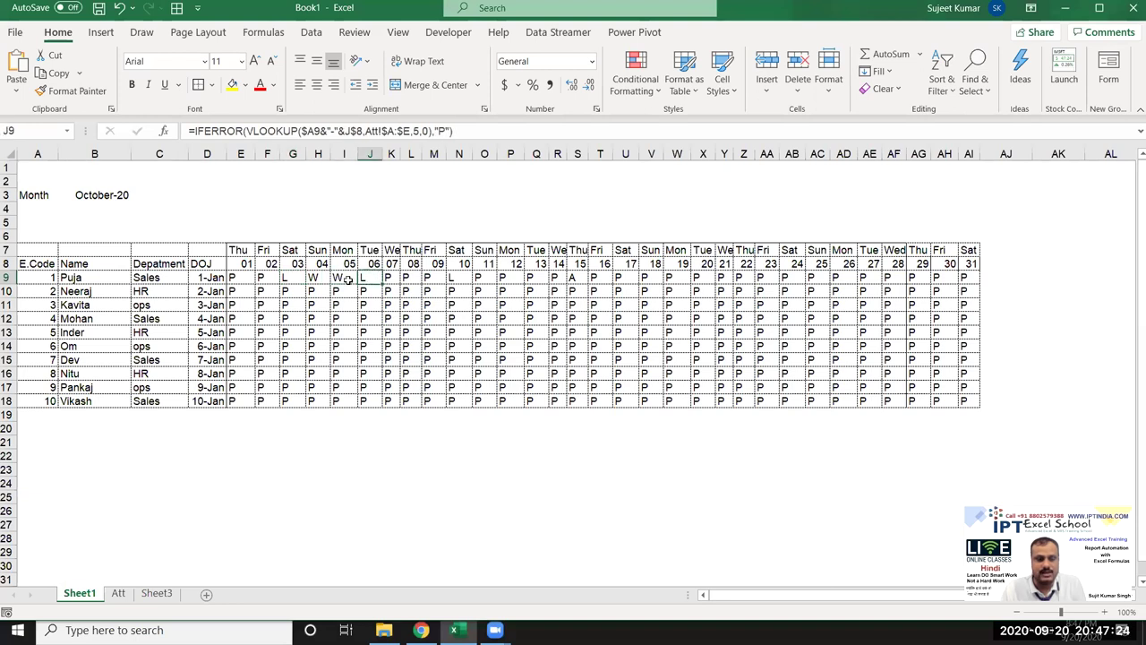
drag(313, 279, 337, 281)
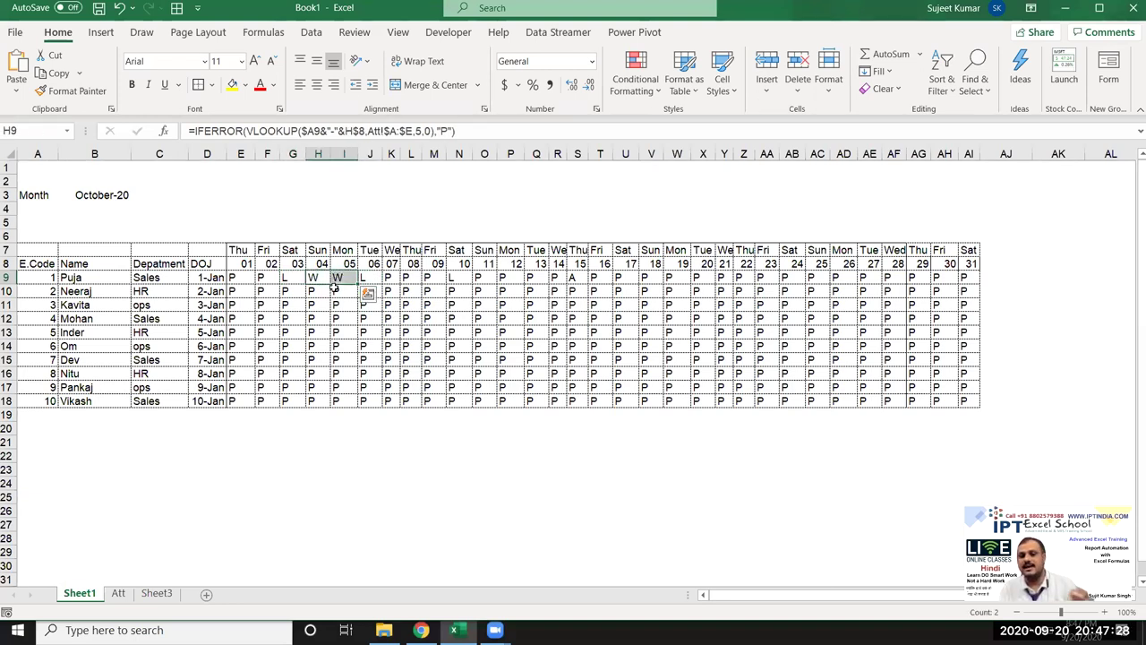
click(286, 278)
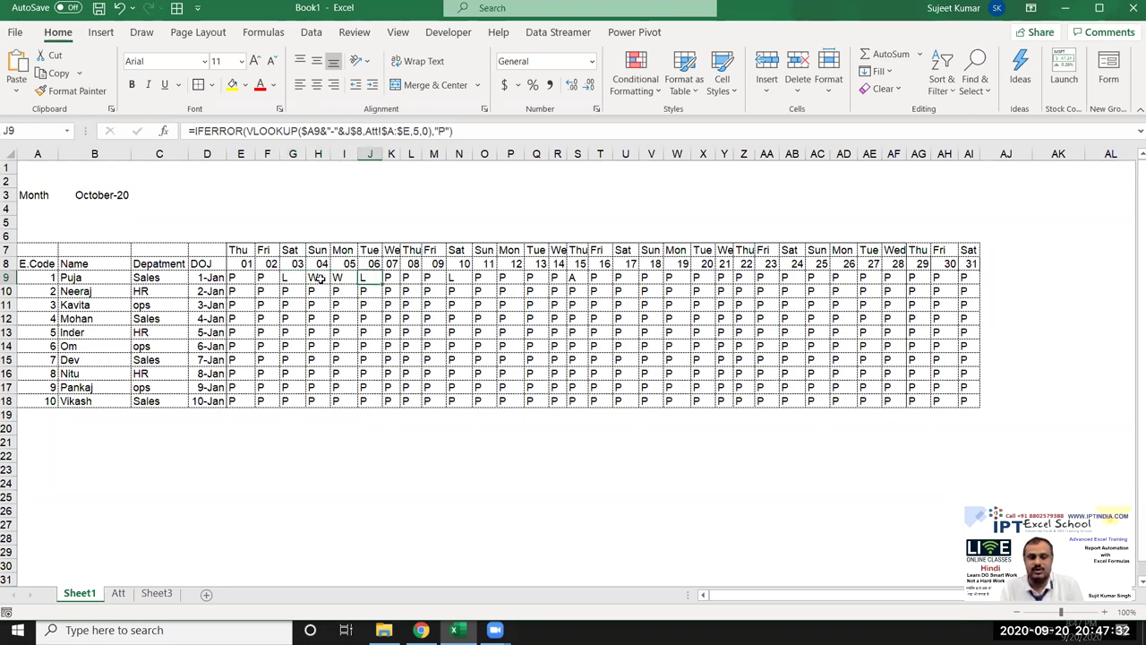
drag(318, 279, 338, 278)
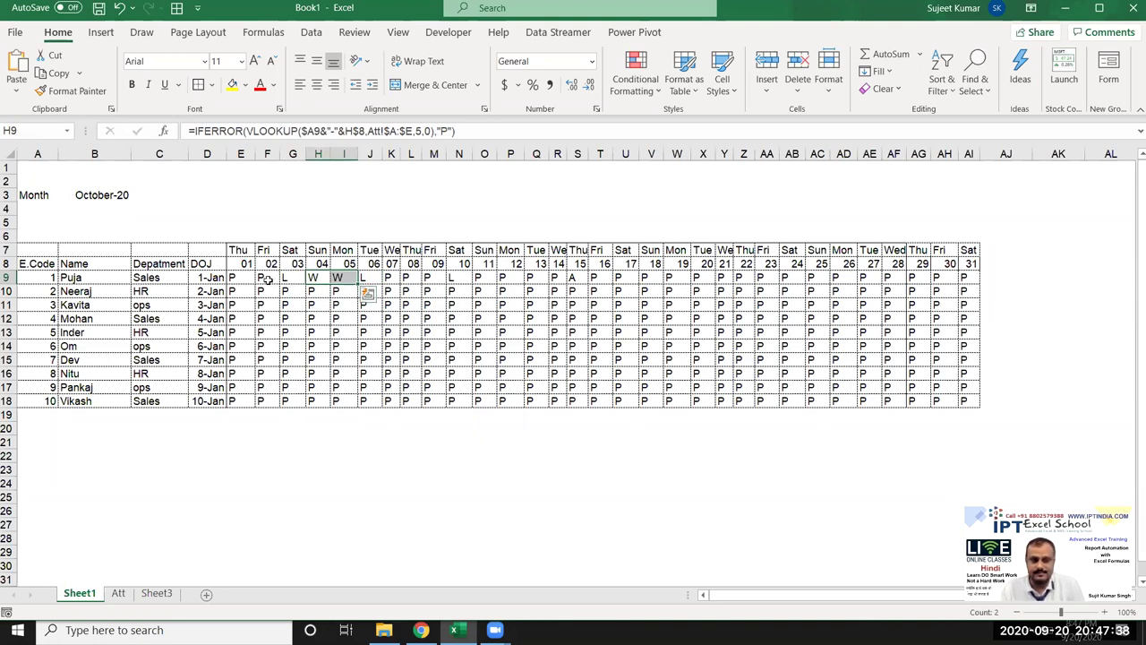
click(266, 280)
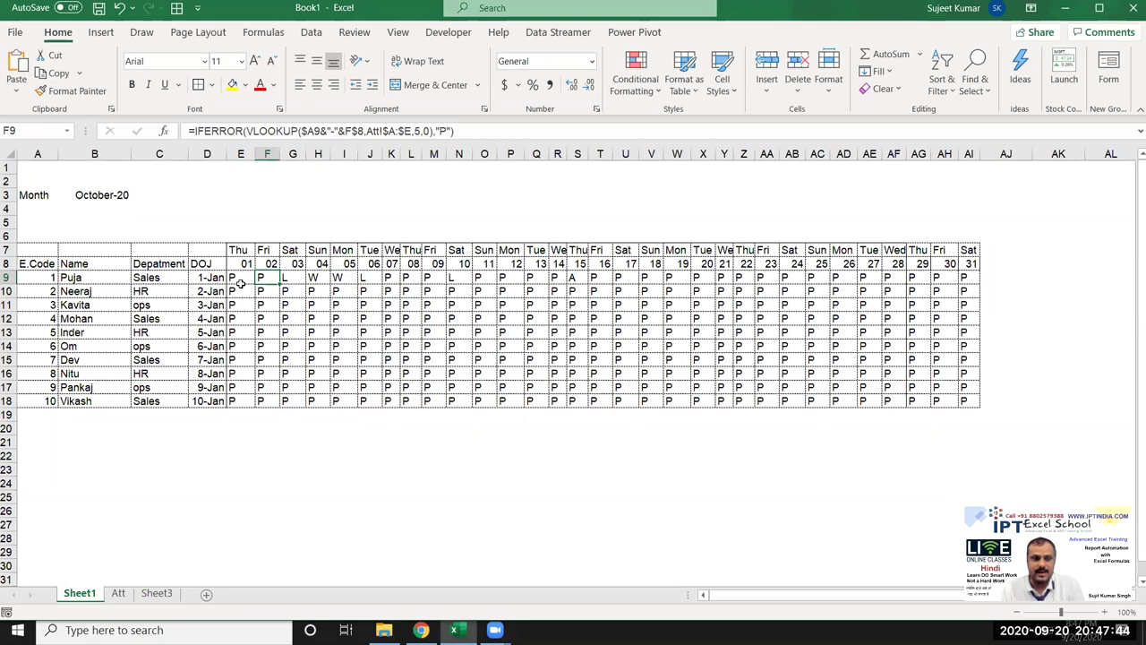
click(119, 593)
Step: Redate the first weekly-off record in column D to 2-Oct (10/2)
click(200, 182)
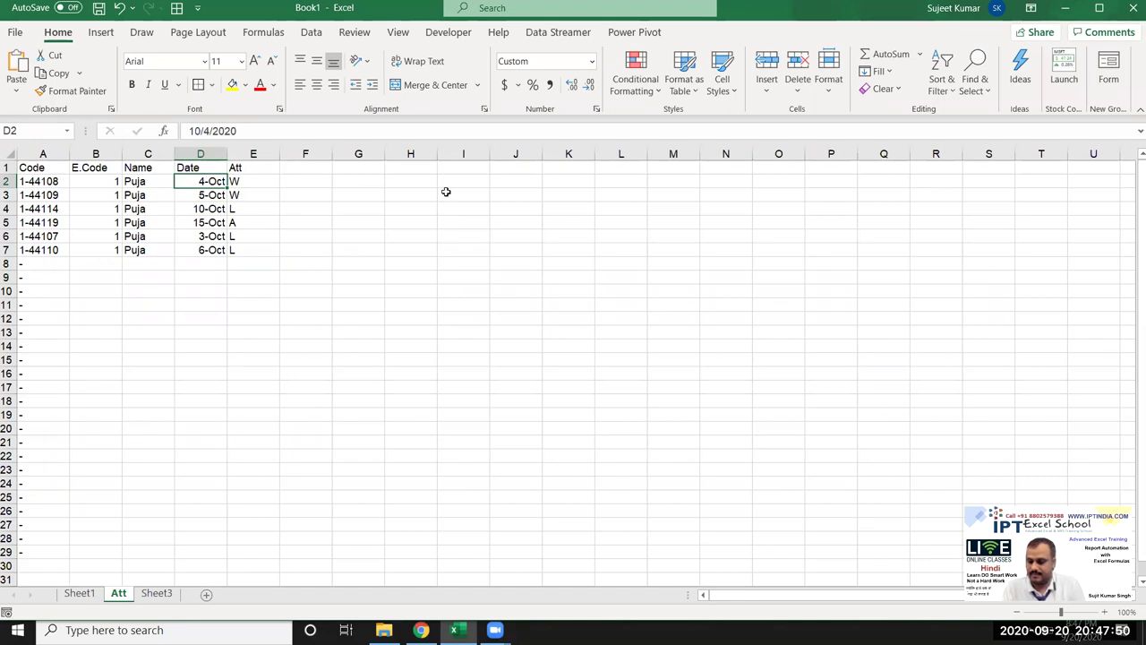
text(10/1)
key(Return)
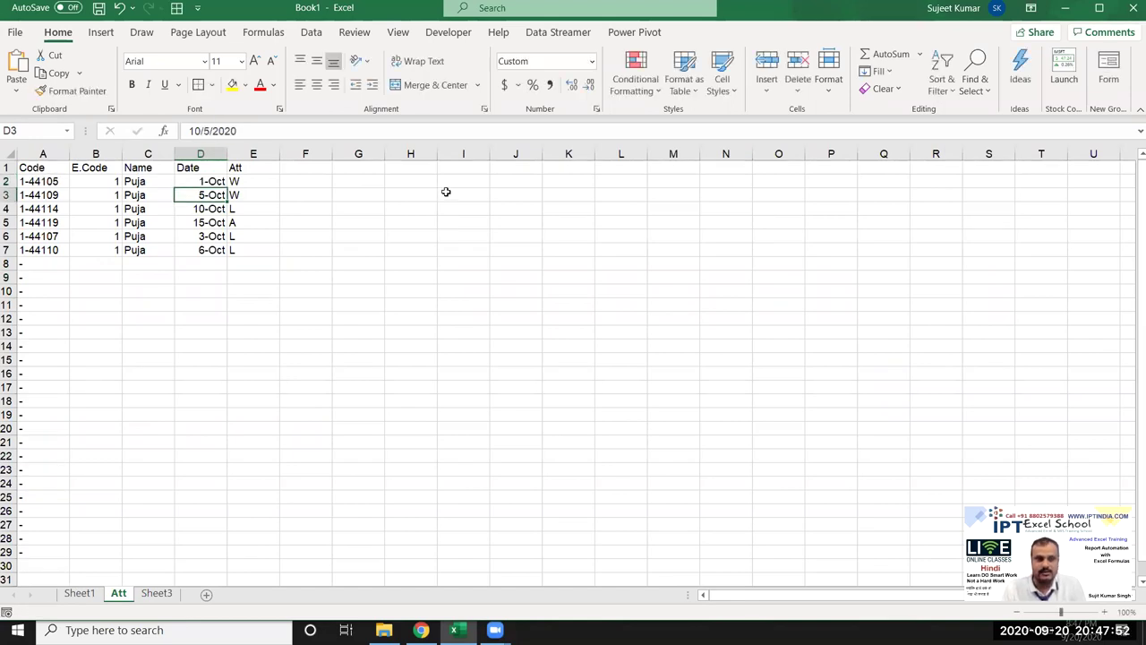
text(10/2)
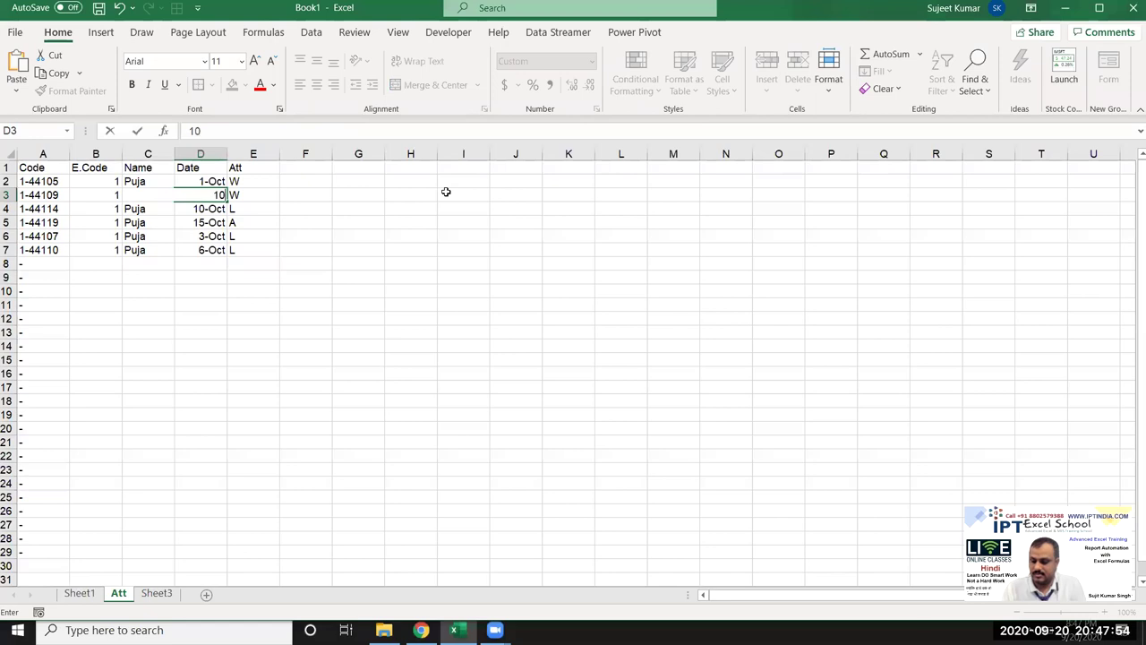
key(Return)
key(Down)
key(Down)
key(Up)
key(Up)
key(Up)
key(Up)
text(2/)
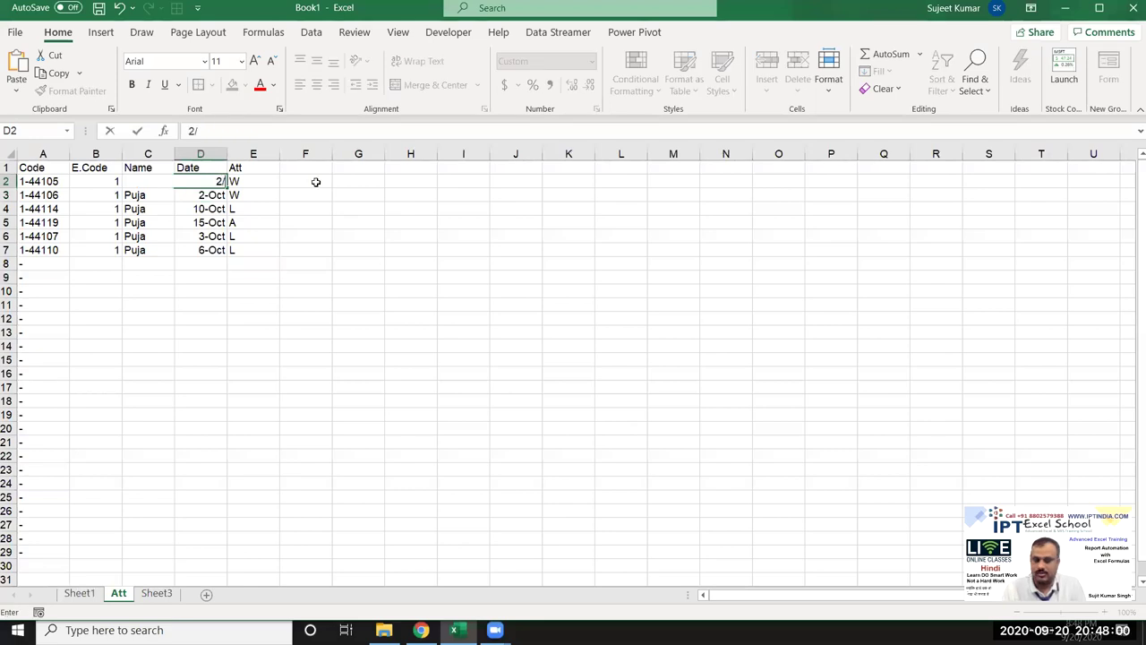
key(Return)
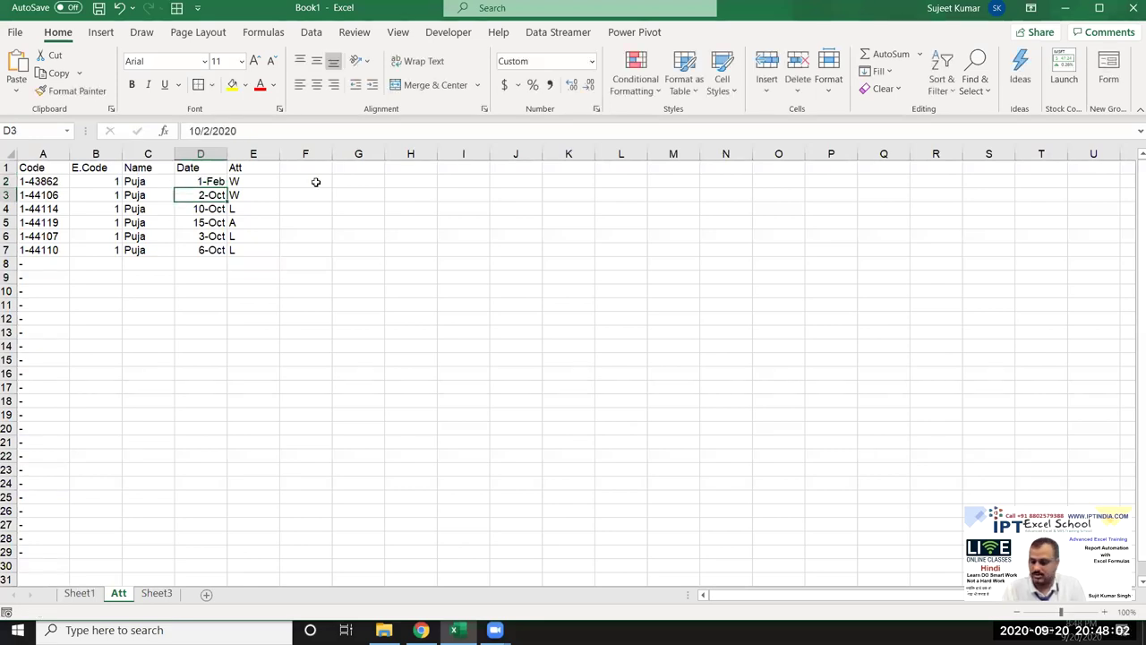
text(3/3)
key(Escape)
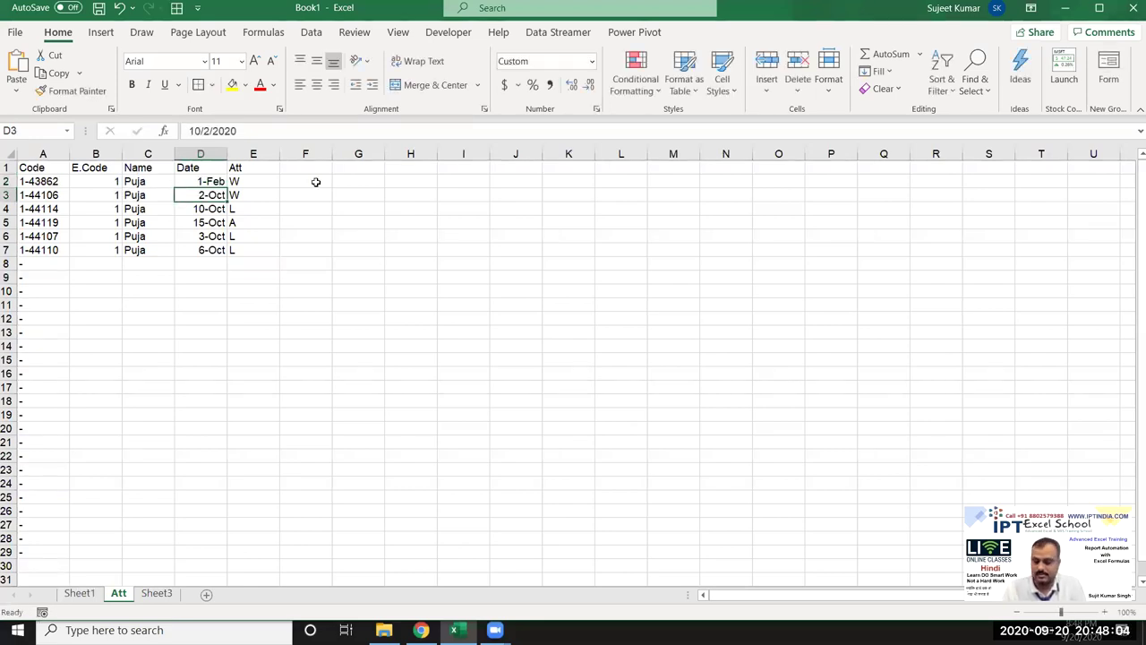
key(Up)
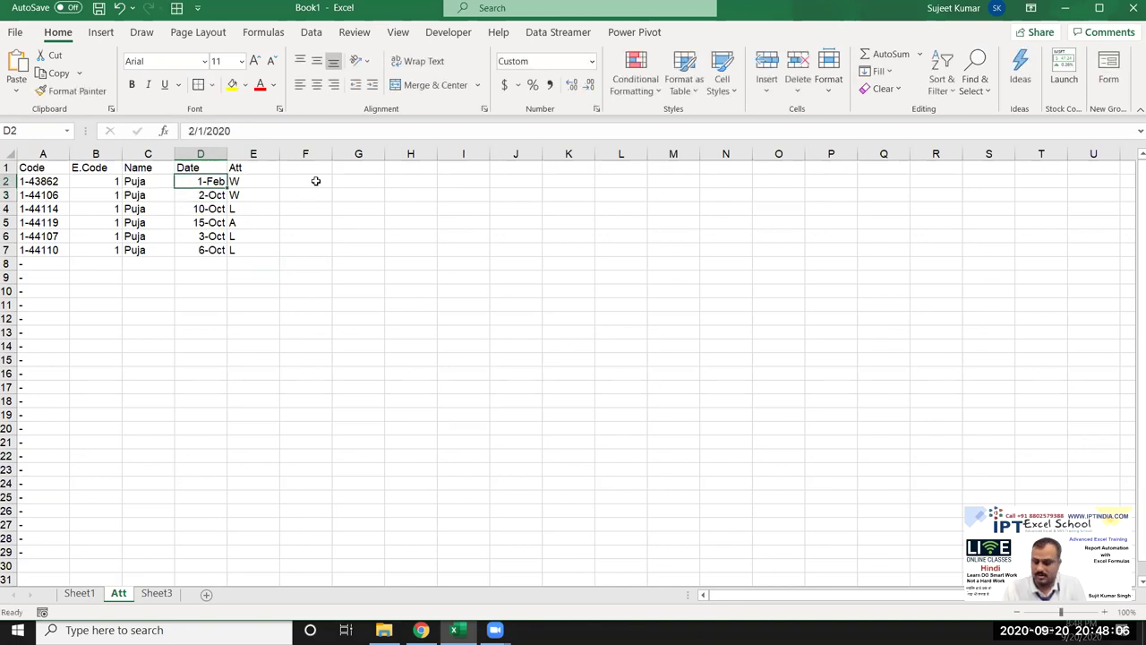
text(10/2)
key(Return)
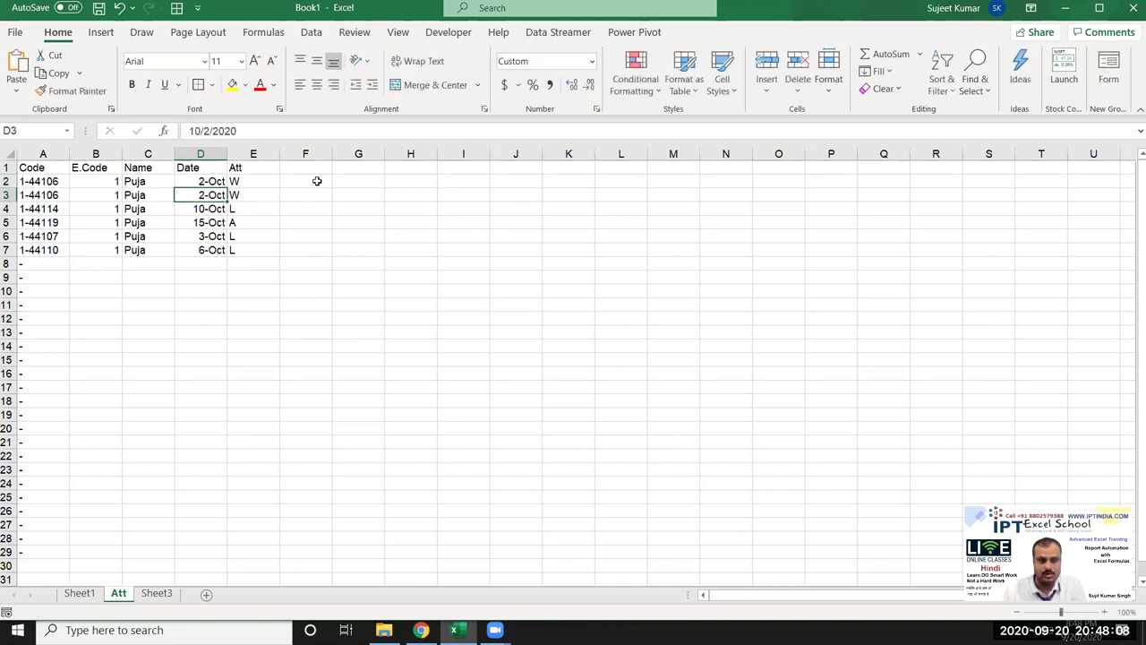
Step: Set the second weekly-off to 3-Oct and the two leave records to 1-Oct and 3-Oct
text(3/)
key(Escape)
text(10/3)
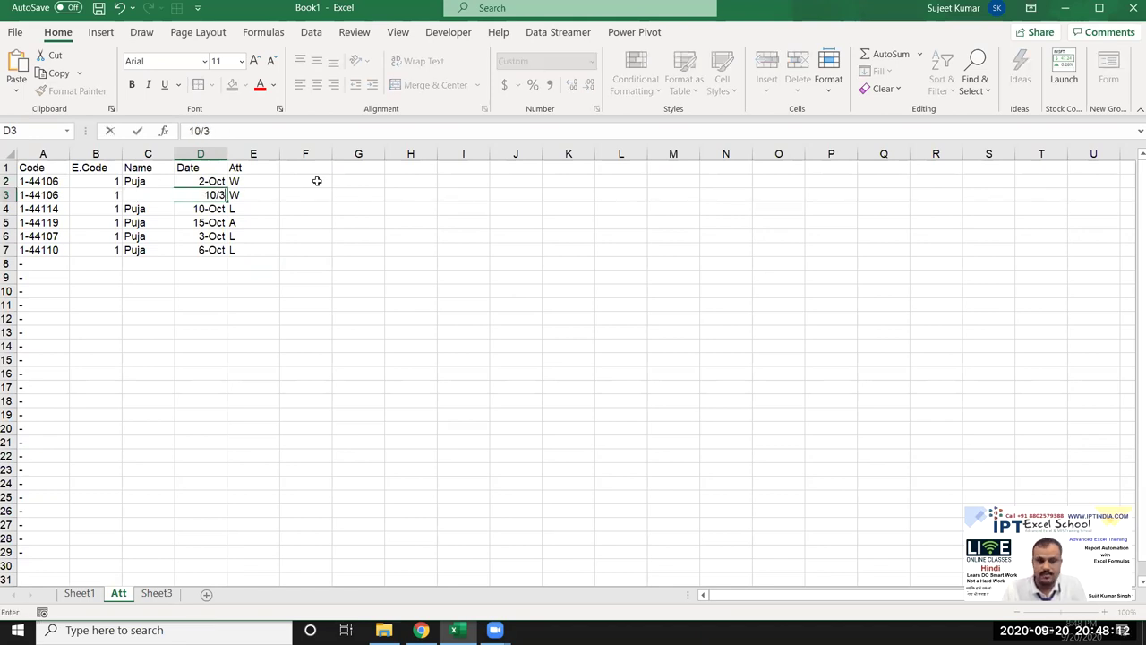
key(Return)
key(Down)
key(Down)
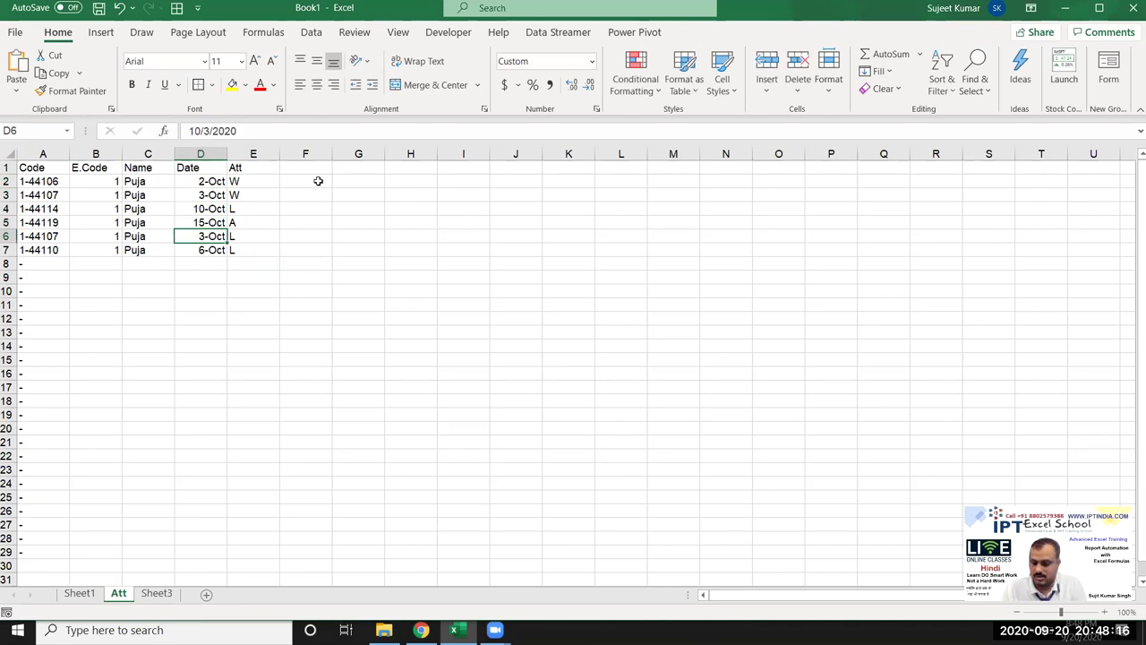
text(10/1)
key(Return)
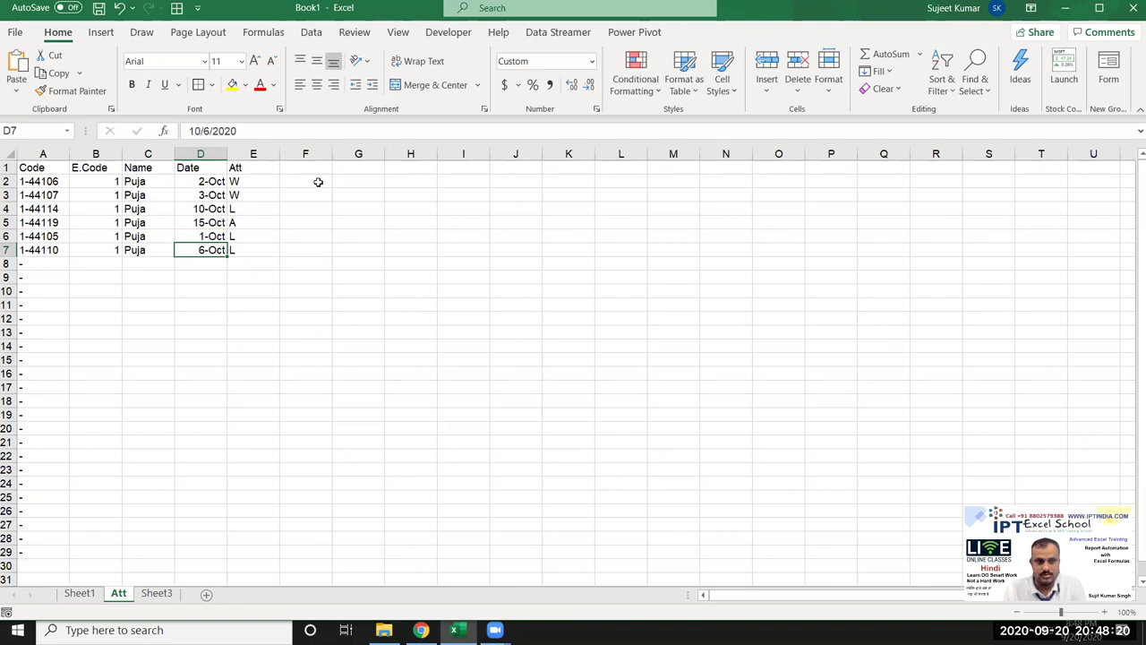
text(10/3)
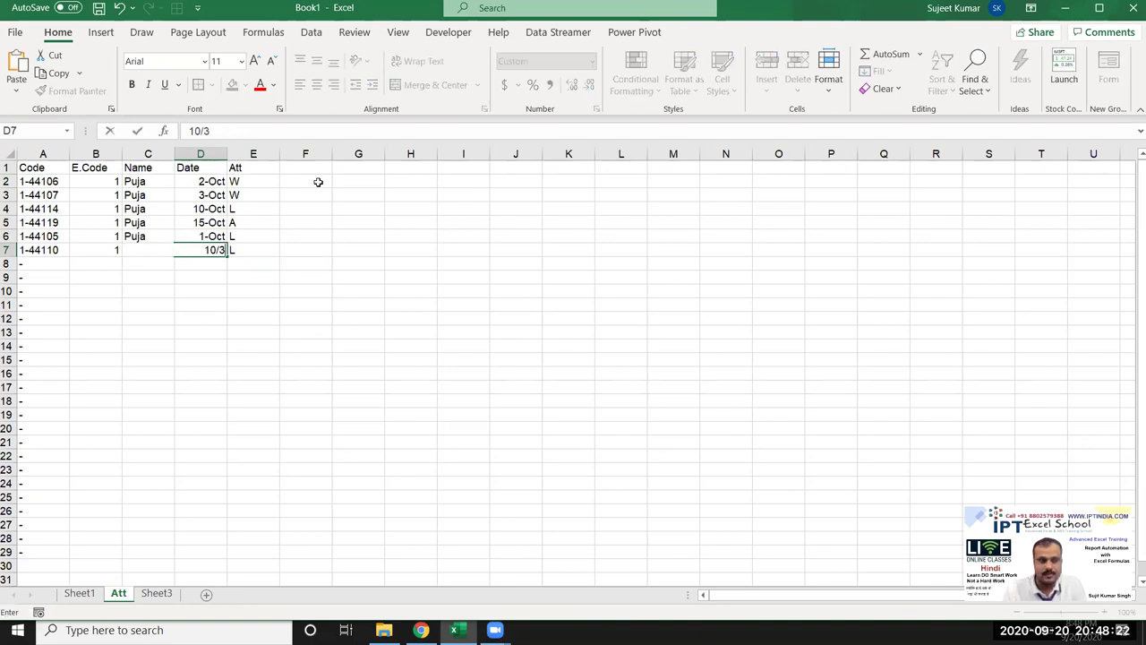
key(Return)
Step: Rewrite F9 as IF(IFERROR lookup="W",IF… with a pasted second copy of the lookup
click(73, 595)
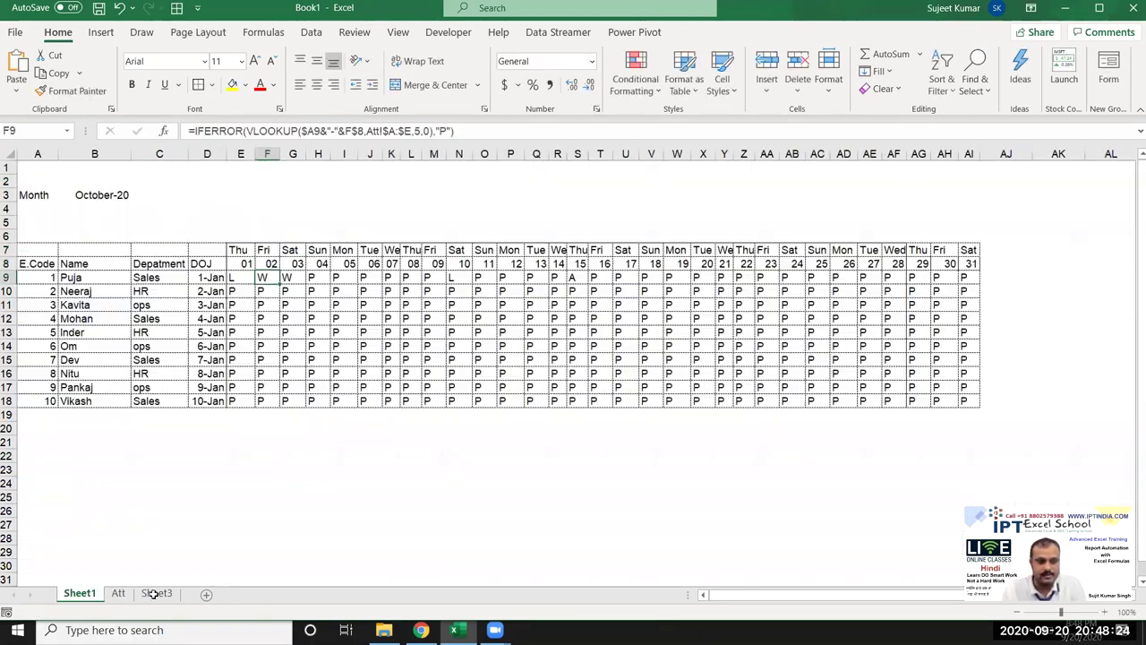
double_click(261, 278)
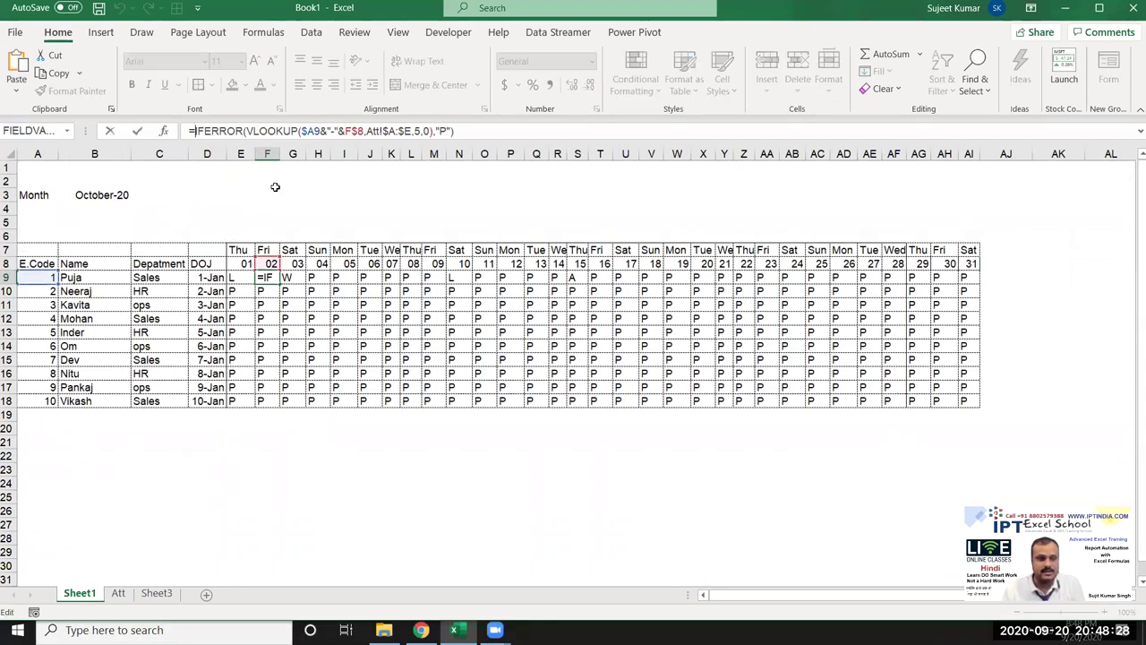
text(if)
key(Tab)
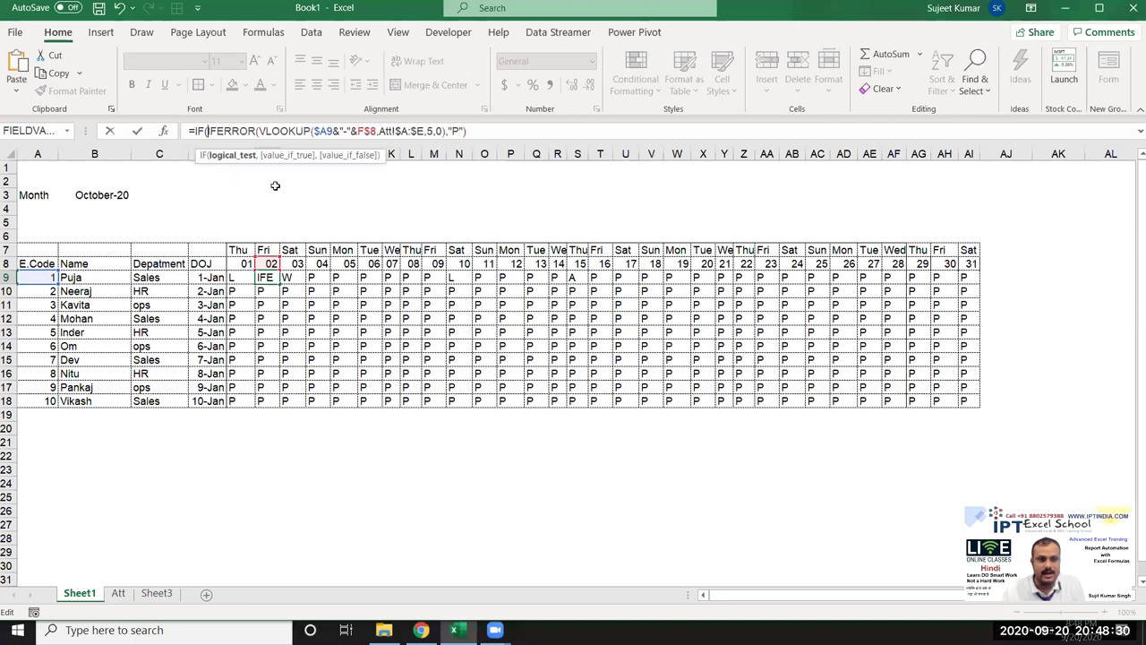
drag(207, 131, 507, 131)
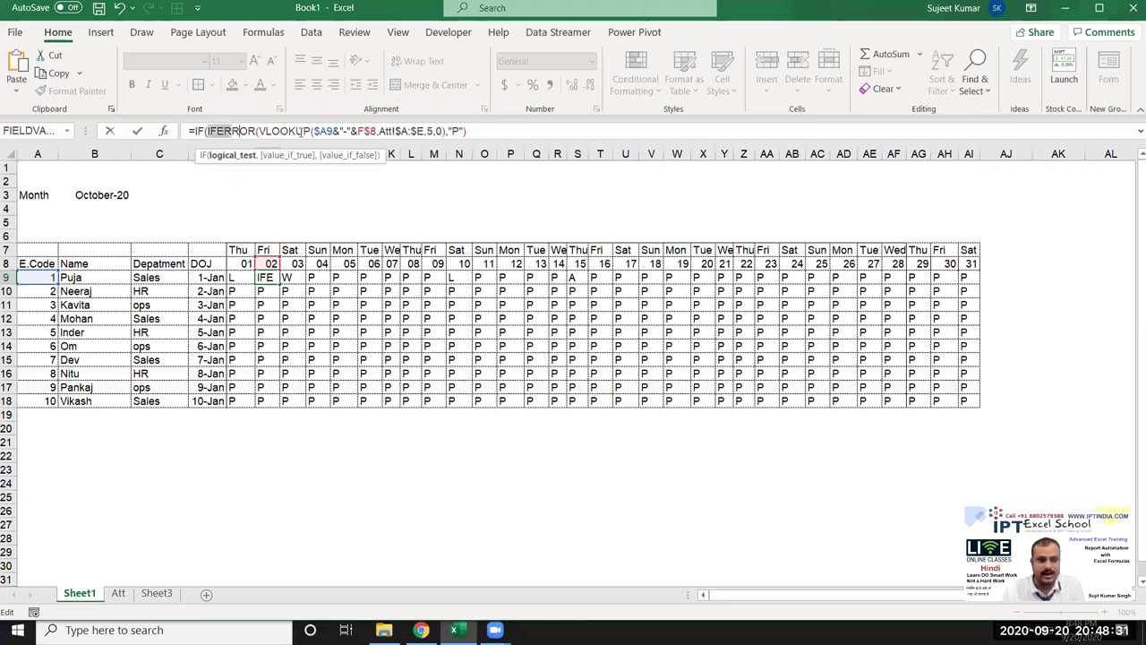
click(494, 132)
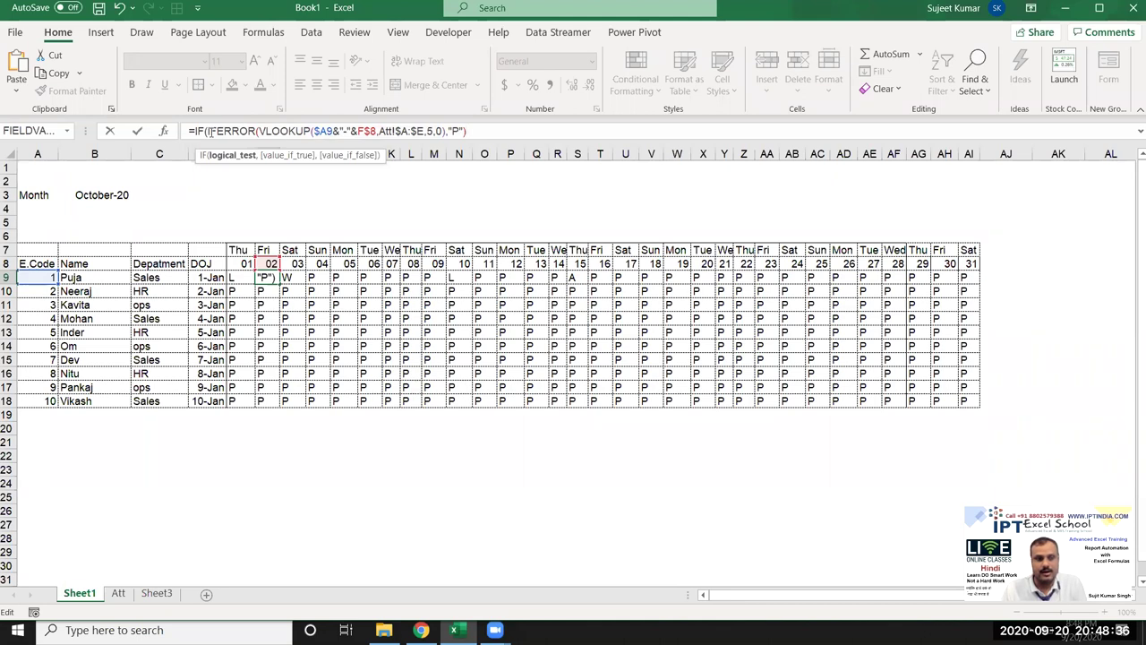
key(Left)
text((IFERROR(VLOOKUP($A9&"-"&F$8,Att!$A:$E,5,0),"P"))
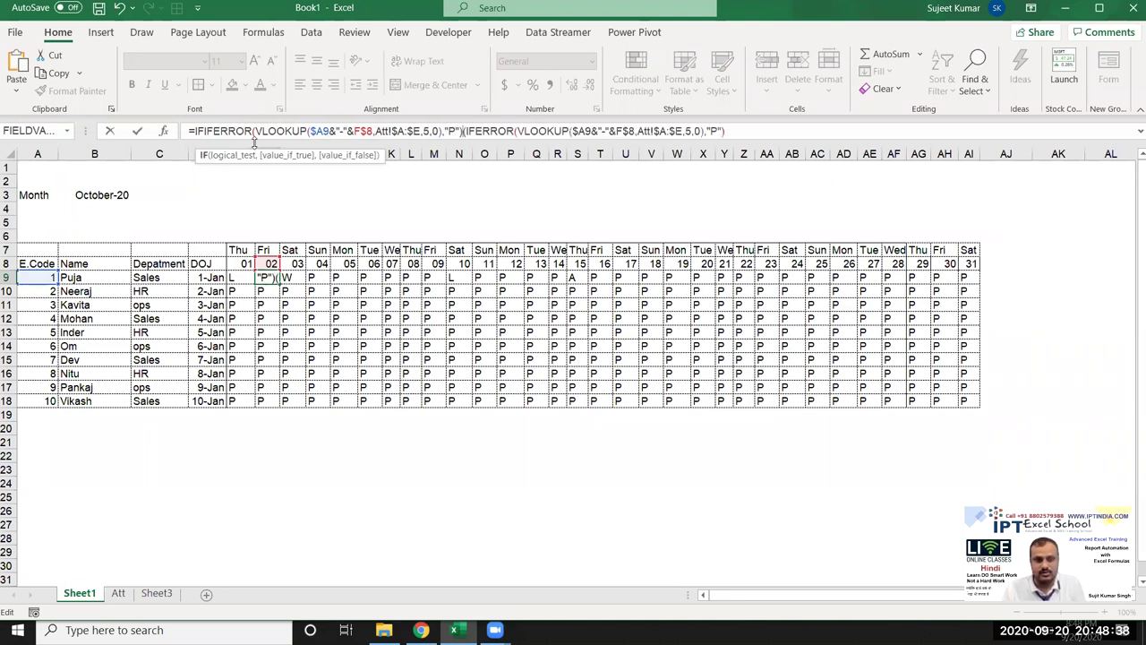
text(=)
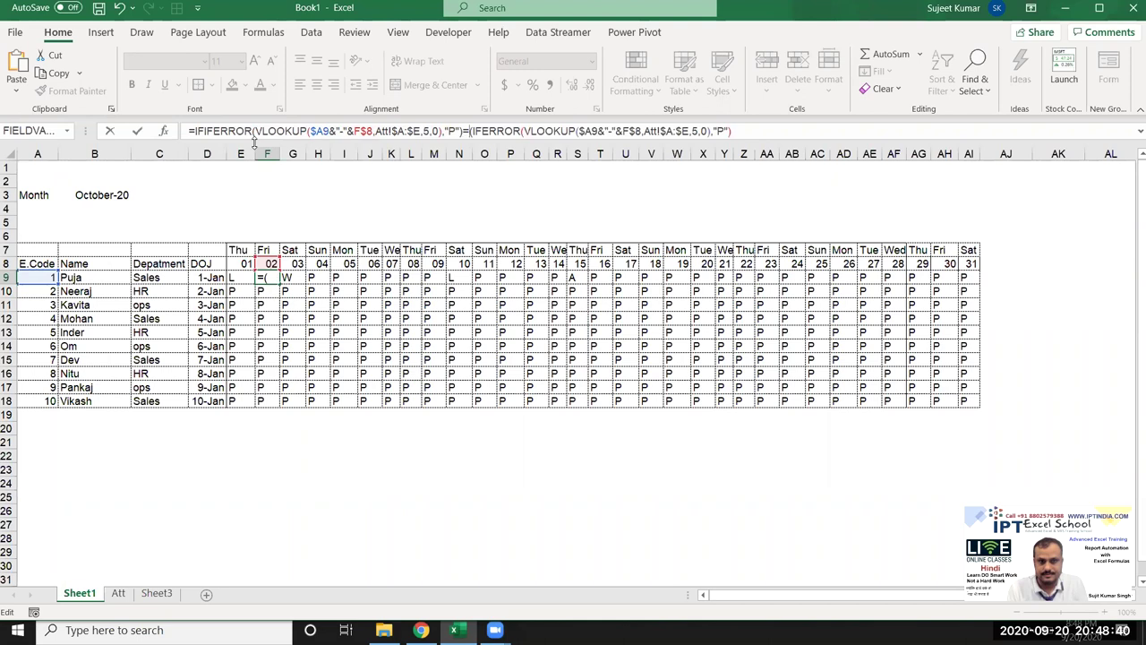
text("W")
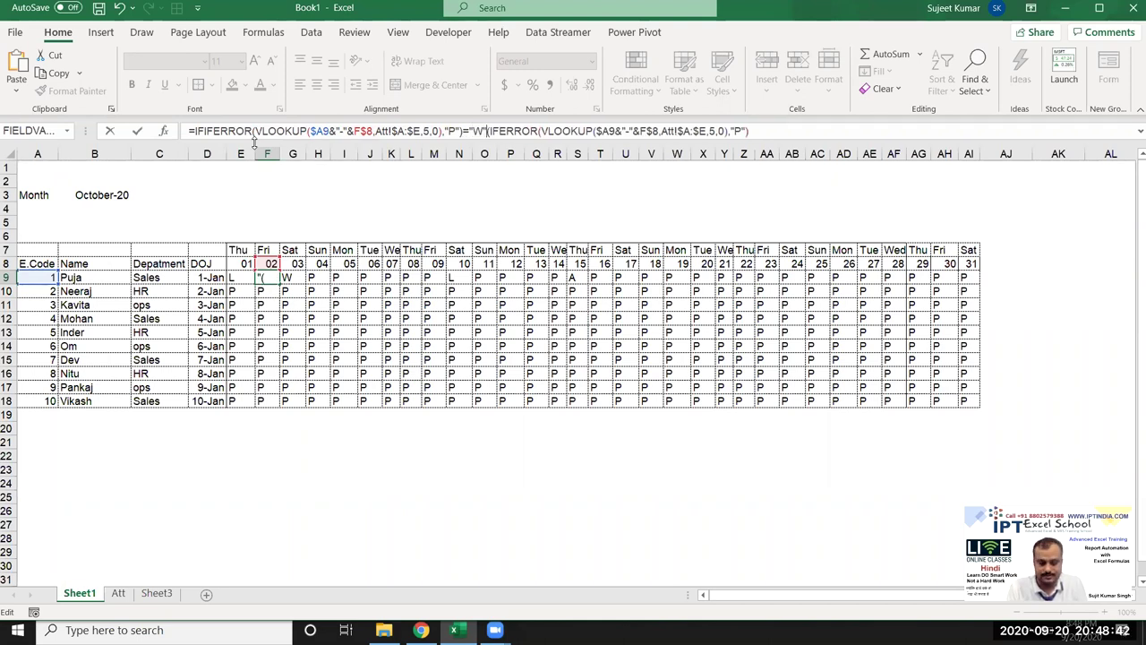
text(,)
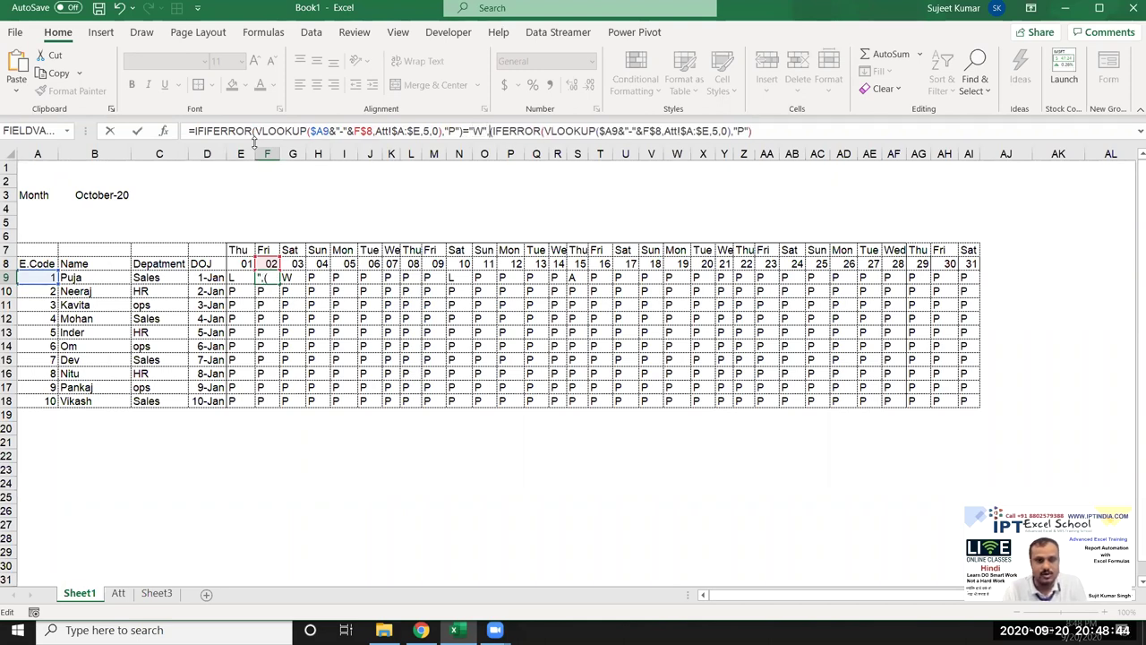
text(IF)
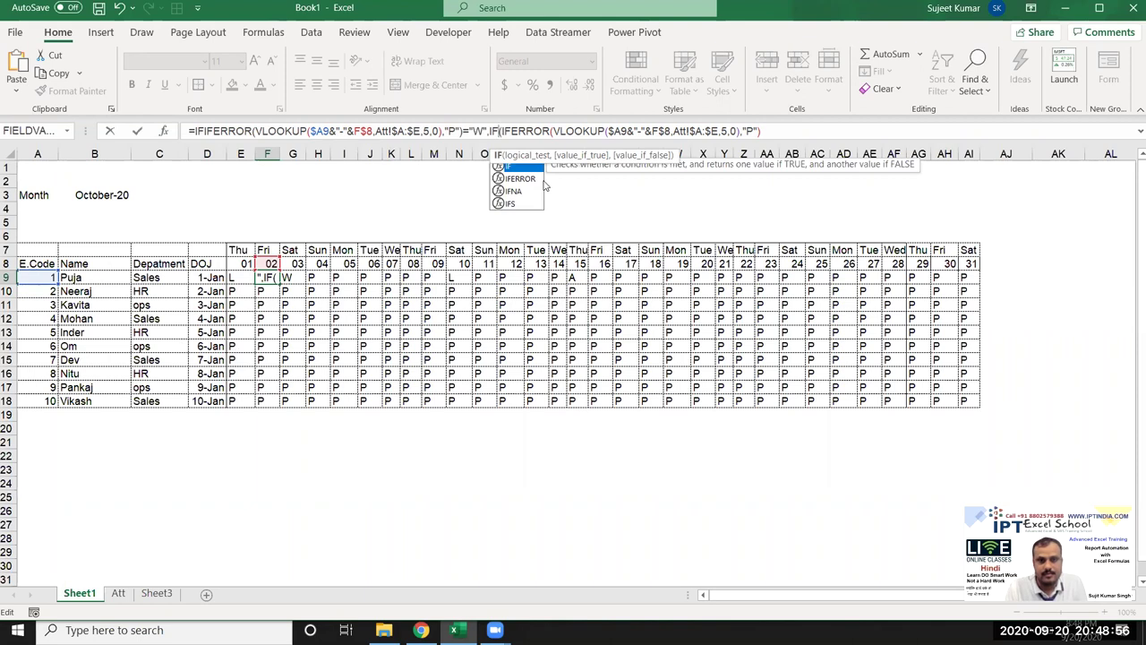
Step: Add the nested test E9="L" to F9's new IF, dropping a stray H9 reference
text(()
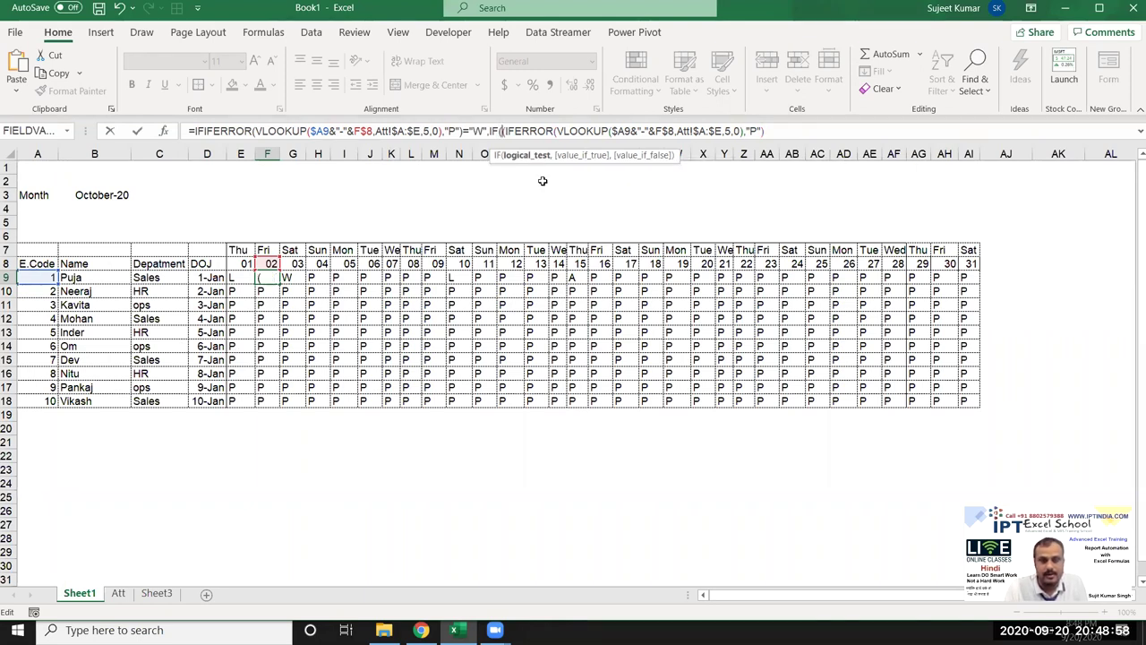
click(240, 277)
text(=)
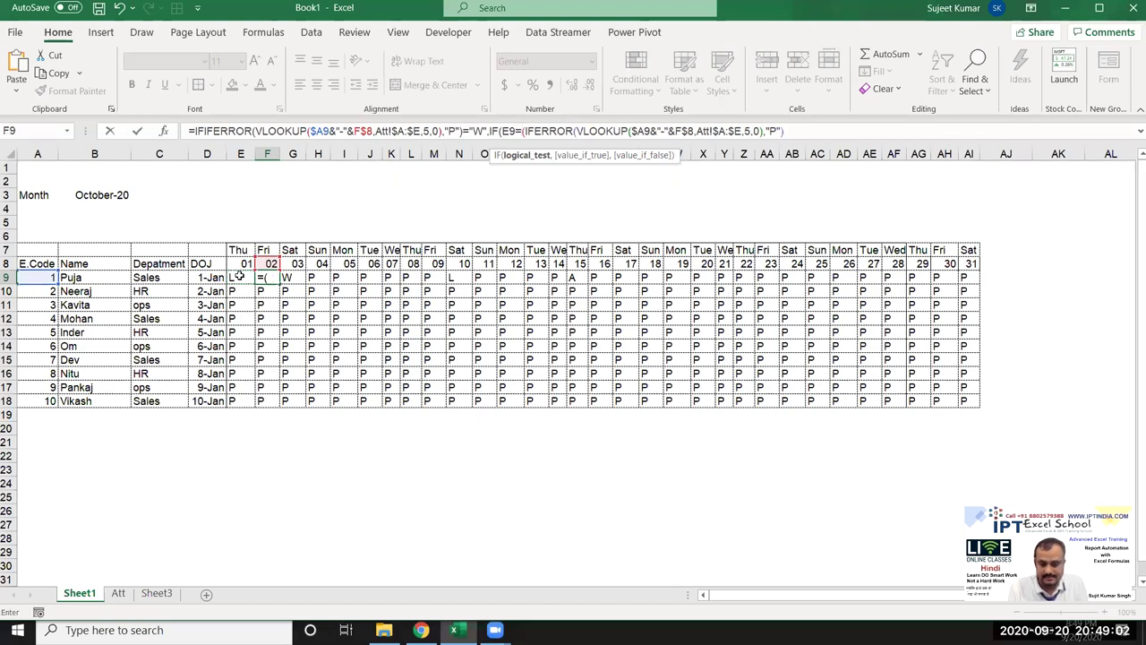
text("L)
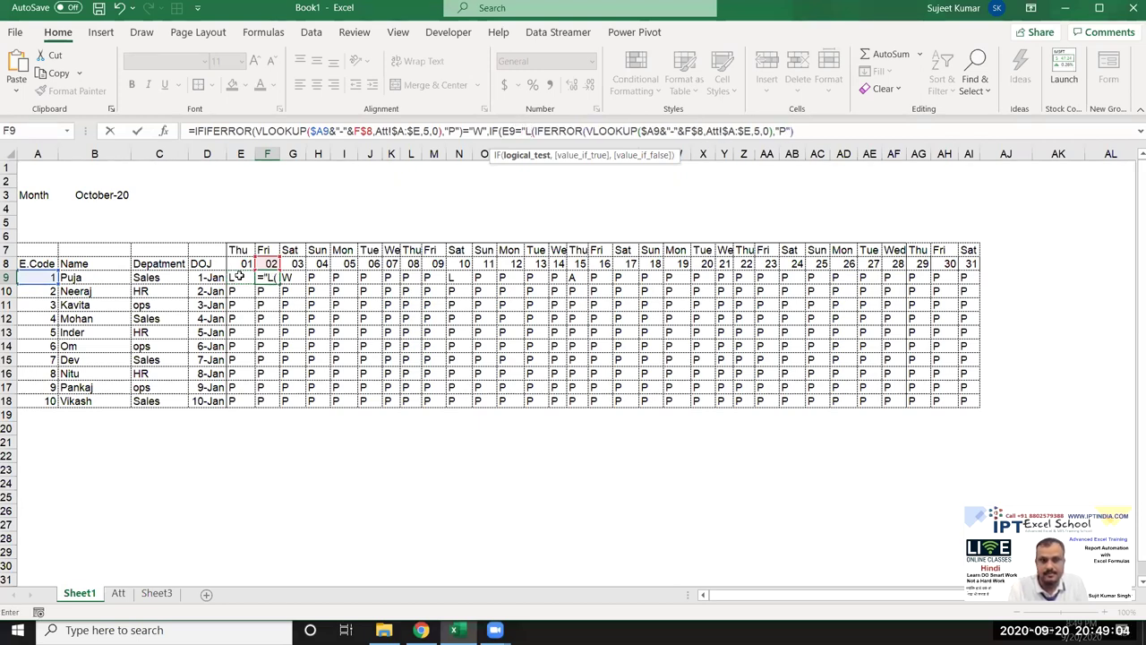
text(",)
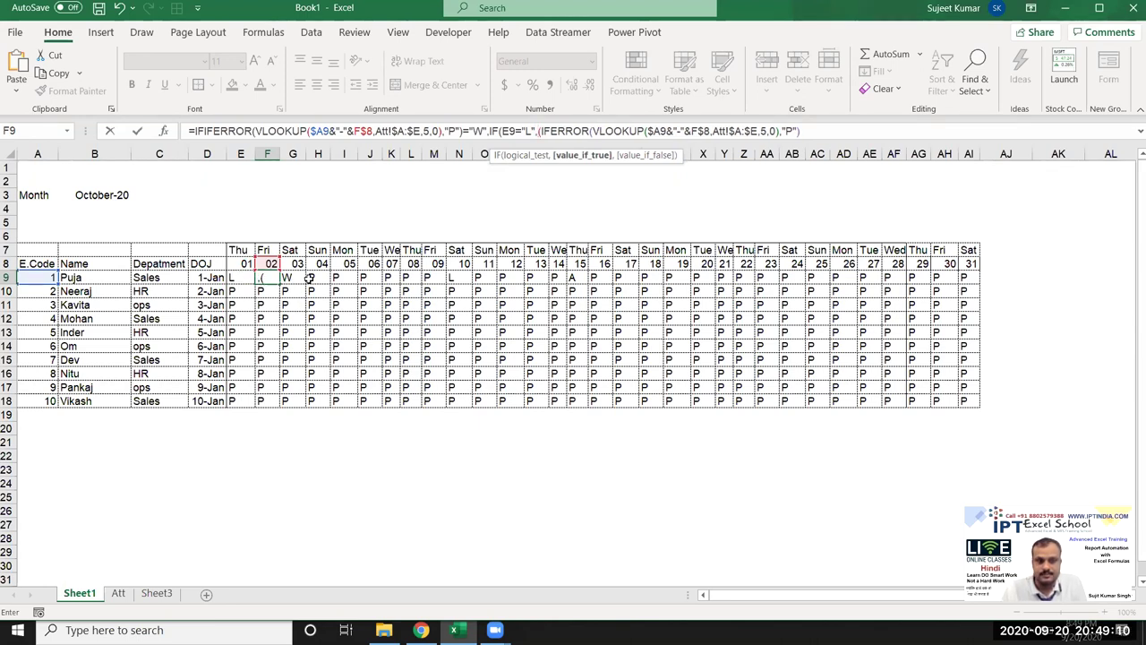
click(320, 280)
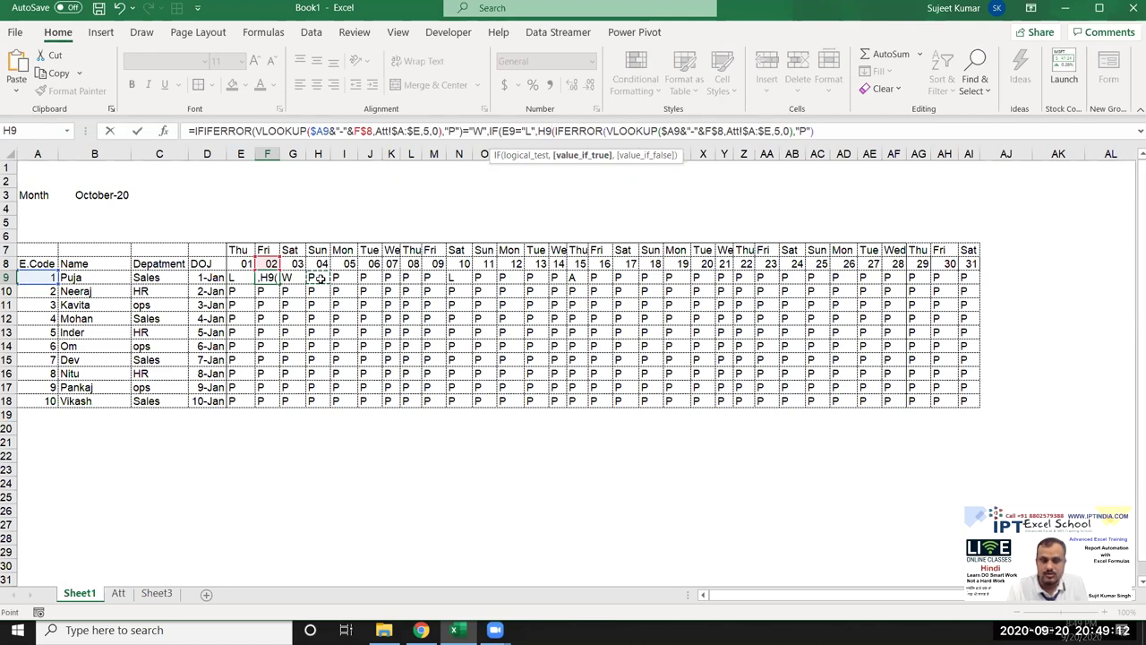
key(BackSpace)
key(BackSpace)
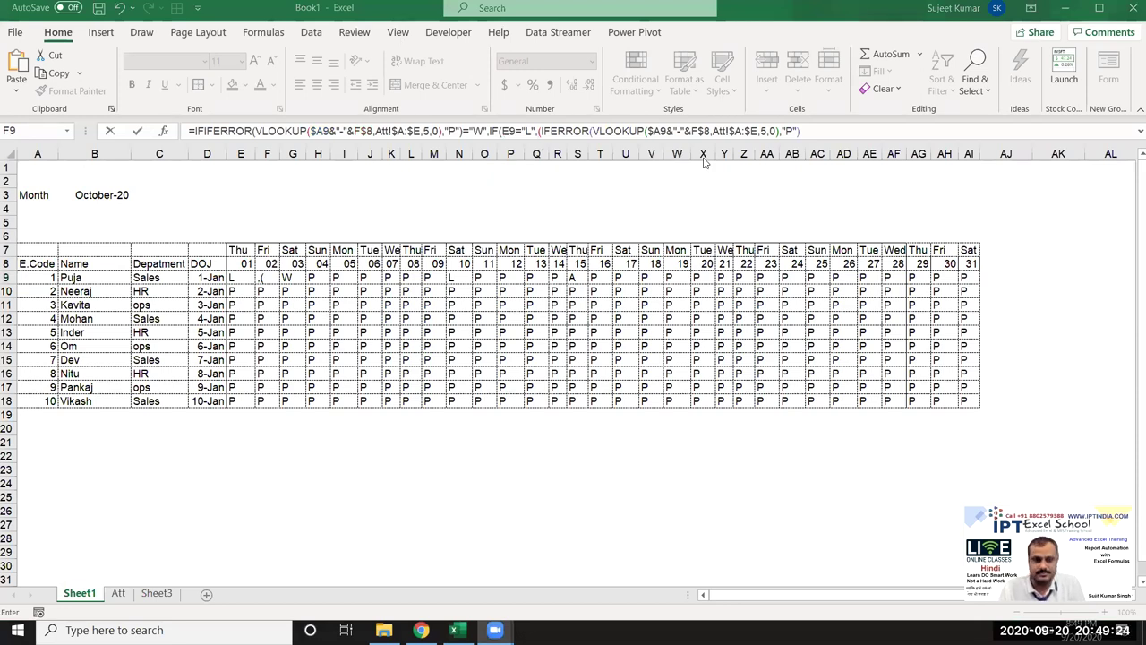
click(540, 135)
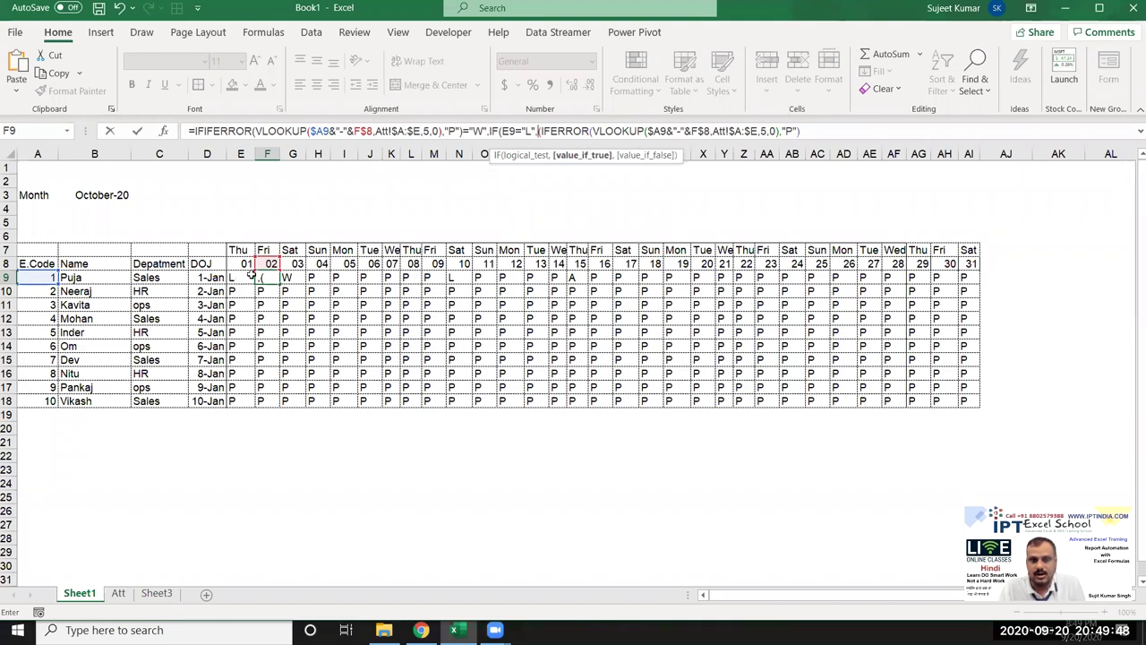
Step: Replace the single E9 condition in the IF test with the AND function
key(BackSpace)
key(BackSpace)
key(BackSpace)
key(BackSpace)
text(()
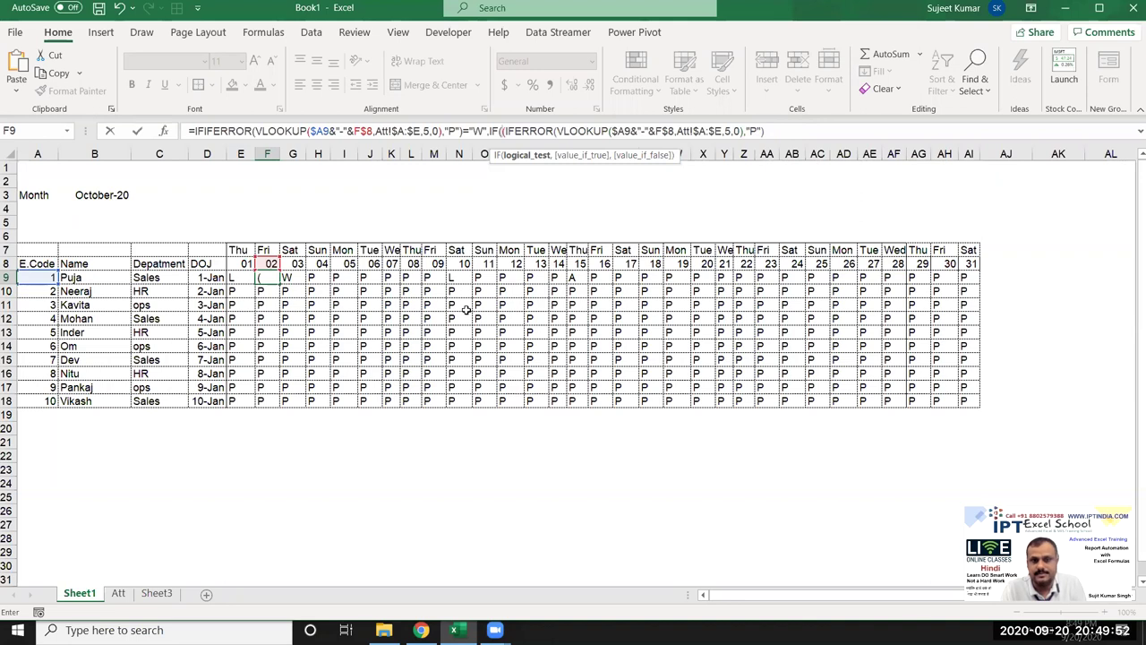
text(and)
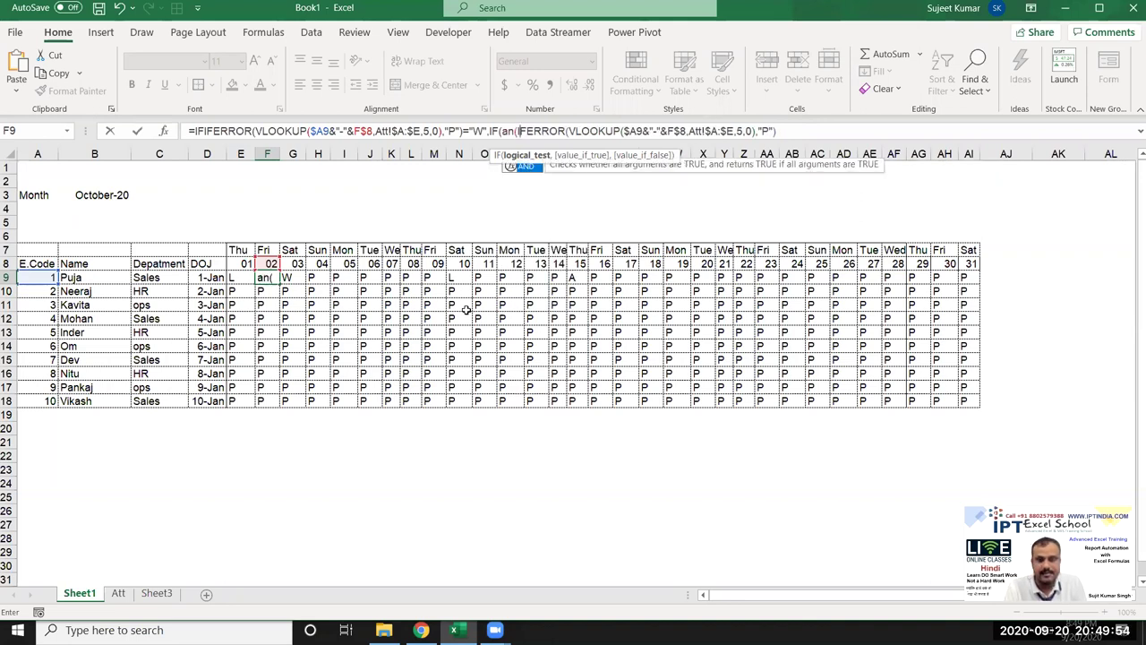
key(Tab)
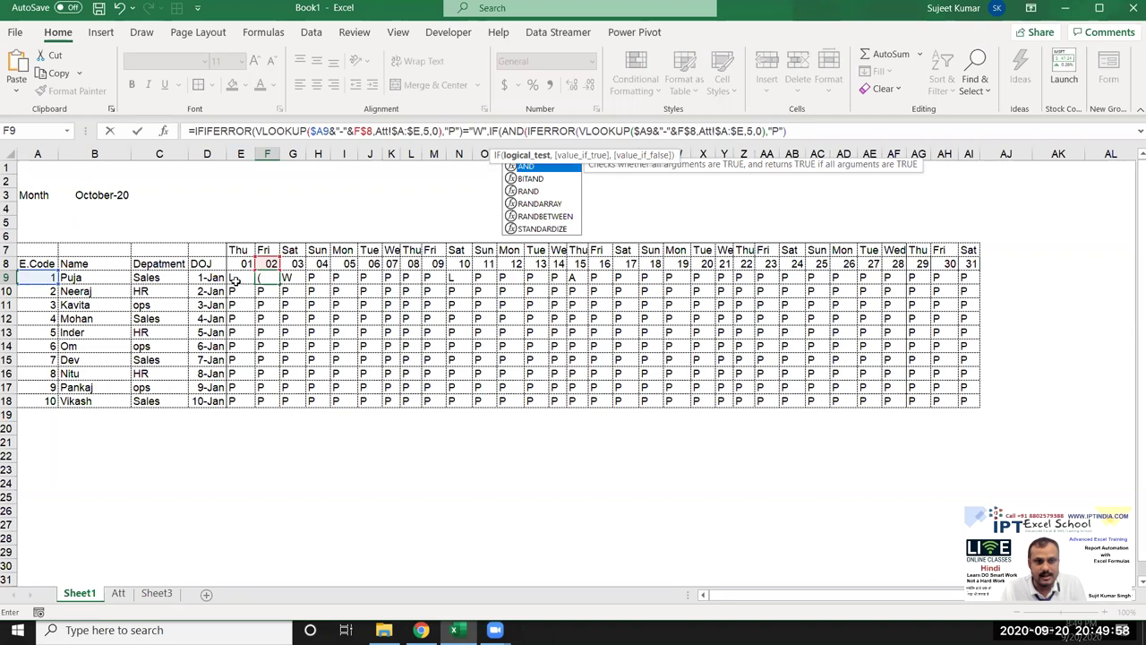
key(Return)
key(Return)
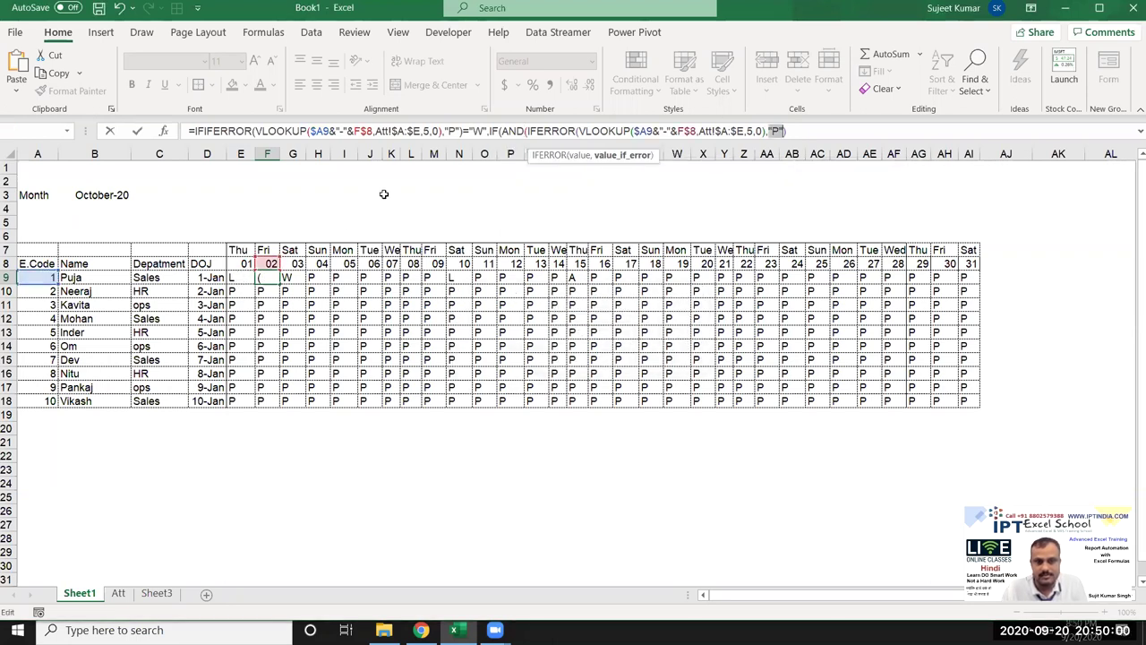
Step: Fill in the test as AND(E9="L",H9="L") by referencing cells E9 and H9
click(528, 131)
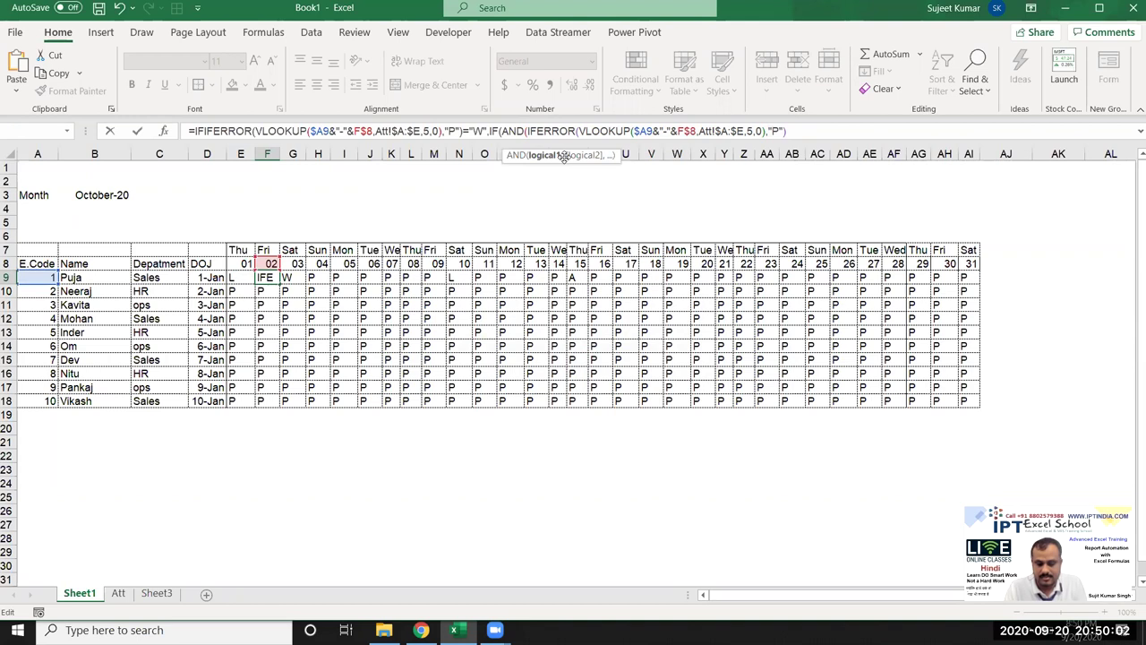
text(()
click(240, 279)
text(="L",)
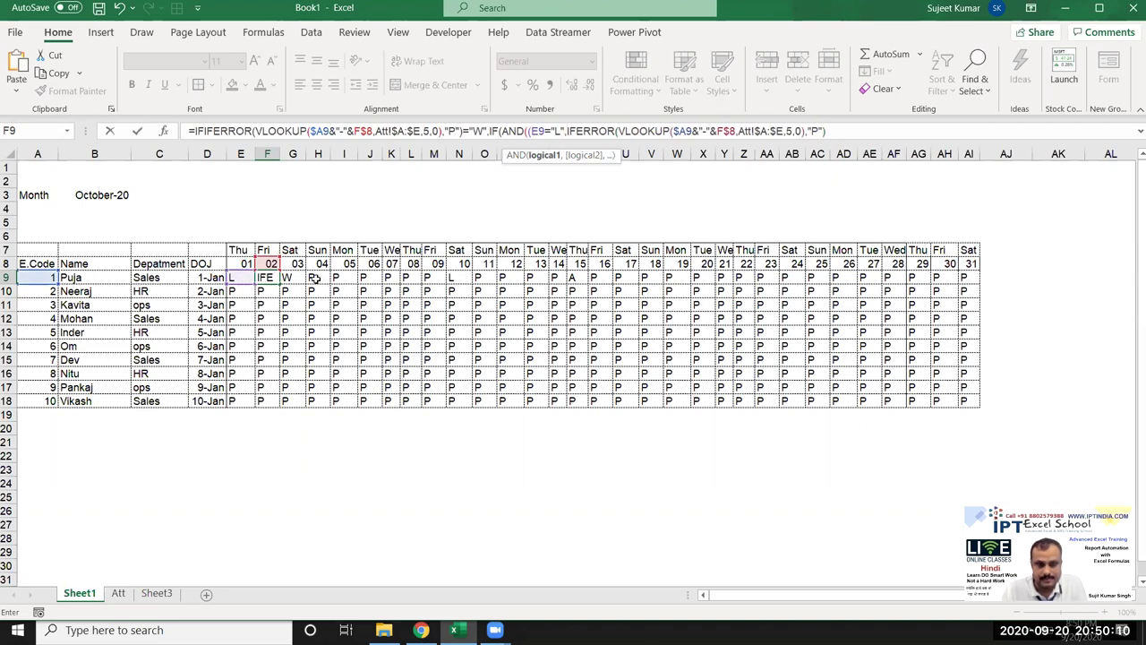
click(315, 278)
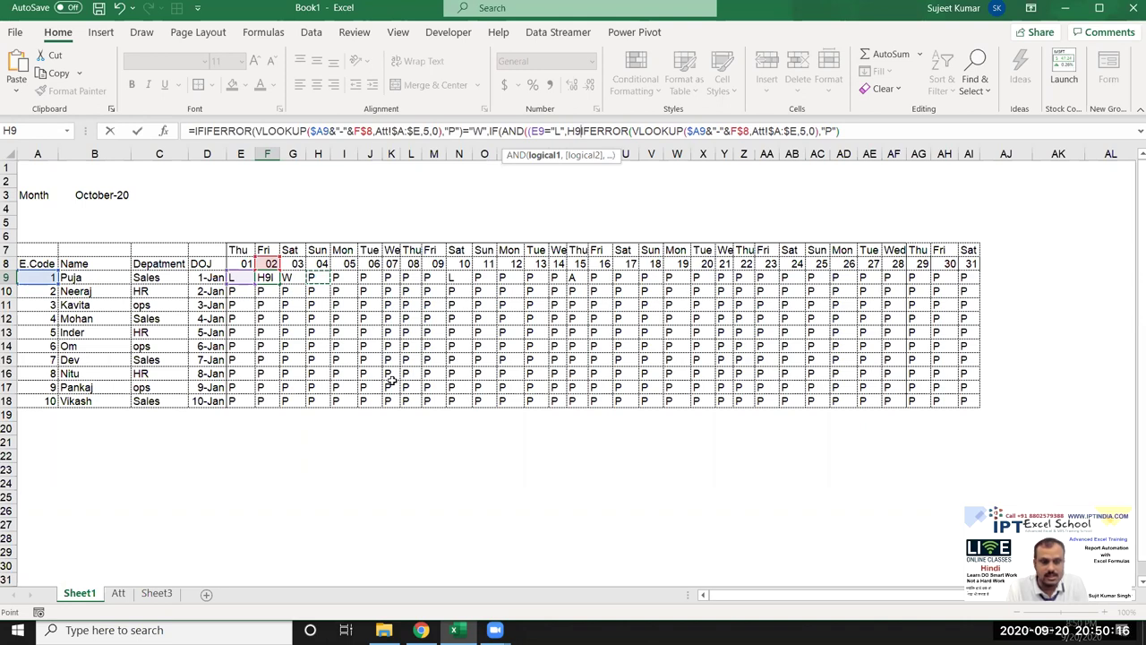
text(=)
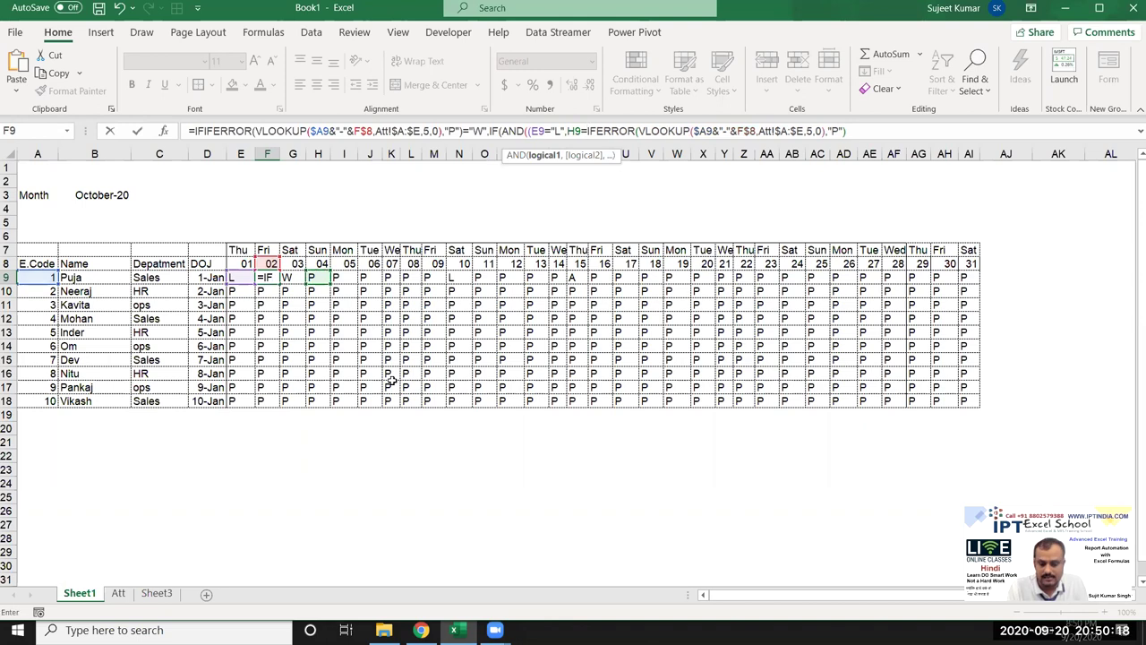
text("L"))
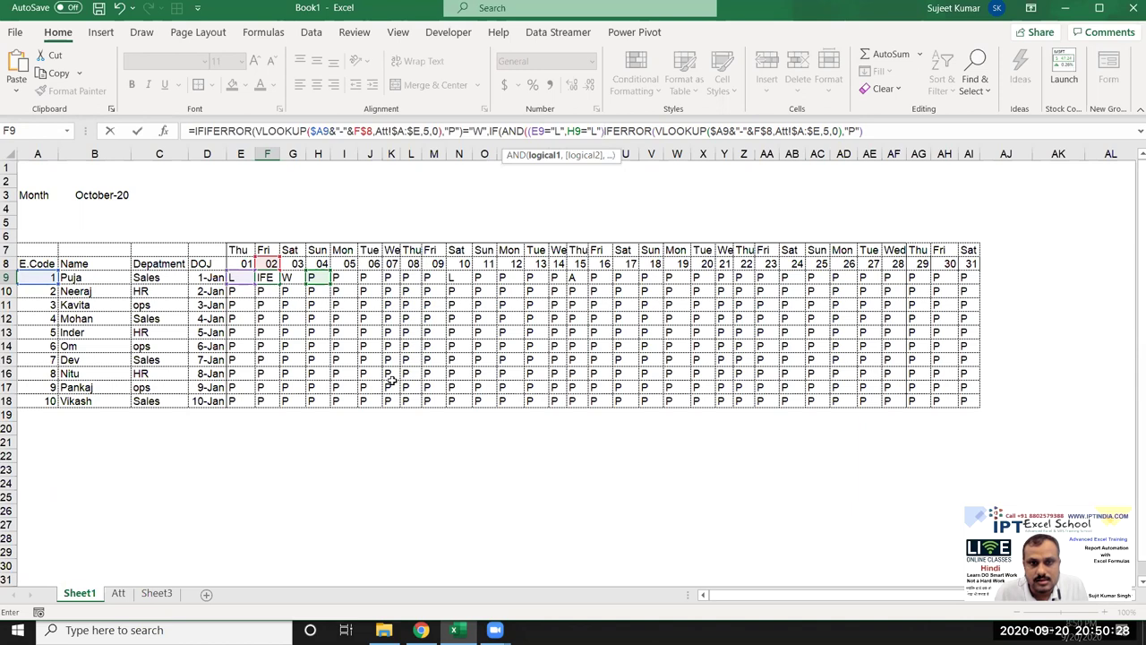
text(,)
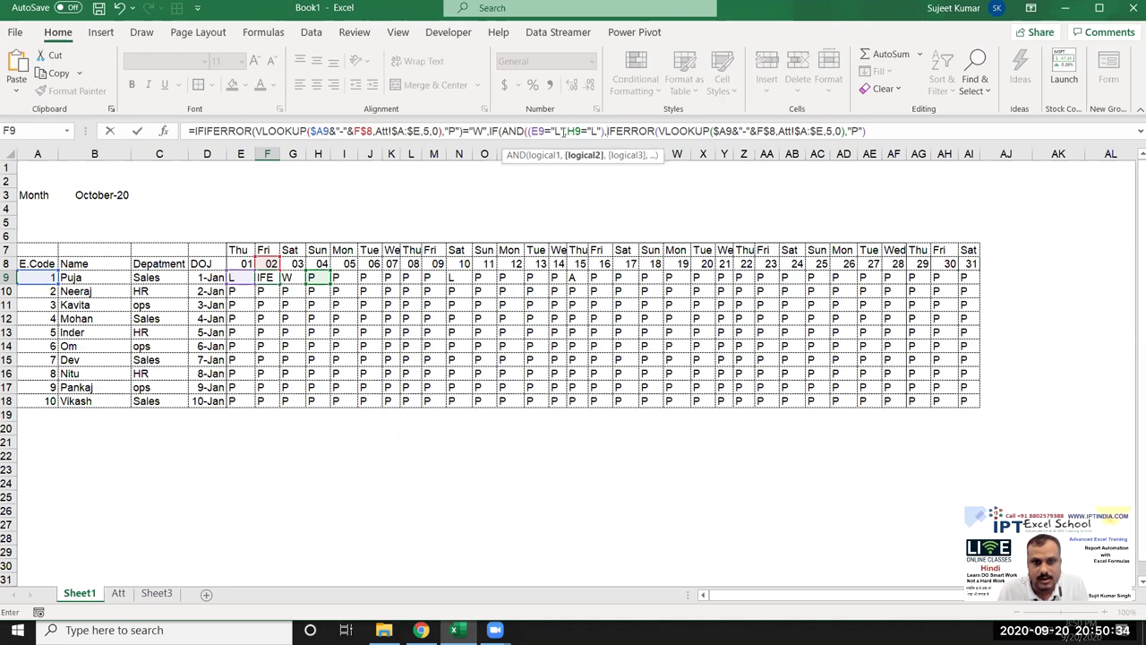
Step: Remove the extra parenthesis after AND( and insert "L", before the second IFERROR
click(528, 131)
text(()
key(BackSpace)
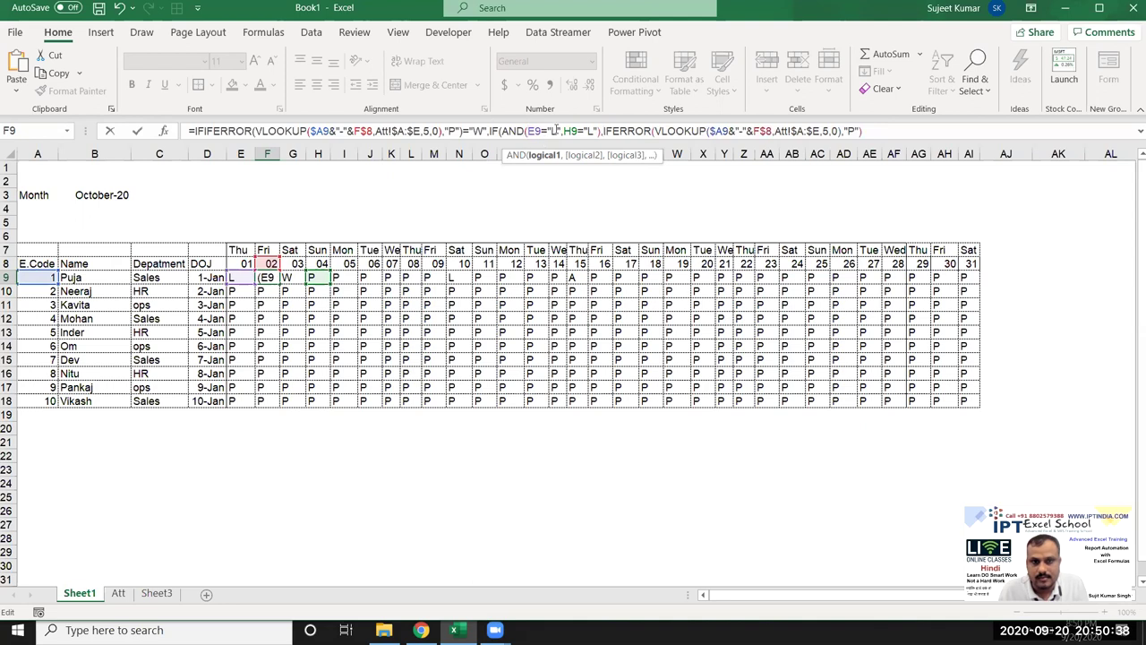
click(605, 131)
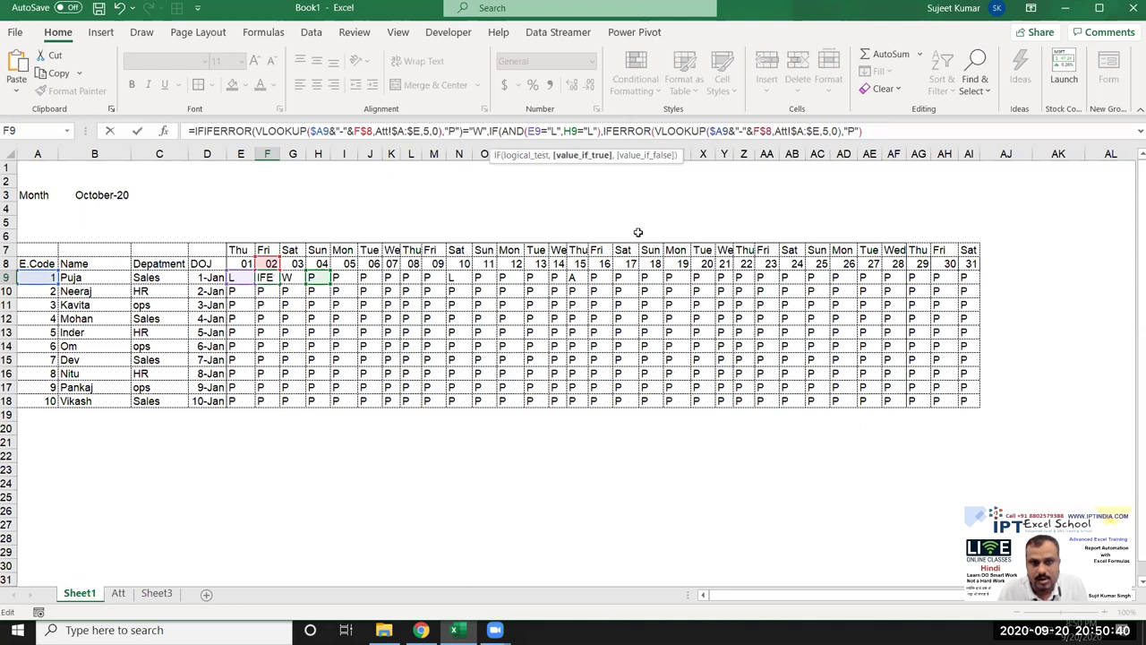
text("L",)
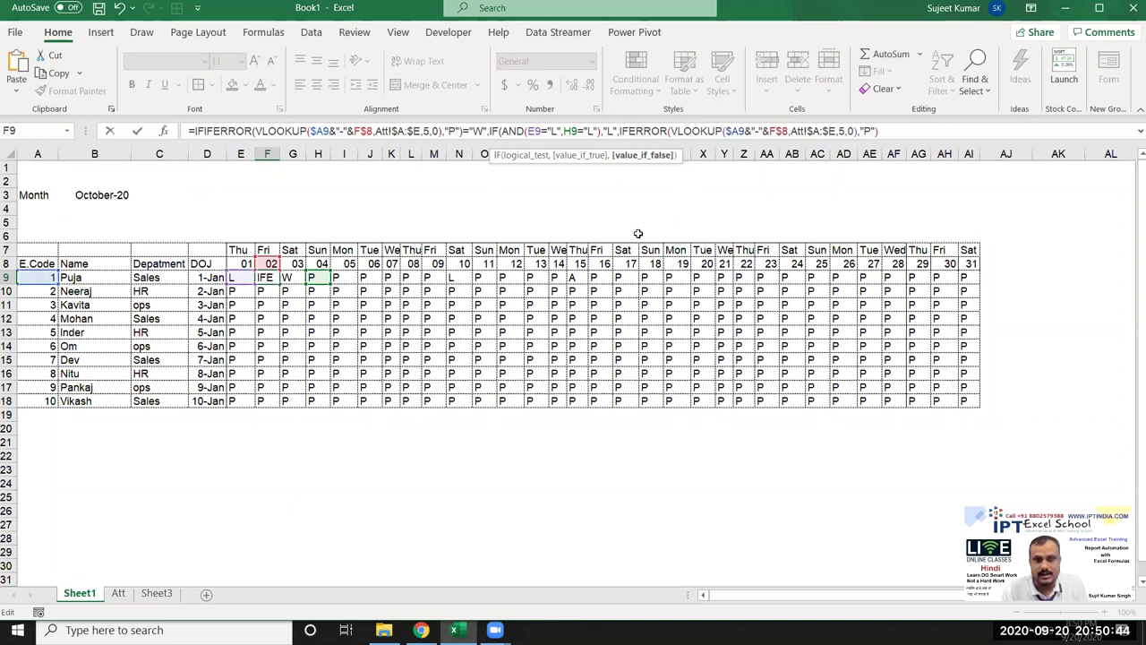
Step: Try entering the formula, then step through it to locate the parenthesis imbalance
key(Return)
key(Left)
key(Left)
key(Left)
key(Left)
key(Left)
key(Left)
key(Left)
key(Left)
key(Left)
key(Left)
key(Left)
key(Left)
key(Left)
key(Left)
key(Left)
key(Left)
key(Left)
key(Left)
key(Left)
key(Left)
key(Left)
key(Left)
key(Left)
key(Left)
key(Left)
key(Left)
key(Left)
key(Right)
key(Right)
key(Right)
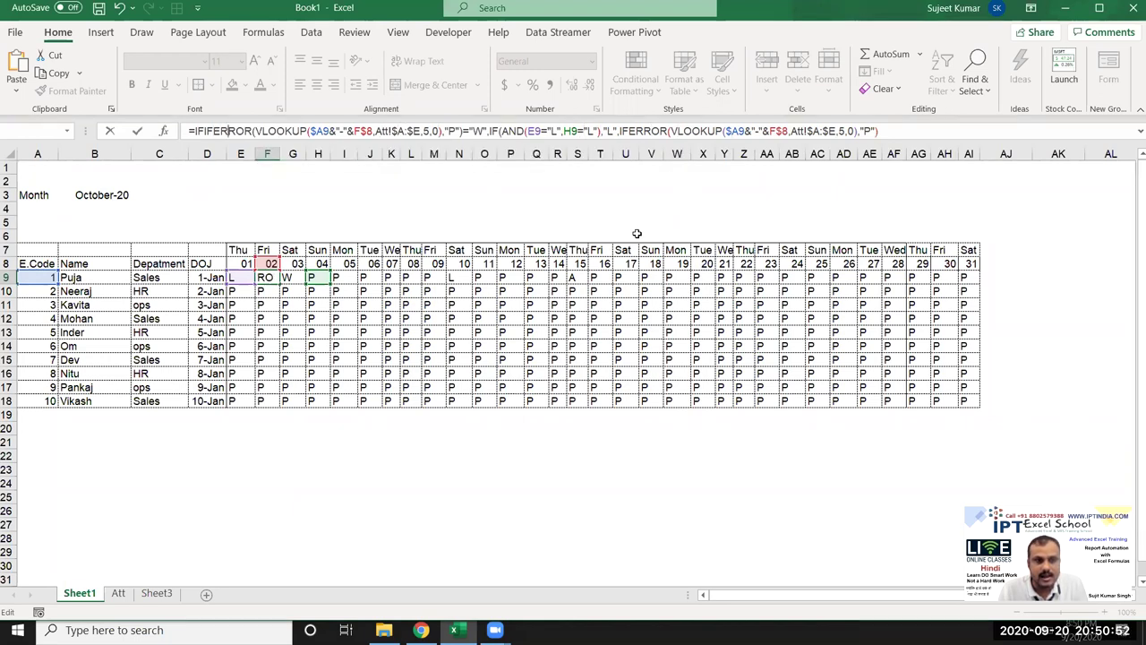
key(Left)
key(Left)
key(Left)
key(Left)
key(Left)
key(Left)
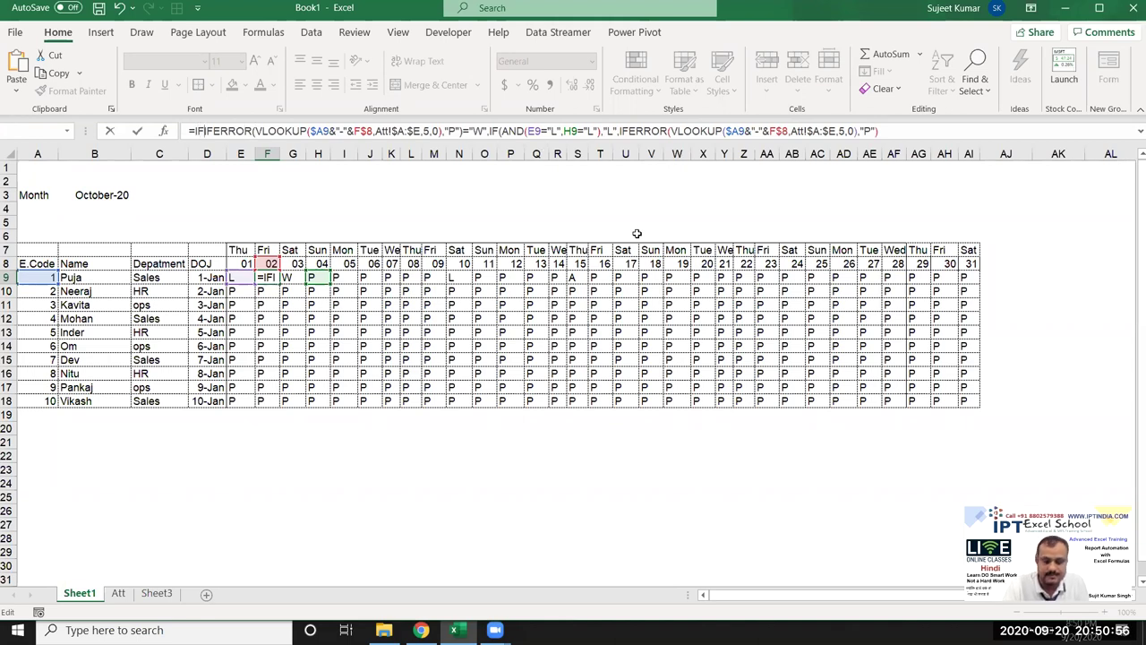